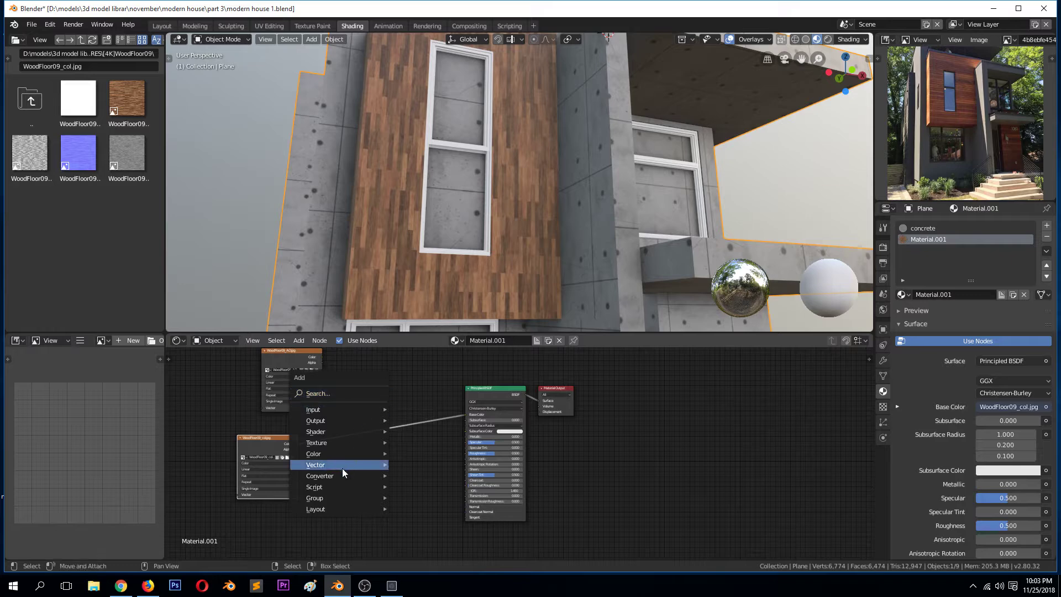
- Insert a MixRGB node between the wood colour texture and Base Color, and feed the ambient occlusion texture into its second colour input
mouse_move(361, 450)
left_click(429, 514)
left_click(380, 413)
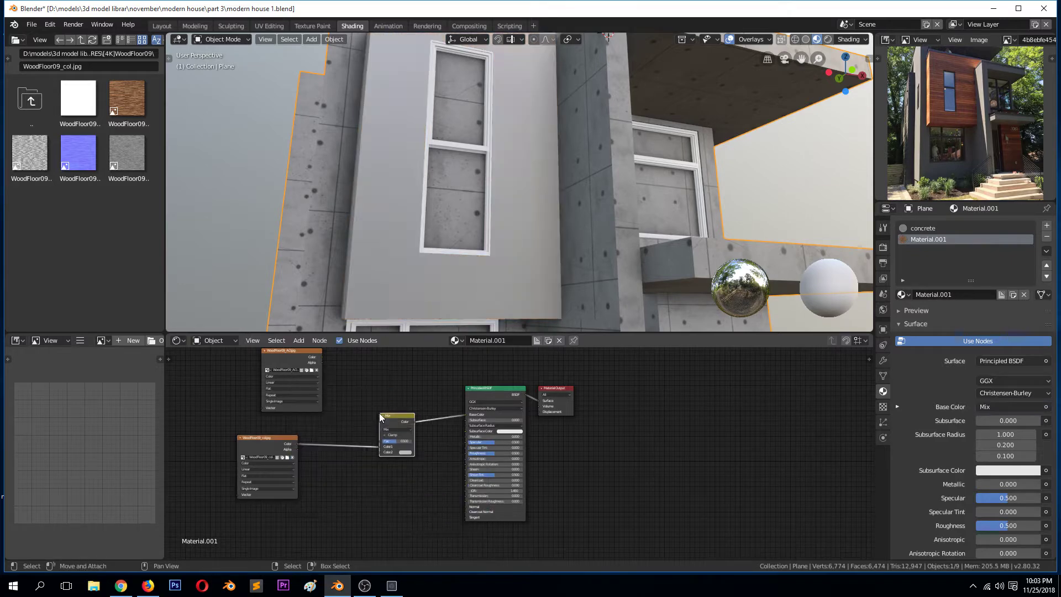
left_click_drag(322, 355, 381, 452)
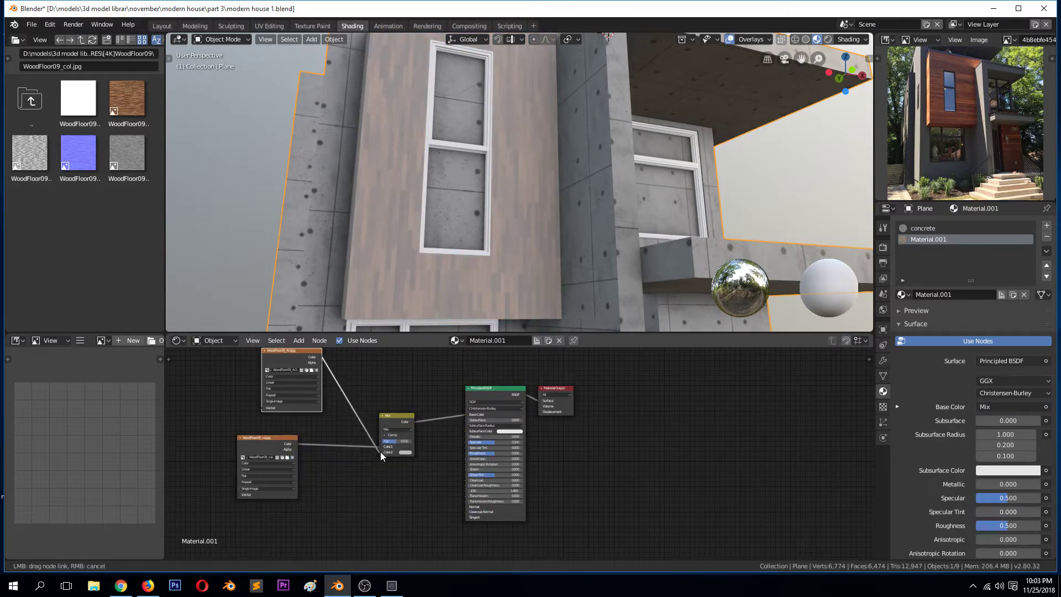
- Set the mix node's blend mode to Multiply with a factor of 1.000, and save the file
left_click(401, 429)
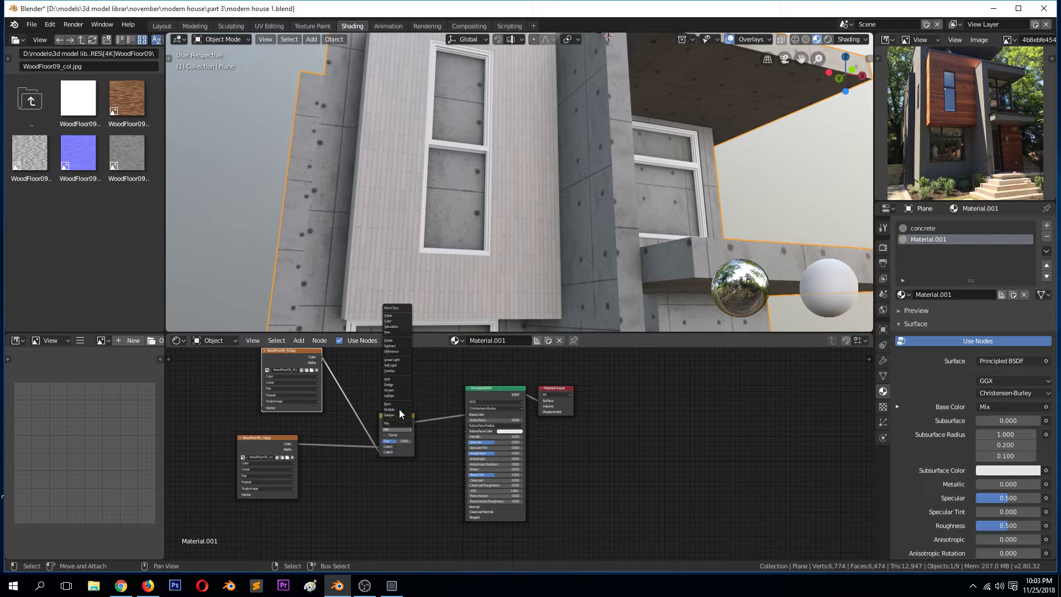
left_click(395, 410)
left_click_drag(397, 441, 437, 441)
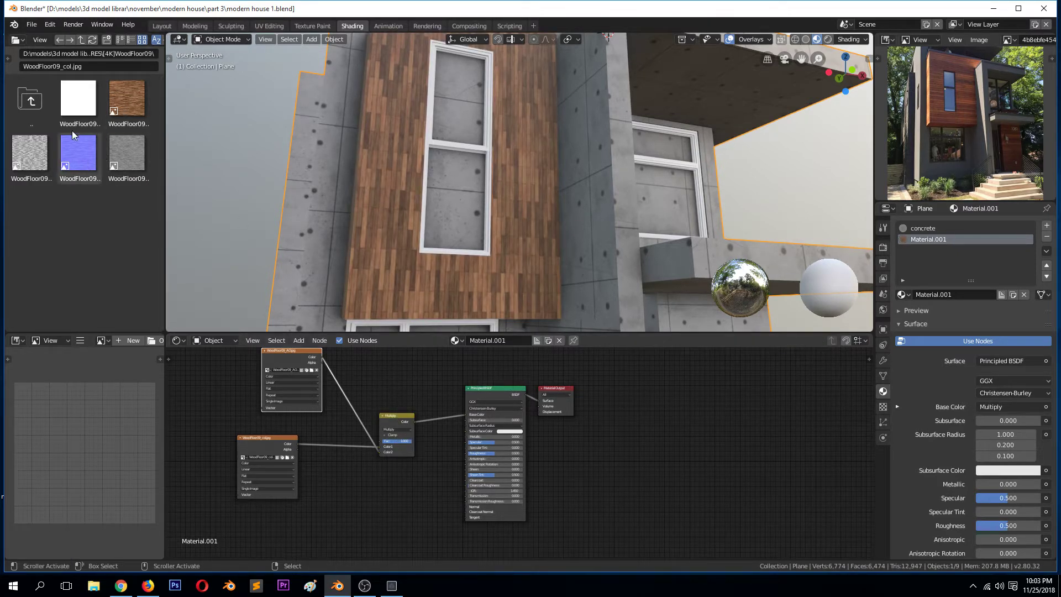
key("ctrl+s")
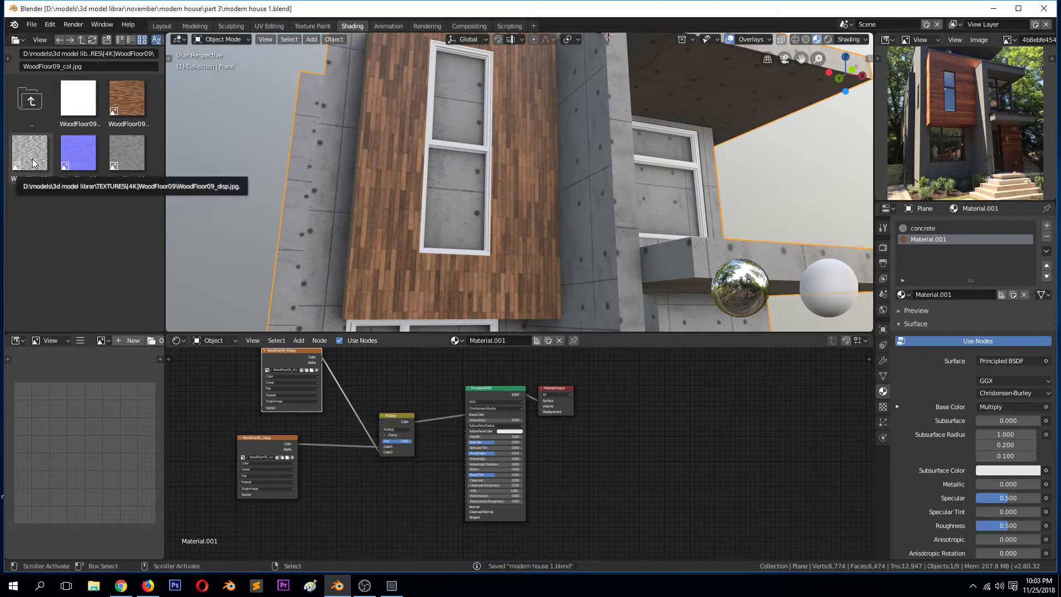
- Add the WoodFloor09_rgh.jpg texture to the material and connect its colour to the Principled BSDF's Roughness input
left_click_drag(128, 160, 469, 455)
left_click(254, 379)
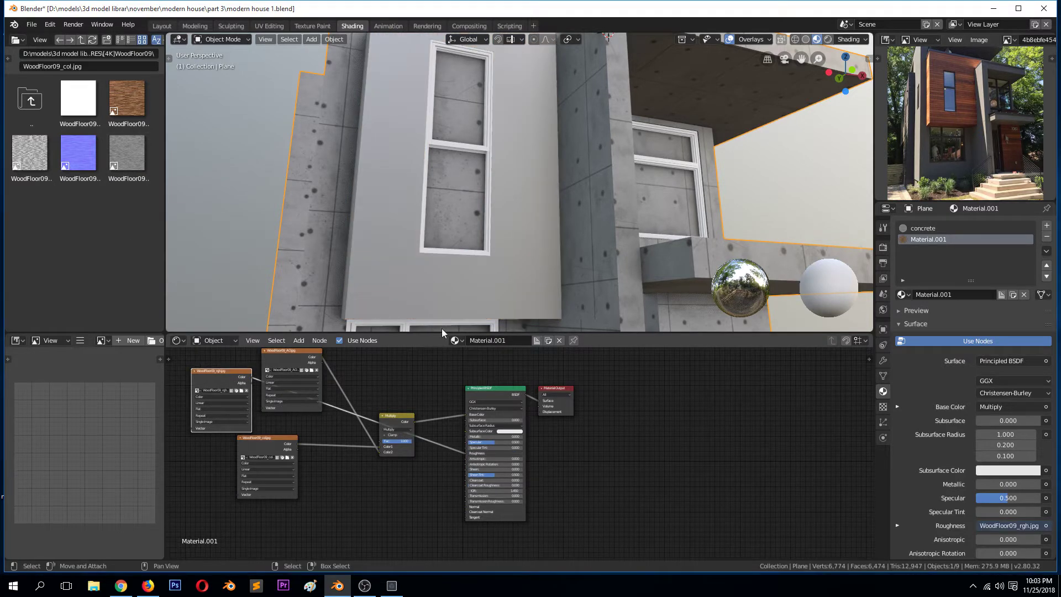
middle_click_drag(408, 260, 376, 237)
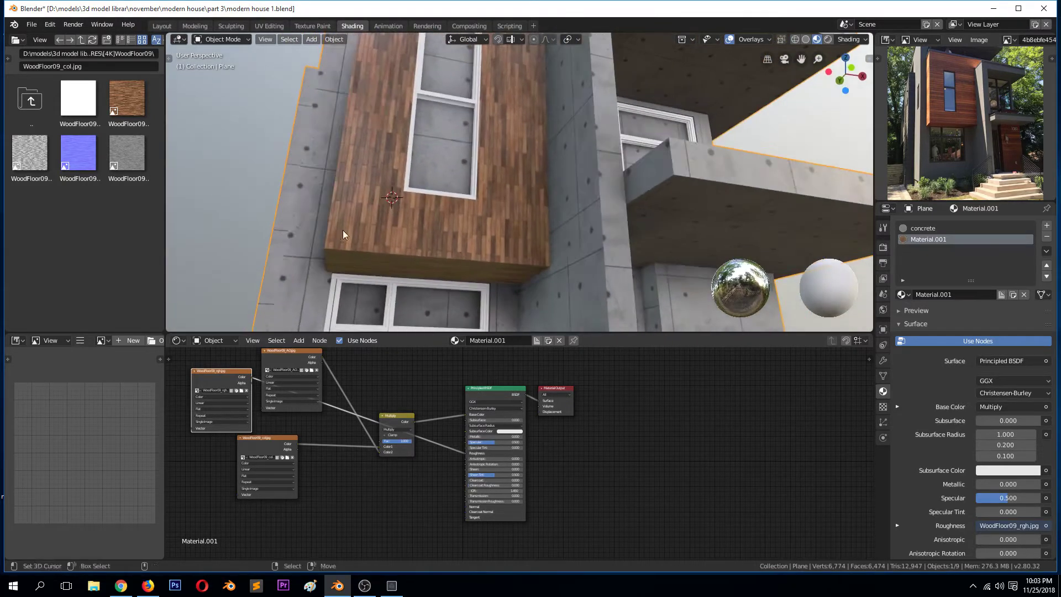
- Add the wood floor's normal texture below the other image nodes, with a Normal Map node beside it
left_click_drag(89, 166, 263, 531)
scroll(314, 514, "down", 3)
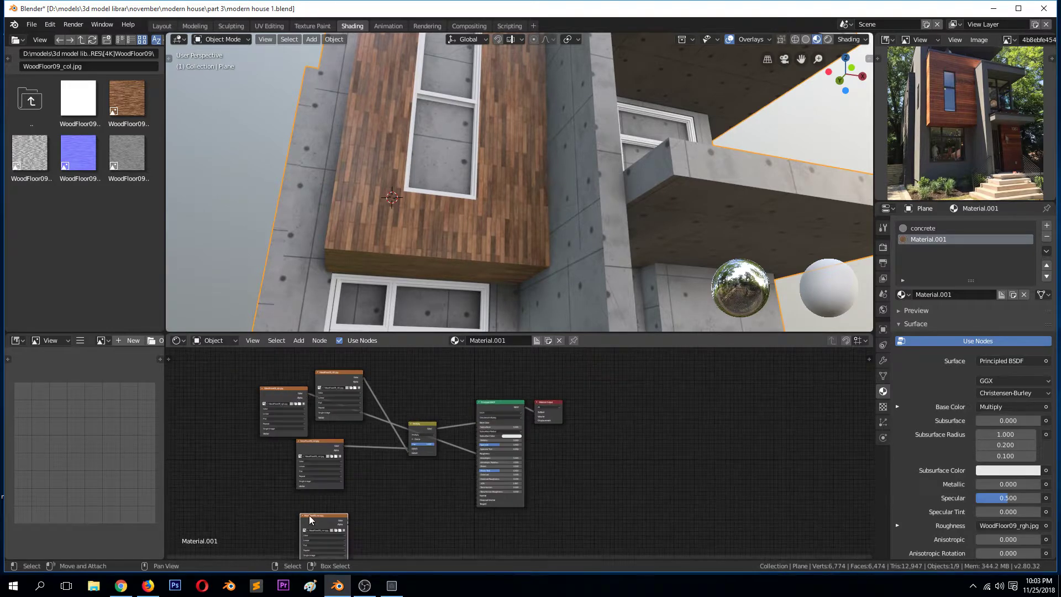
key("shift+a")
mouse_move(365, 508)
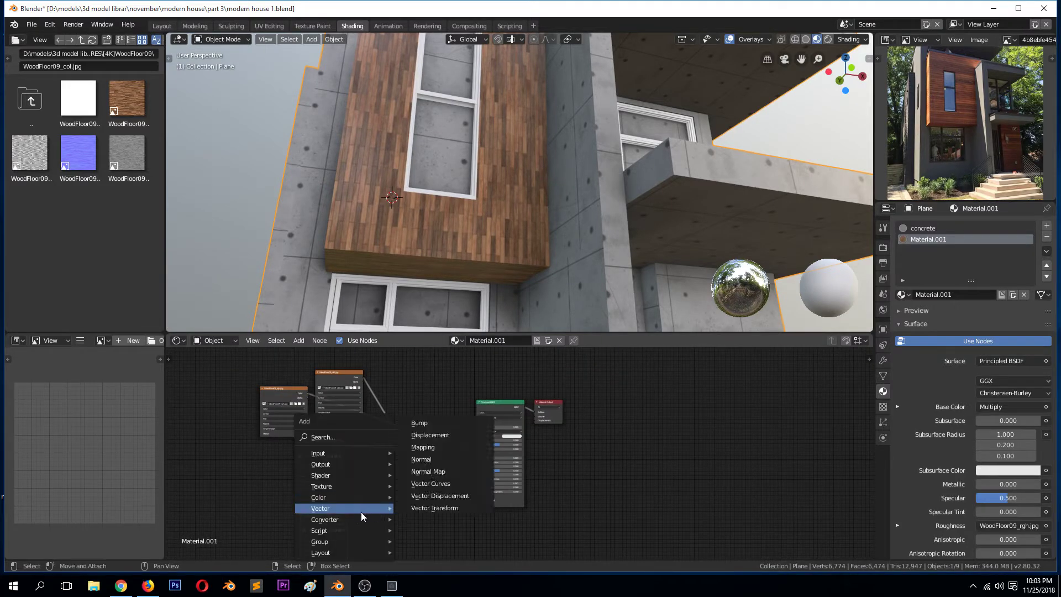
left_click(449, 473)
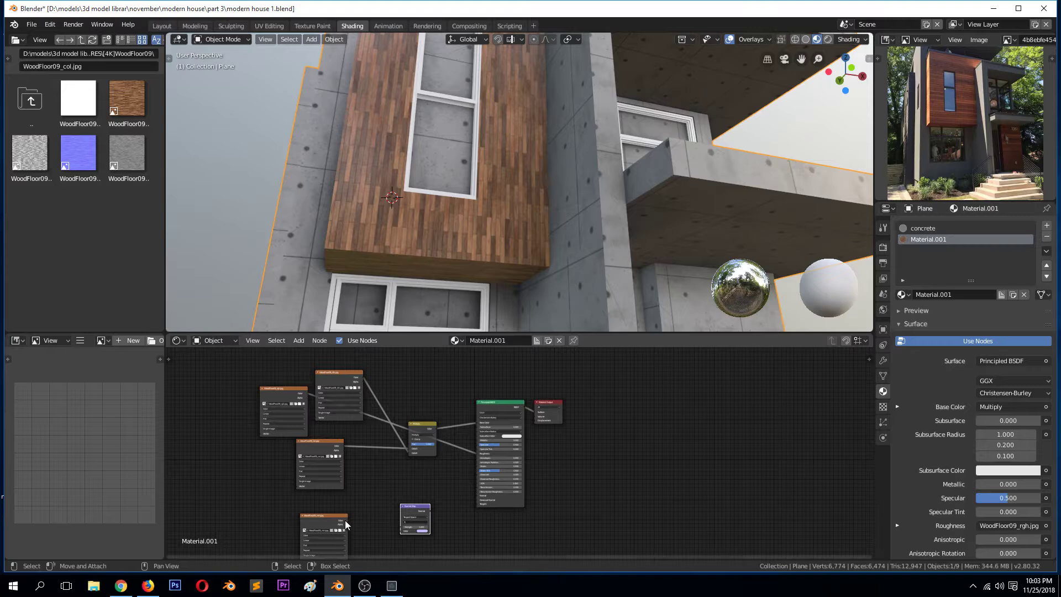
left_click(338, 504)
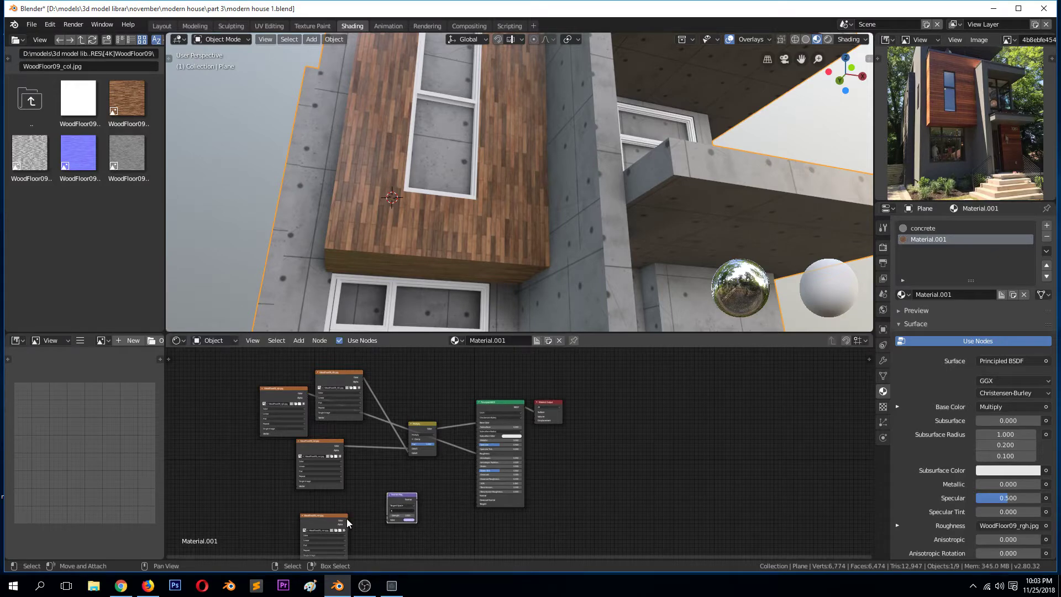
- Connect the normal texture through the Normal Map node to the Principled BSDF's Normal input, and check the house through the camera
left_click_drag(347, 520, 463, 511)
scroll(420, 525, "up", 2)
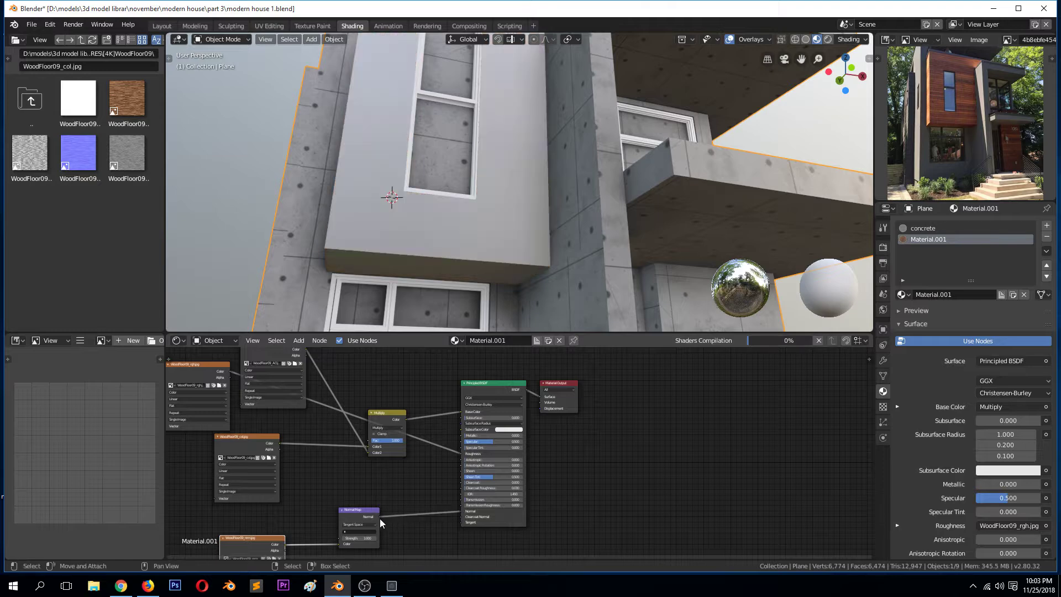
middle_click_drag(380, 263, 407, 243)
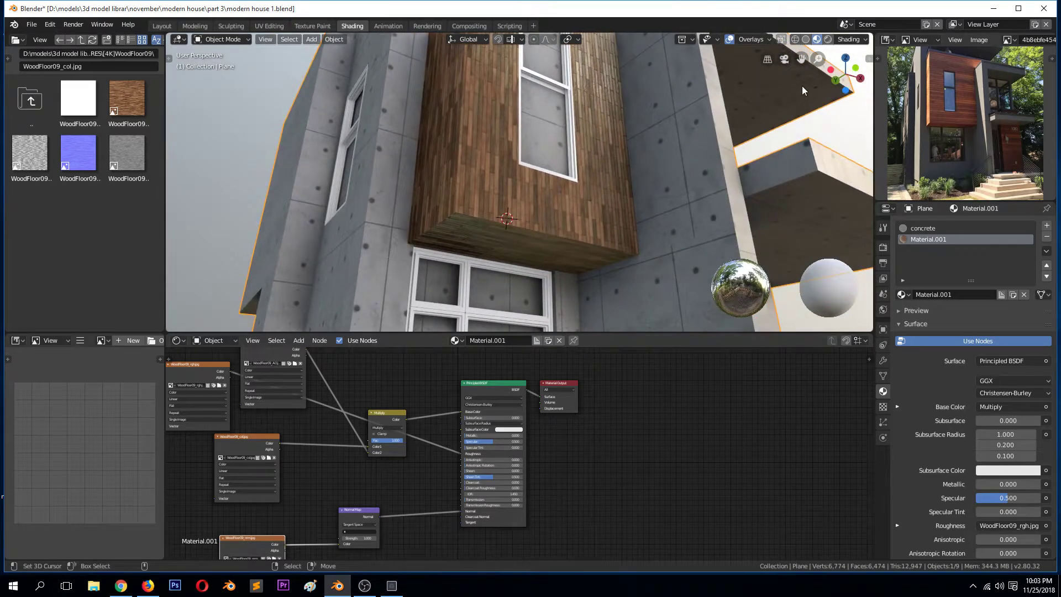
left_click_drag(801, 56, 749, 168)
mouse_move(602, 166)
middle_mouse_down()
mouse_move(609, 157)
mouse_move(585, 168)
mouse_move(595, 157)
middle_mouse_up()
key("KP_0")
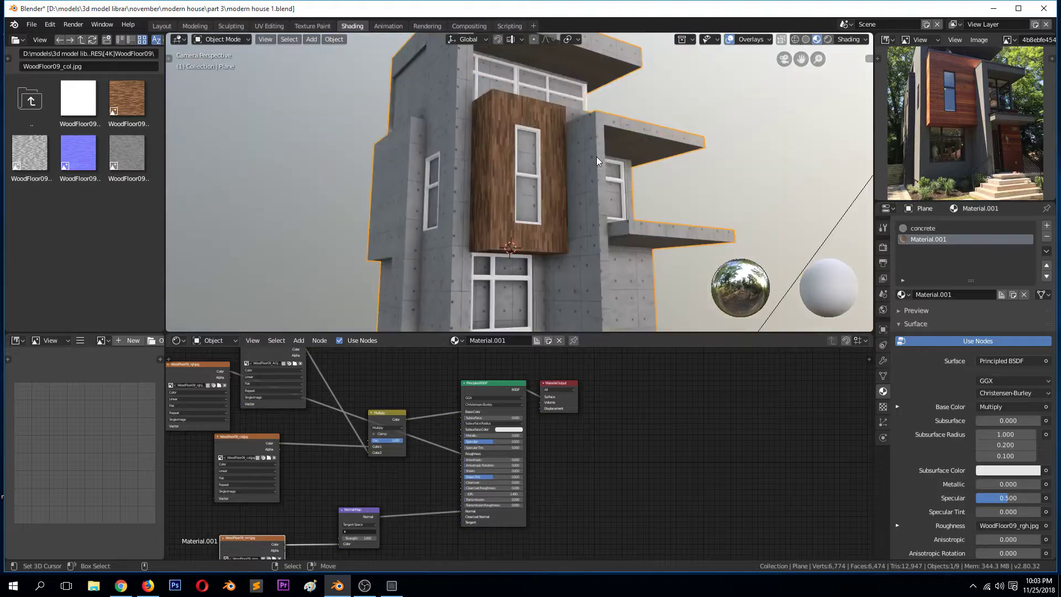
- Set the Normal Map node's strength to 0.3 and save the file
left_click(360, 538)
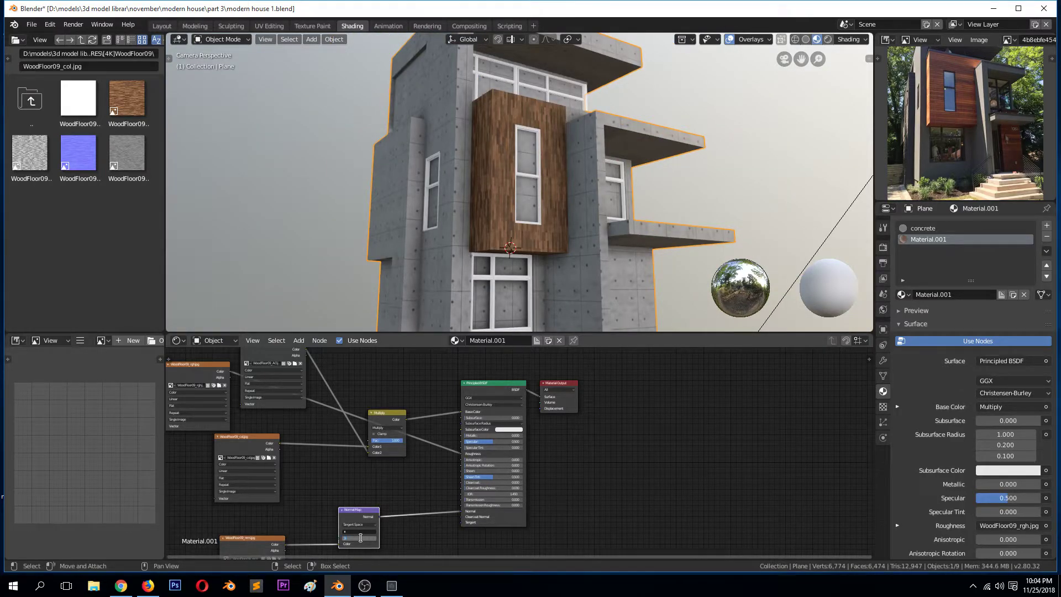
type(".3")
key("Return")
mouse_move(440, 266)
middle_mouse_down()
mouse_move(461, 258)
mouse_move(431, 267)
mouse_move(442, 254)
middle_mouse_up()
key("ctrl+s")
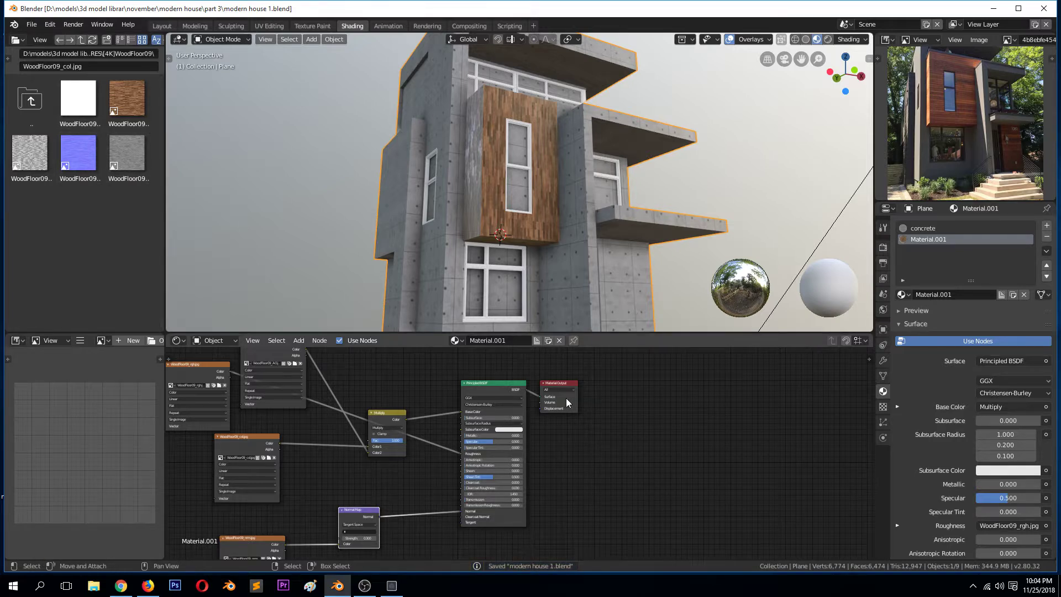
- Move the Material Output node away from the shader and connect a new WoodFloor09_rgh.jpg texture to its Displacement input
left_click_drag(559, 382, 713, 371)
mouse_move(107, 160)
left_mouse_down()
mouse_move(532, 444)
mouse_move(646, 458)
mouse_move(577, 430)
mouse_move(695, 397)
left_mouse_up()
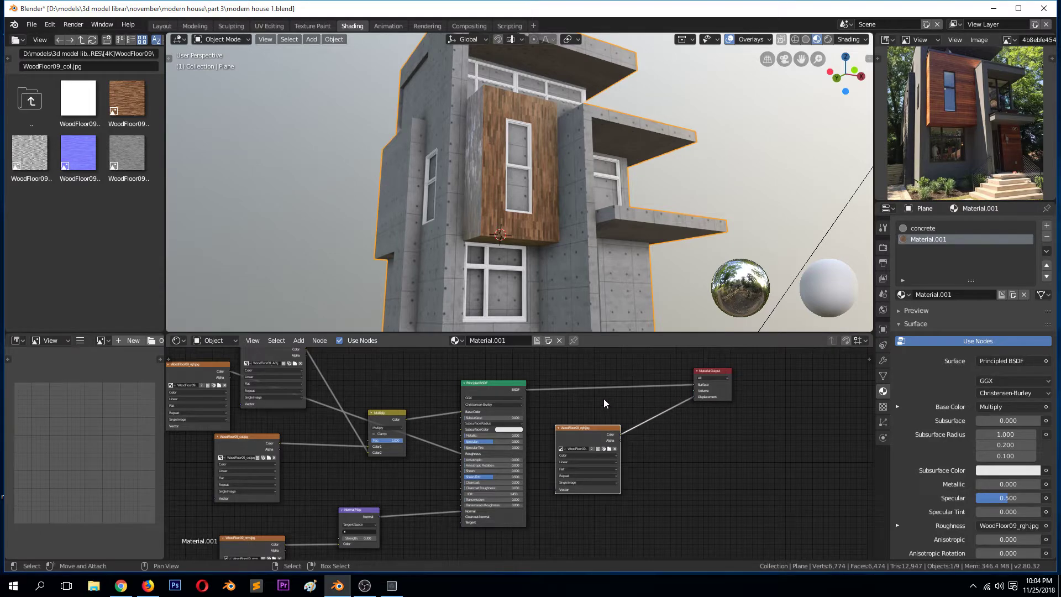
left_click(535, 232)
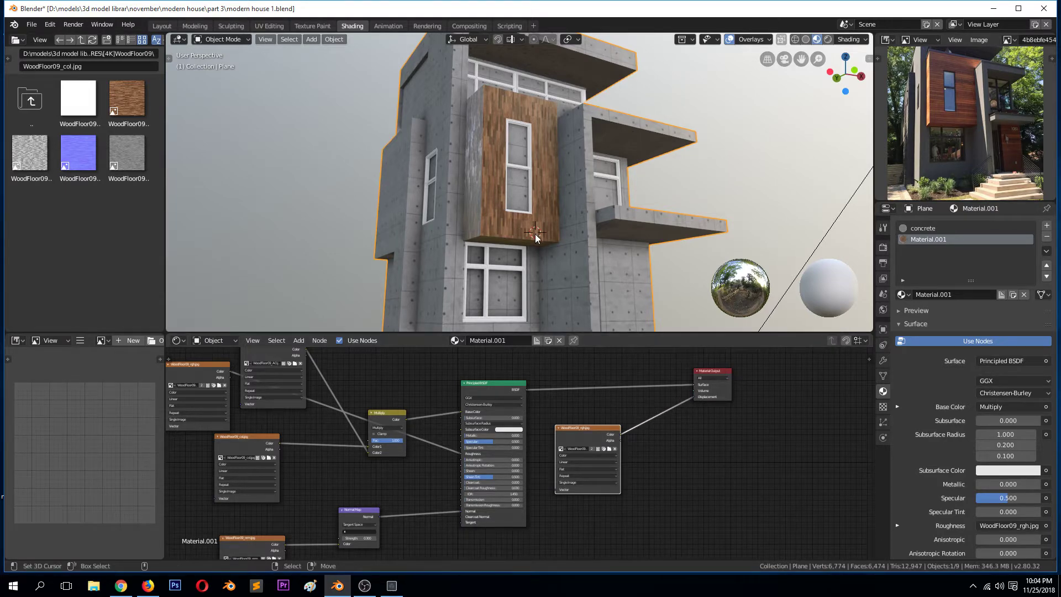
middle_click_drag(535, 232, 575, 232)
scroll(607, 393, "up", 2)
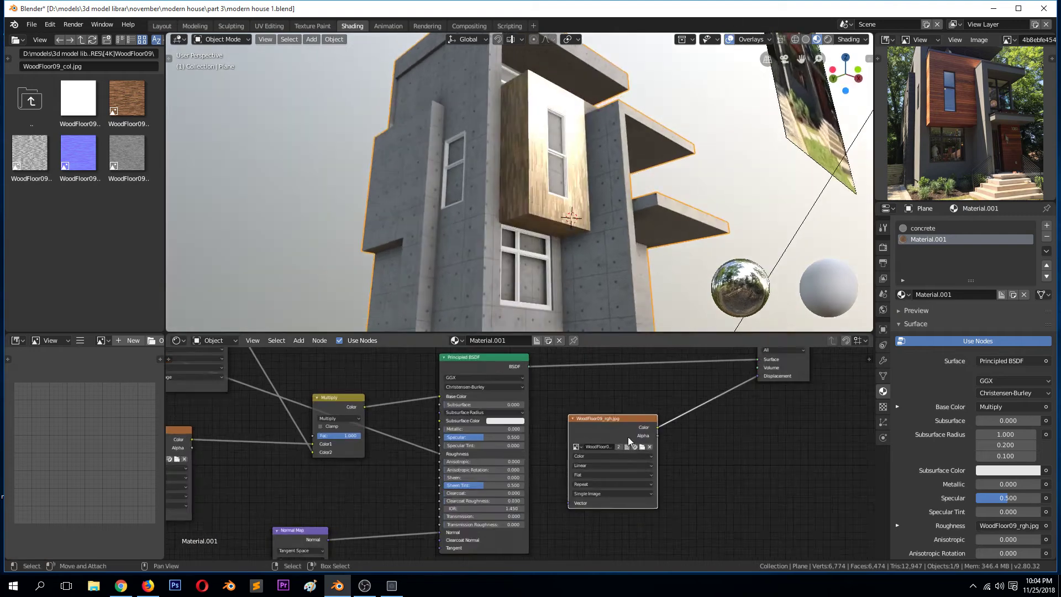
- Insert a Math node between the WoodFloor09_rgh.jpg texture and the Displacement input, and set its operation to Multiply
key("shift+a")
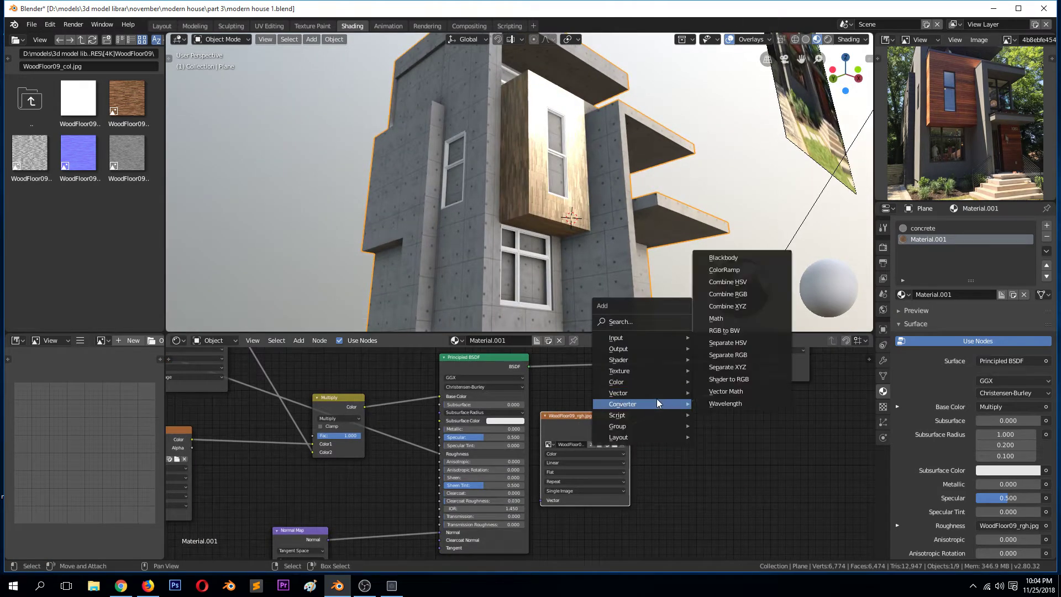
mouse_move(642, 395)
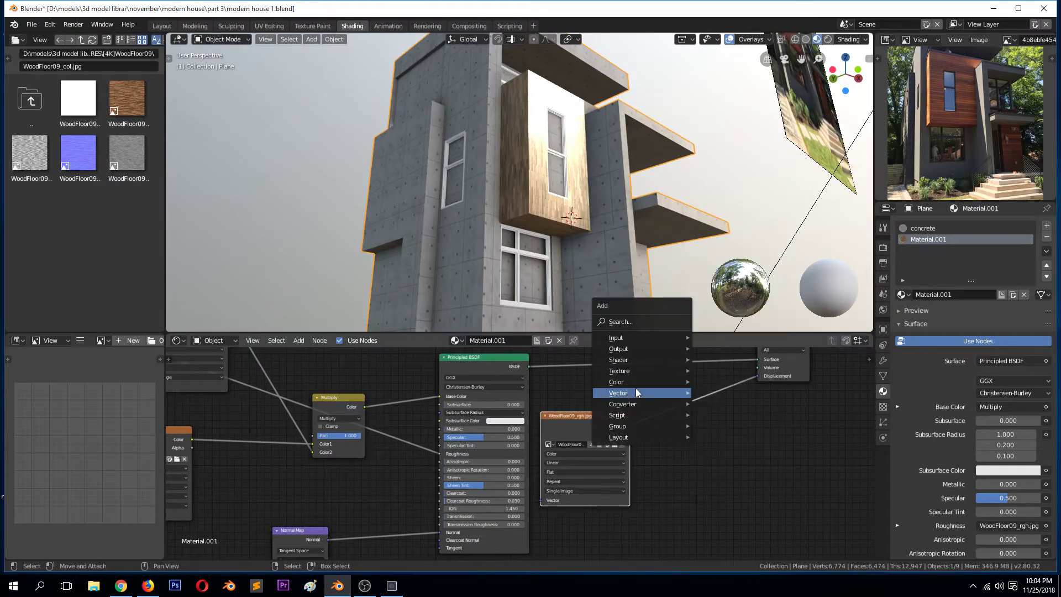
left_click(719, 330)
left_click(678, 374)
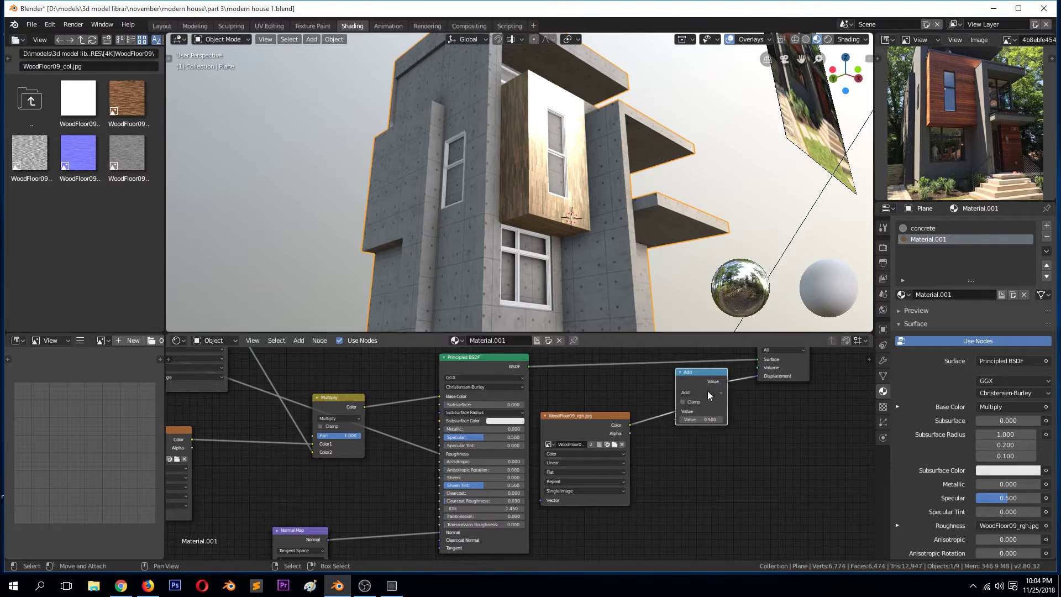
left_click(707, 391)
left_click(703, 367)
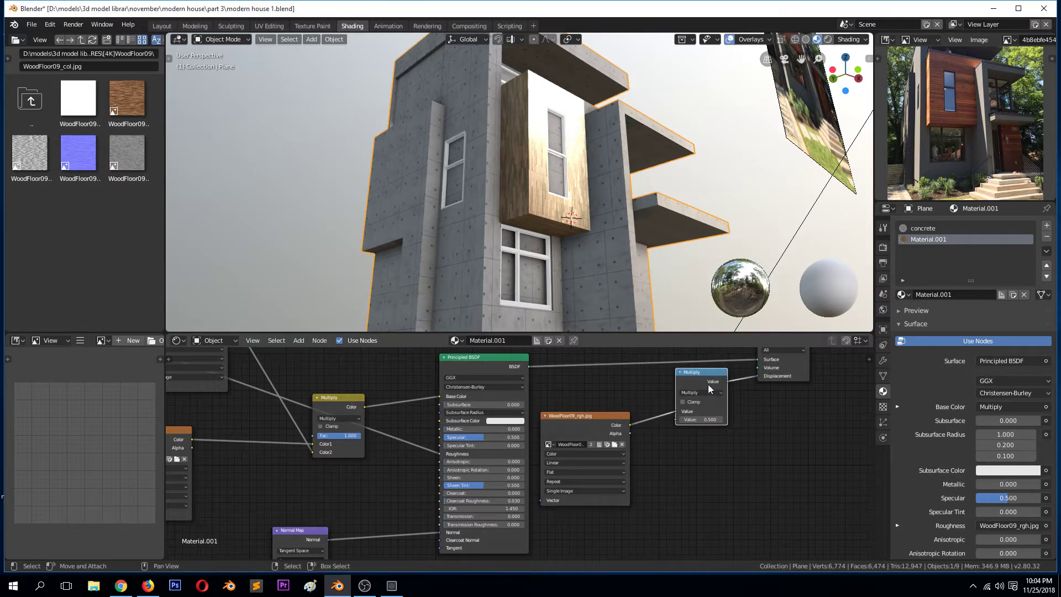
- Set the displacement Multiply node's value to 0.200 and save the file
left_click(709, 419)
type("1")
key("Return")
middle_click_drag(605, 267, 584, 223)
key("ctrl+s")
scroll(592, 235, "up", 4)
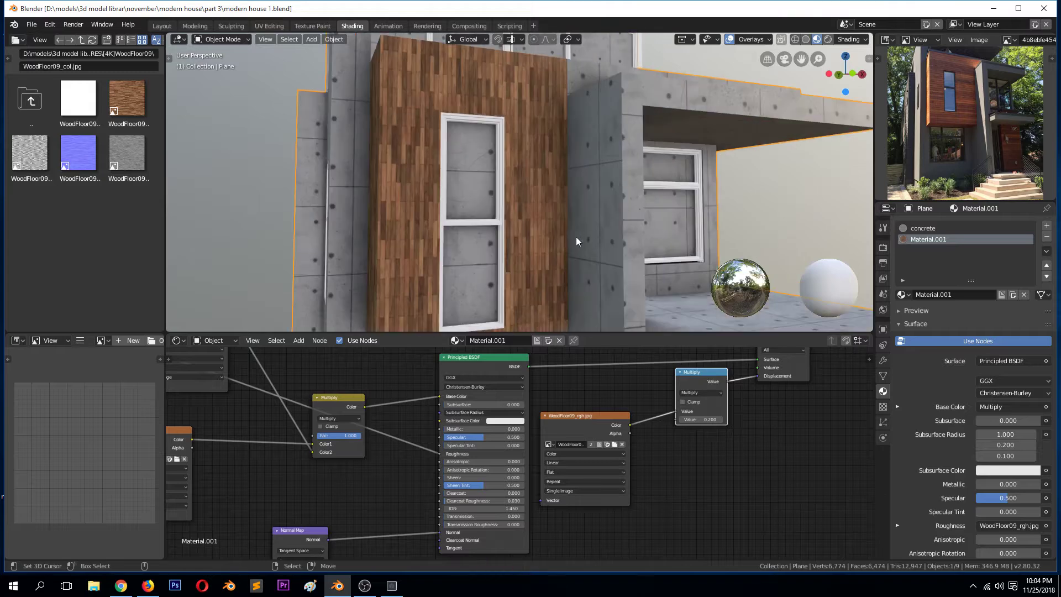
- In Edit Mode, select the faces behind the tall window frame in the wood-clad wall
scroll(472, 178, "down", 2)
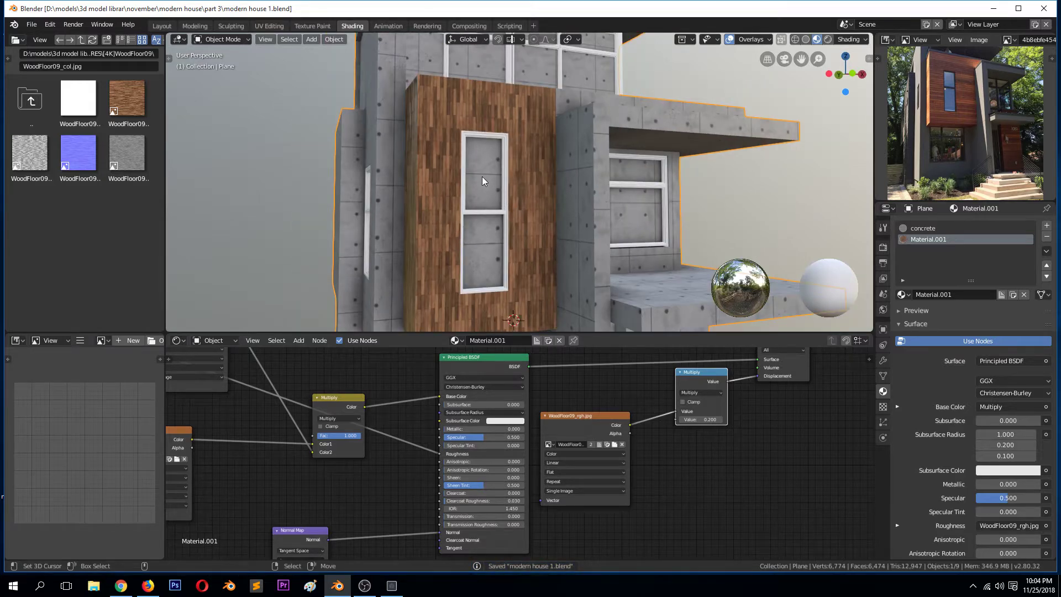
key("Tab")
left_click(487, 175)
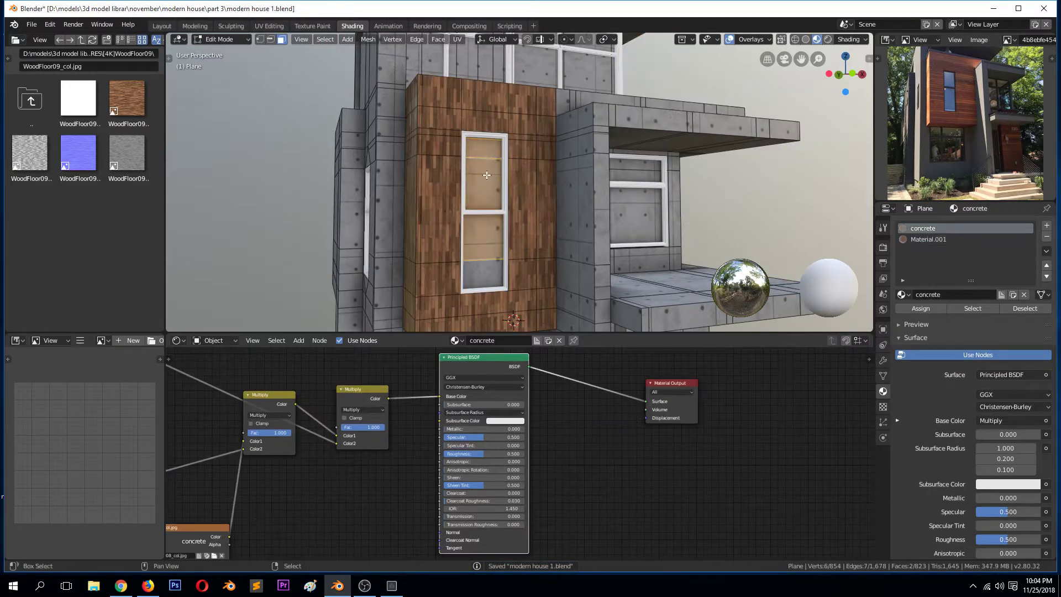
left_click(484, 265, "ctrl")
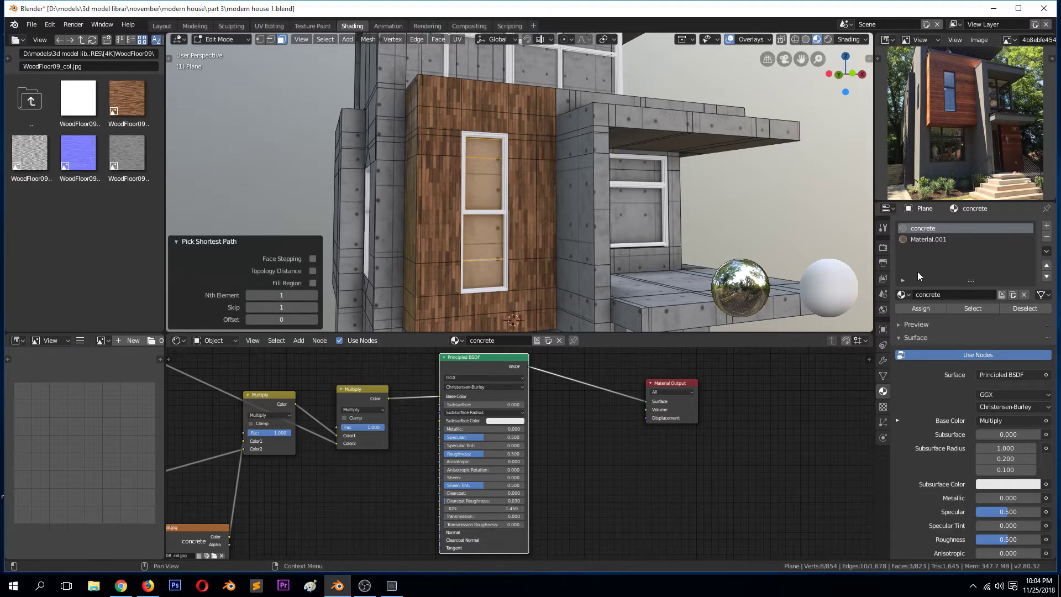
- Add a third material slot with a new material named "glass"
left_click(1046, 225)
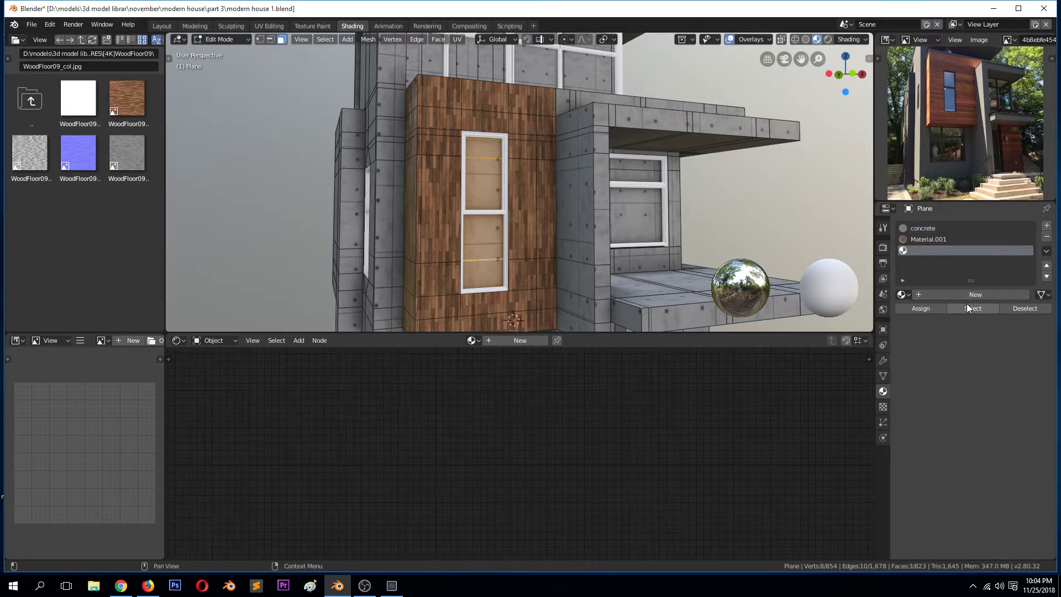
left_click(967, 294)
left_click(950, 295)
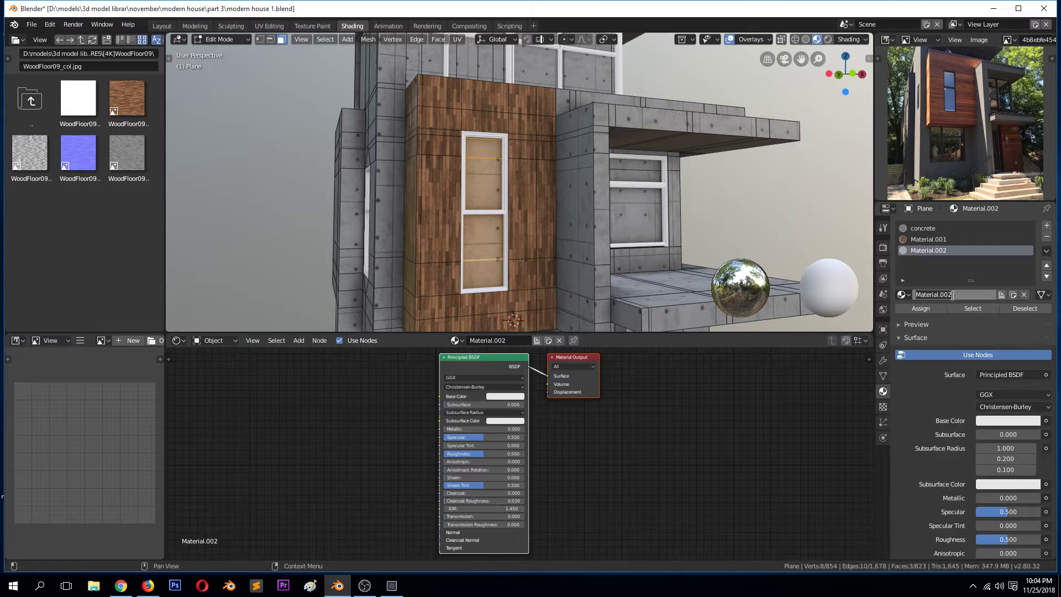
type("glass")
key("Return")
- Rename the wood floor material, Material.001, as "wood"
left_click(964, 237)
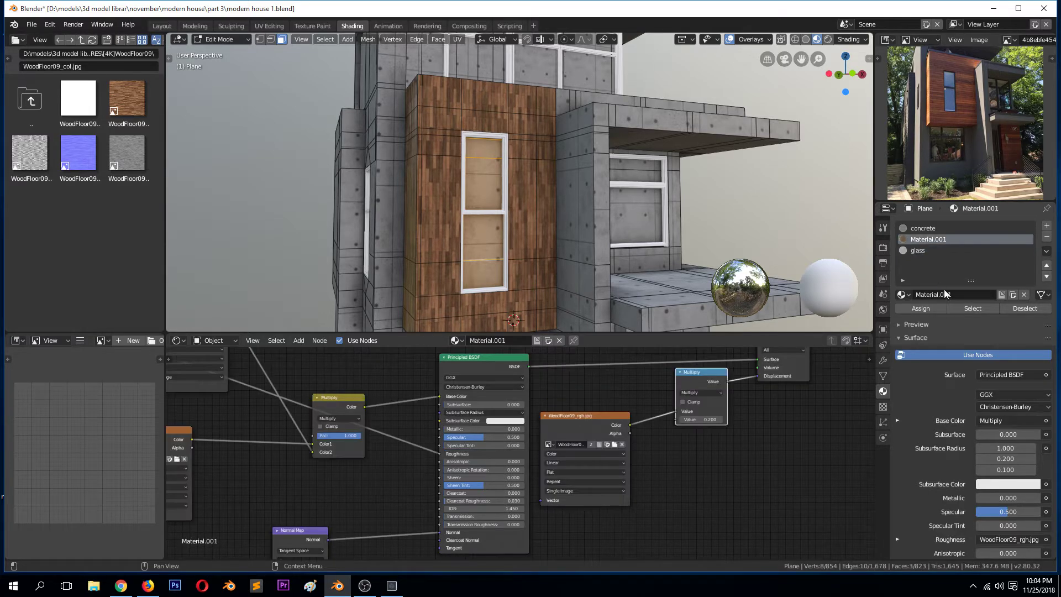
left_click(948, 294)
type("w")
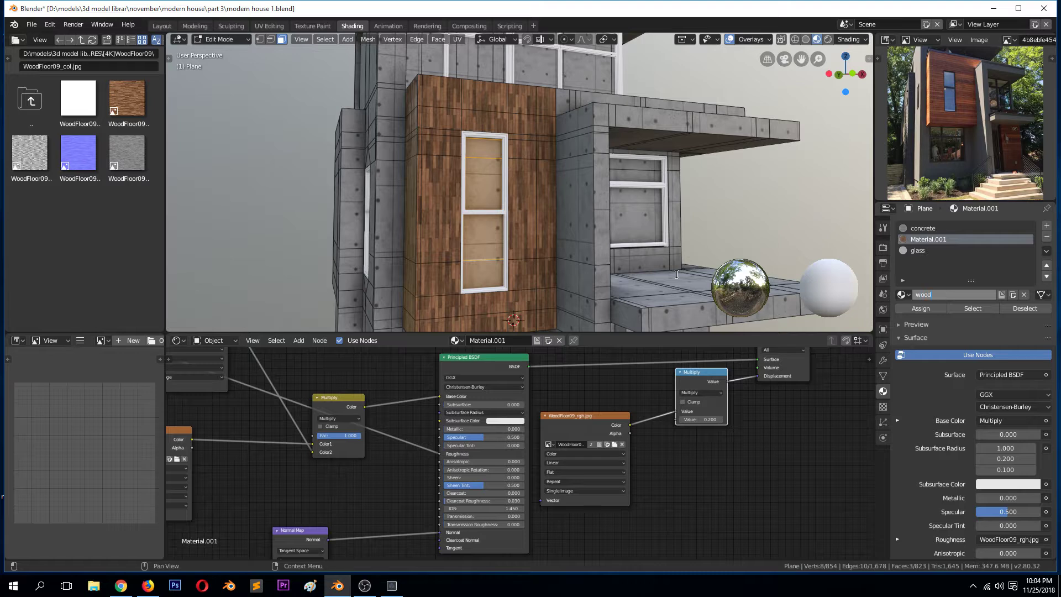
type("ood")
key("Return")
- Assign the glass material to the selected window faces, return to Object Mode and save the file
left_click(373, 588)
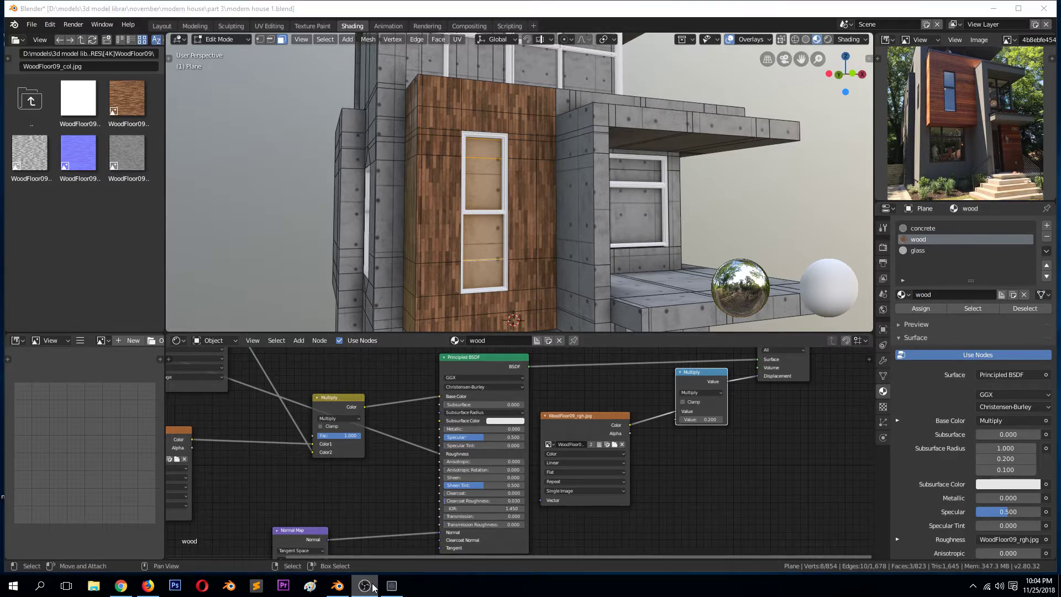
right_click(516, 214, "shift")
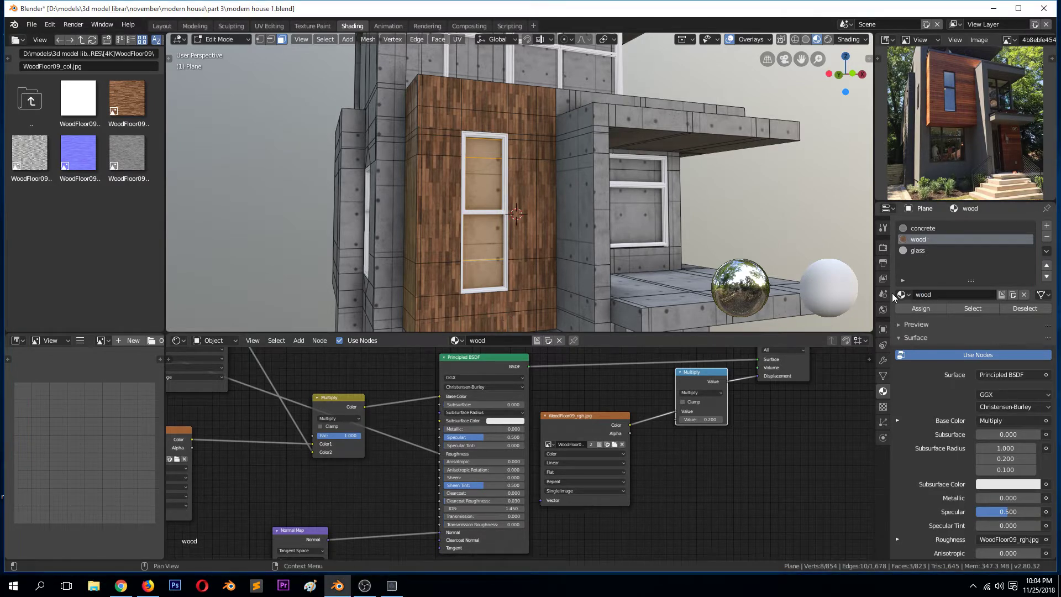
left_click(918, 251)
left_click(922, 308)
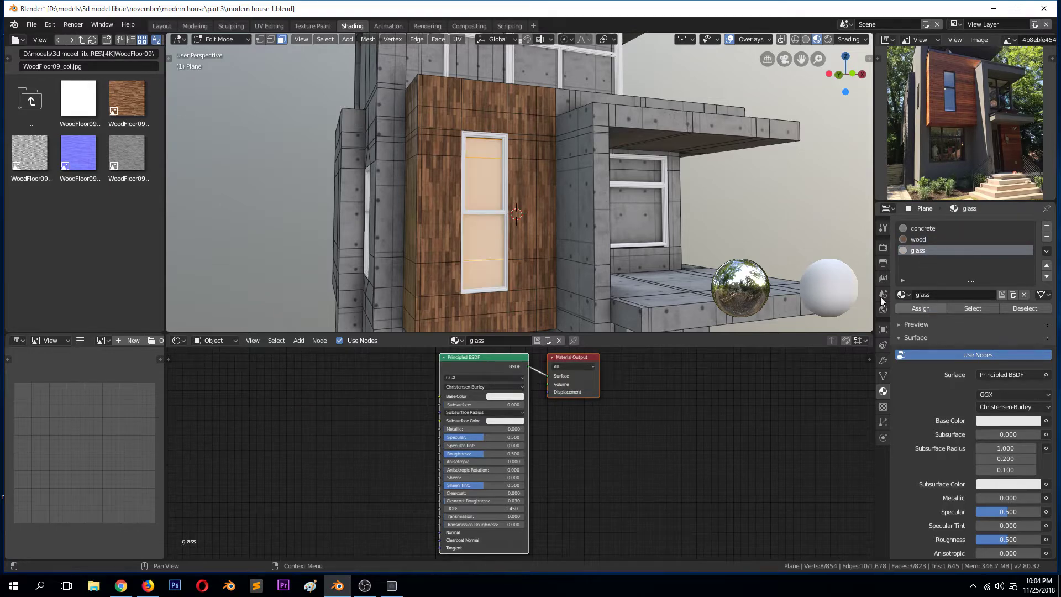
key("Tab")
key("ctrl+s")
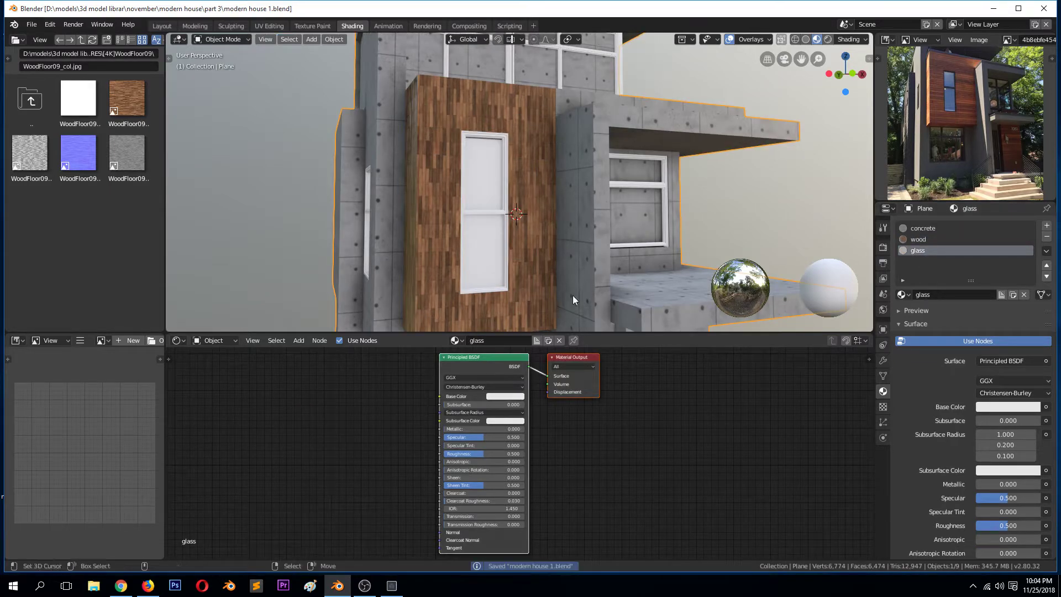
- Set the glass material's Transmission to 1 and reset its Roughness to 0, and save the file
double_click(477, 524)
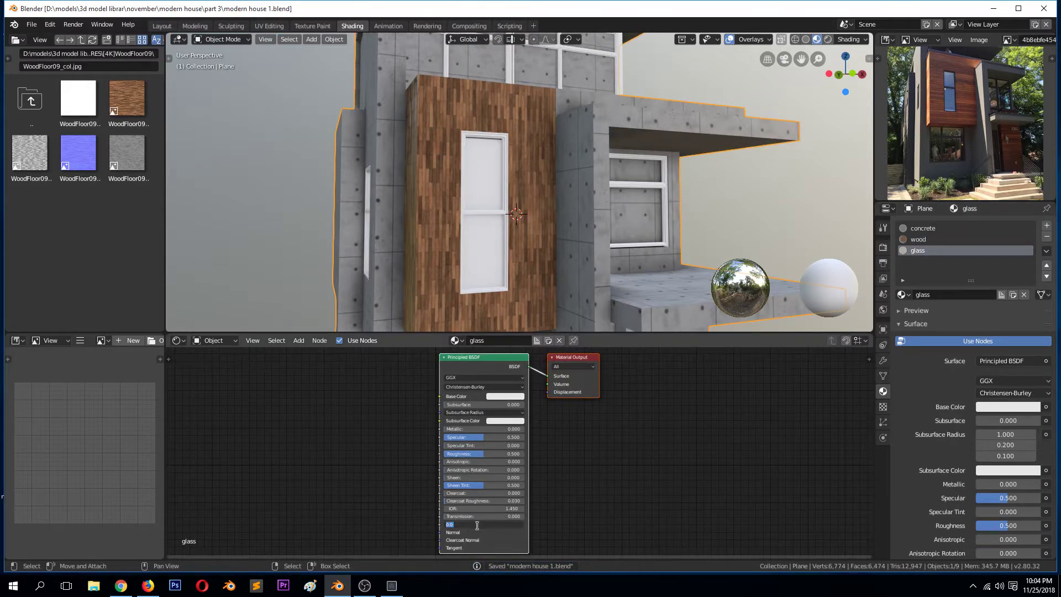
left_click(509, 518)
double_click(510, 516)
type("1")
key("Return")
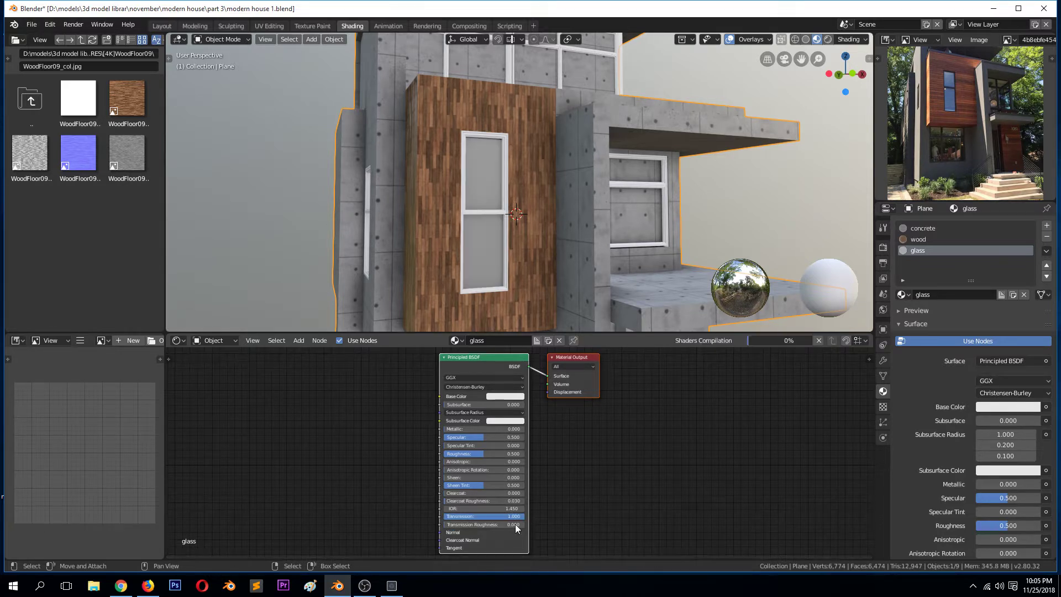
key("BackSpace")
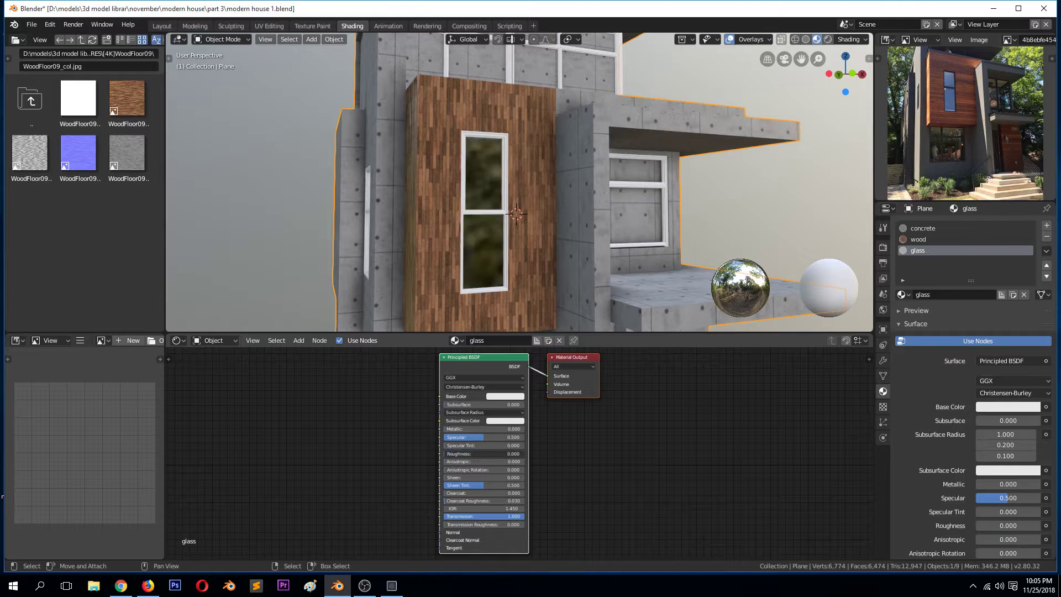
key("ctrl+s")
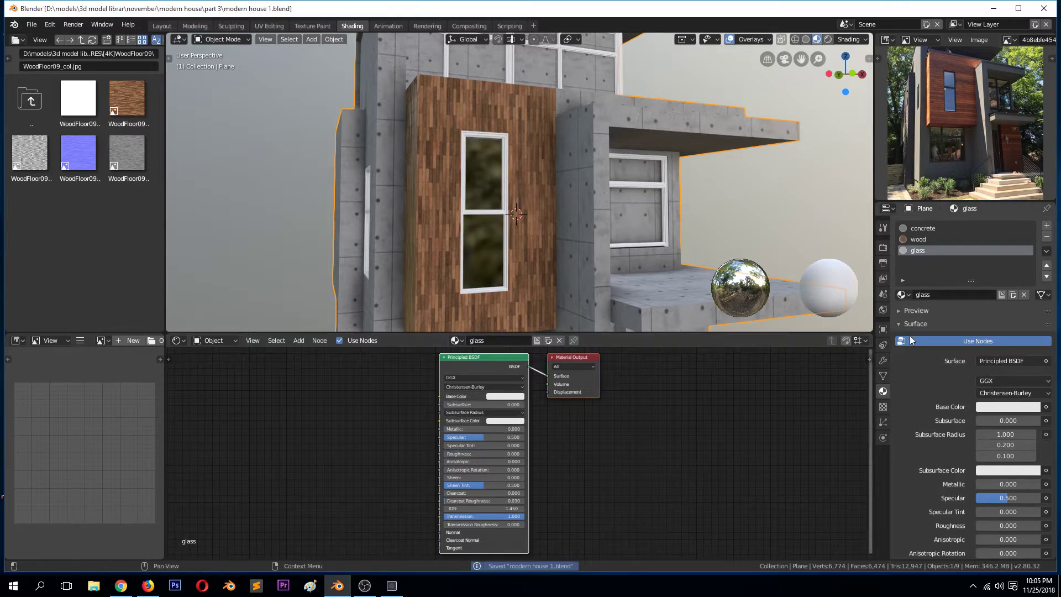
- Try to set the glass material's blend mode to Additive
left_click(900, 323)
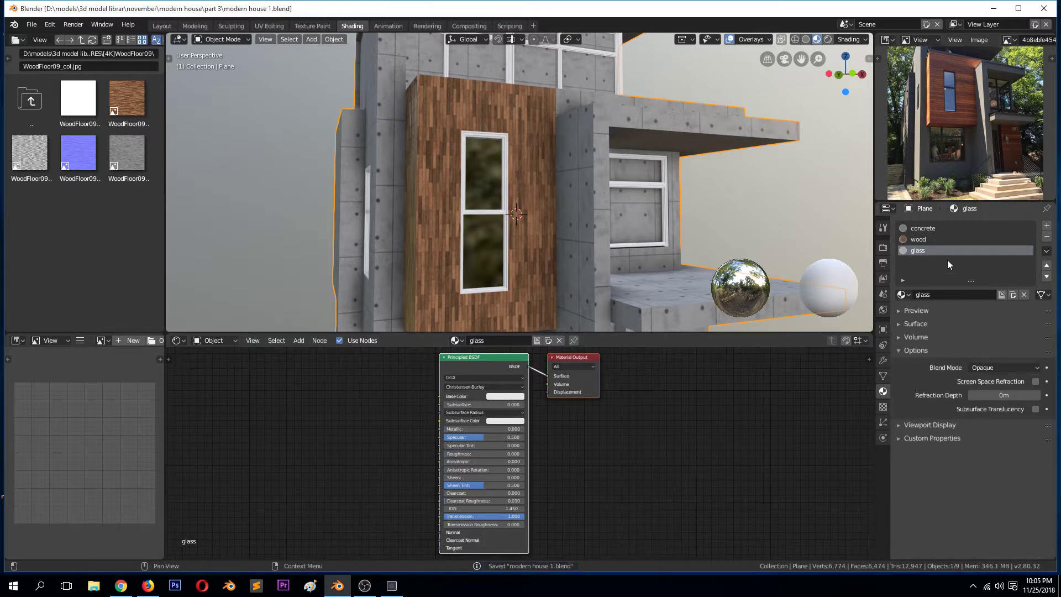
left_click(918, 350)
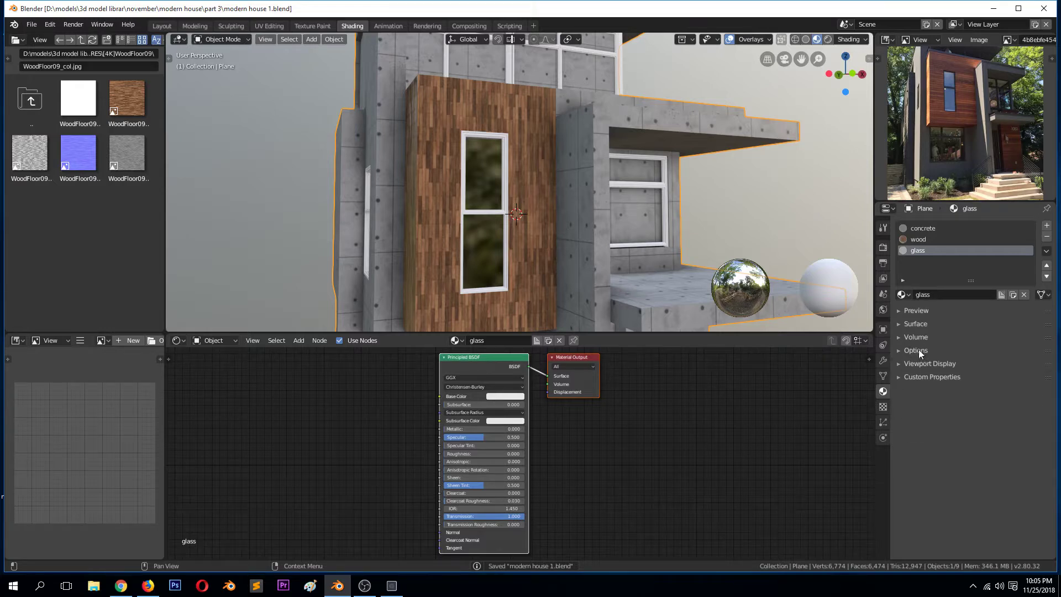
left_click(916, 351)
left_click(1006, 368)
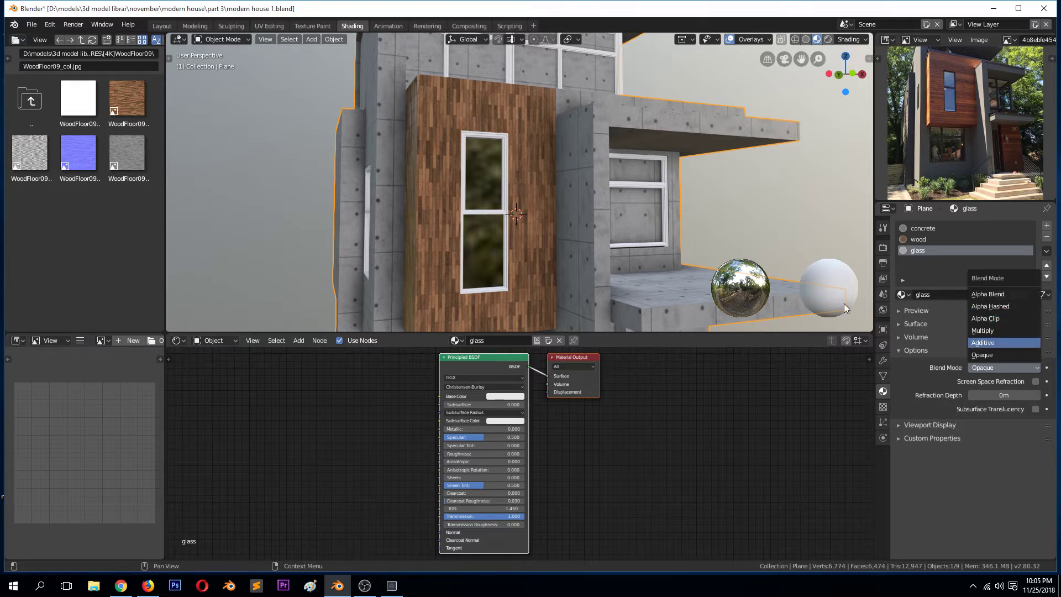
left_click(991, 343)
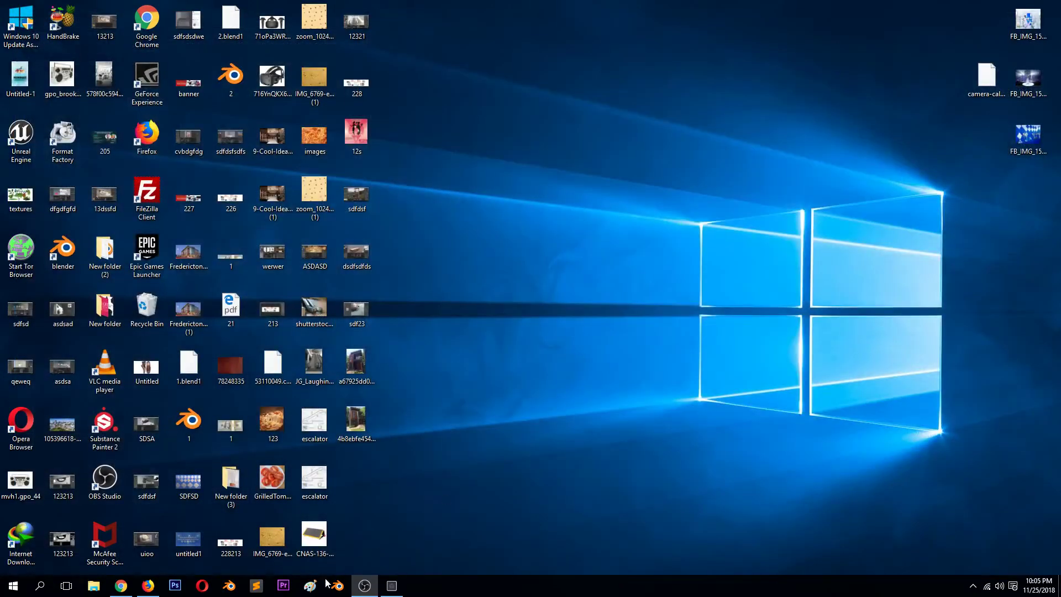
- Relaunch Blender, reopen the most recent modern house 1.blend and save it
left_click(337, 586)
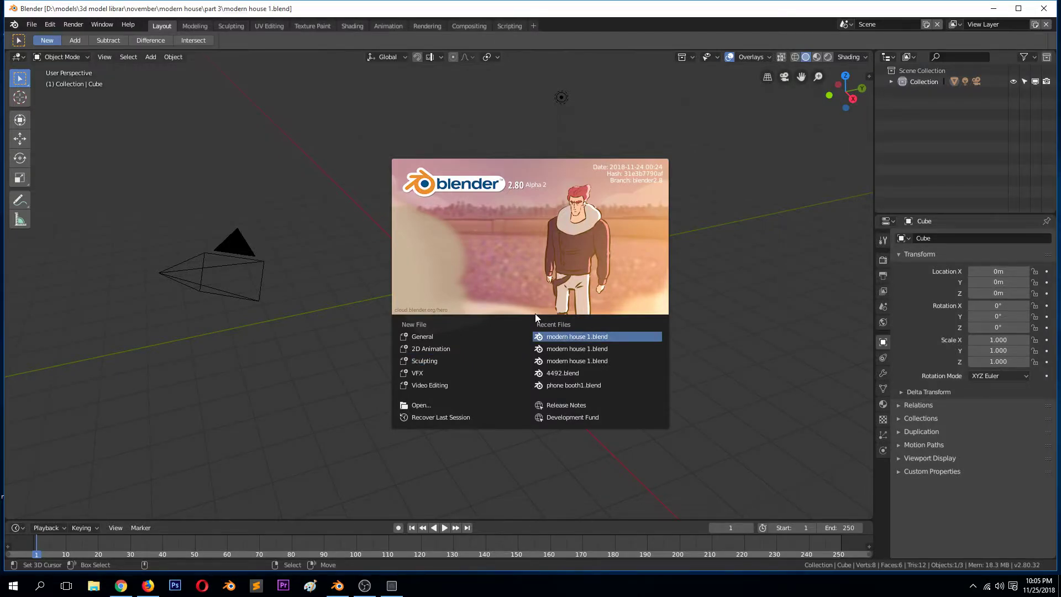
left_click(546, 336)
left_click(656, 261)
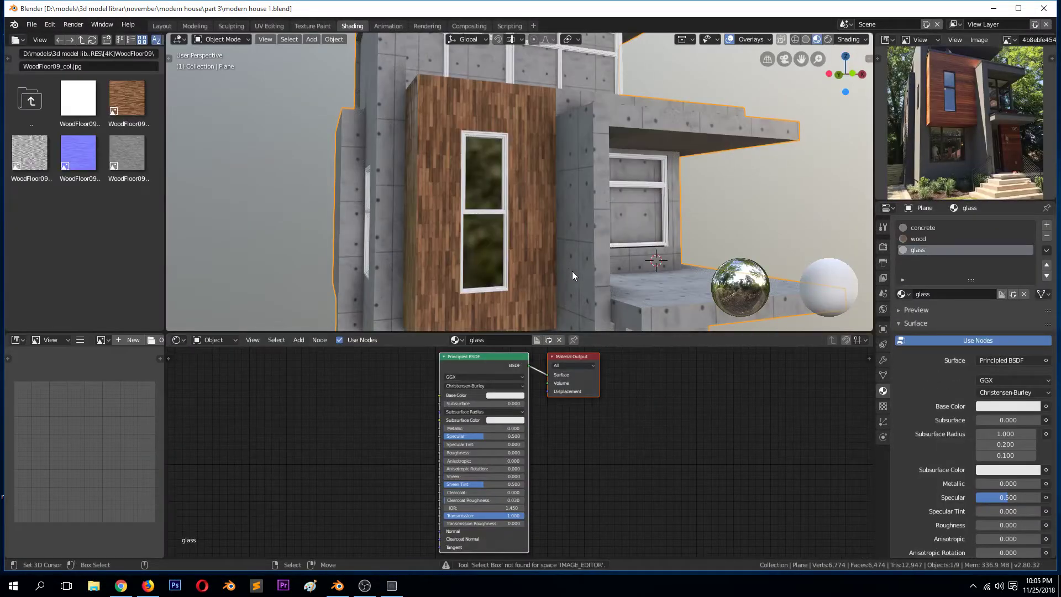
middle_click_drag(629, 292, 674, 274)
key("ctrl+s")
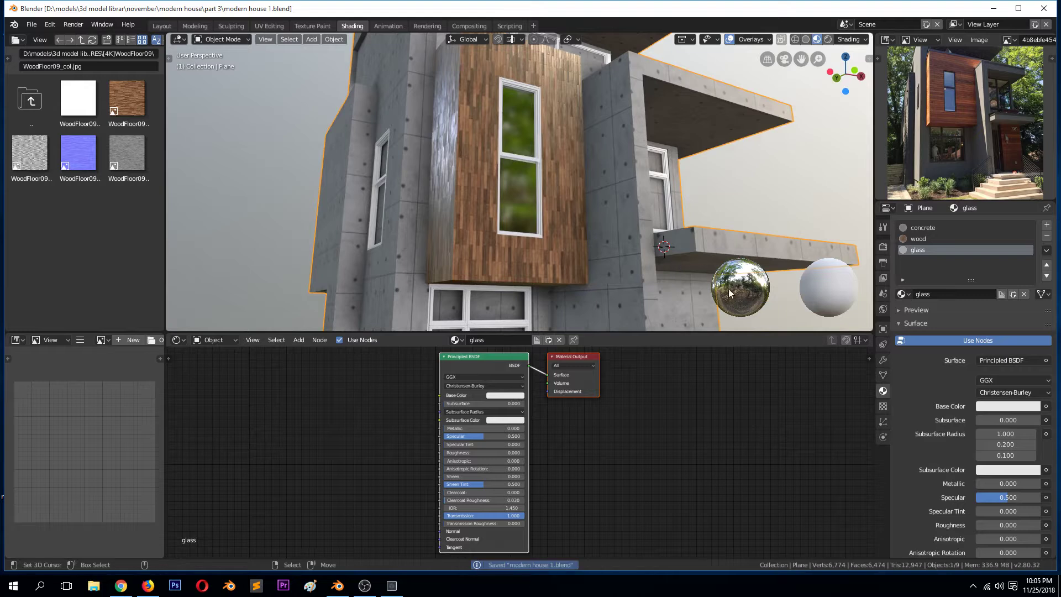
- Try the Alpha Blend blend mode on the glass material
scroll(900, 442, "down", 10)
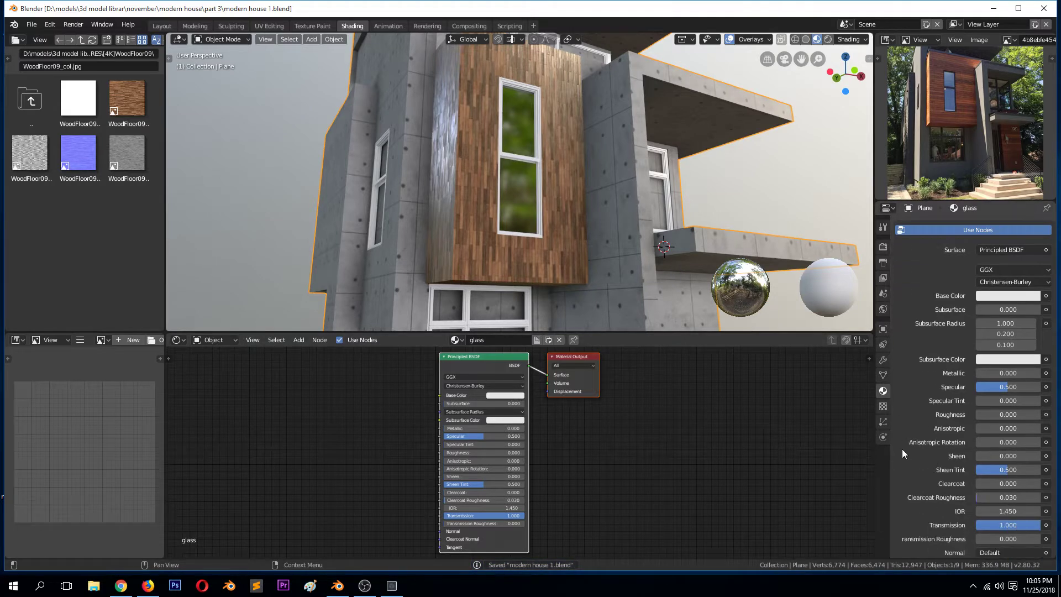
left_click(1011, 480)
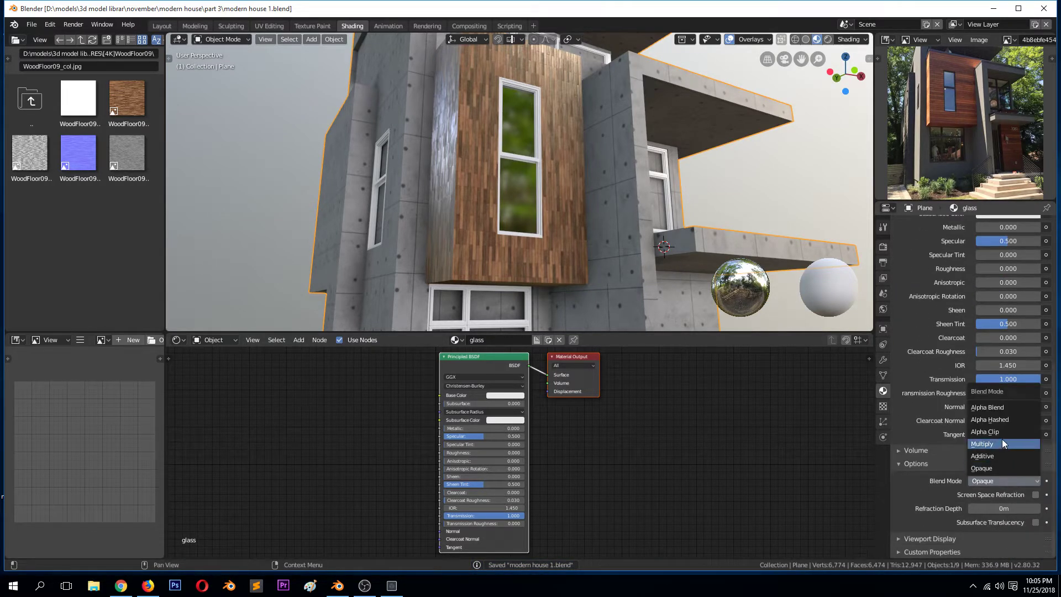
left_click(1004, 407)
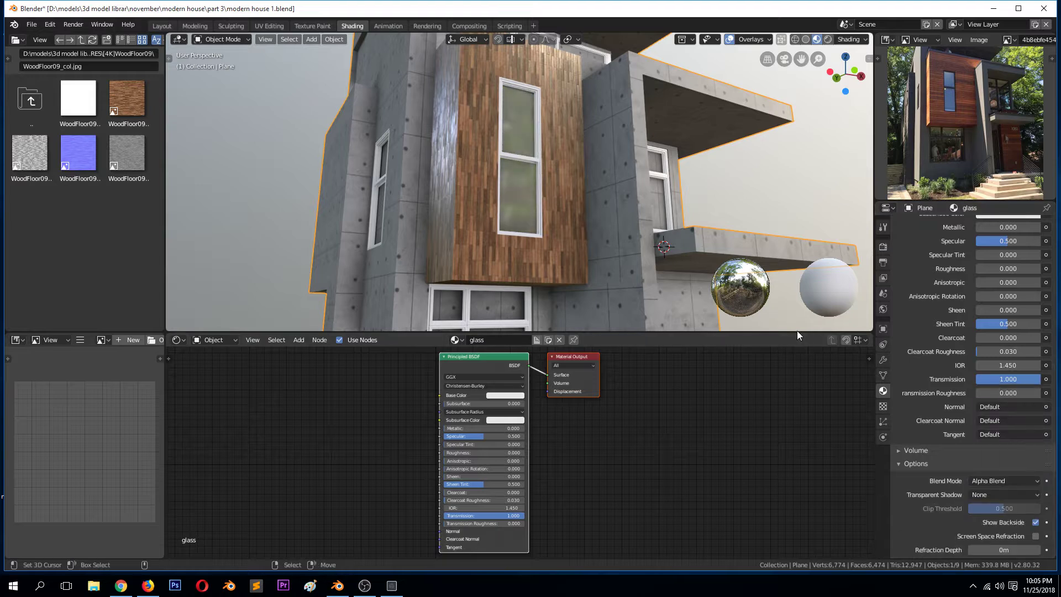
- Change the glass material's blend mode to Additive and save the file
left_click(1021, 482)
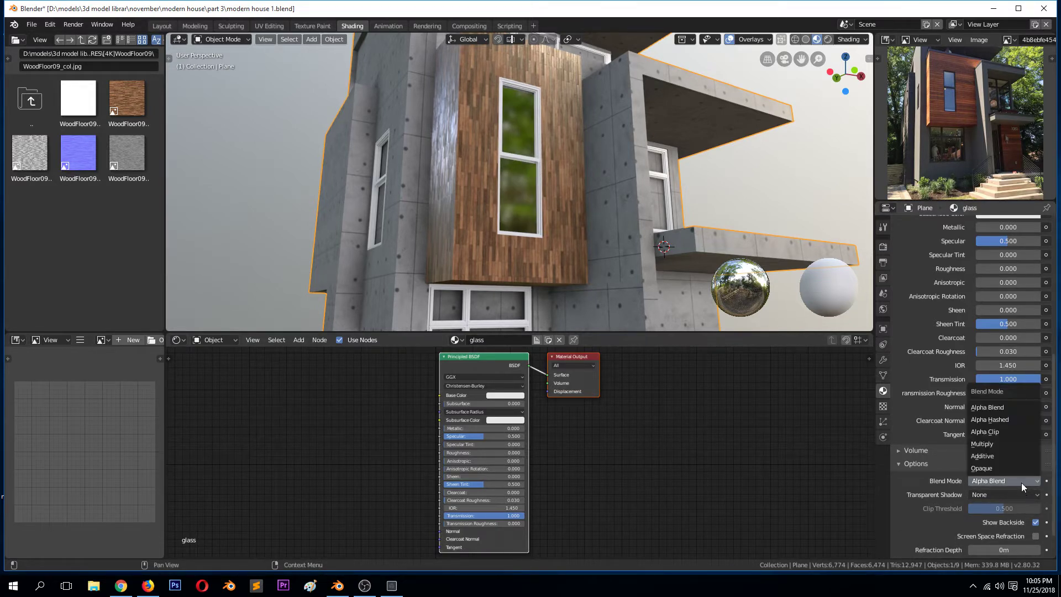
left_click(1021, 480)
left_click(1020, 479)
left_click(1014, 458)
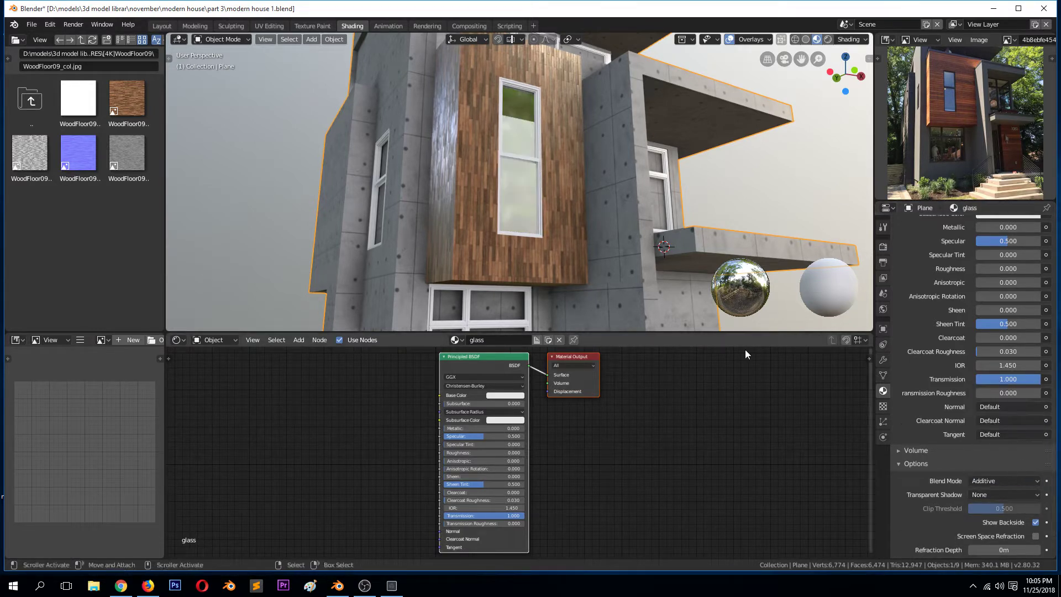
mouse_move(664, 247)
middle_mouse_down()
mouse_move(551, 264)
mouse_move(561, 248)
mouse_move(609, 258)
mouse_move(595, 264)
mouse_move(581, 247)
mouse_move(559, 246)
mouse_move(622, 279)
mouse_move(588, 243)
mouse_move(609, 272)
middle_mouse_up()
key("ctrl+s")
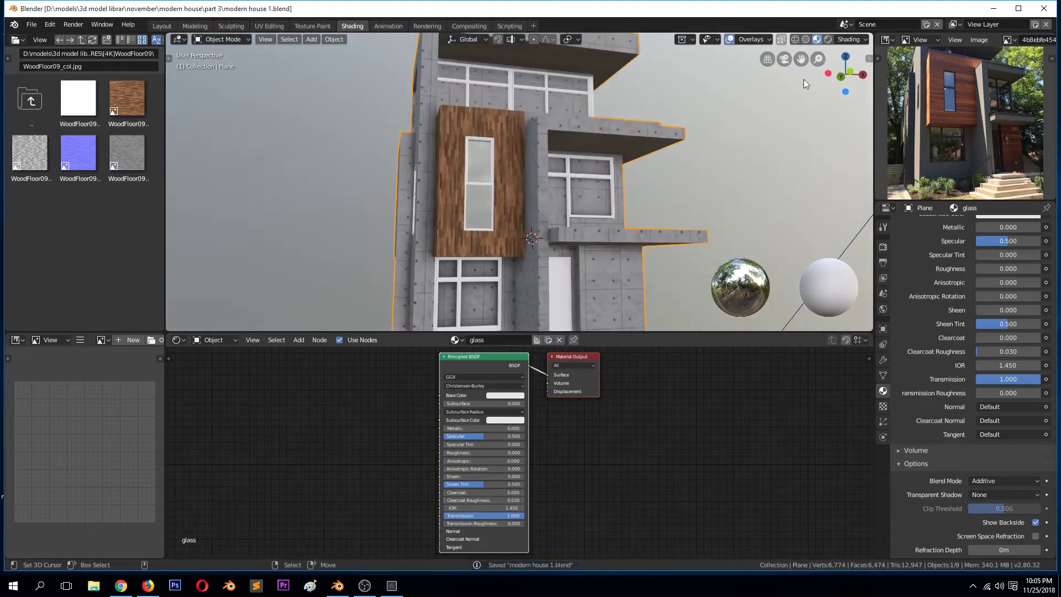
- Switch the 3D viewport to rendered shading, save the file and bring the whole house into view
left_click(828, 39)
middle_click_drag(743, 80, 688, 123)
key("ctrl+s")
middle_click_drag(570, 178, 601, 178)
scroll(602, 177, "down", 6)
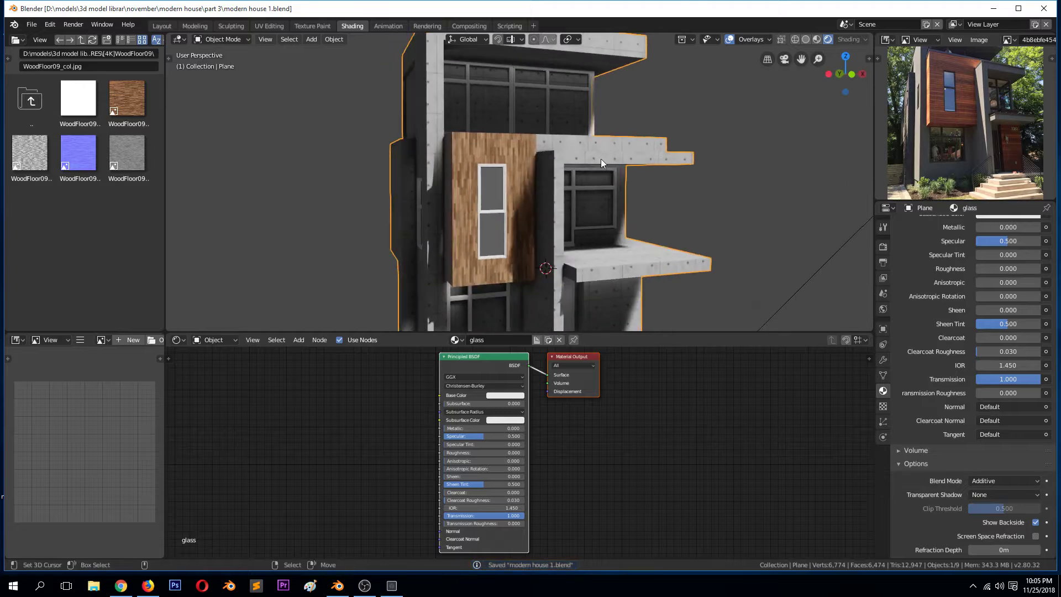
middle_click_drag(670, 175, 592, 273)
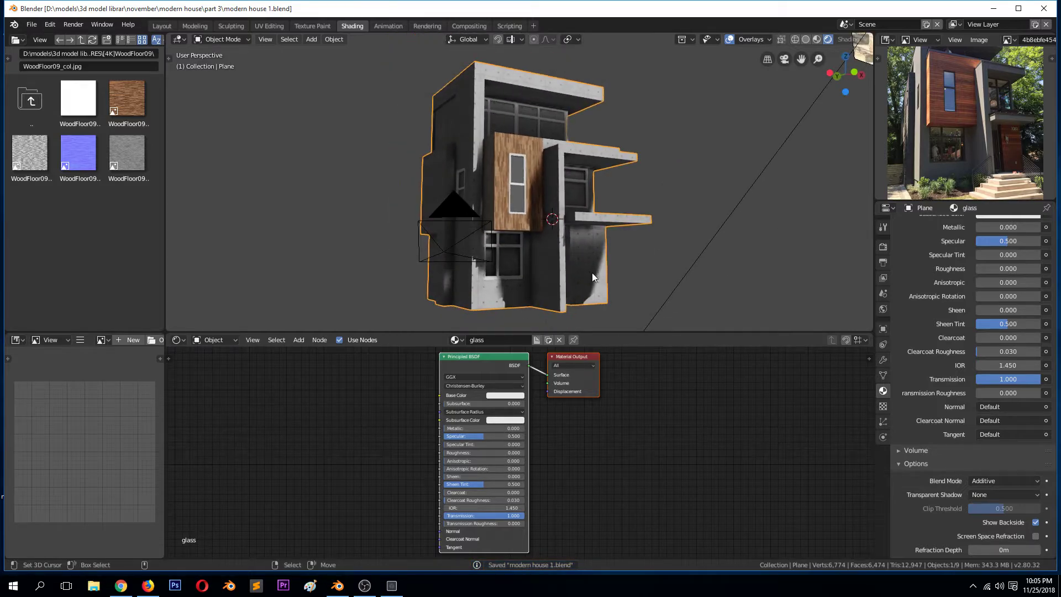
- Enable nodes for the World shader and connect an Environment Texture to its background color
left_click(213, 340)
left_click(215, 315)
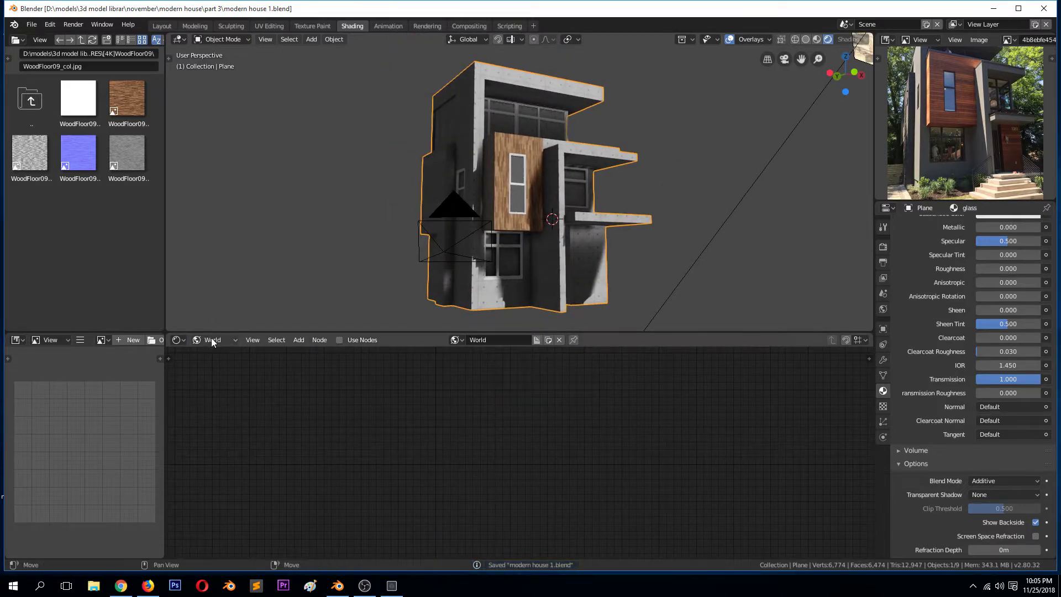
key("shift+a")
left_click(362, 340)
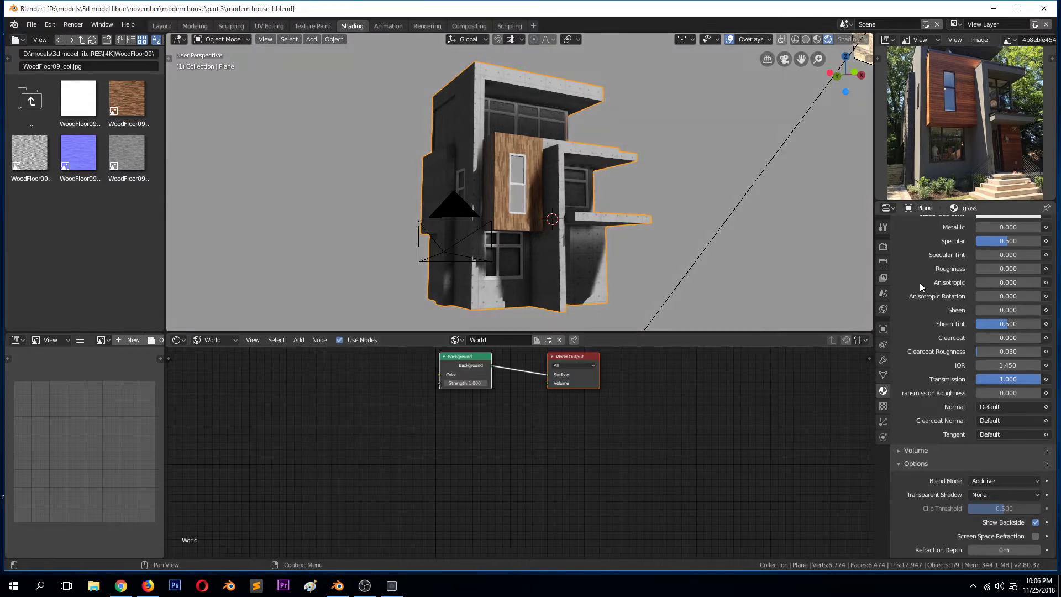
left_click(883, 310)
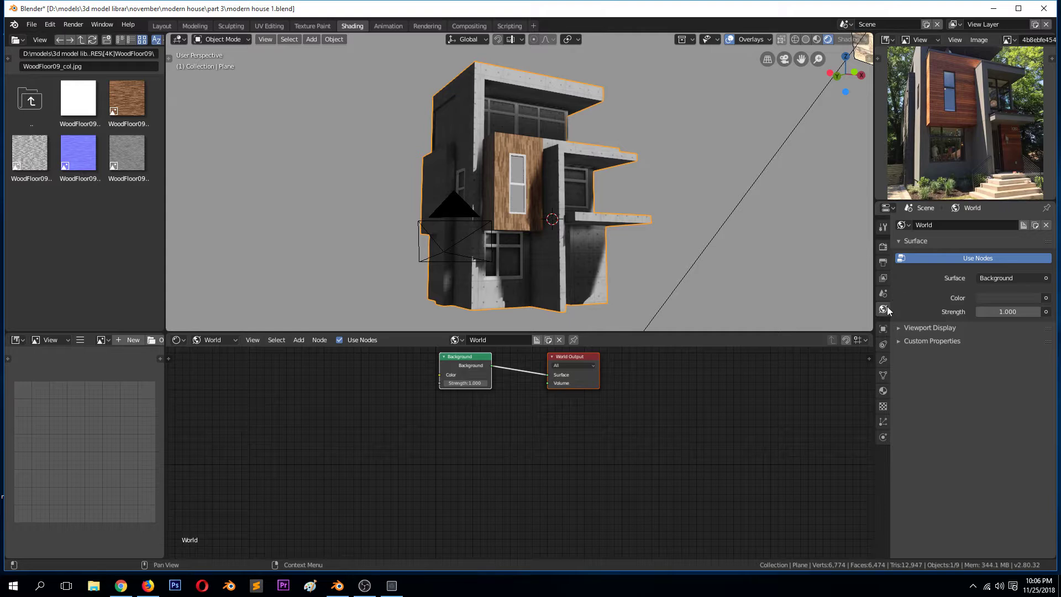
left_click(1045, 298)
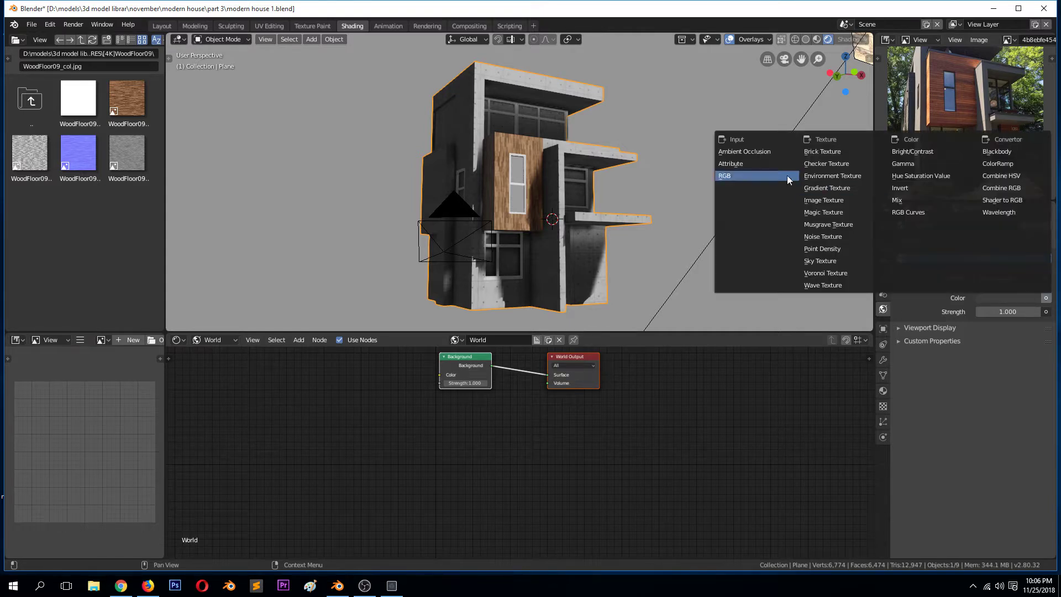
left_click(866, 175)
- Load spruit_sunrise_2k.hdr from the TEXTURES folder into the world's environment texture and save the file
left_click(1038, 312)
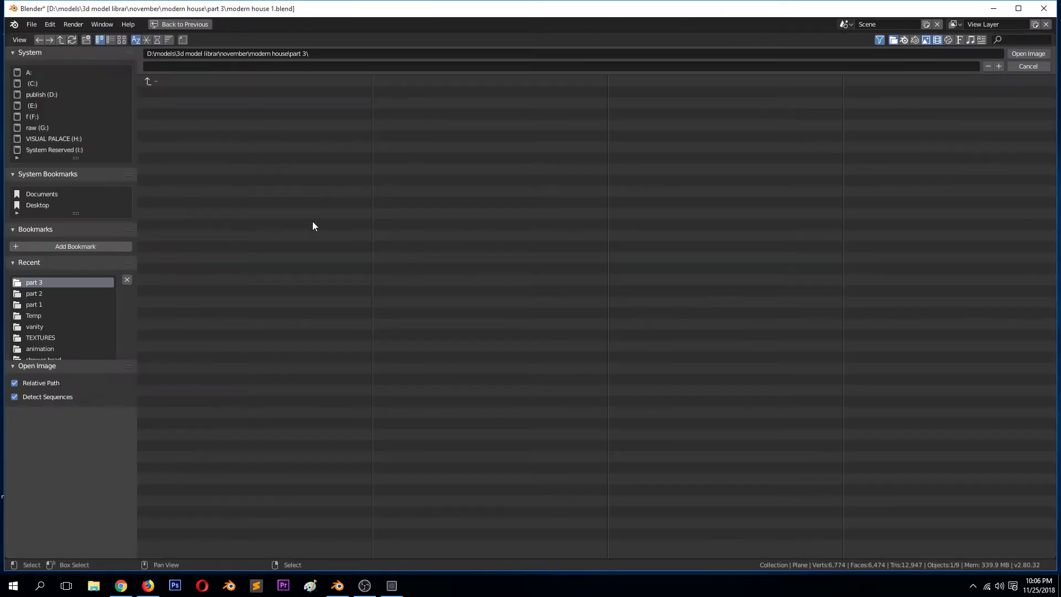
left_click(46, 336)
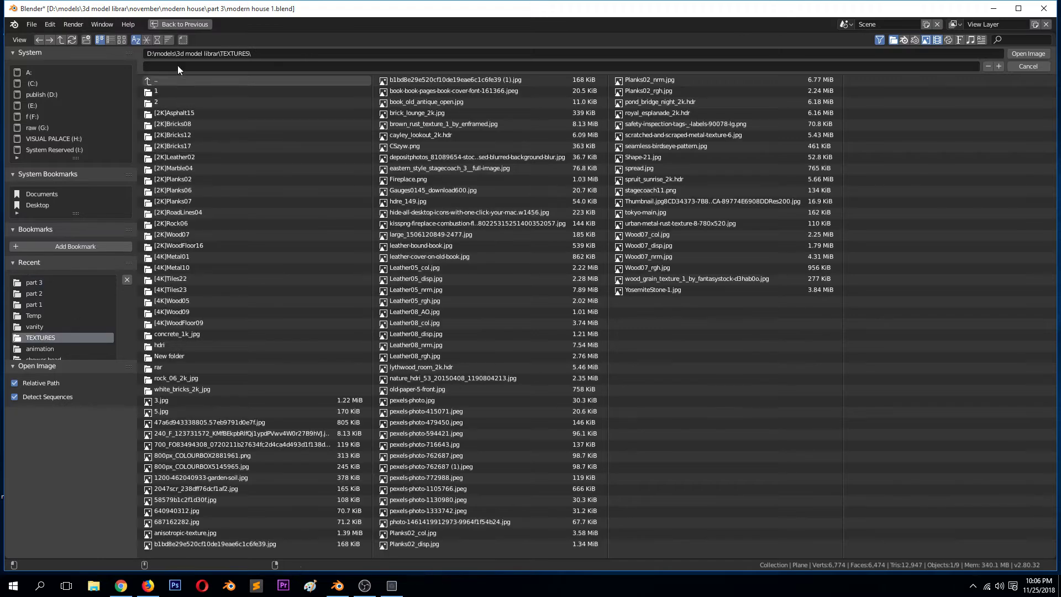
left_click(121, 40)
scroll(523, 363, "down", 8)
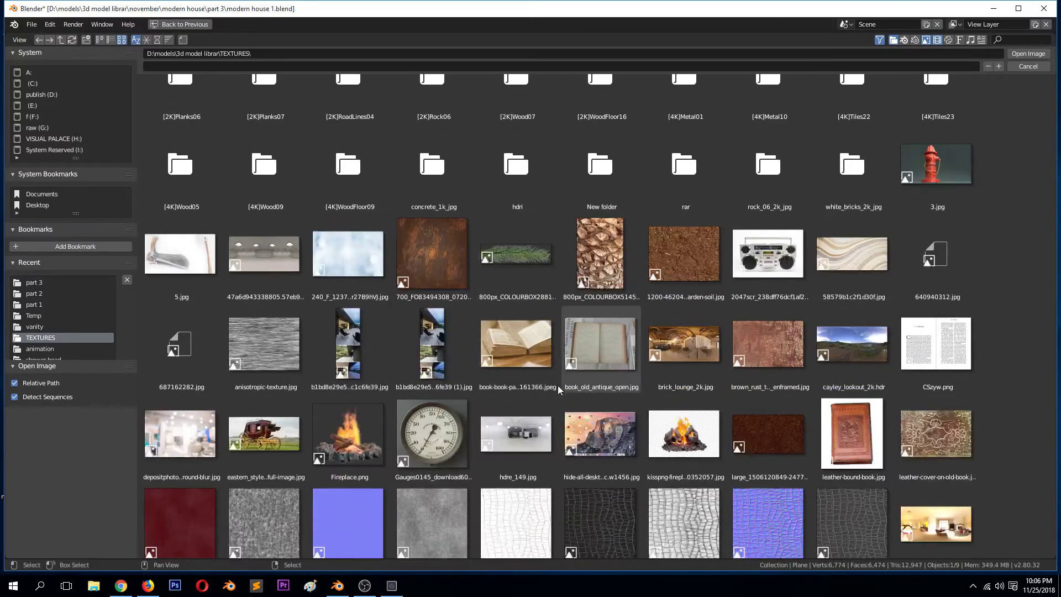
scroll(588, 404, "down", 2)
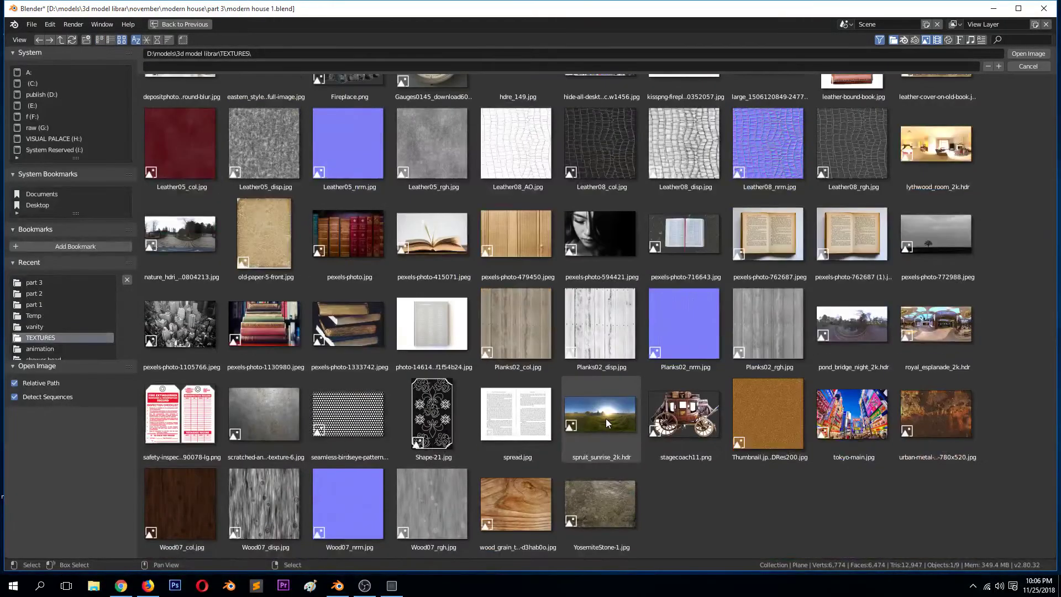
left_click(605, 418)
left_click(1028, 53)
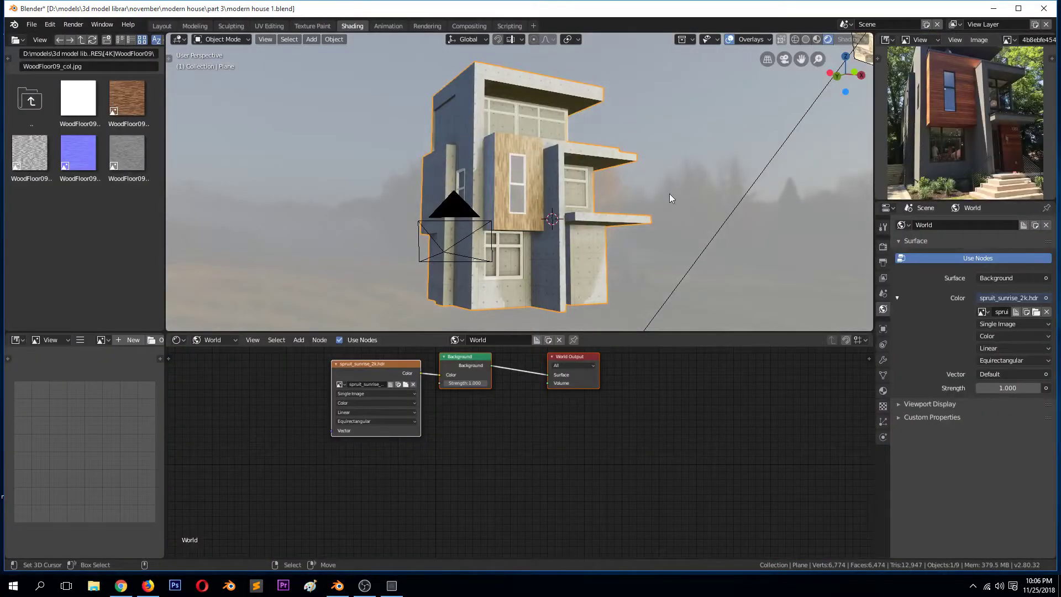
scroll(671, 195, "up", 5)
middle_click_drag(674, 197, 564, 257)
scroll(646, 192, "down", 6)
scroll(633, 214, "up", 4)
key("ctrl+s")
- In Edit Mode, select the five wall faces behind the balcony window and glazed door frame
key("Tab")
scroll(539, 217, "up", 3)
middle_click_drag(539, 216, 535, 194)
right_click(502, 132)
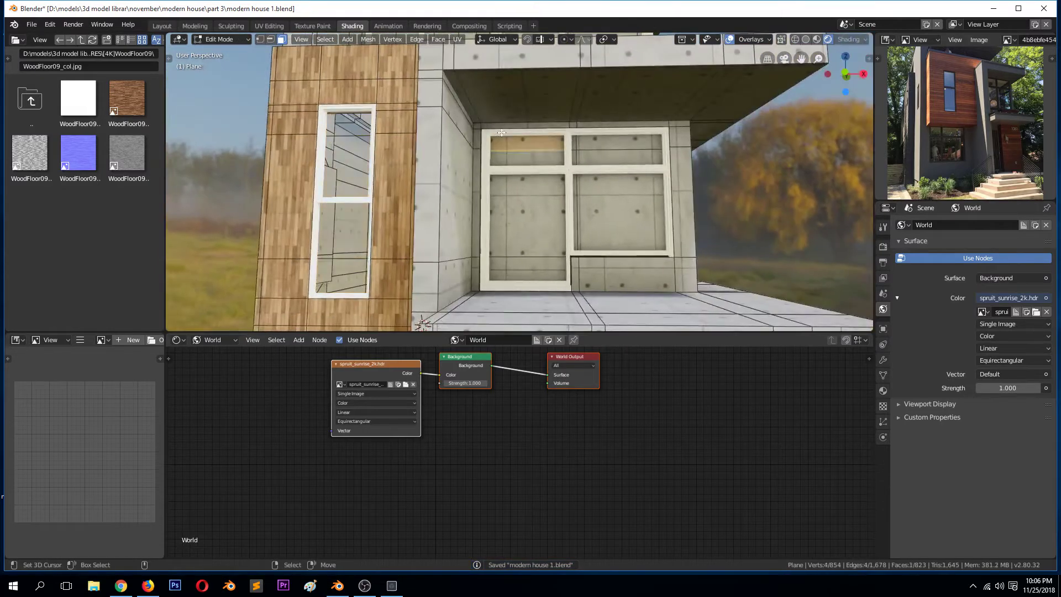
right_click(607, 150, "shift")
right_click(618, 215, "shift")
right_click(525, 221, "shift")
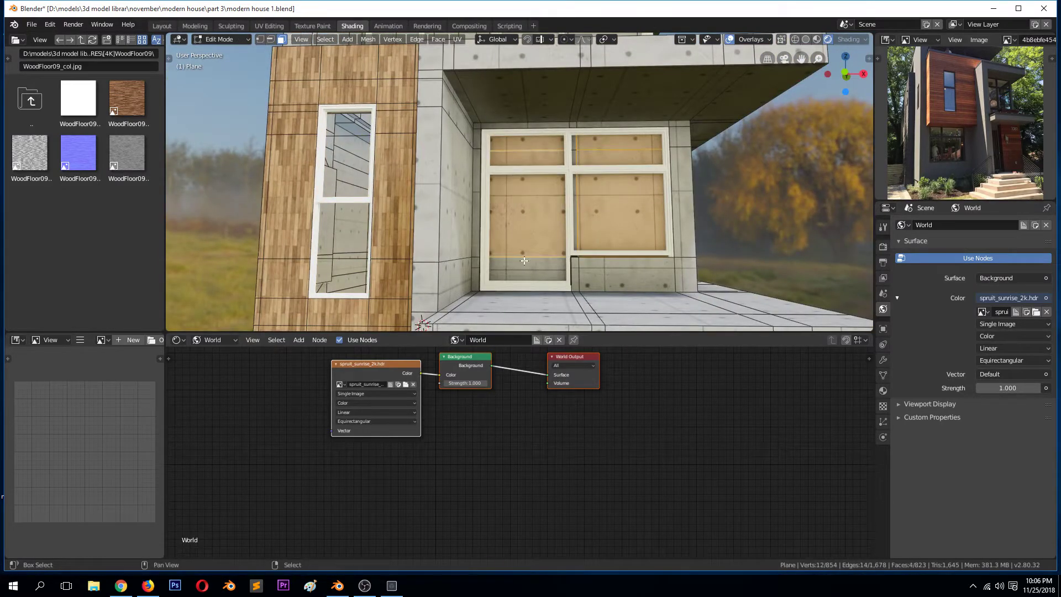
right_click(526, 265, "shift")
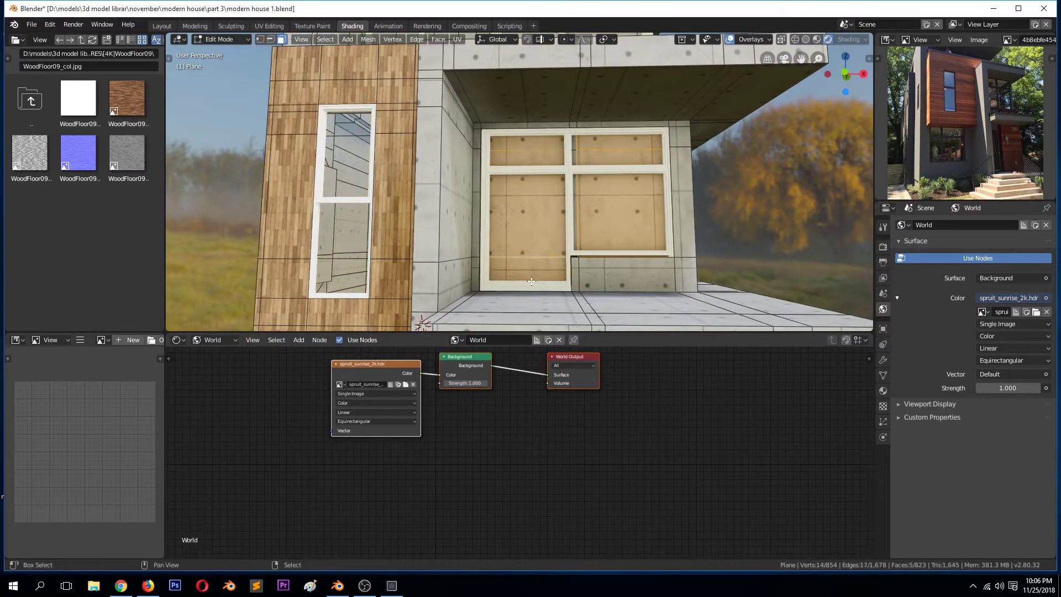
- Save the file and assign the glass material to the selected balcony window faces
left_click(884, 391)
key("ctrl+s")
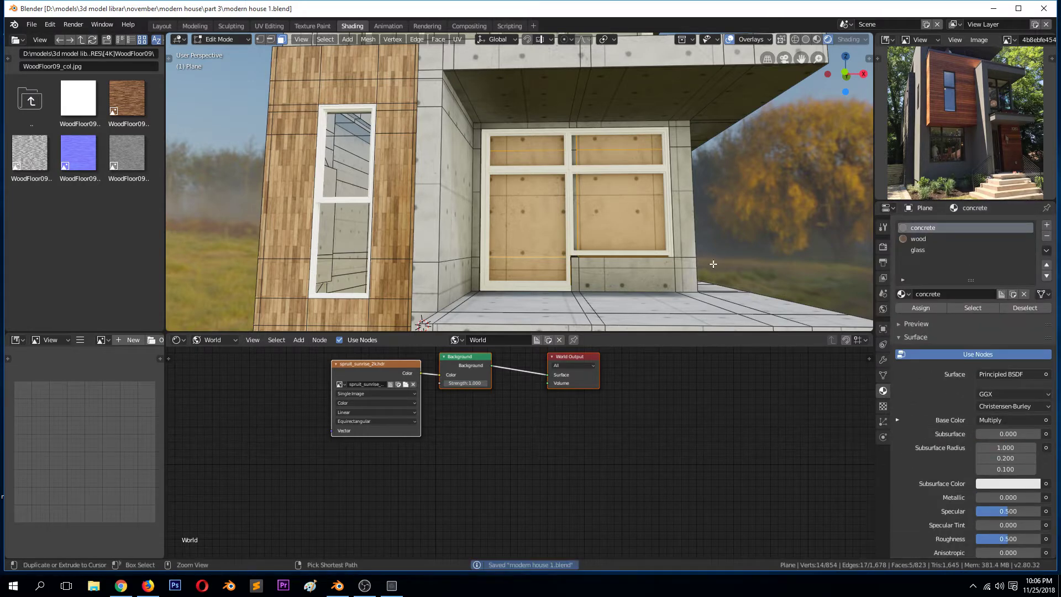
left_click(909, 250)
left_click(919, 308)
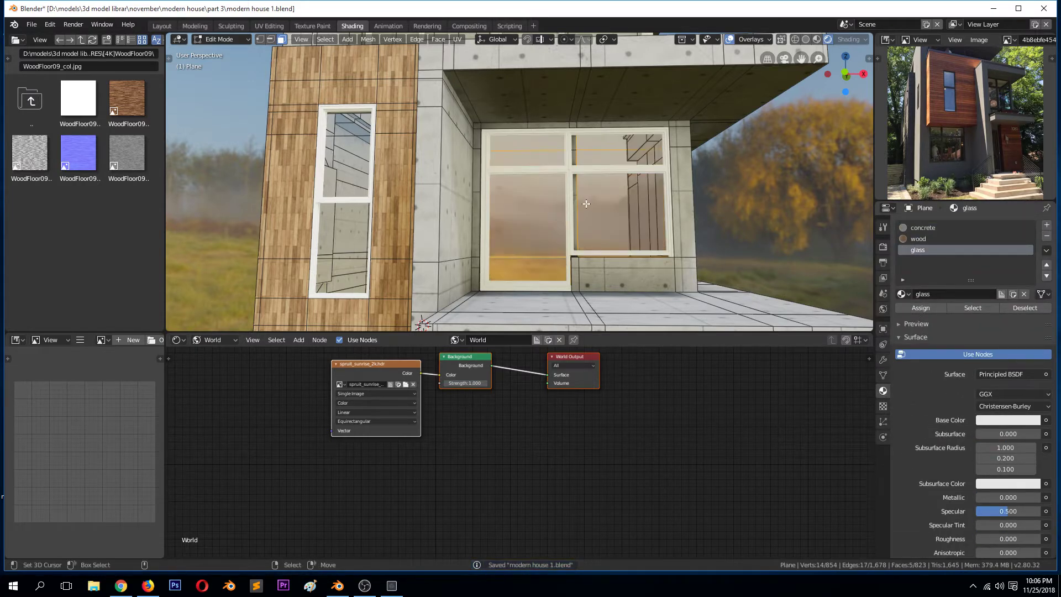
- Select the ten wall faces behind the wide top-floor window frame and merge them into a single face
middle_click_drag(520, 177, 581, 157)
left_click(435, 78)
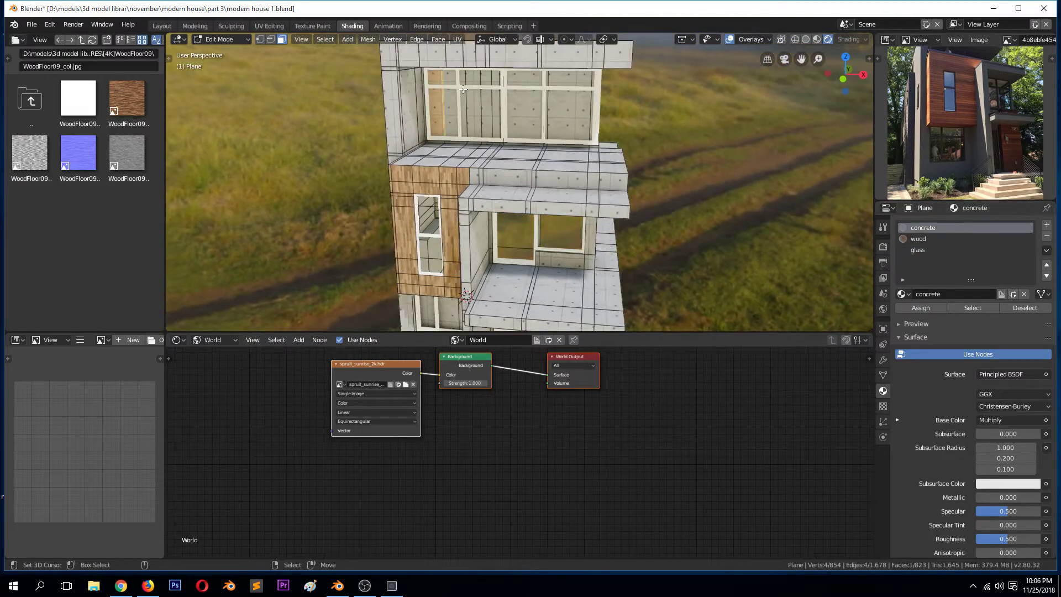
key("KP_Decimal")
scroll(518, 189, "down", 3)
middle_click_drag(519, 189, 572, 118)
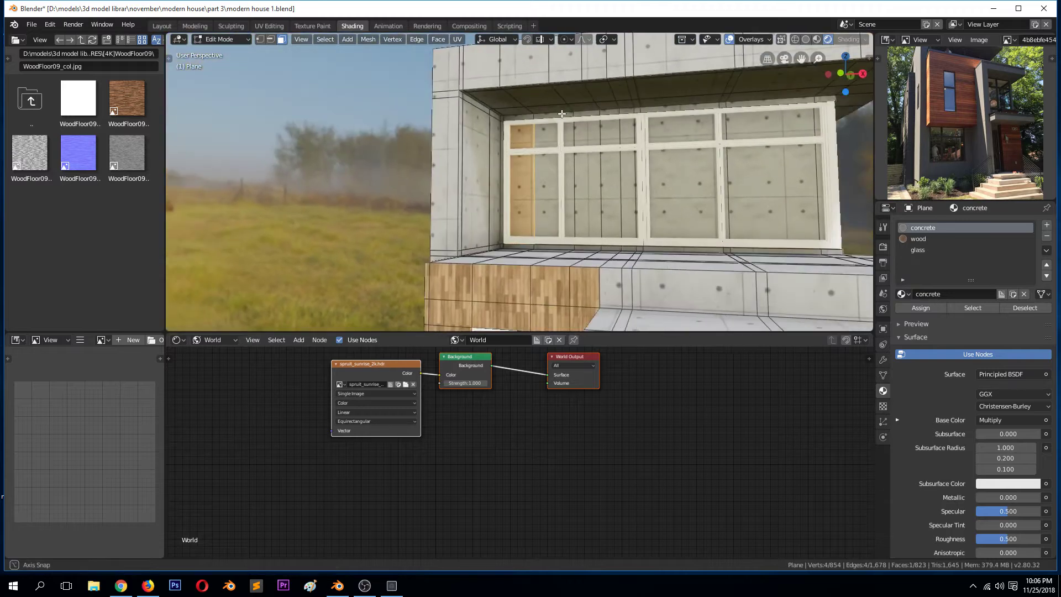
left_click(815, 128, "ctrl")
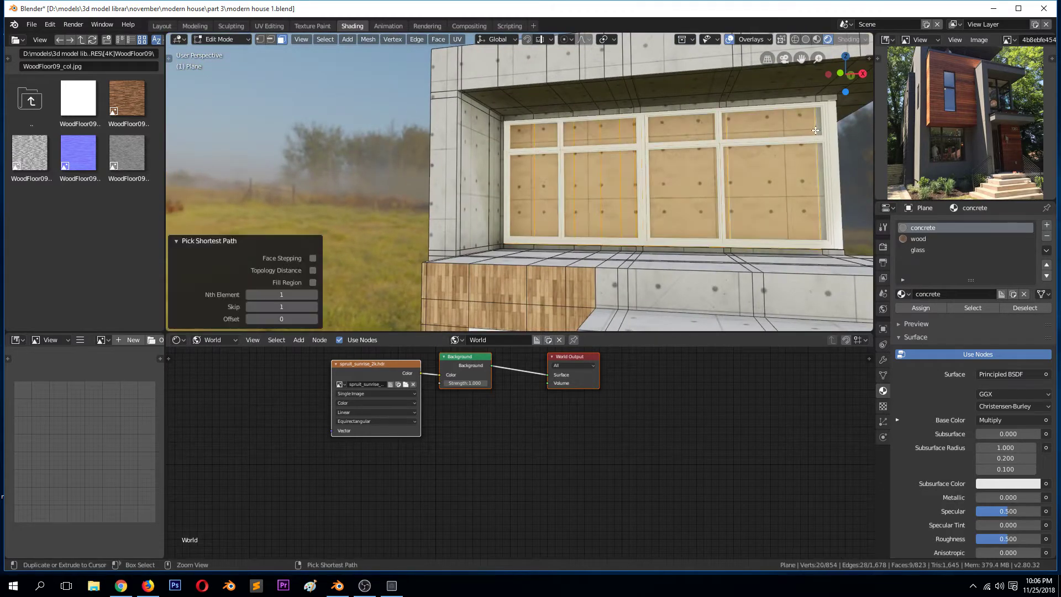
middle_click_drag(755, 166, 689, 192)
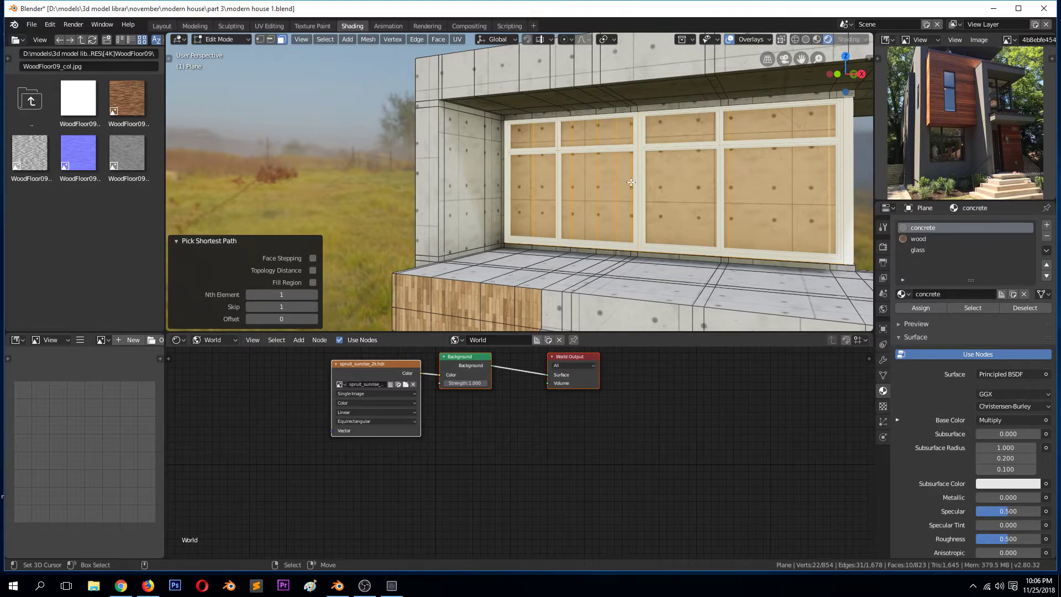
key("f")
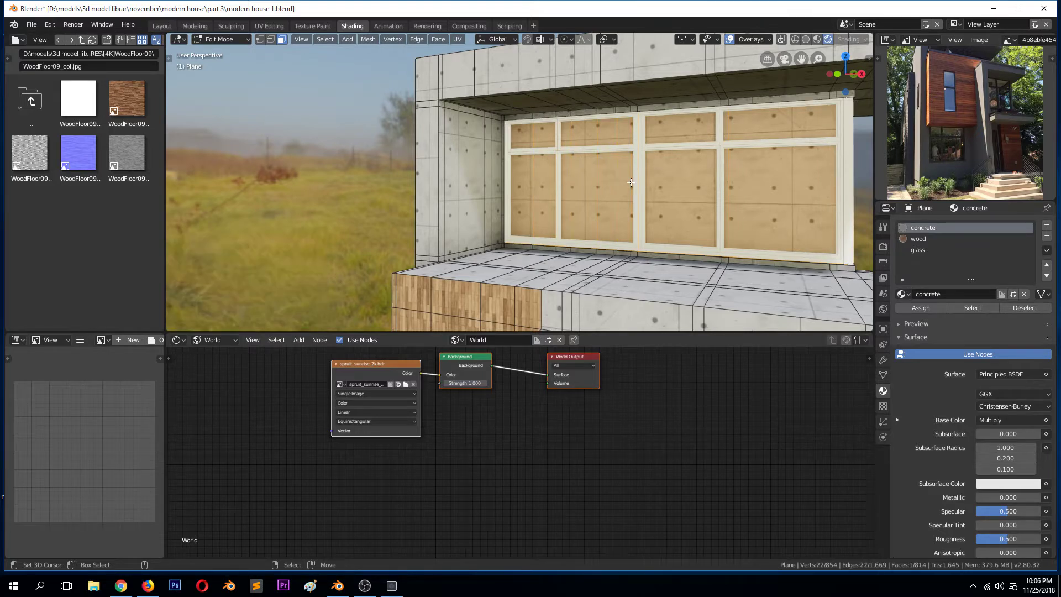
- Assign the glass material to the merged face of the wide top-floor window and return to Object Mode
left_click(923, 250)
left_click(929, 306)
key("Tab")
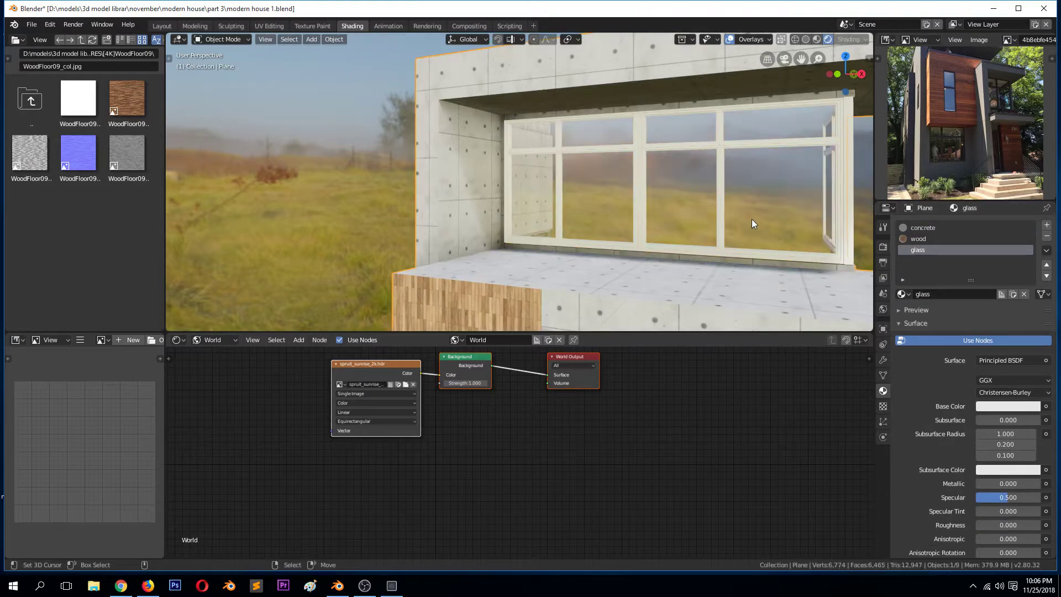
- Assign the glass material to the two wall faces behind the top-floor side window
scroll(752, 220, "down", 2)
middle_click_drag(752, 220, 663, 220)
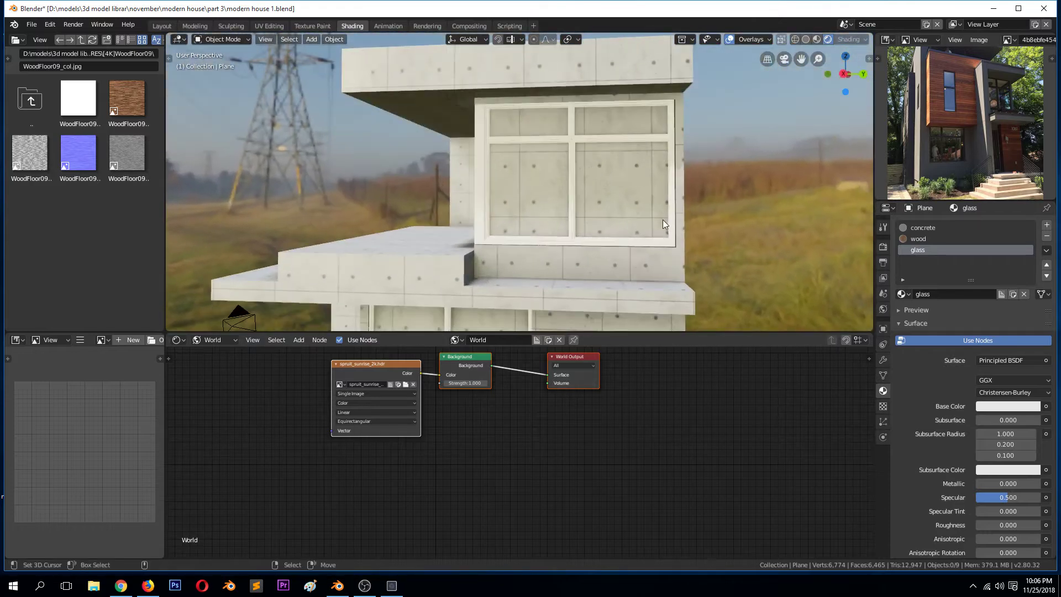
key("Tab")
right_click(524, 125)
right_click(644, 128, "ctrl")
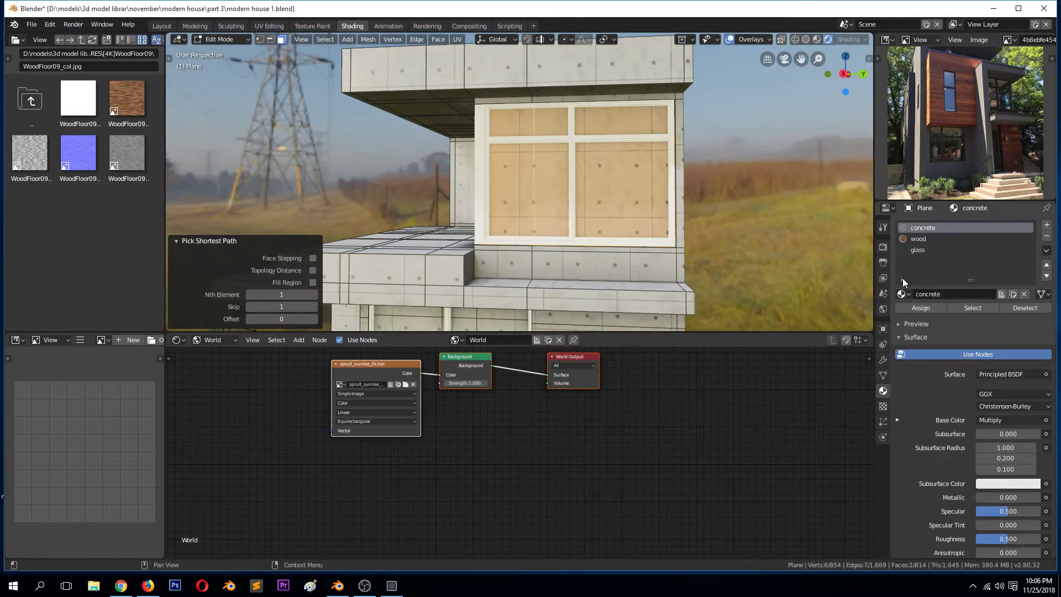
left_click(924, 251)
left_click(915, 309)
key("Tab")
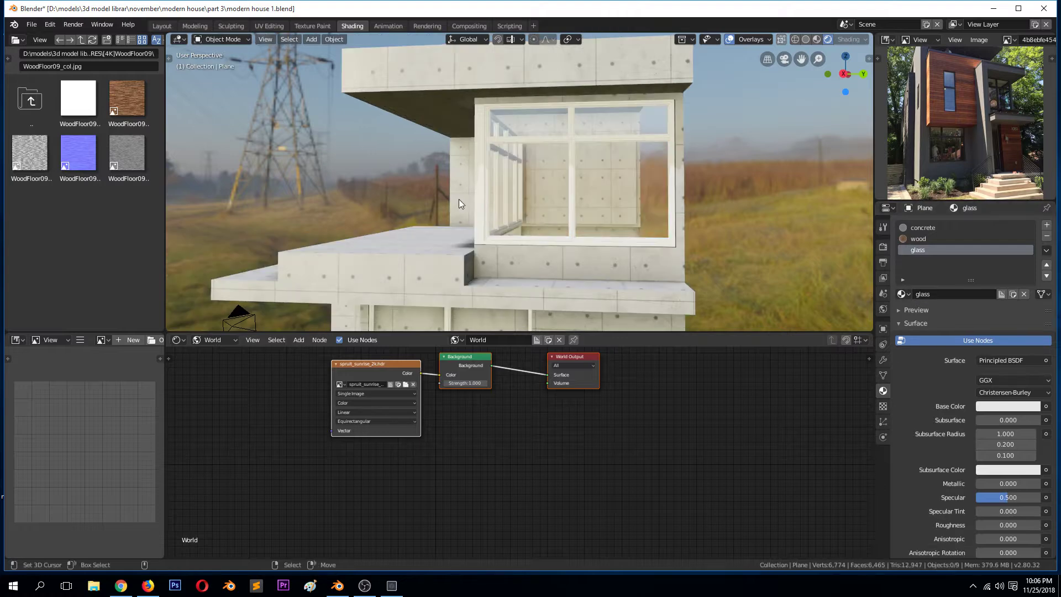
- Assign the glass material to the face behind the narrow two-pane window on the house's opposite side wall
middle_click_drag(459, 199, 541, 243)
key("Tab")
right_click(536, 241)
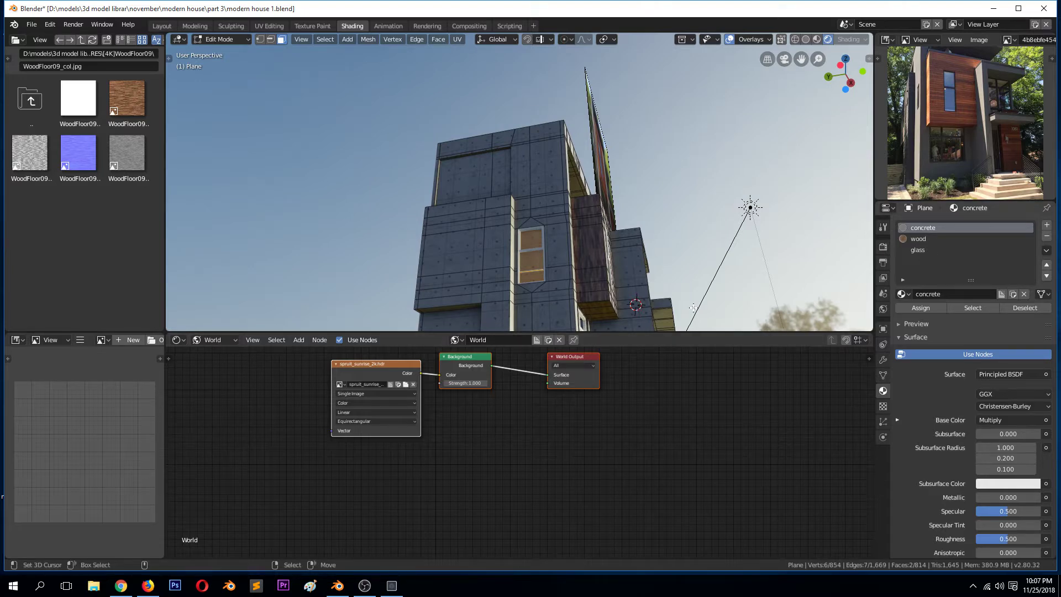
left_click(925, 250)
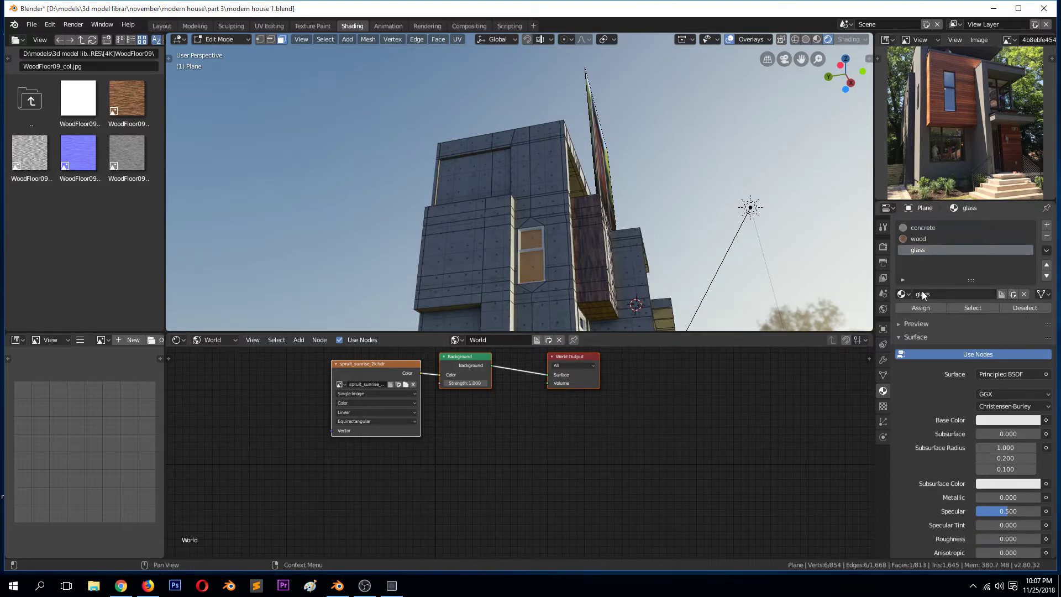
left_click(924, 306)
key("Tab")
- Assign the glass material to the wall faces behind the front window below the wood-clad volume
middle_click_drag(651, 253, 533, 293)
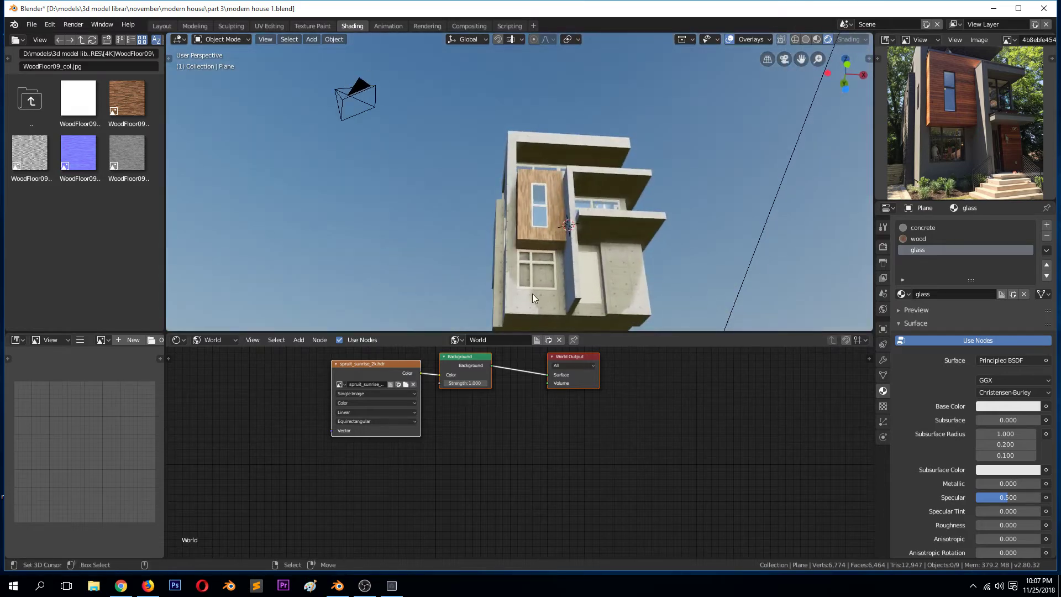
key("Tab")
scroll(533, 292, "up", 2)
left_click(531, 289)
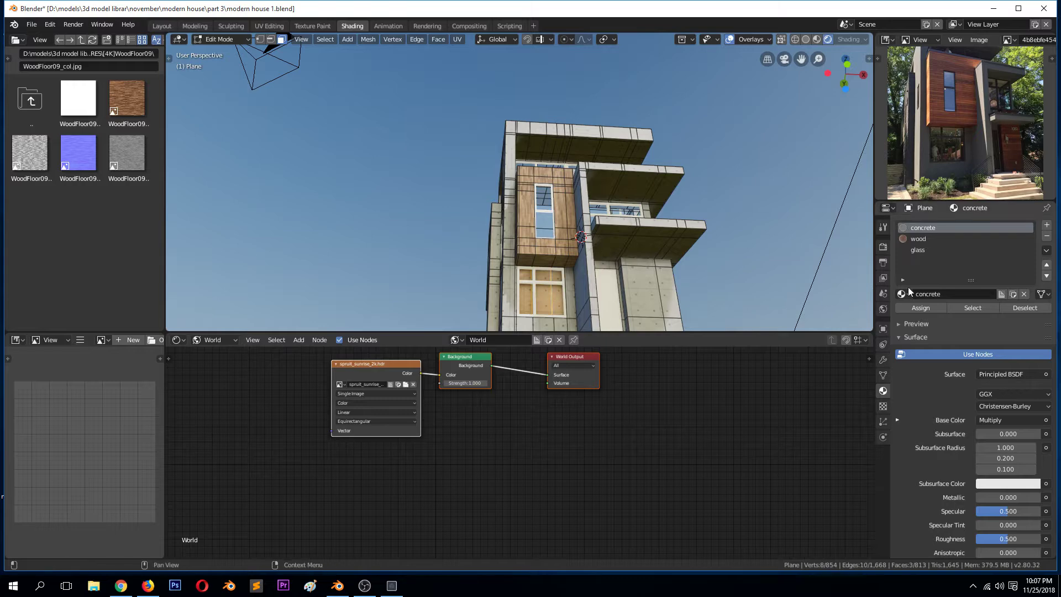
left_click(921, 253)
left_click(931, 308)
key("Tab")
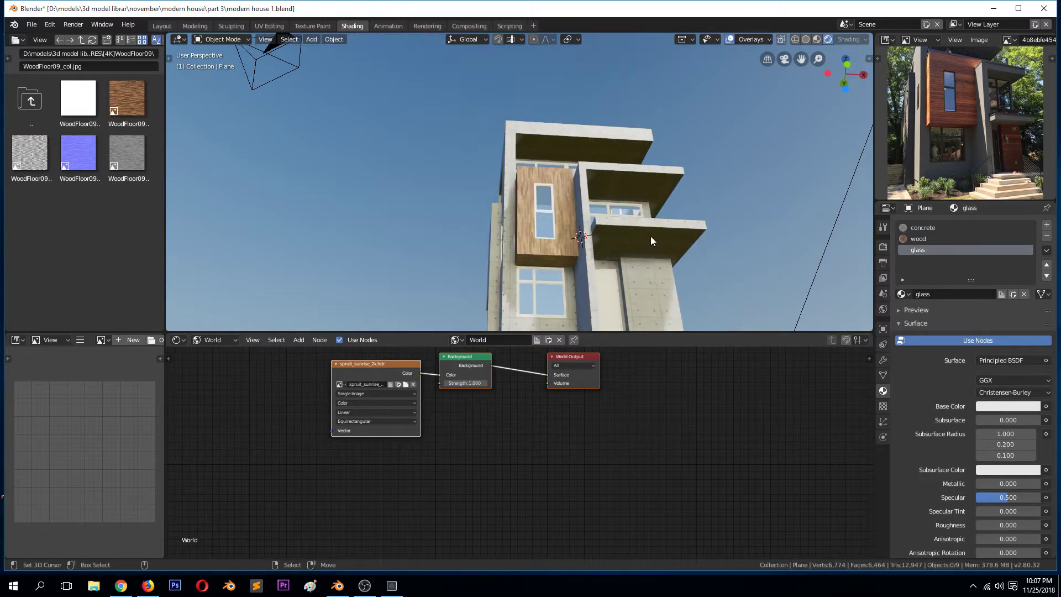
- Save the file from the camera view and switch the viewport to LookDev shading
key("KP_0")
scroll(715, 191, "down", 2)
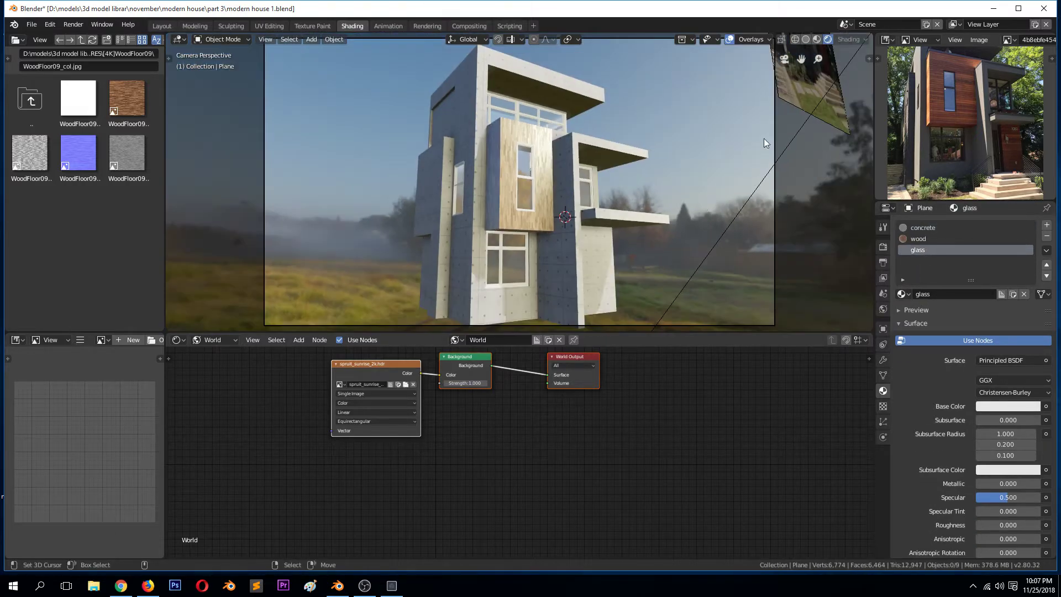
key("ctrl+s")
left_click(817, 39)
- In Edit Mode, select the eight faces on the outer side of the block beside the entrance and merge them into one face
mouse_move(718, 111)
middle_mouse_down()
mouse_move(661, 158)
mouse_move(600, 151)
mouse_move(603, 138)
mouse_move(633, 171)
mouse_move(604, 144)
middle_mouse_up()
left_click(632, 234)
key("Tab")
middle_click_drag(632, 234, 492, 174)
left_click(524, 153)
left_click(504, 250, "ctrl")
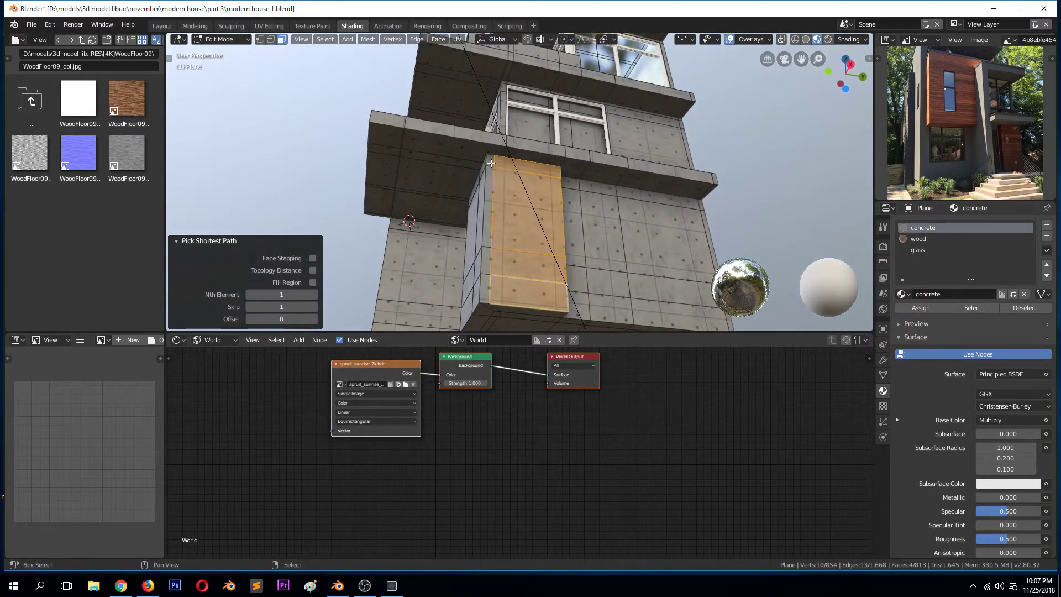
left_click(492, 163, "shift")
left_click(487, 290, "ctrl")
middle_click_drag(487, 290, 583, 257)
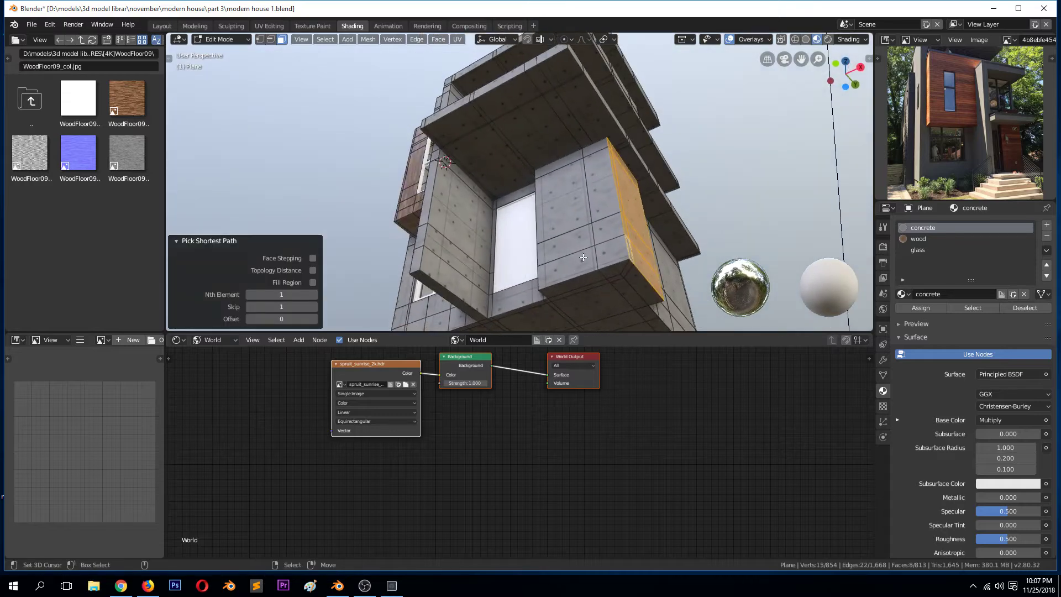
middle_click_drag(624, 164, 544, 194)
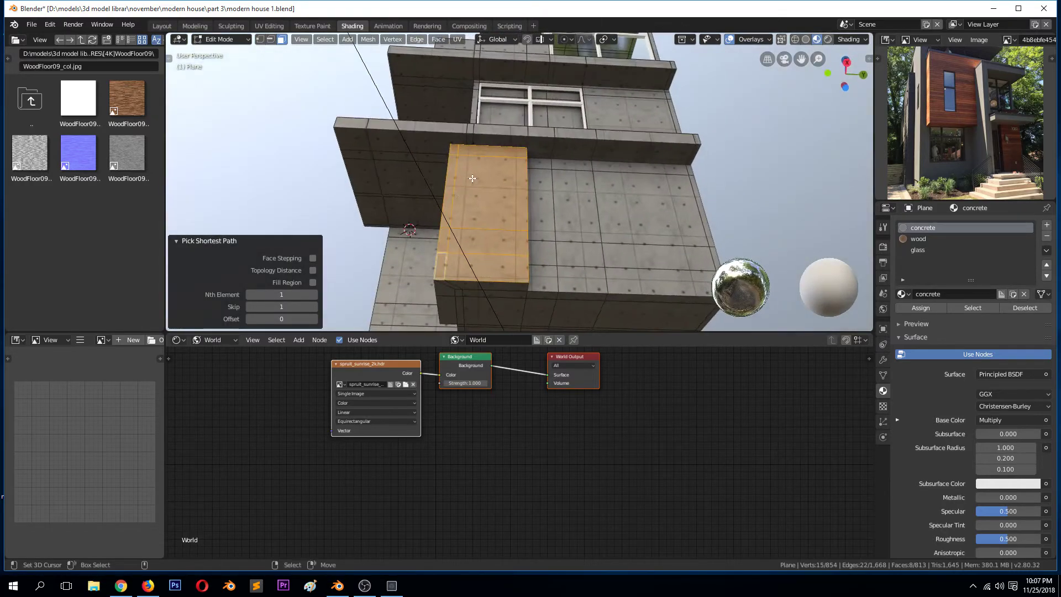
middle_click_drag(488, 170, 652, 195)
key("f")
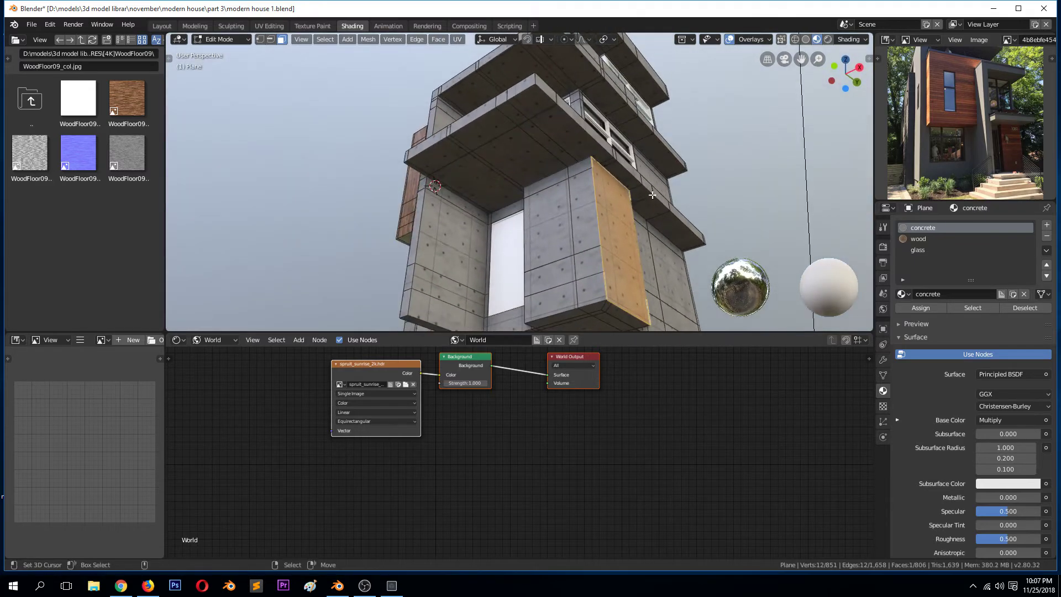
- Select the eight faces on the front of the entrance block and merge them into one face
left_click(562, 174)
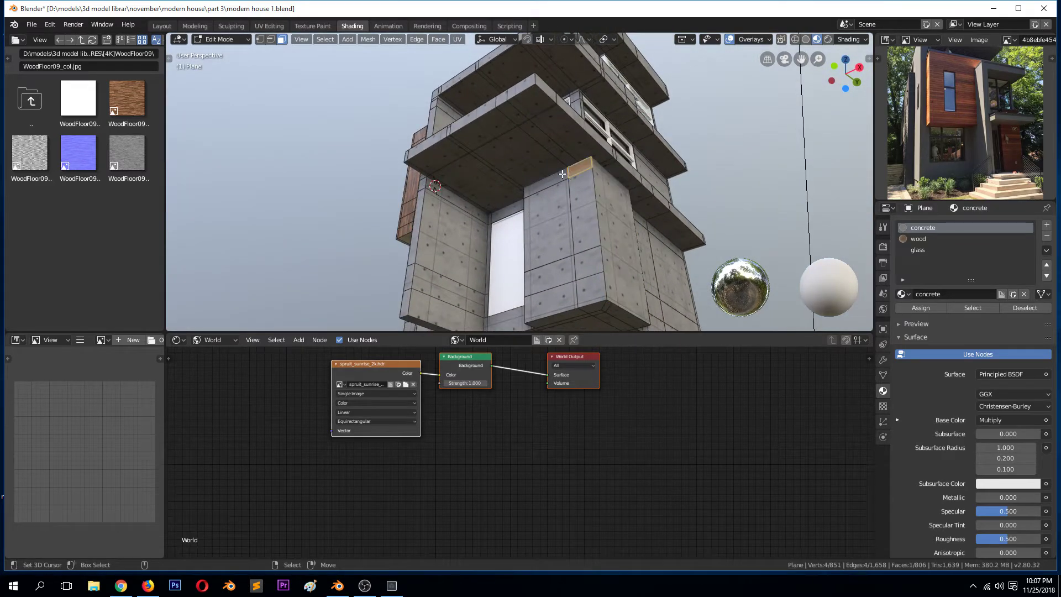
right_click(554, 290, "ctrl")
right_click(587, 289, "shift")
right_click(585, 193, "ctrl")
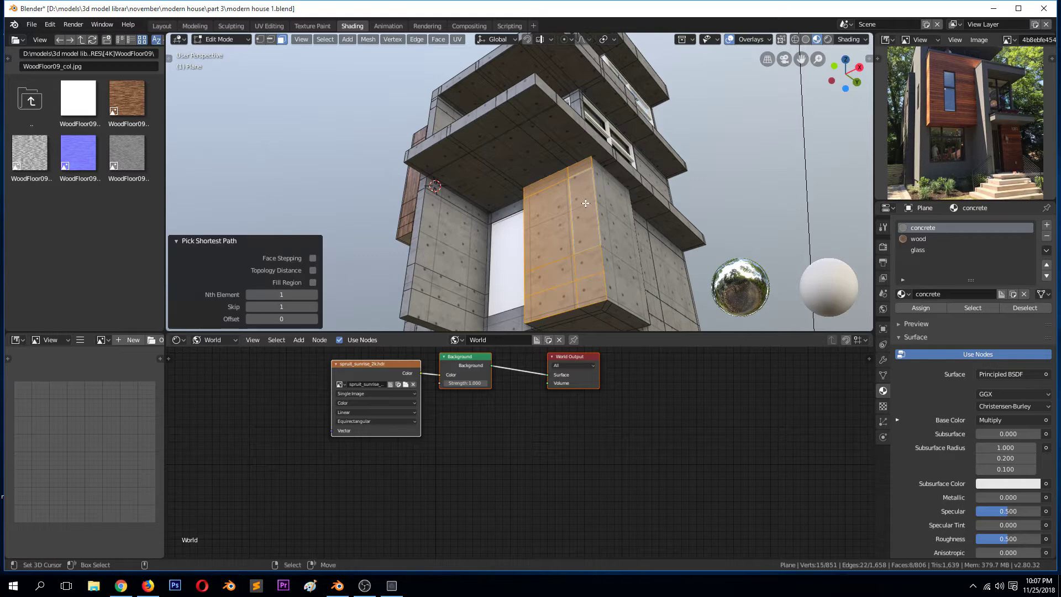
key("f")
key("alt+a")
- Merge the narrow column of four faces on the door side of the entrance block into one face
middle_click_drag(590, 225, 614, 221)
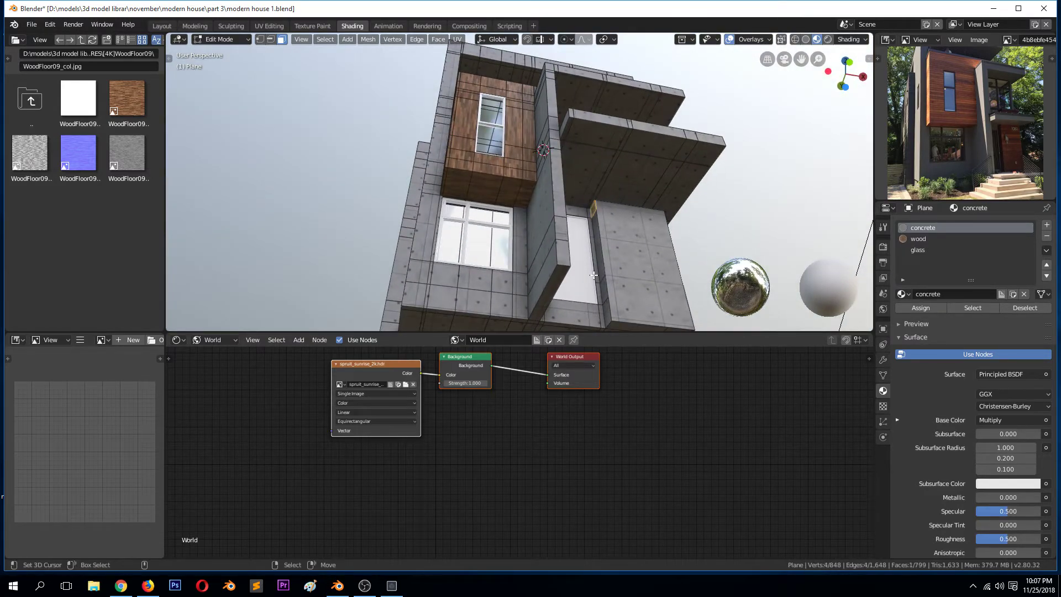
right_click(608, 314, "ctrl")
key("f")
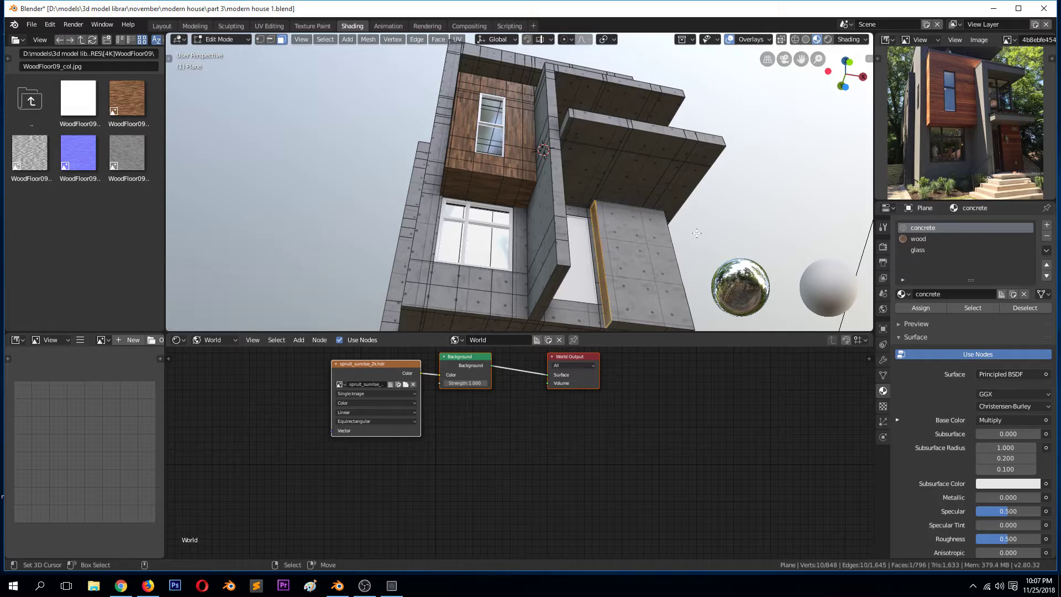
- Select the entrance block's merged faces plus its narrow rear return and assign the wood material to them
right_click(656, 240, "ctrl")
middle_click_drag(656, 239, 582, 197)
key("KP_Decimal")
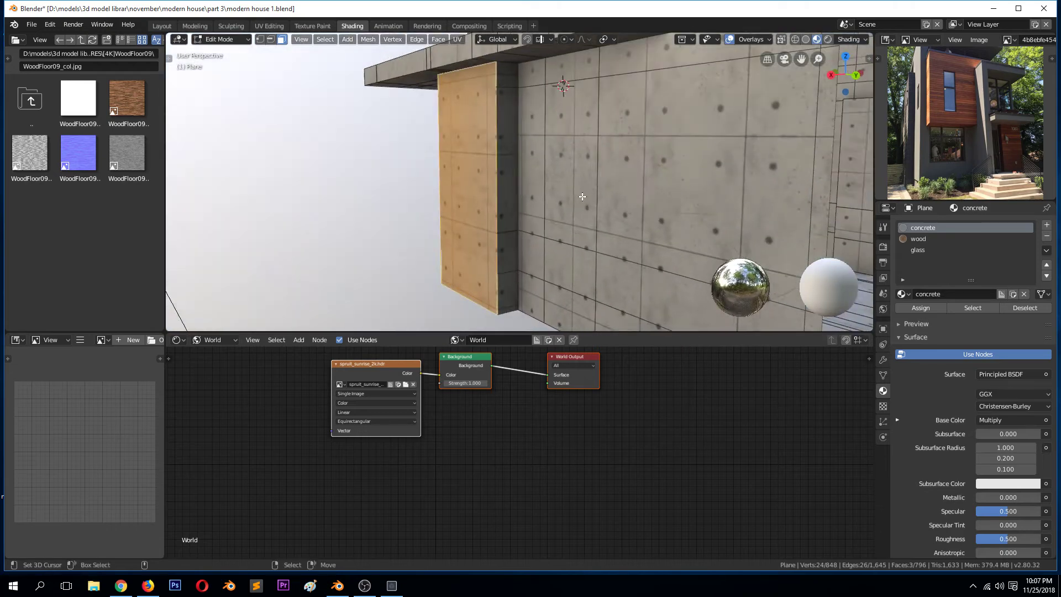
left_click(502, 75, "shift")
left_click(510, 149, "shift")
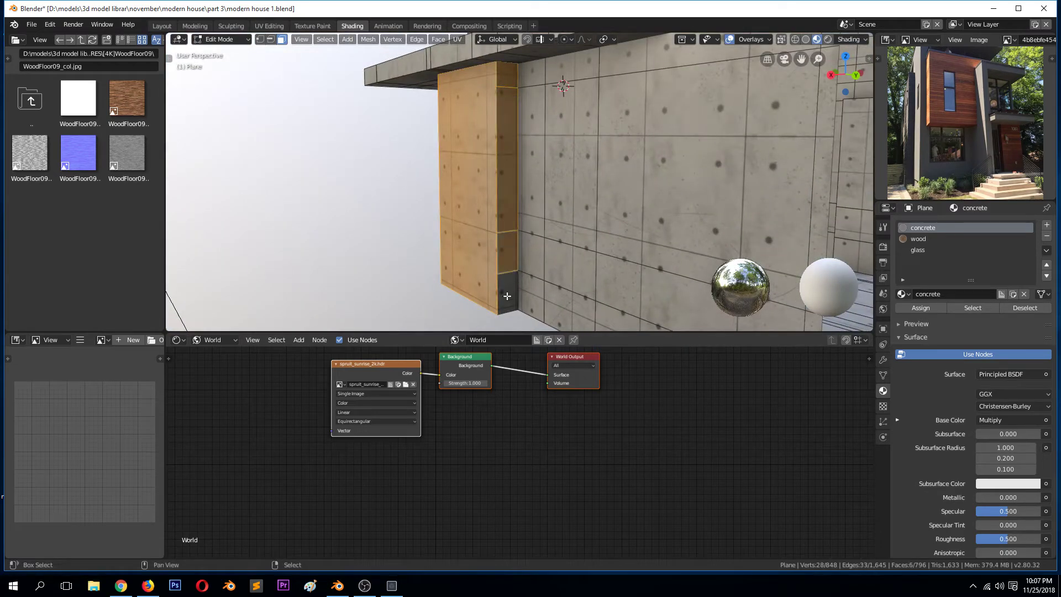
left_click(934, 250)
left_click(923, 239)
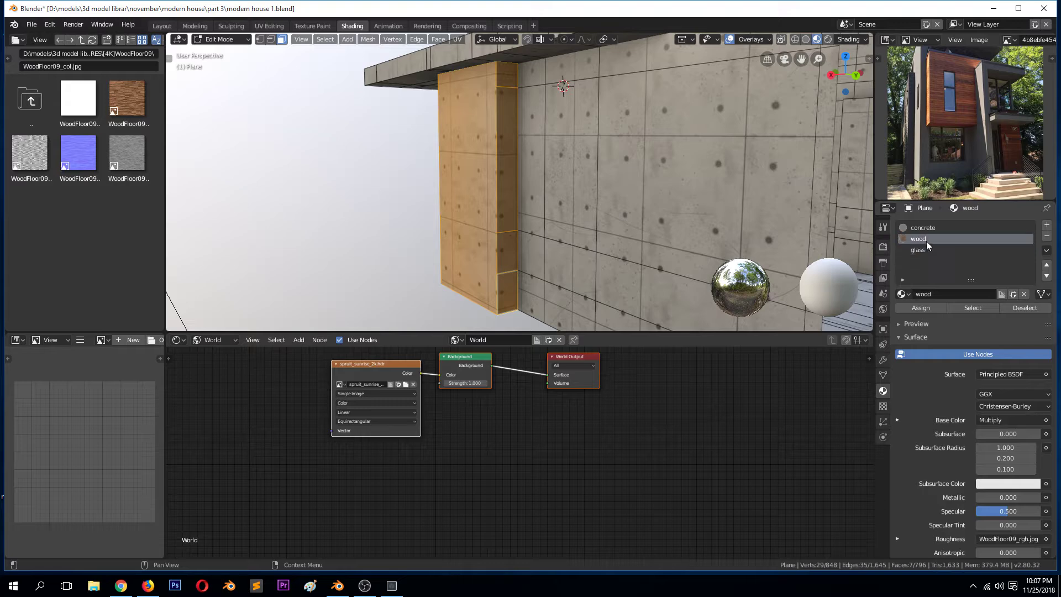
left_click(920, 308)
middle_click_drag(497, 192, 668, 173)
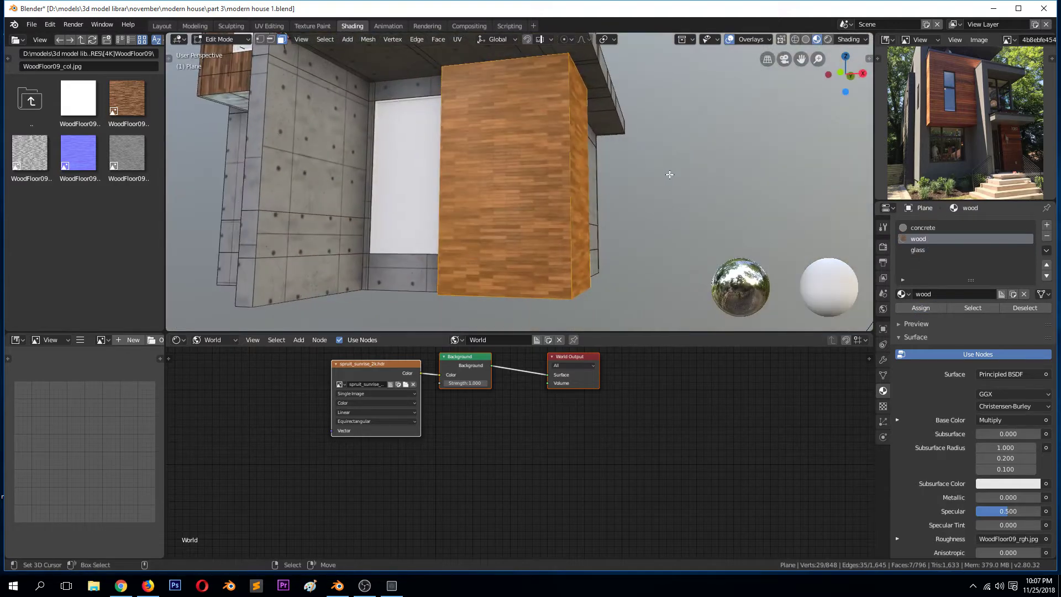
- Return to Object Mode with nothing selected, save the file and view the house through the camera
key("Tab")
scroll(535, 180, "down", 5)
key("alt+a")
middle_click_drag(548, 183, 592, 177)
key("ctrl+s")
key("KP_0")
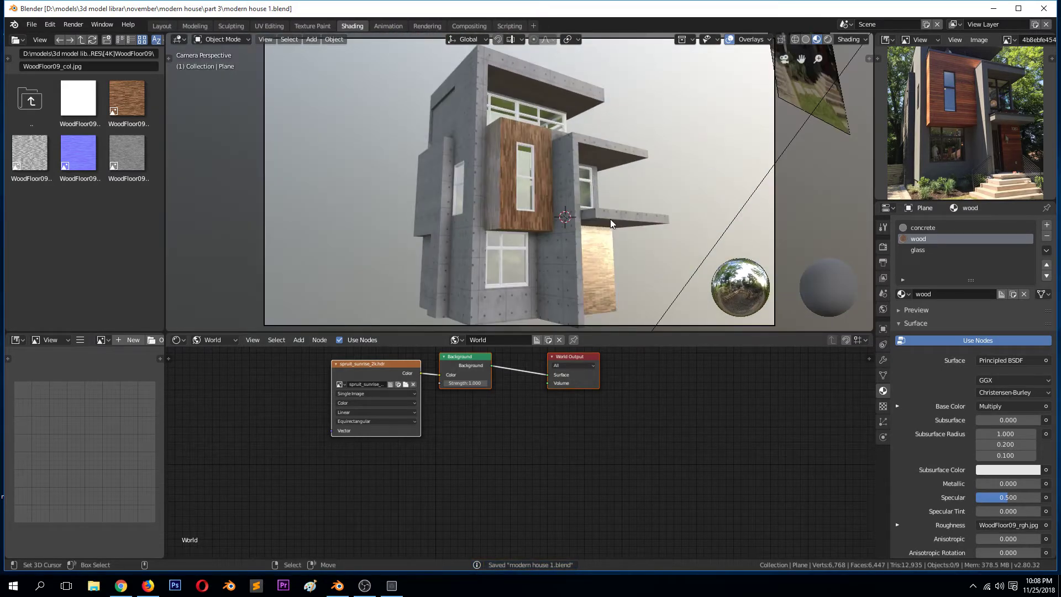
- Select the house, switch the shader editor from World to Object nodes and save the file
mouse_move(648, 240)
middle_mouse_down()
mouse_move(606, 239)
mouse_move(596, 221)
mouse_move(582, 239)
mouse_move(589, 252)
mouse_move(648, 256)
mouse_move(609, 275)
mouse_move(631, 250)
middle_mouse_up()
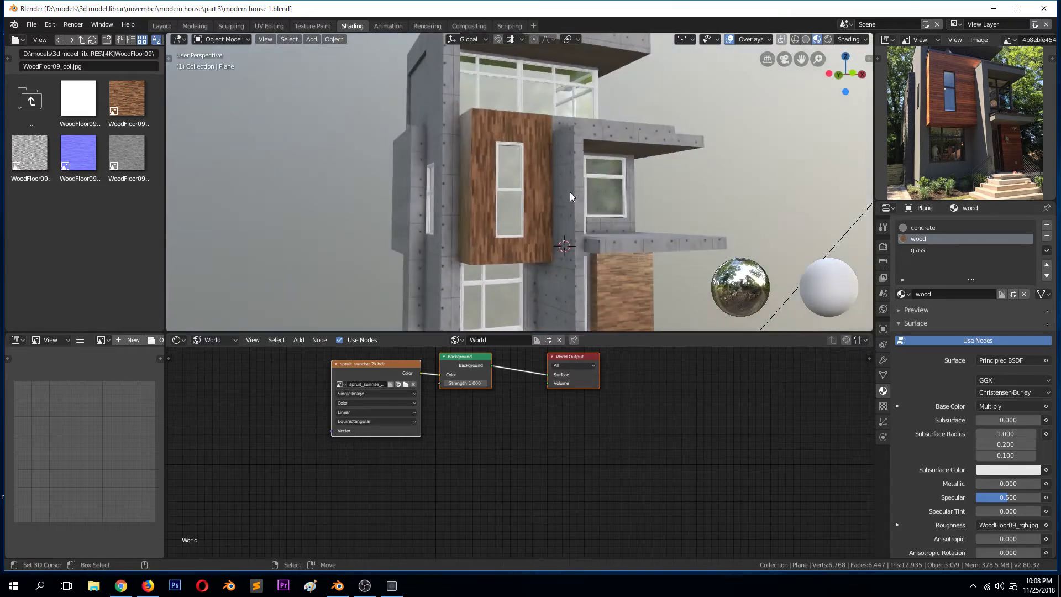
left_click(573, 197)
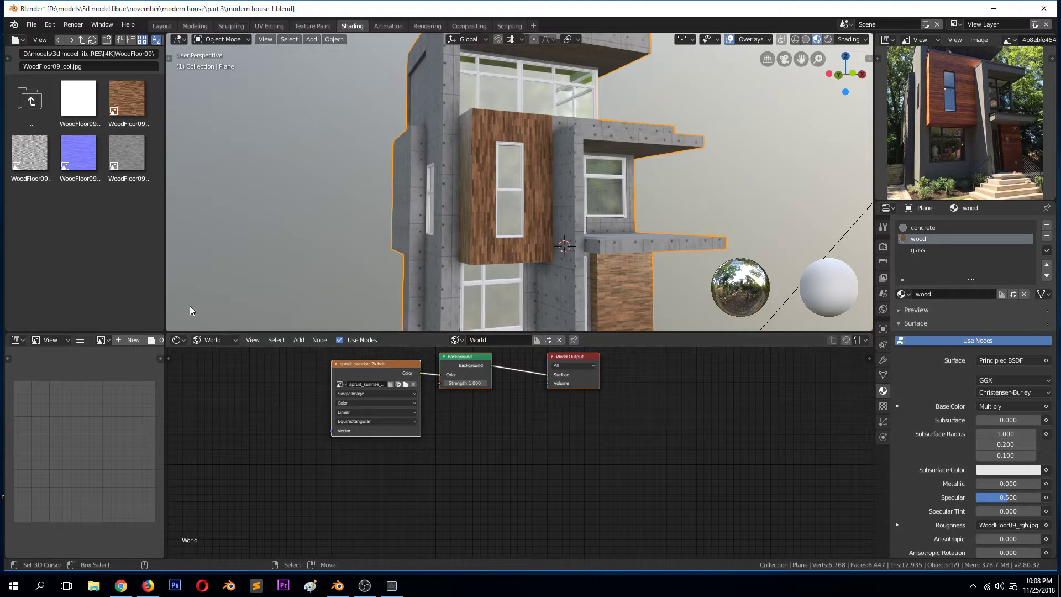
left_click(177, 340)
left_click(216, 341)
left_click(221, 328)
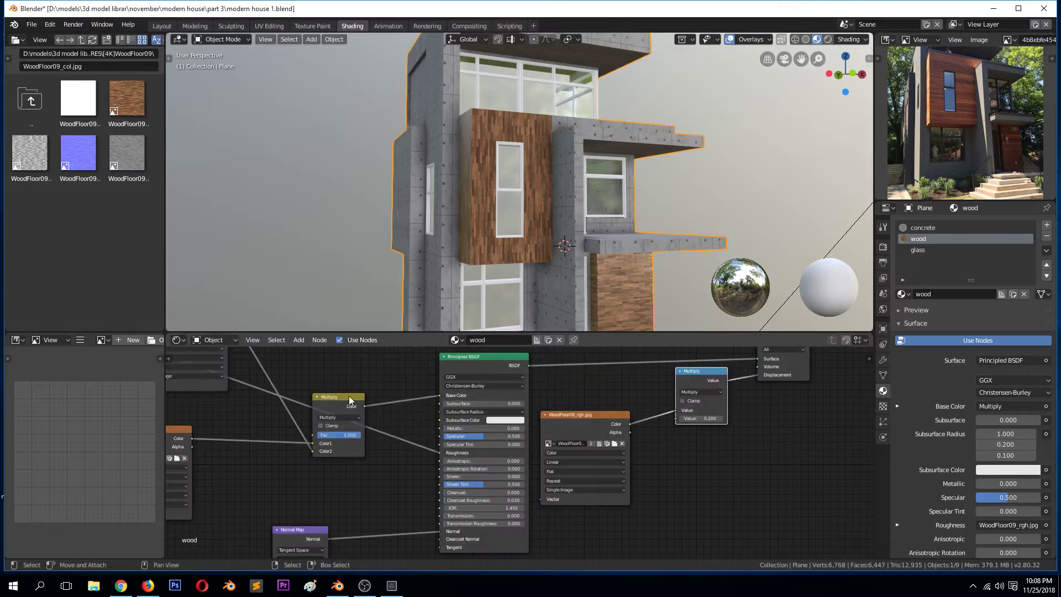
key("ctrl+s")
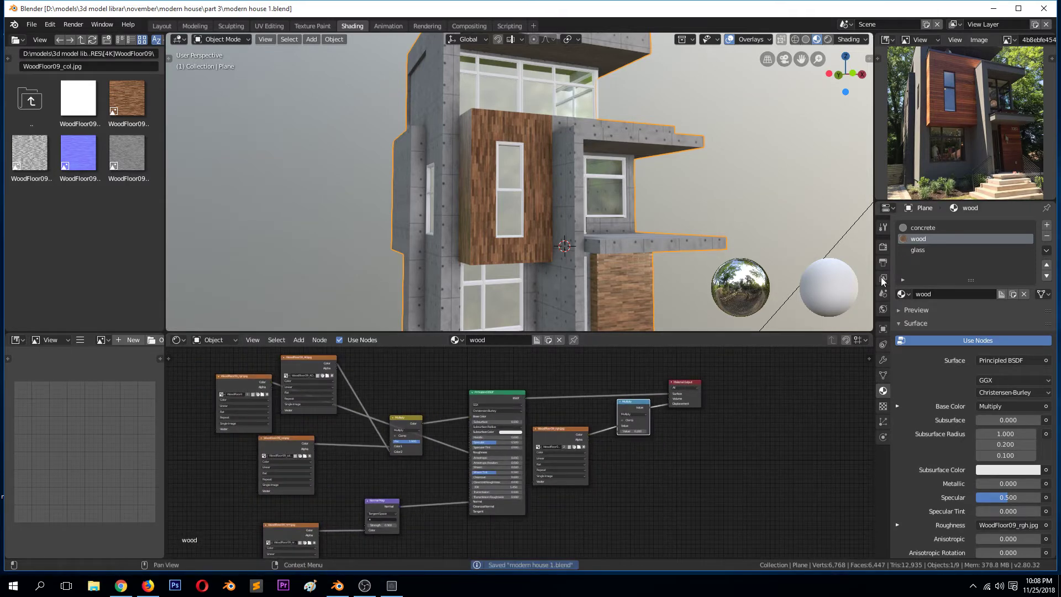
- Show the concrete material's nodes and move its concrete image texture nodes side by side next to the Multiply nodes
left_click(930, 228)
left_click_drag(229, 366, 183, 347)
left_click_drag(232, 470, 238, 387)
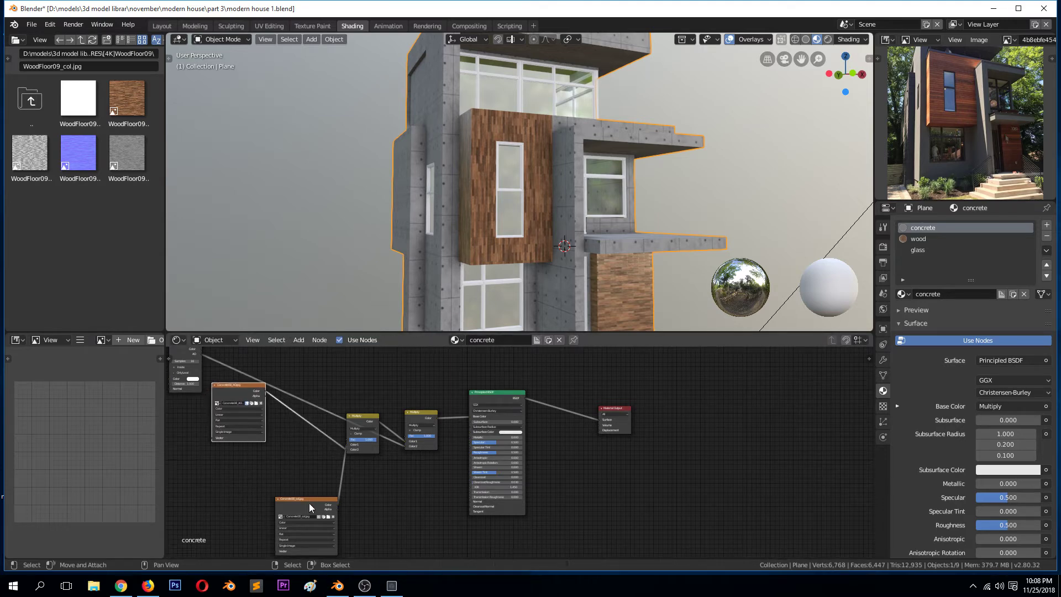
left_click_drag(310, 507, 313, 391)
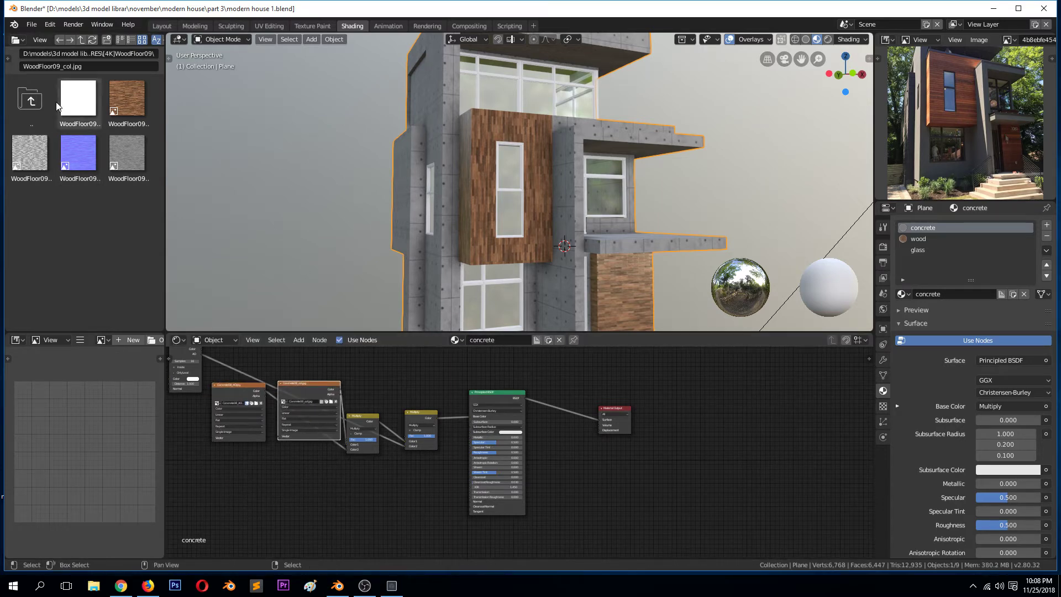
- Browse the parent TEXTURES folder, looking through its subfolders and images for the concrete texture maps
left_click(40, 107)
scroll(123, 276, "down", 4)
scroll(431, 175, "down", 6)
scroll(57, 246, "down", 5)
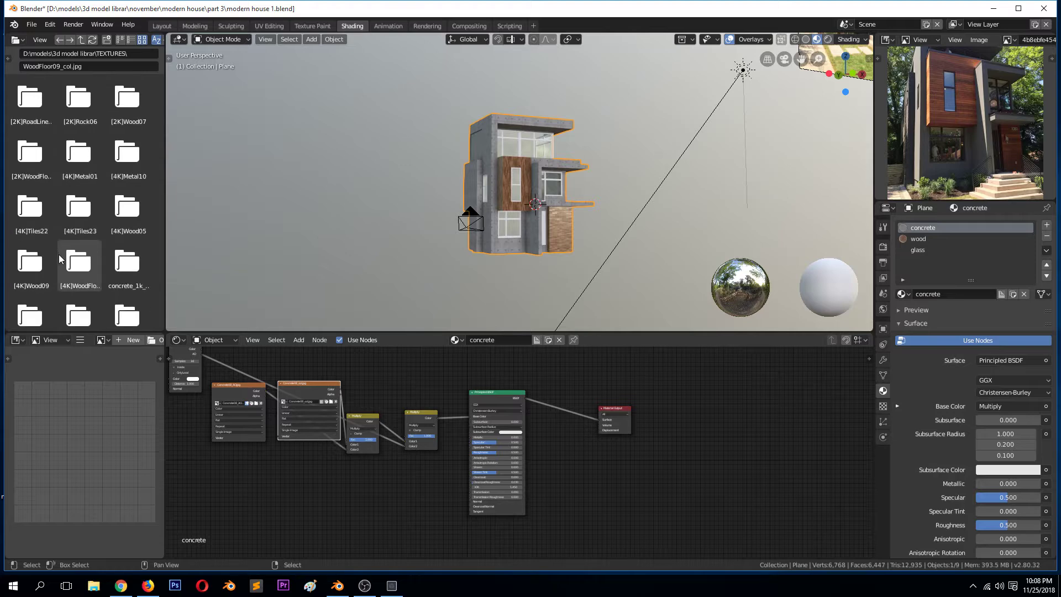
scroll(66, 257, "down", 12)
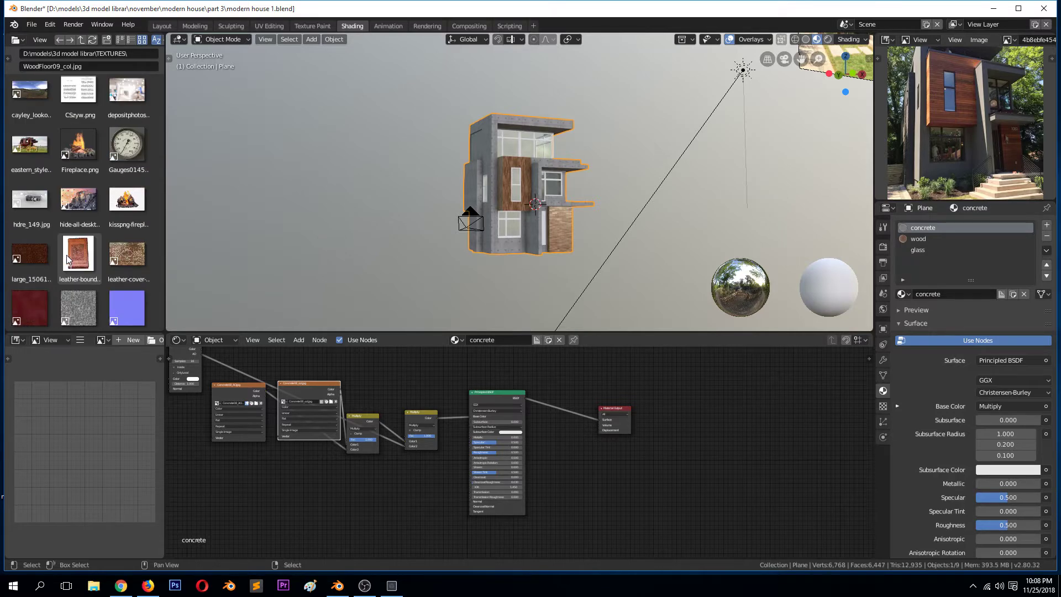
scroll(69, 265, "down", 10)
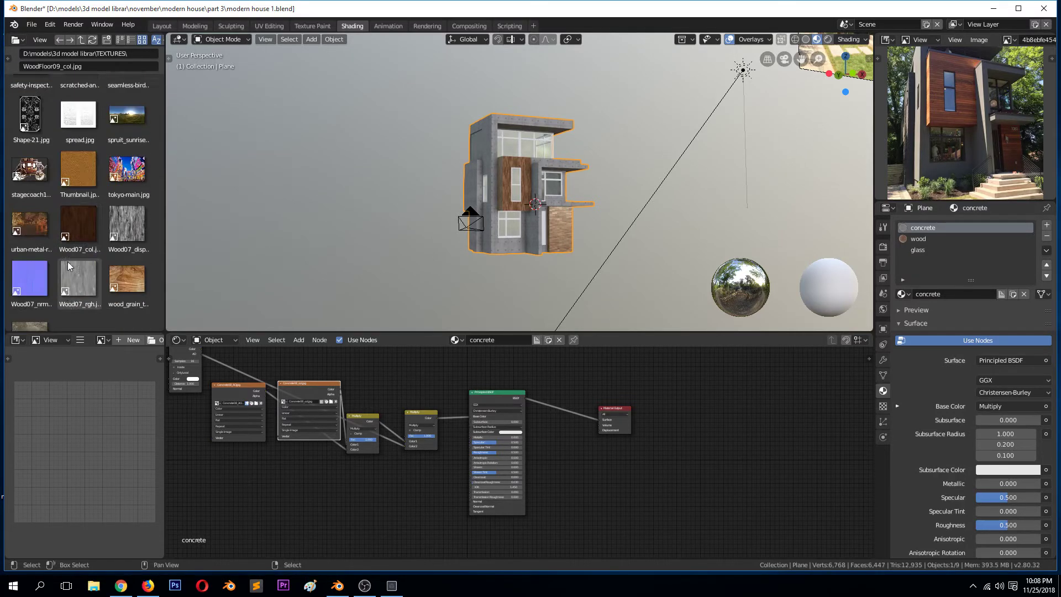
scroll(70, 266, "up", 15)
scroll(177, 388, "up", 3)
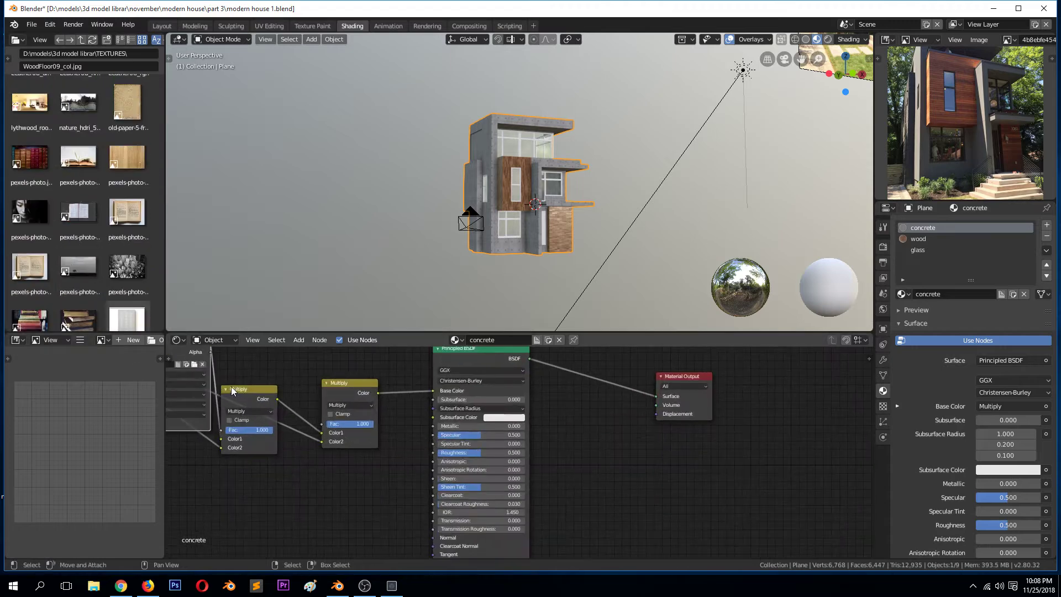
scroll(102, 241, "up", 3)
scroll(103, 243, "up", 10)
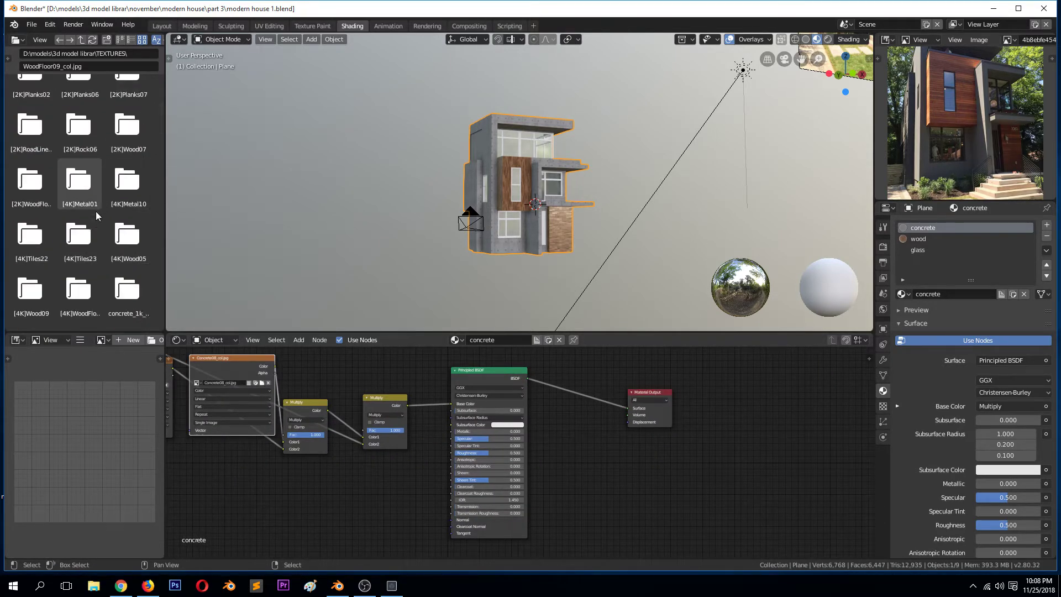
scroll(104, 145, "up", 5)
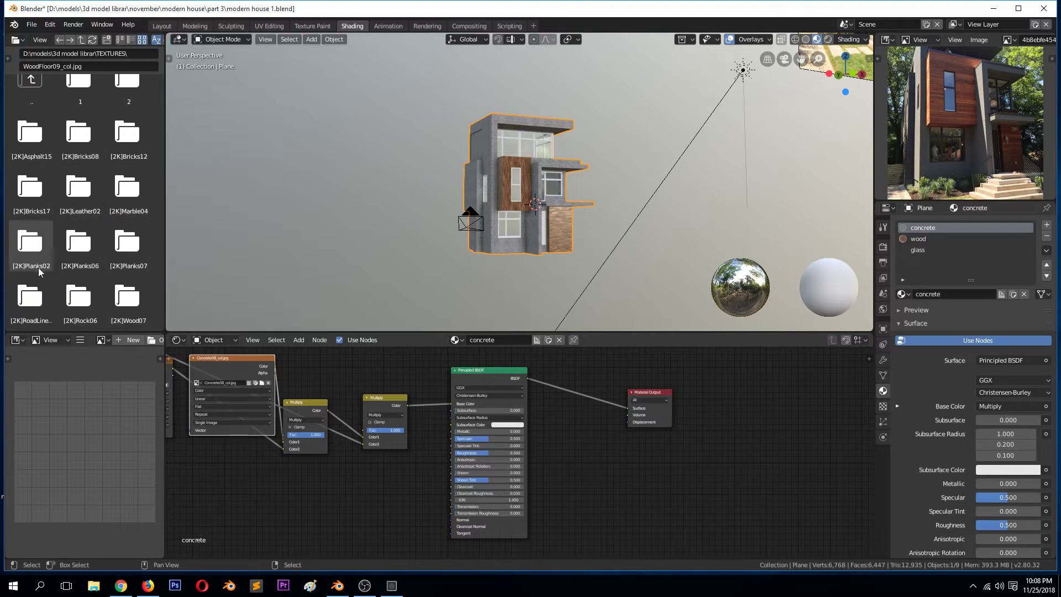
scroll(40, 272, "down", 5)
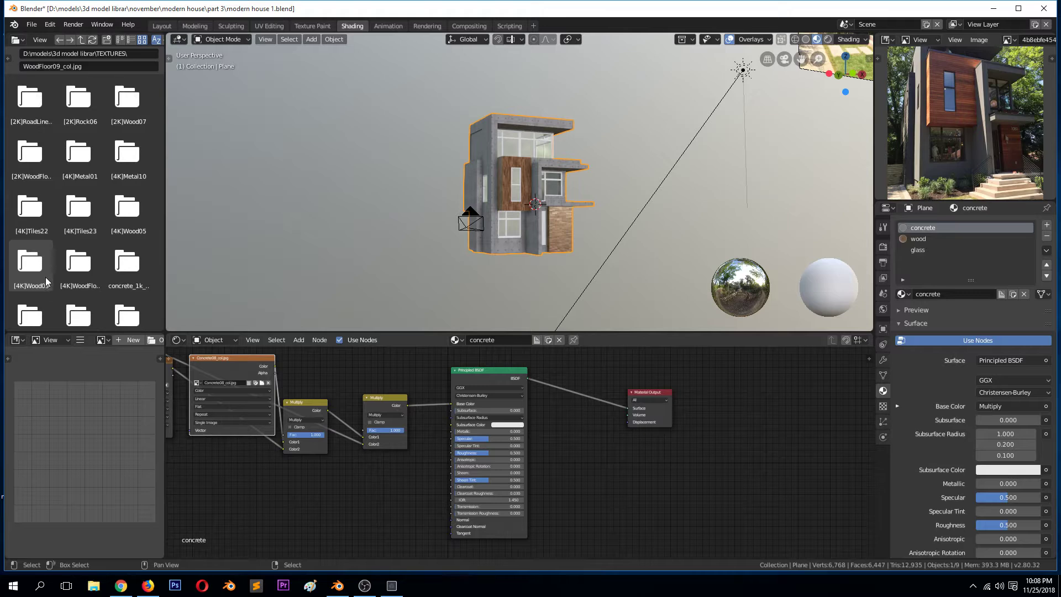
scroll(83, 279, "down", 2)
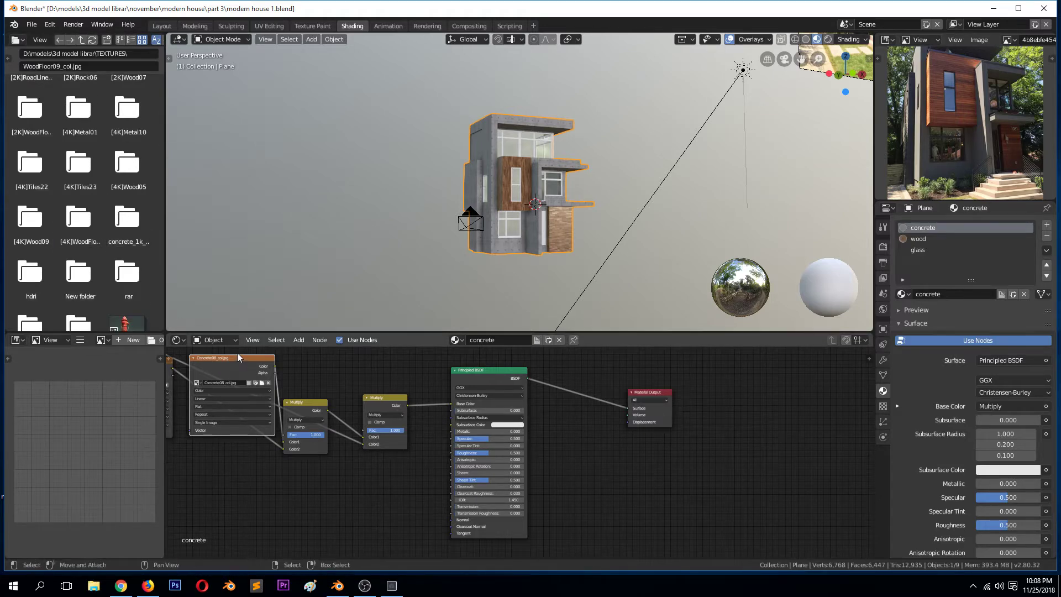
- Duplicate the concrete colour texture node, load Concrete08_rgh.jpg into the copy and connect its Color to the Principled BSDF's Roughness
key("shift+d")
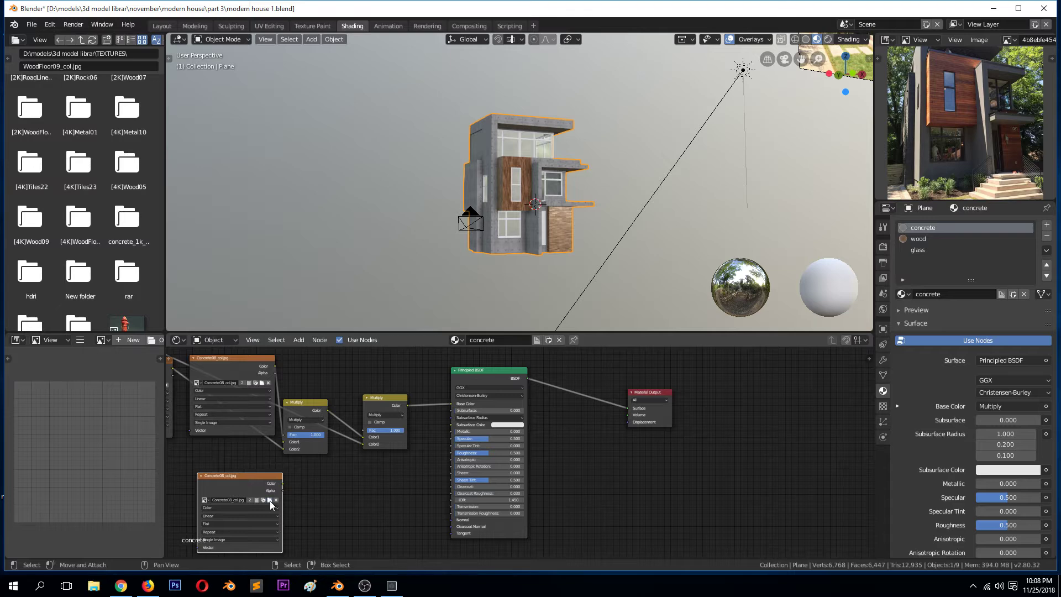
left_click(270, 500)
left_click(121, 39)
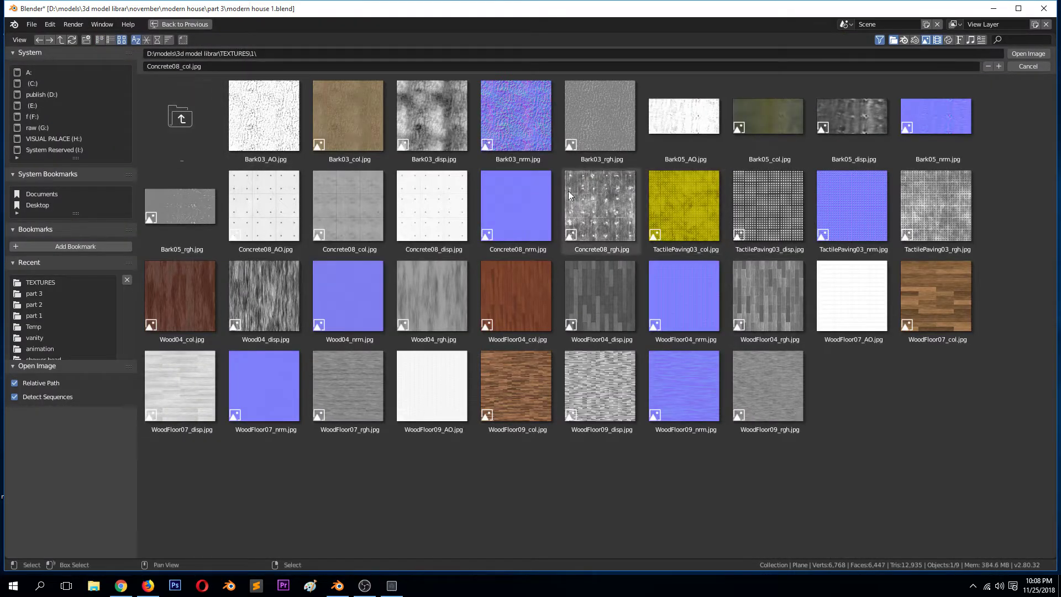
double_click(610, 215)
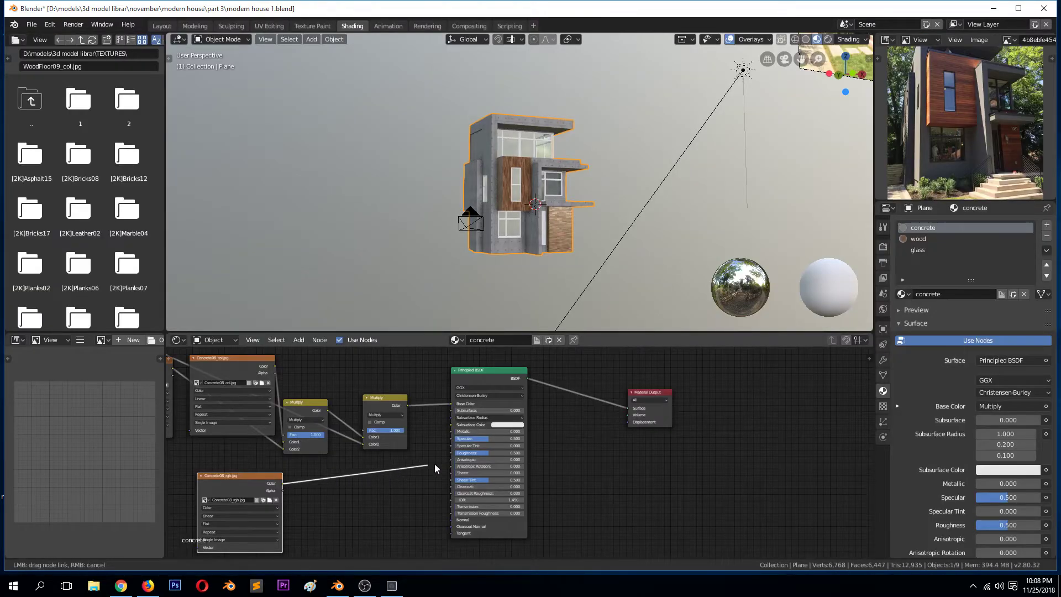
left_click_drag(452, 453, 452, 454)
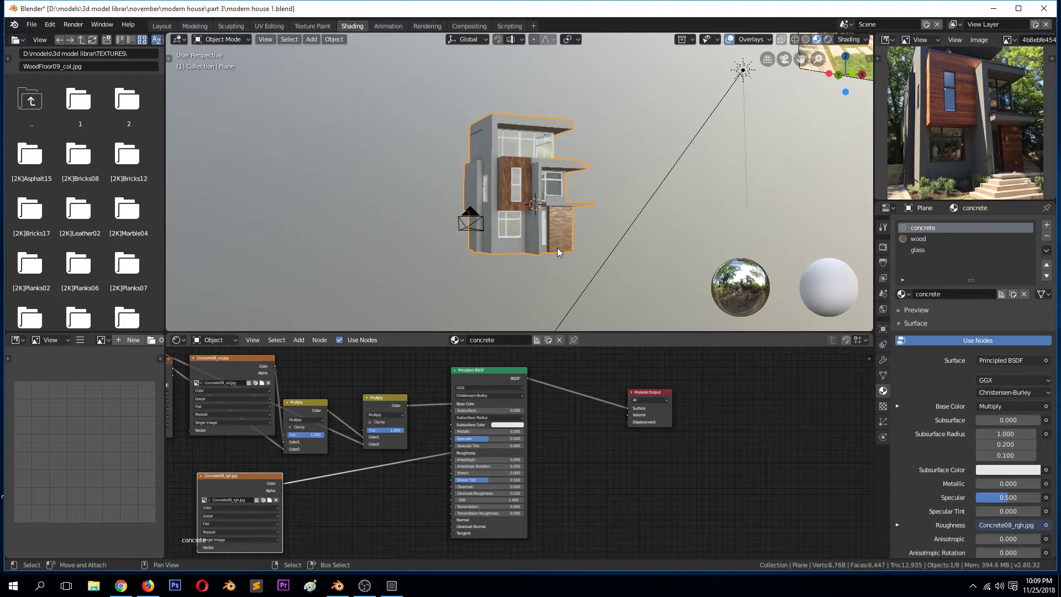
- Save the file and reposition the Concrete08_rgh.jpg node just below the Multiply nodes
scroll(557, 248, "up", 3)
scroll(560, 247, "up", 5)
mouse_move(563, 247)
middle_mouse_down()
mouse_move(579, 229)
mouse_move(600, 230)
mouse_move(557, 214)
mouse_move(578, 238)
middle_mouse_up()
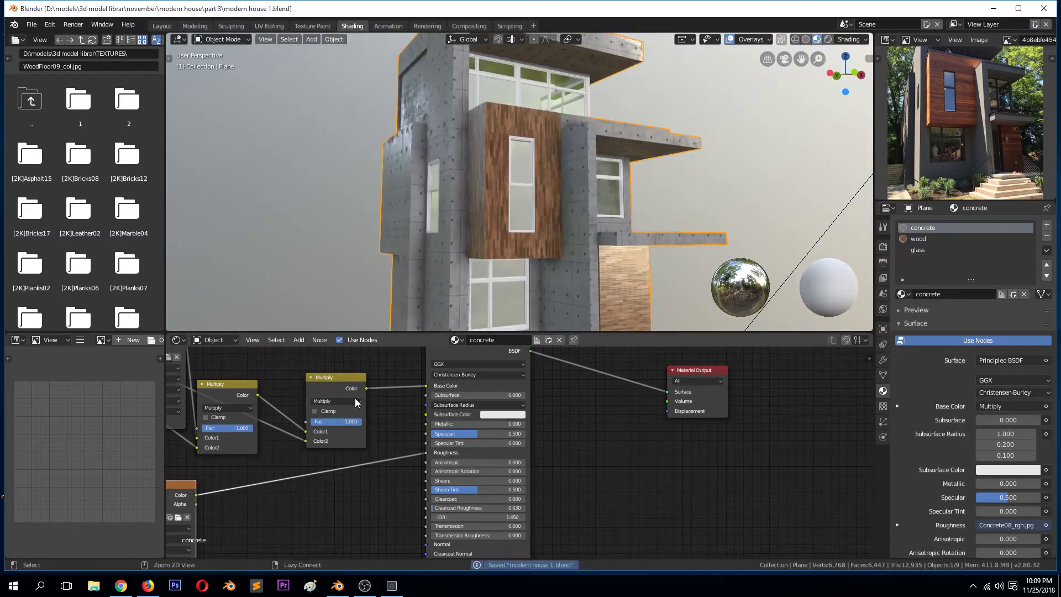
key("ctrl+s")
left_click_drag(183, 490, 343, 477)
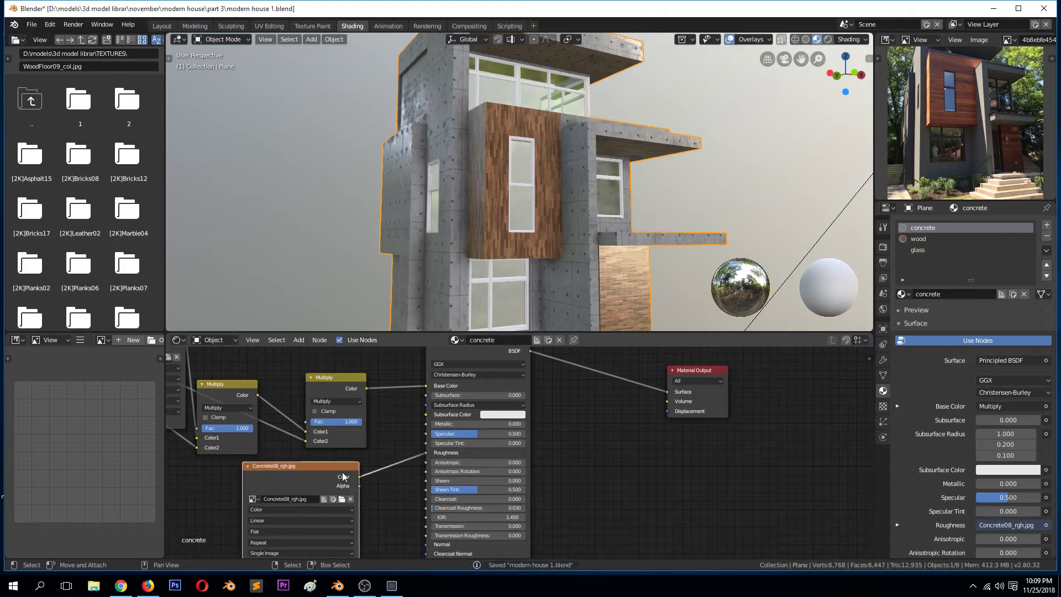
left_click(251, 468)
left_click(251, 468)
left_click_drag(251, 468, 245, 459)
- Add Concrete08_nrm.jpg from texture folder 1 to the concrete material as an image node below the others
left_click(78, 100)
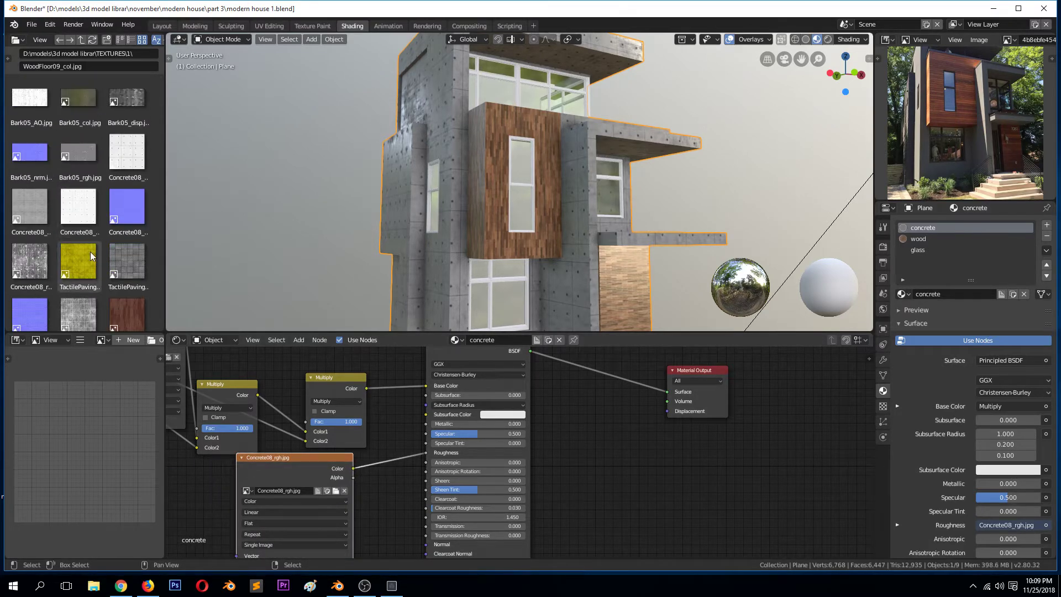
scroll(96, 270, "down", 2)
scroll(97, 268, "up", 5)
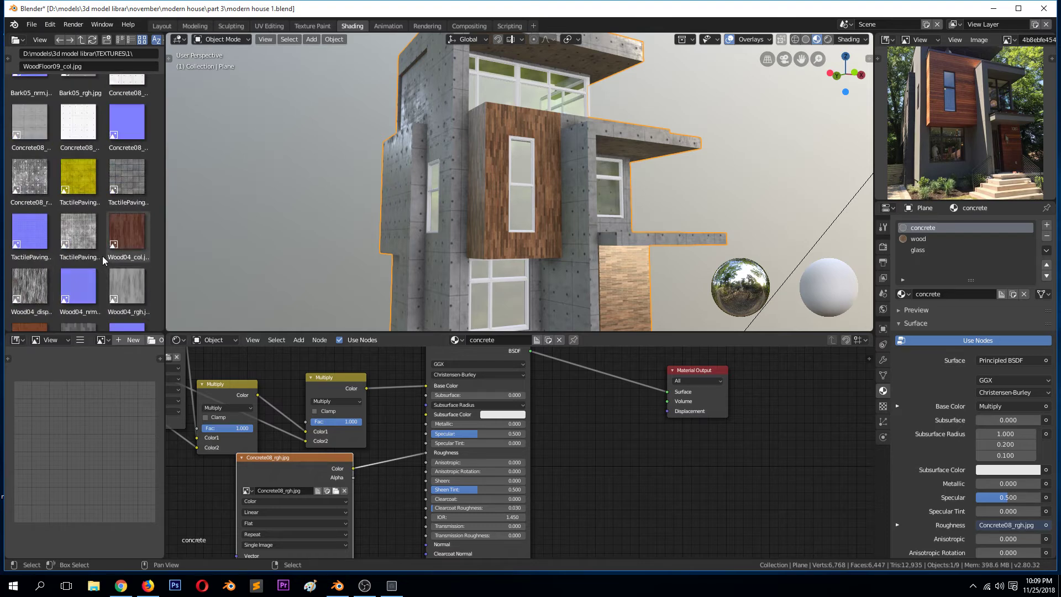
scroll(103, 261, "up", 1)
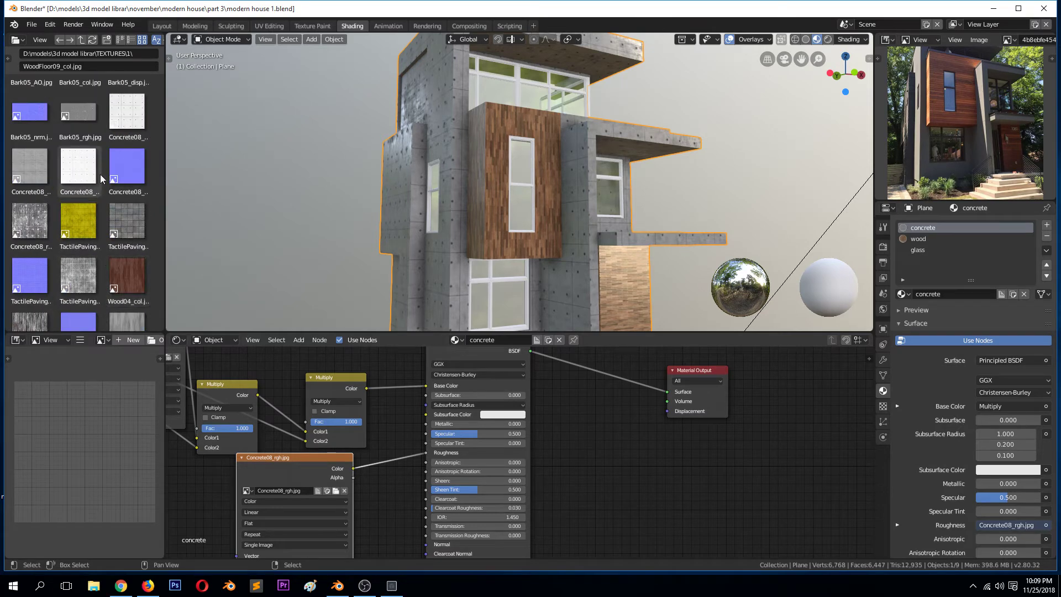
left_click_drag(120, 177, 193, 507)
scroll(227, 522, "down", 4)
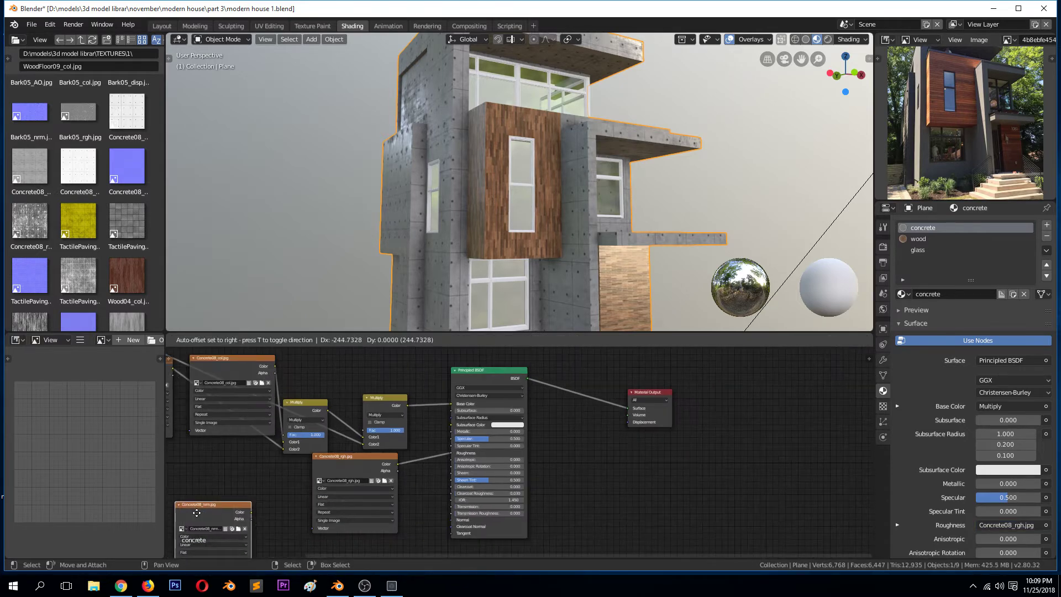
- Add a Normal Map node and link the Concrete08_nrm.jpg colour through it to the Principled BSDF's Normal input
key("shift+a")
mouse_move(316, 517)
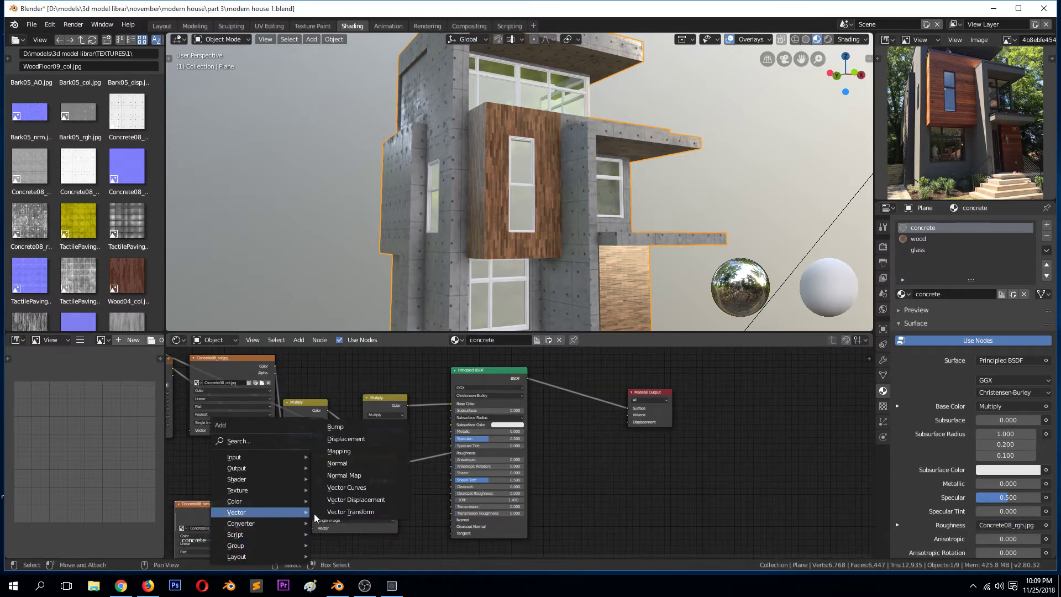
left_click(364, 477)
left_click(343, 540)
scroll(339, 535, "down", 3)
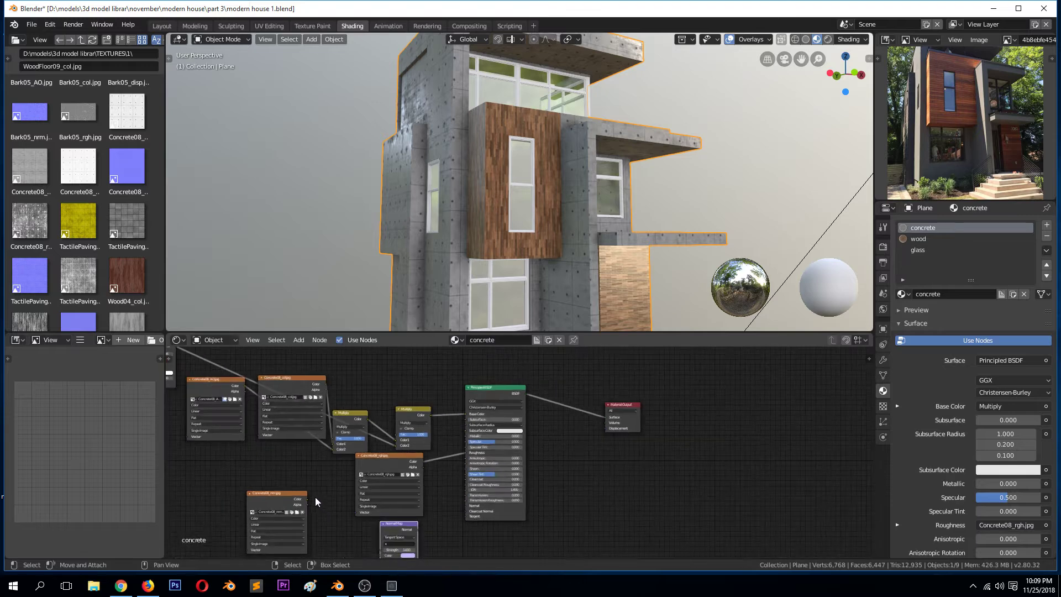
scroll(316, 500, "down", 1)
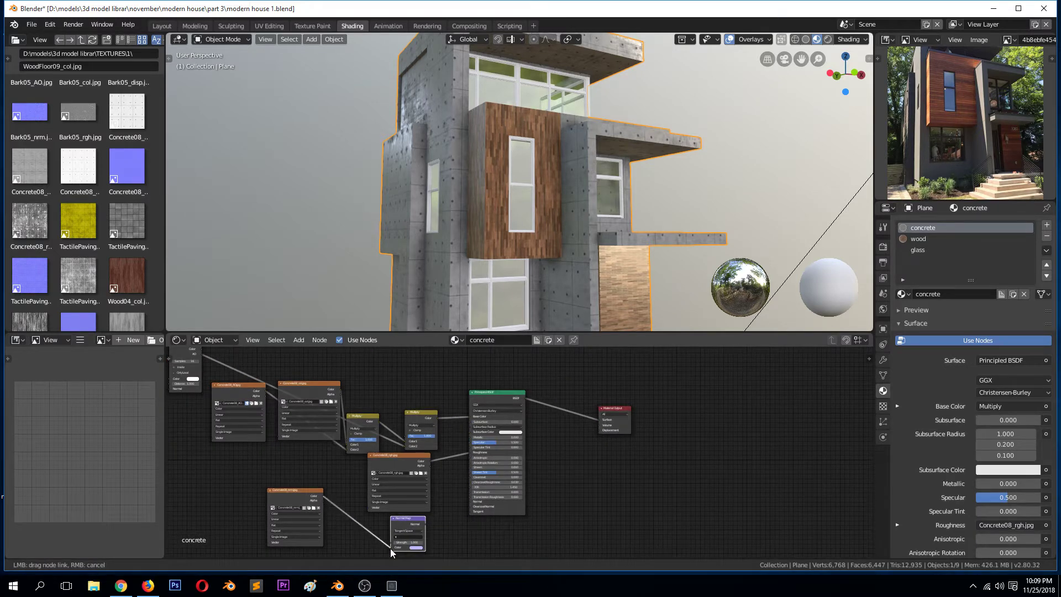
left_click_drag(390, 548, 466, 500)
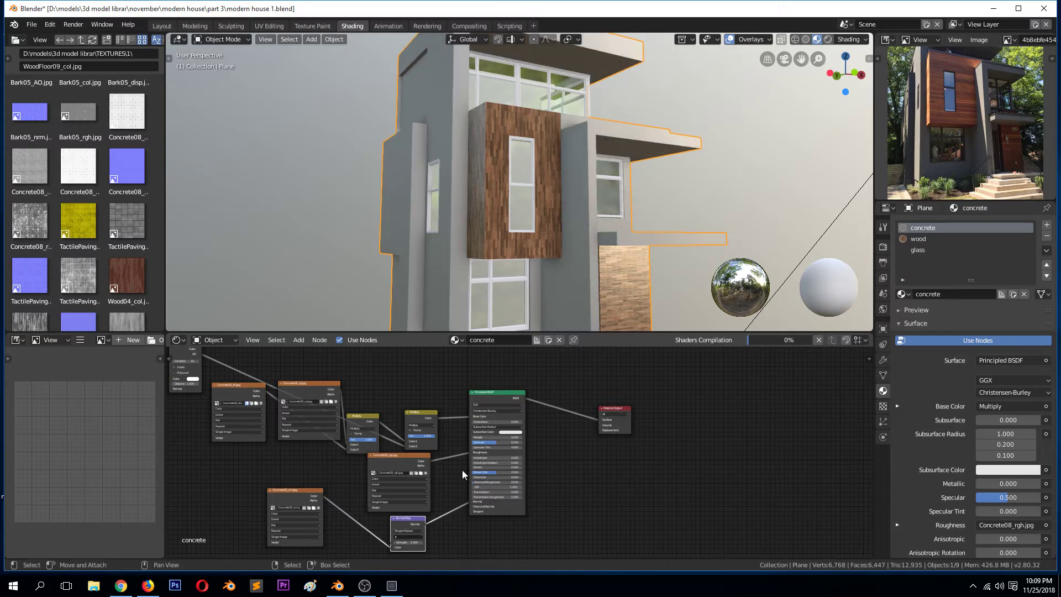
- Inspect the concrete's surface relief up close on the house and save the file
scroll(453, 272, "up", 2)
middle_click_drag(453, 272, 480, 240)
key("ctrl+s")
middle_click_drag(440, 287, 393, 299)
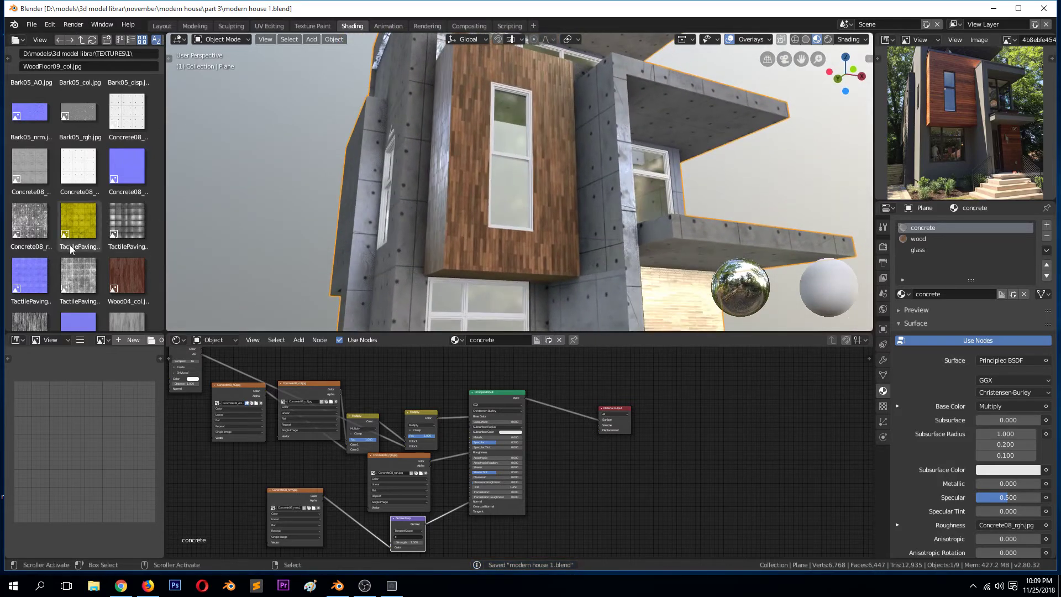
- View the house through the camera, change the Normal Map node's strength and save the file
key("KP_0")
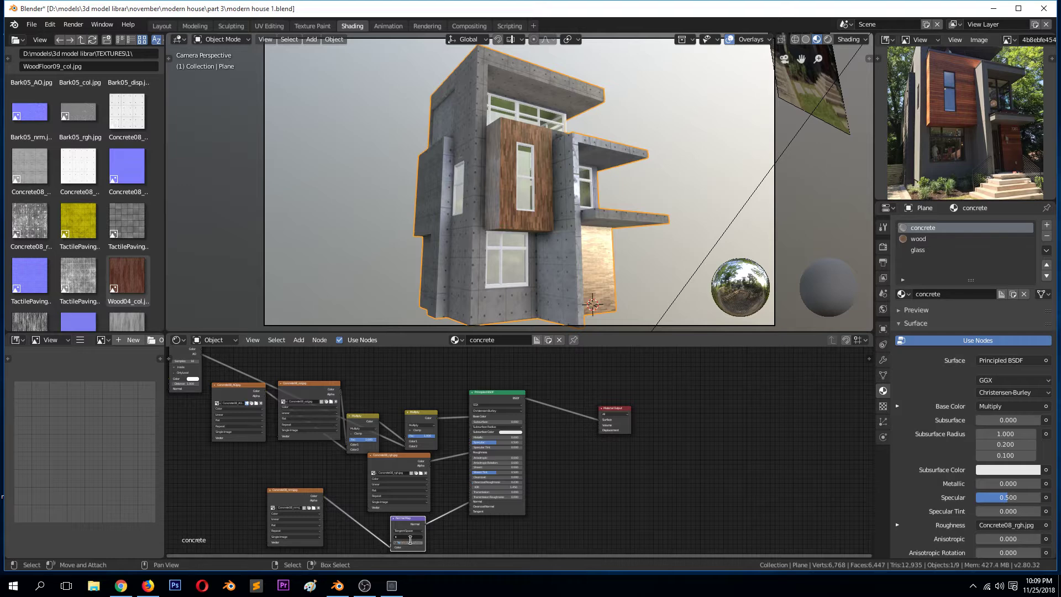
key("Return")
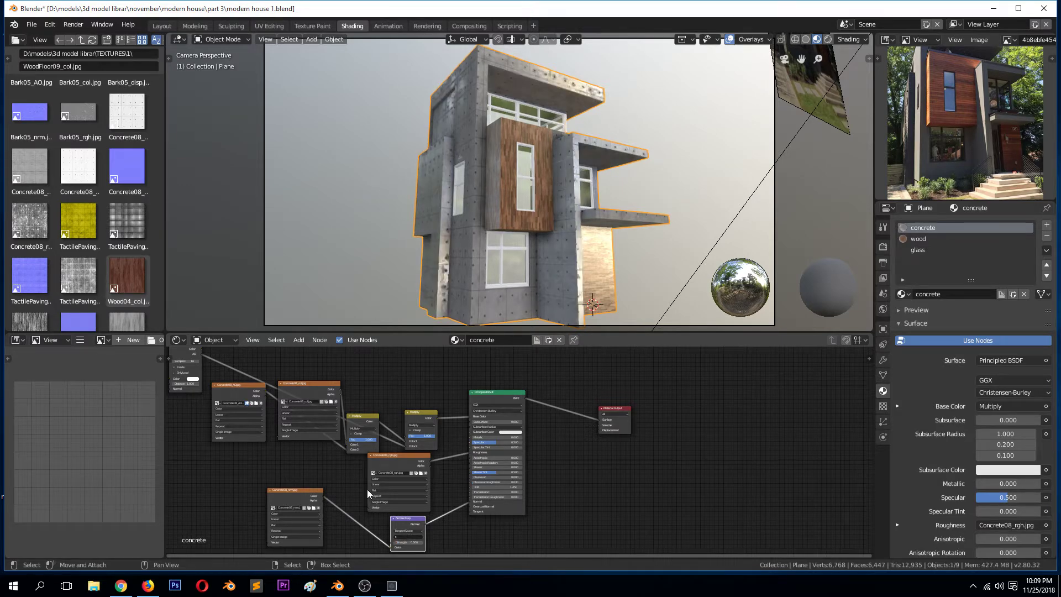
key("ctrl+s")
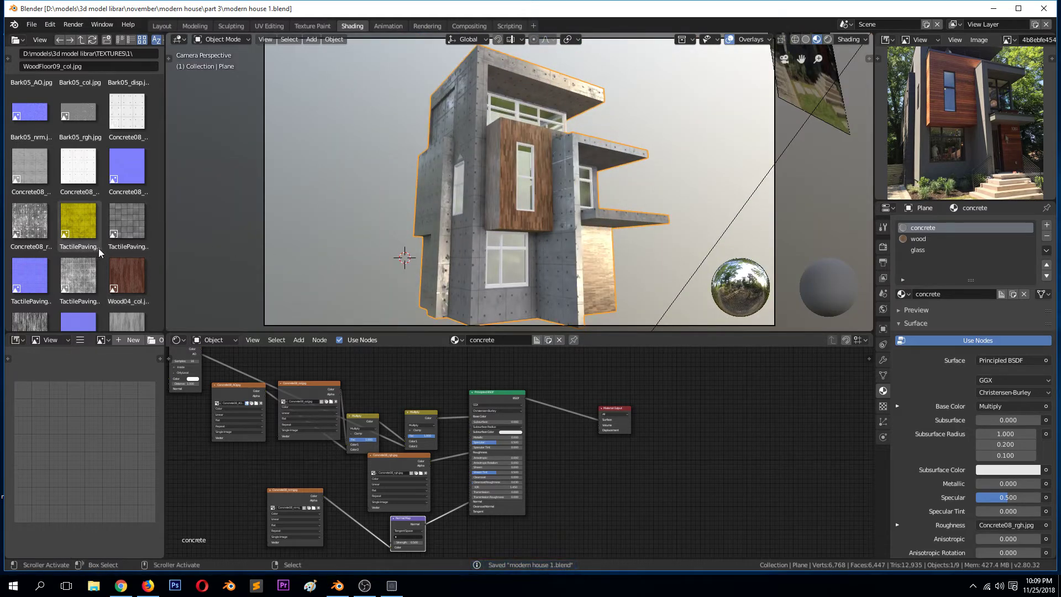
- Add Concrete08_disp.jpg as an image node, move the Material Output away to make room and connect the image's Color to Displacement
scroll(64, 253, "down", 1)
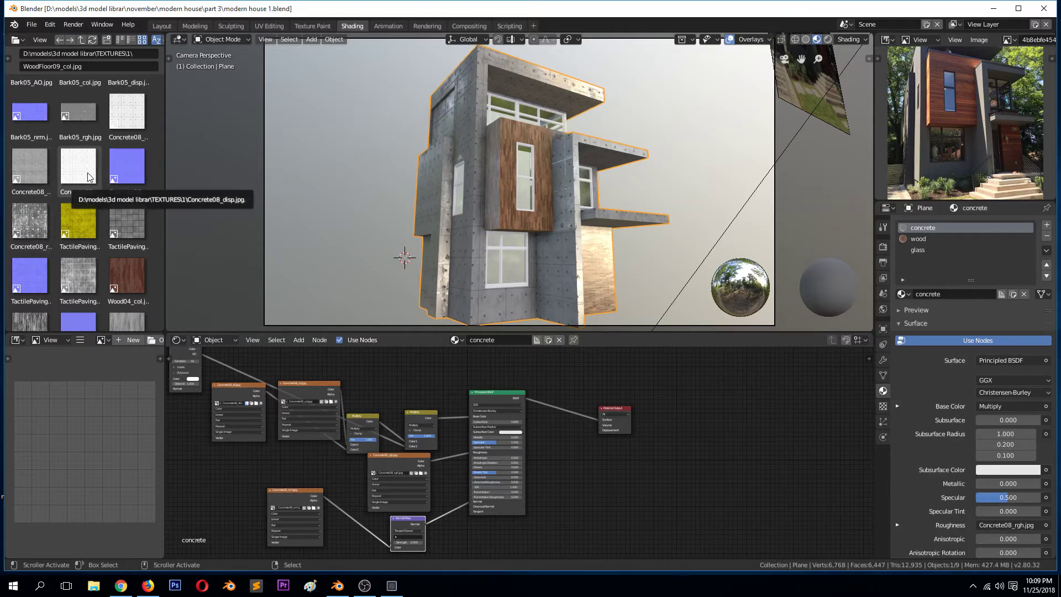
left_click_drag(90, 180, 614, 474)
scroll(616, 476, "up", 1)
left_click_drag(660, 418, 777, 417)
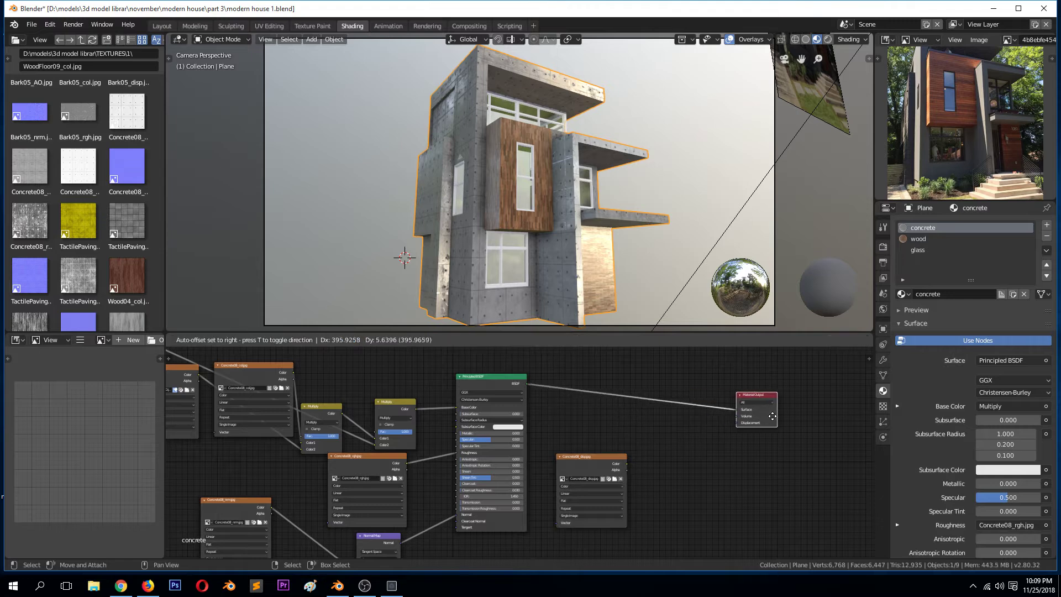
left_click_drag(627, 463, 742, 424)
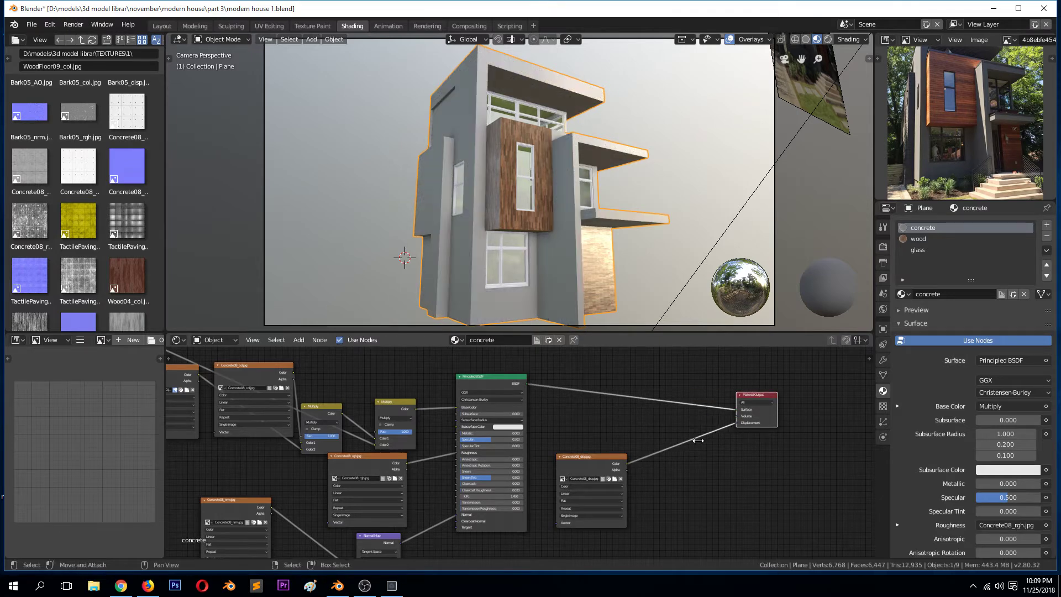
- Insert a Math node set to Multiply by 0.1 between Concrete08_disp.jpg and the Material Output's Displacement, and save the file
scroll(554, 257, "up", 5)
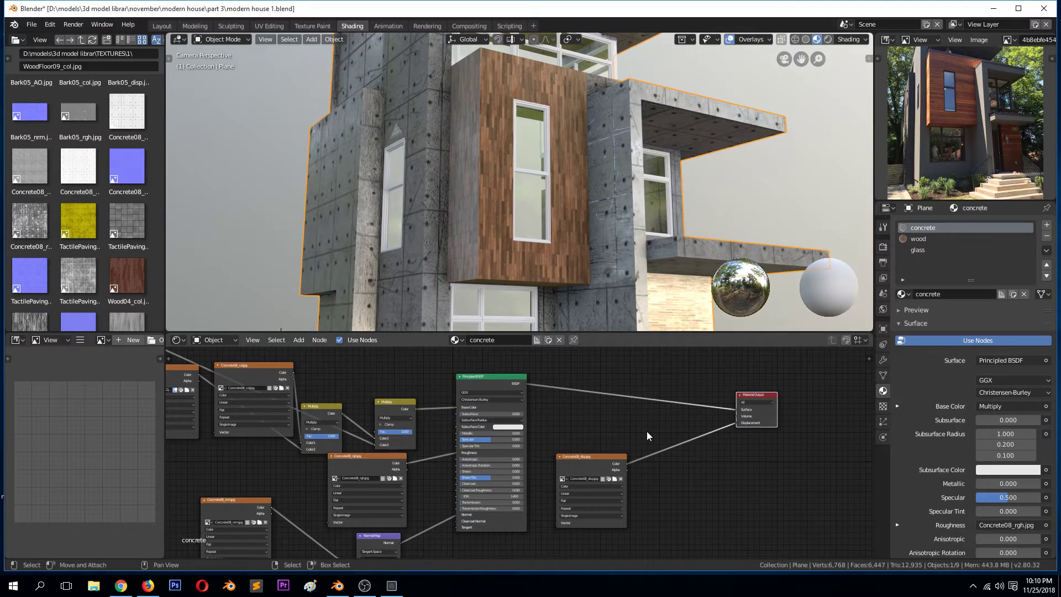
key("shift+a")
mouse_move(616, 450)
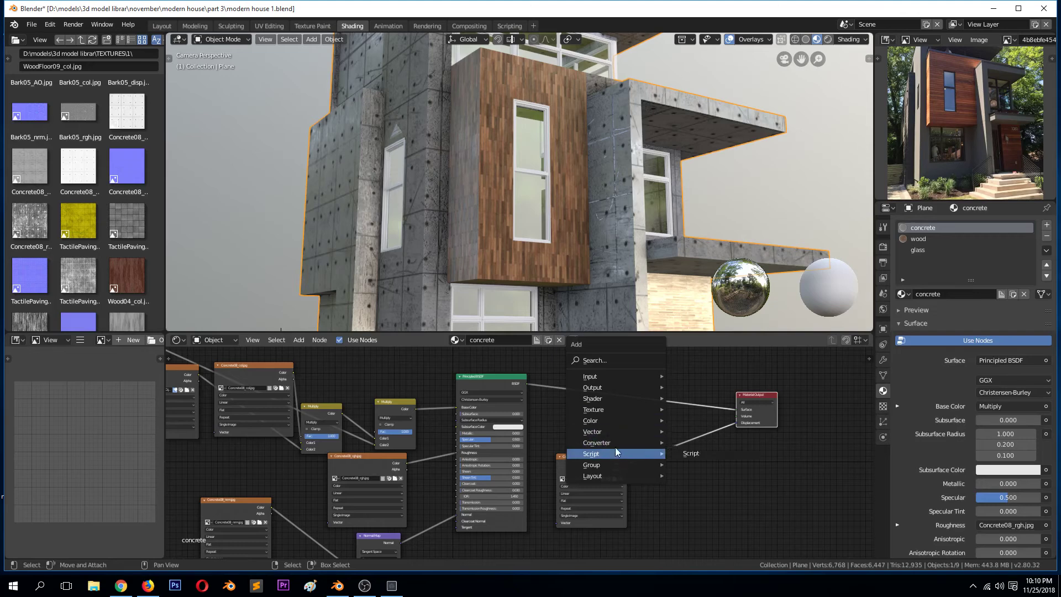
left_click(715, 357)
left_click(665, 429)
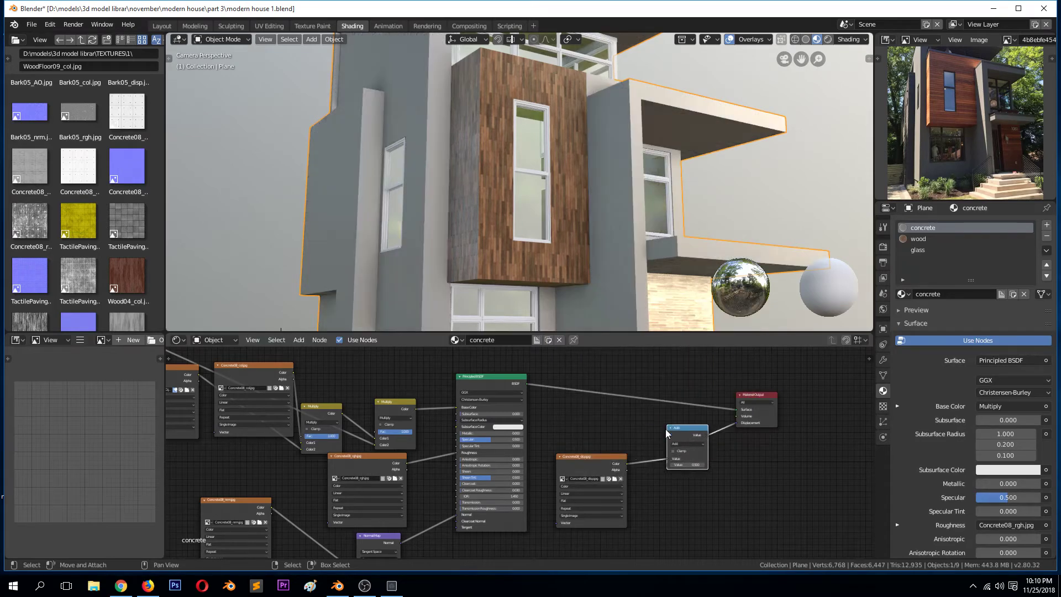
left_click(691, 444)
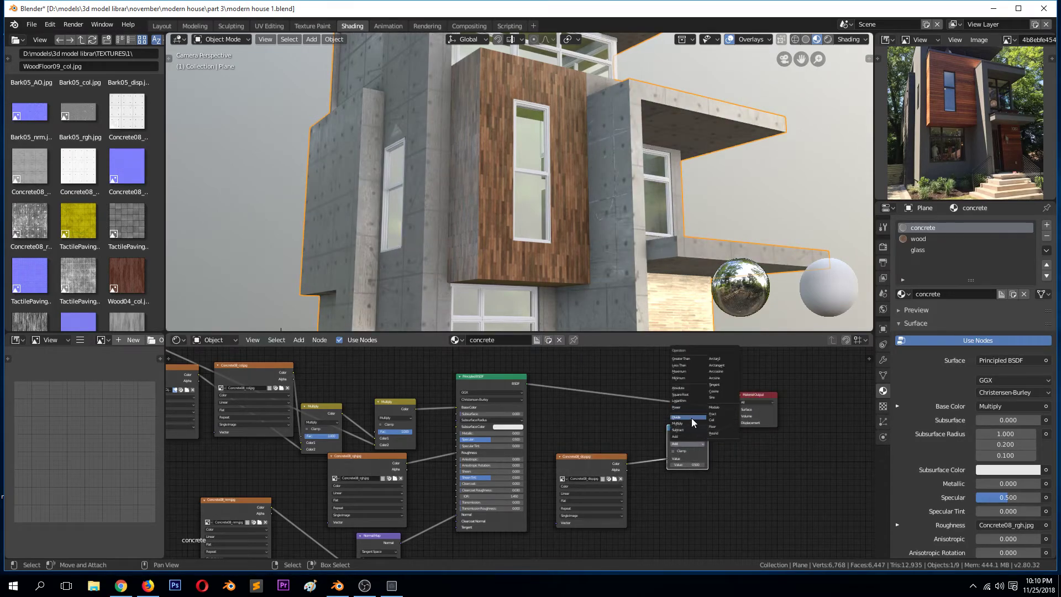
left_click(692, 422)
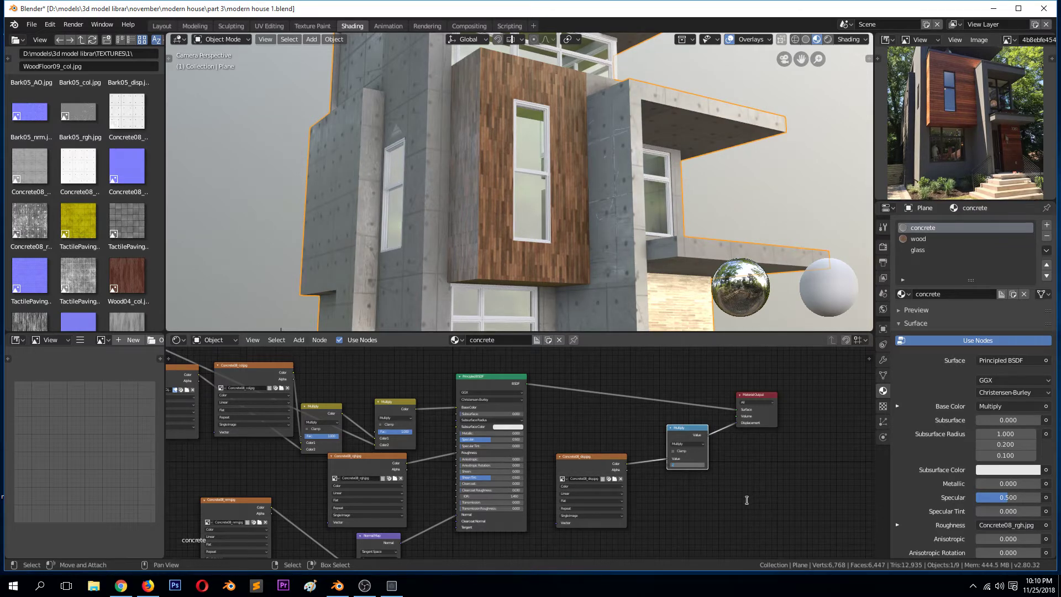
key("Return")
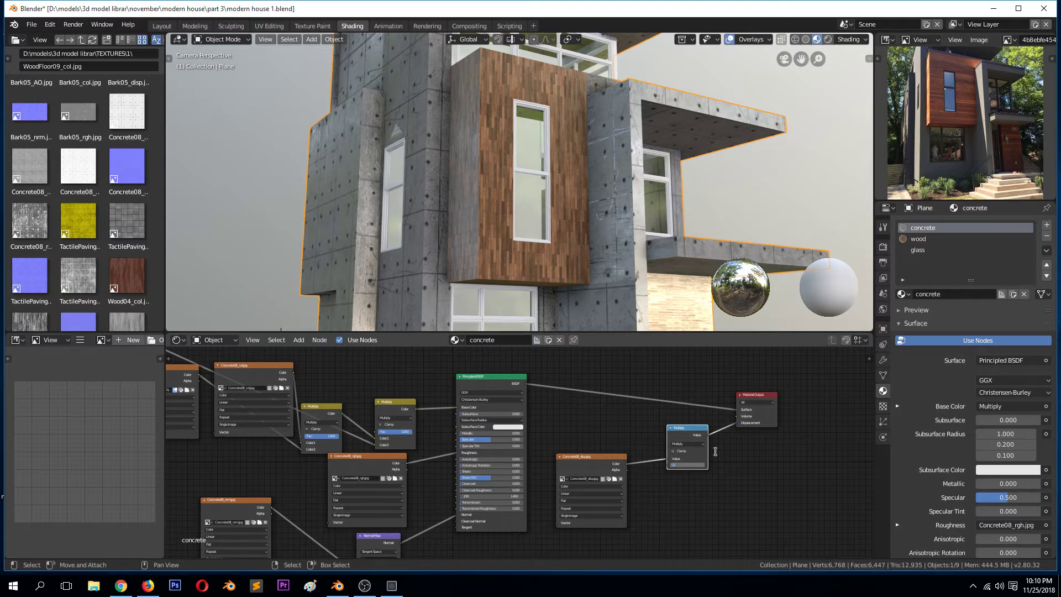
scroll(390, 507, "down", 1)
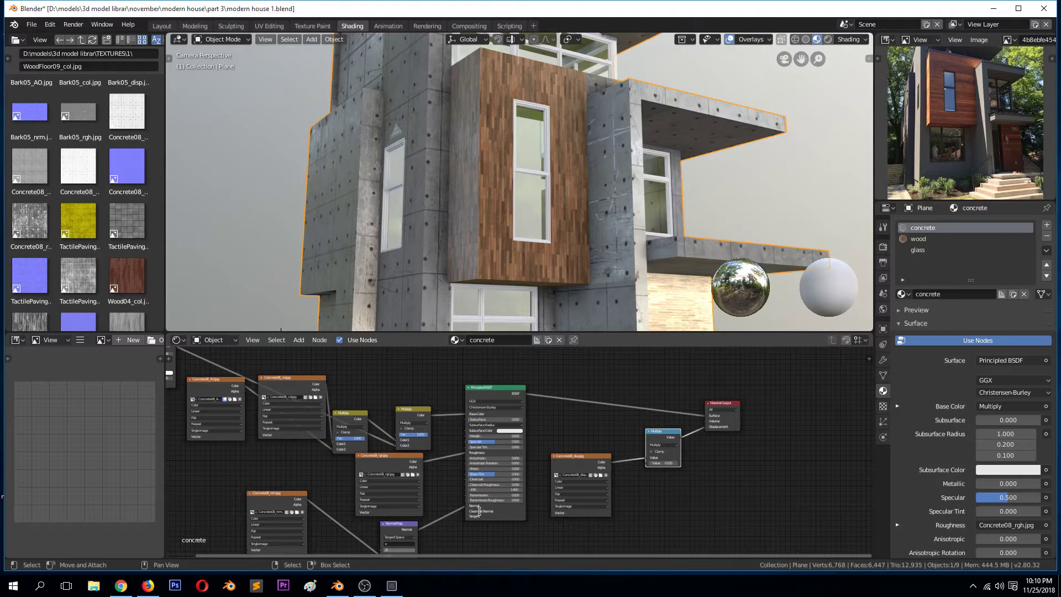
scroll(463, 250, "down", 3)
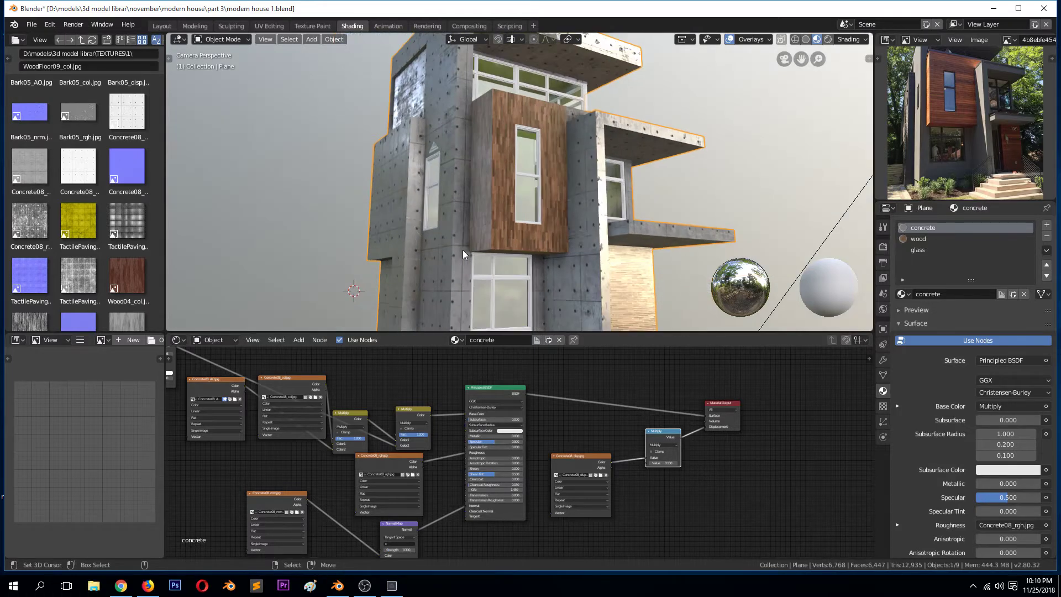
scroll(463, 250, "down", 2)
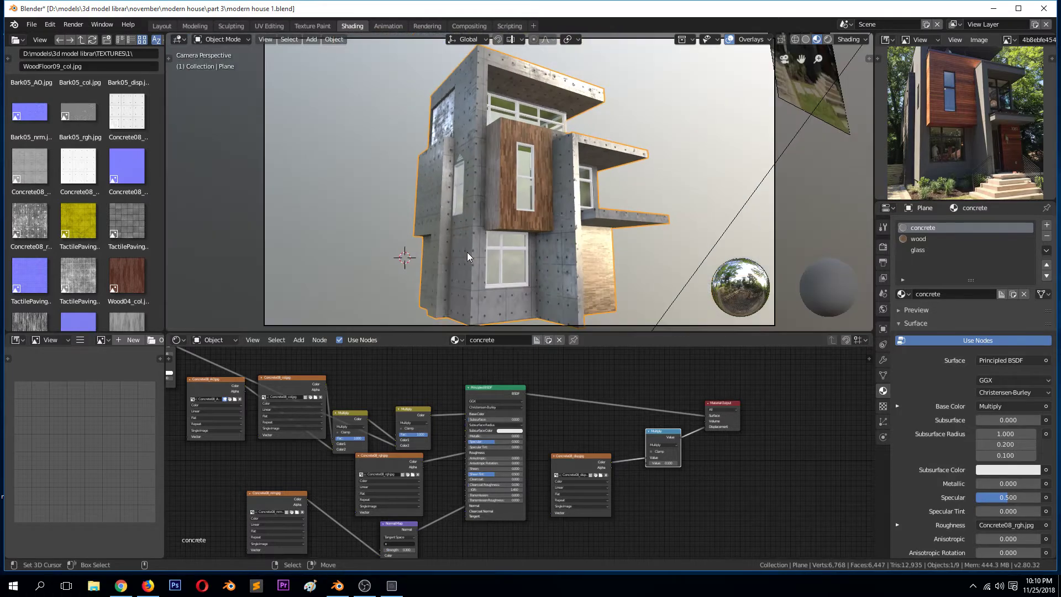
key("ctrl+s")
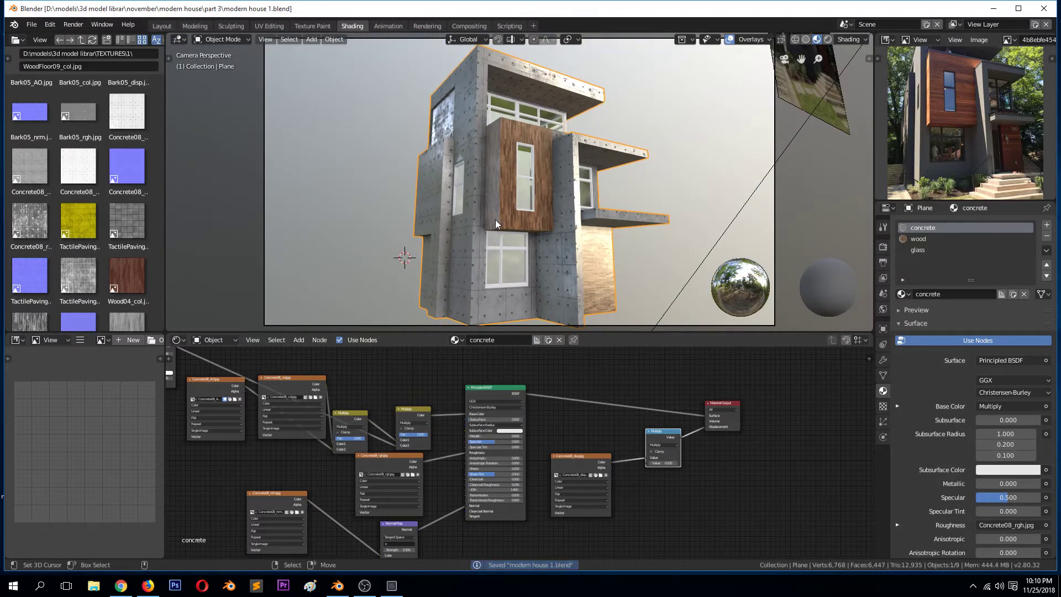
- Assign the glass material to the two adjacent faces in the upper side wall opening of the house and save the file
middle_click_drag(429, 169, 478, 198)
key("Tab")
left_click(366, 98)
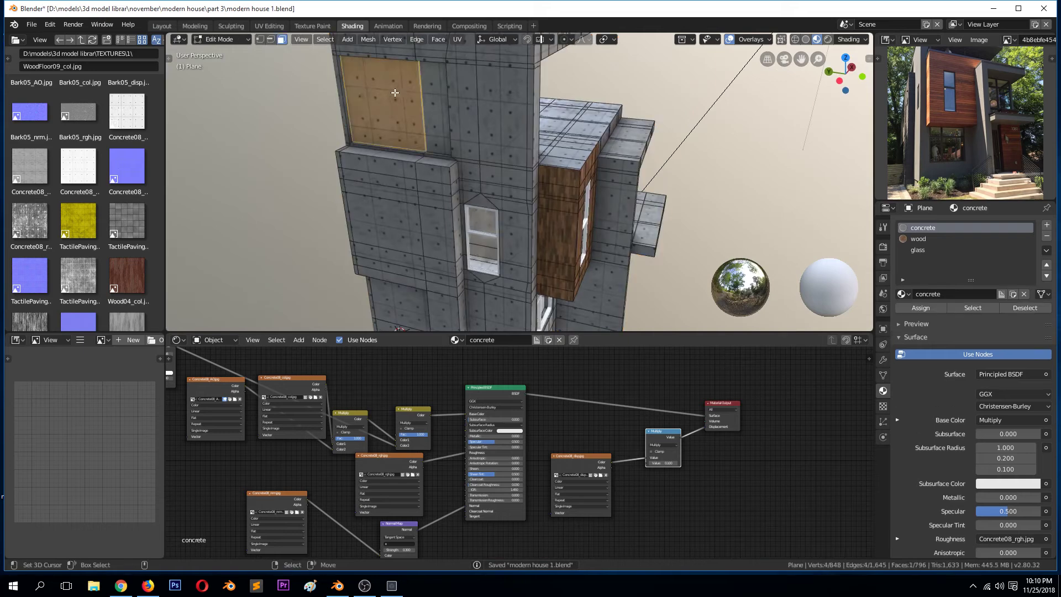
left_click(433, 98, "shift")
left_click(918, 249)
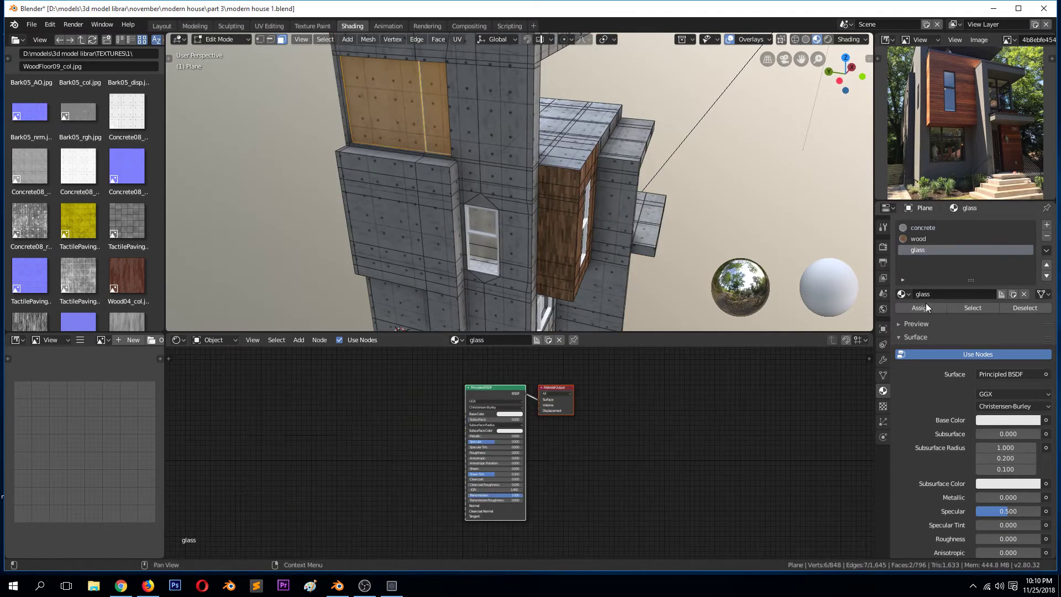
left_click(921, 307)
key("Tab")
middle_click_drag(498, 166, 466, 171)
key("ctrl+s")
- Give the top-floor window frame a new material with Metallic 1.0, Roughness 0.3 and Anisotropic 0.4
left_click(600, 122)
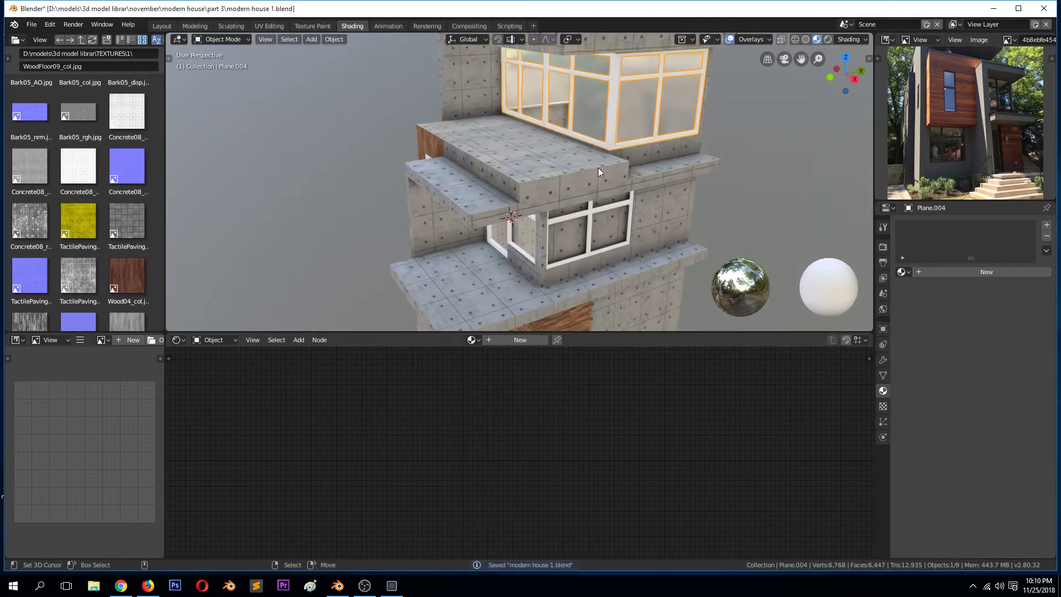
left_click(516, 336)
scroll(497, 452, "up", 1)
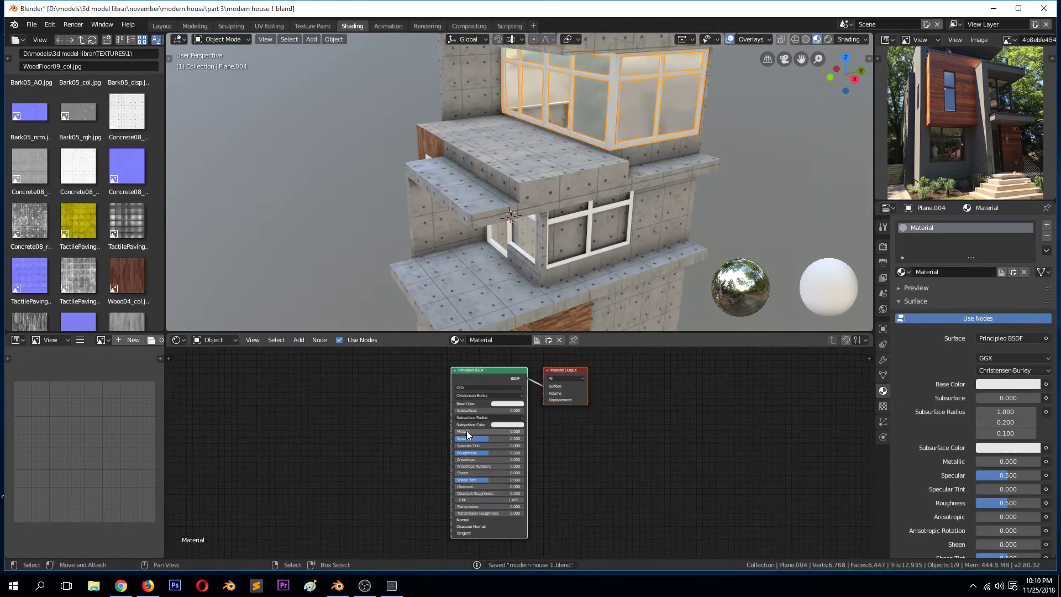
mouse_move(466, 430)
left_mouse_down()
mouse_move(498, 431)
mouse_move(479, 460)
left_mouse_up()
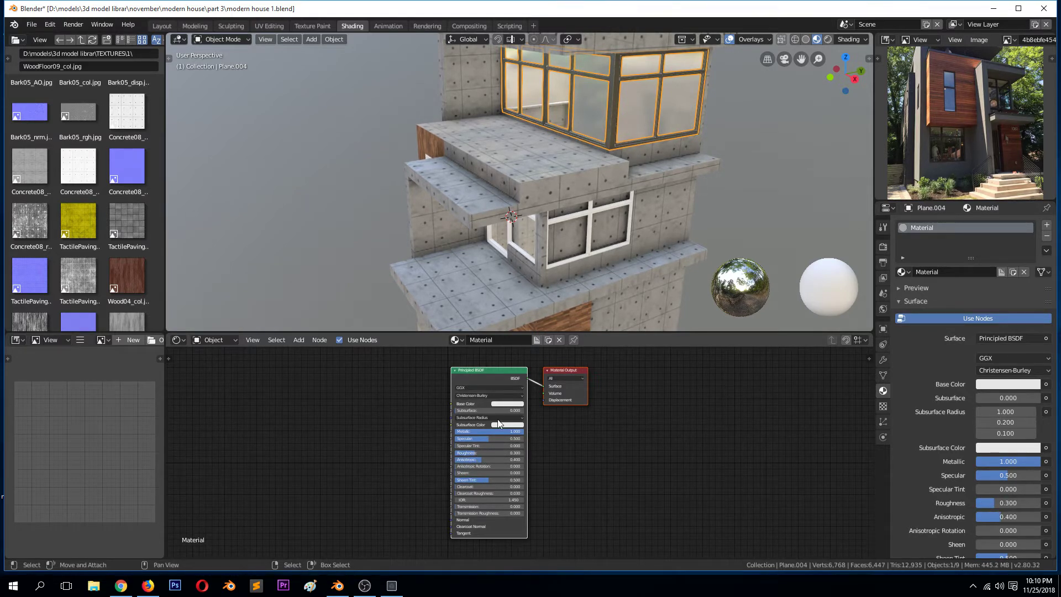
middle_click_drag(539, 234, 622, 175)
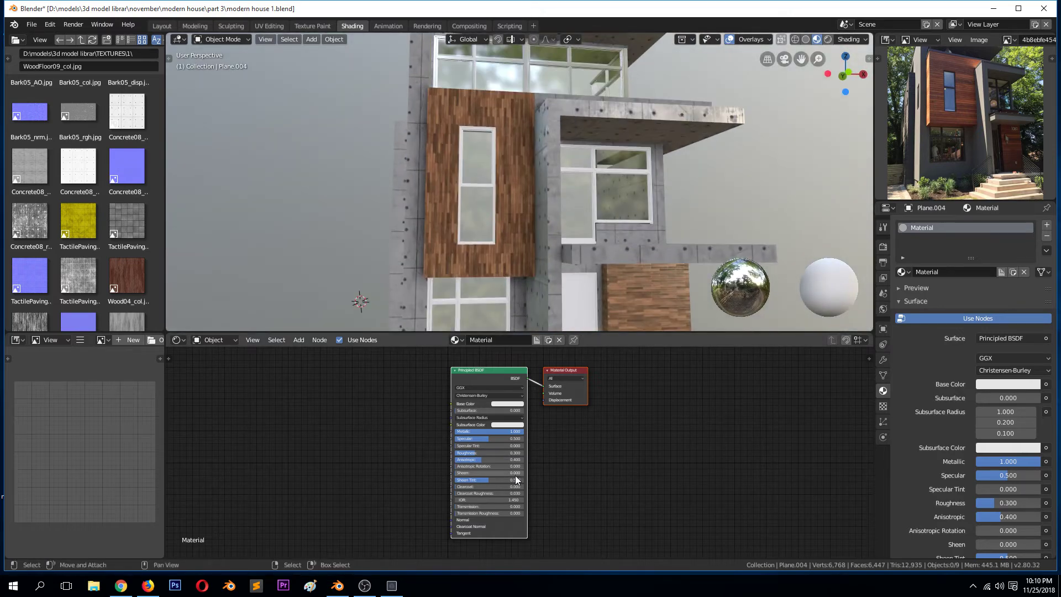
- Darken the window frame material's Base Color to a mid grey and save the file
left_click(512, 404)
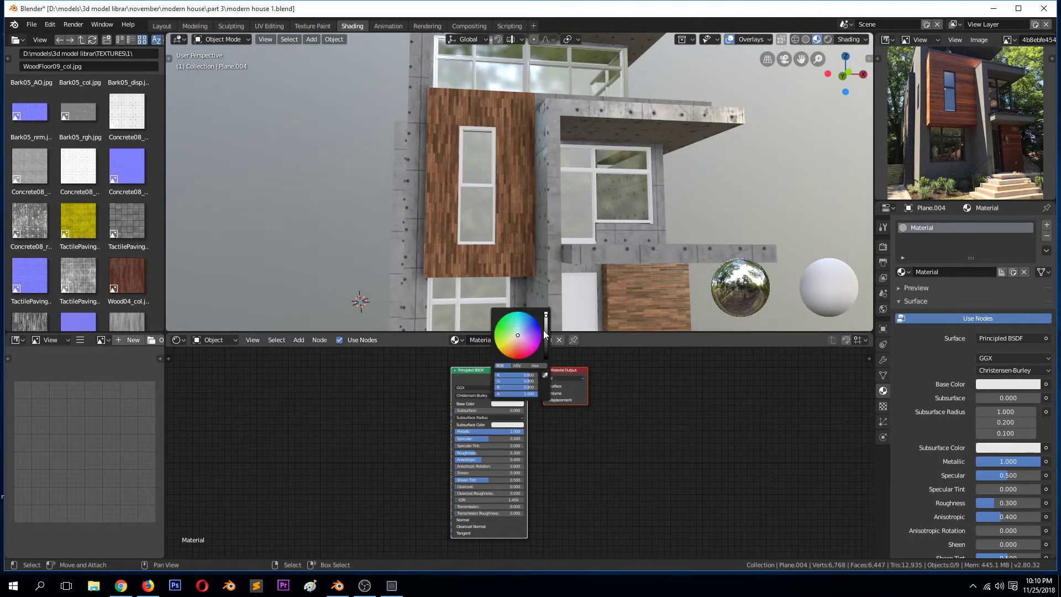
scroll(546, 326, "down", 13)
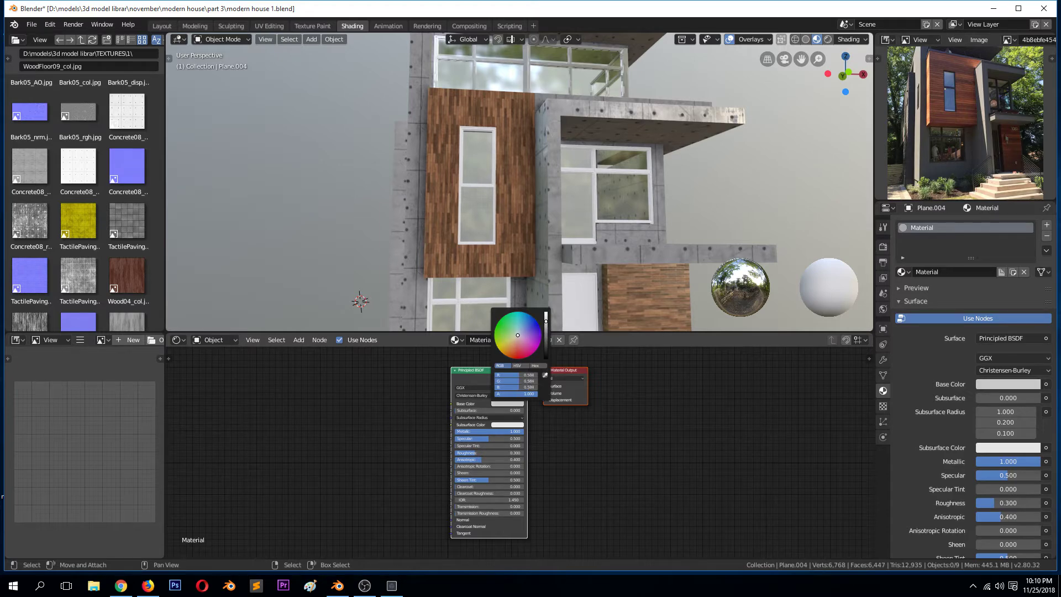
middle_click_drag(609, 264, 493, 272)
key("ctrl+s")
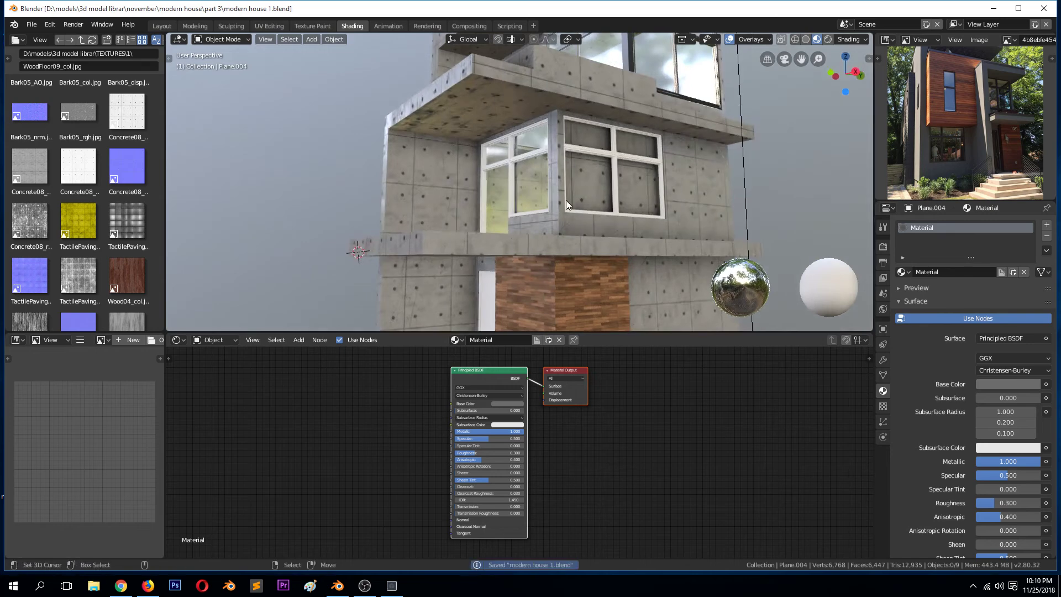
- Apply the same metallic material to the middle-floor corner window frame and rename it frame
left_click(598, 154)
left_click(599, 148)
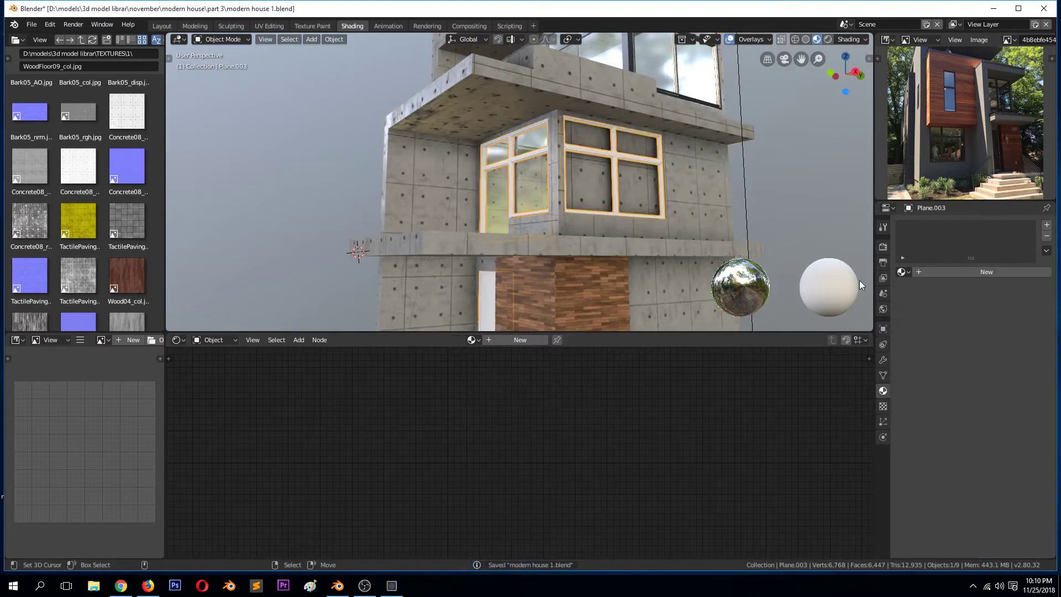
left_click(903, 271)
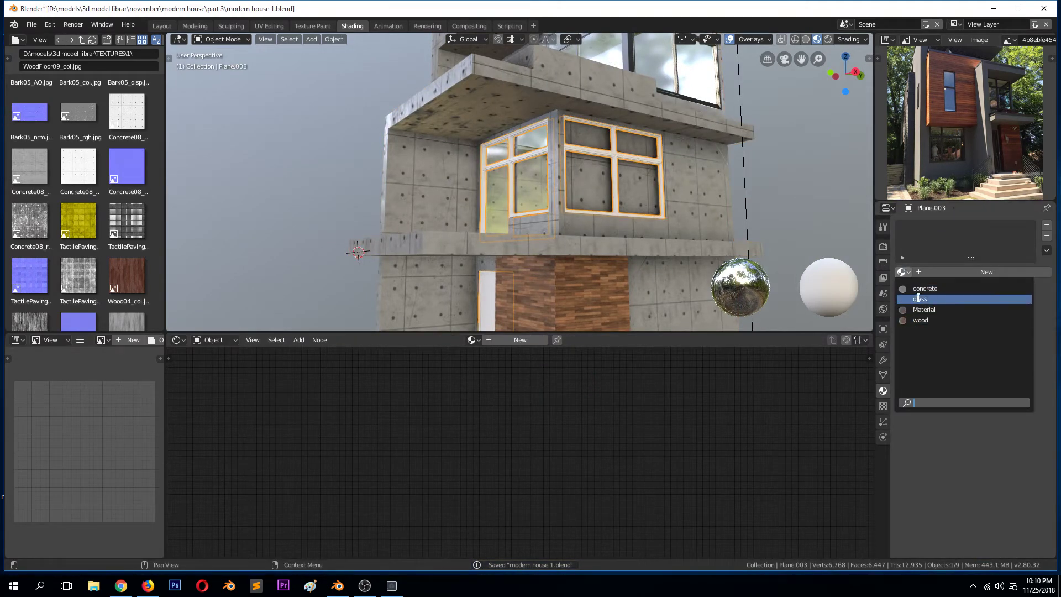
left_click(923, 309)
double_click(921, 268)
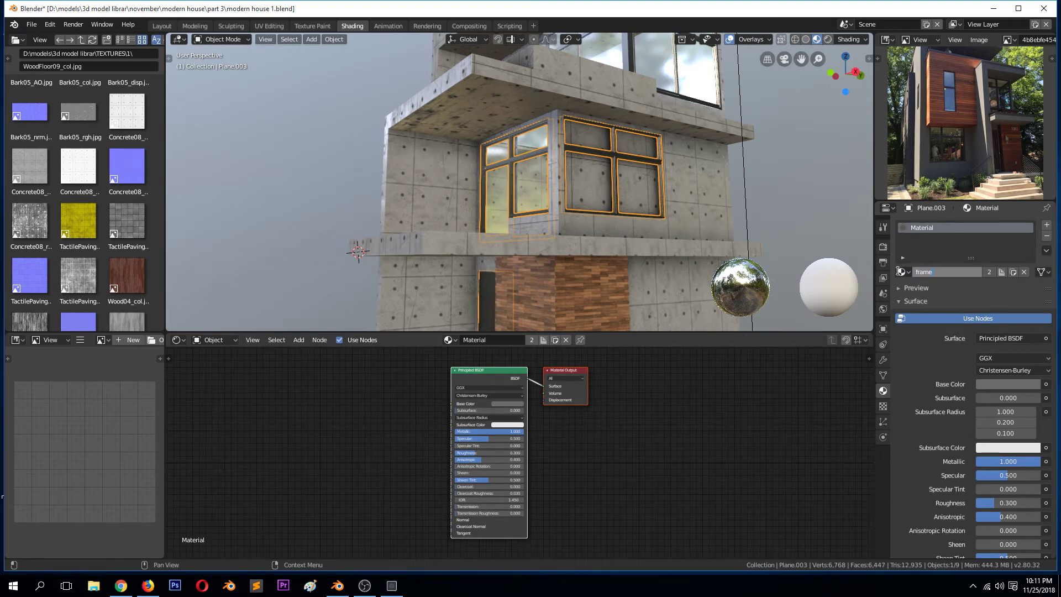
key("Return")
key("alt+a")
- Apply the frame material to the ground-floor window frame below the wood box, save the file and return to the camera view
middle_click_drag(619, 207, 669, 193)
left_click(441, 277)
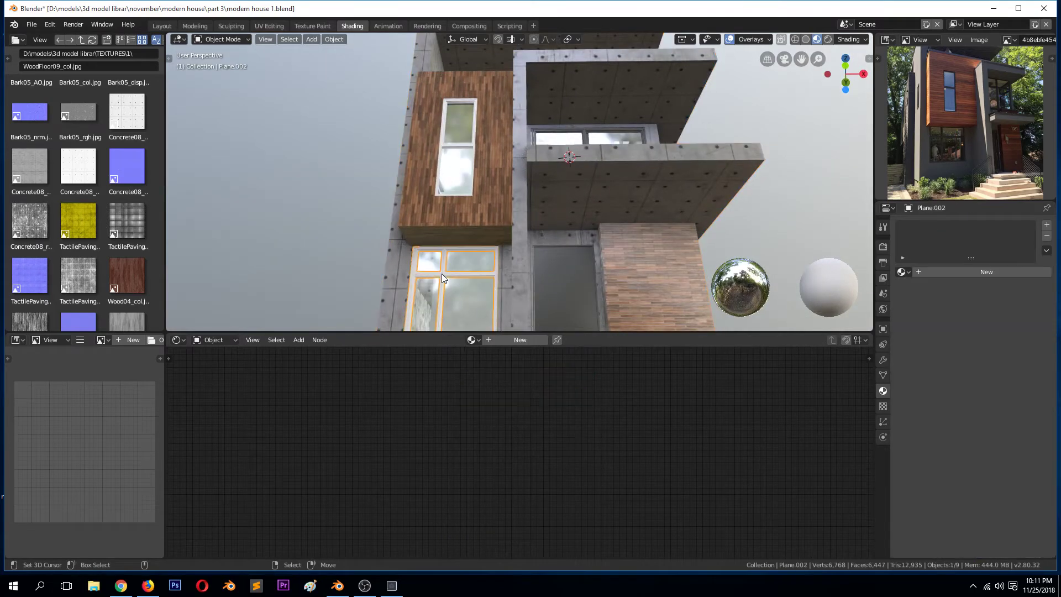
left_click(906, 273)
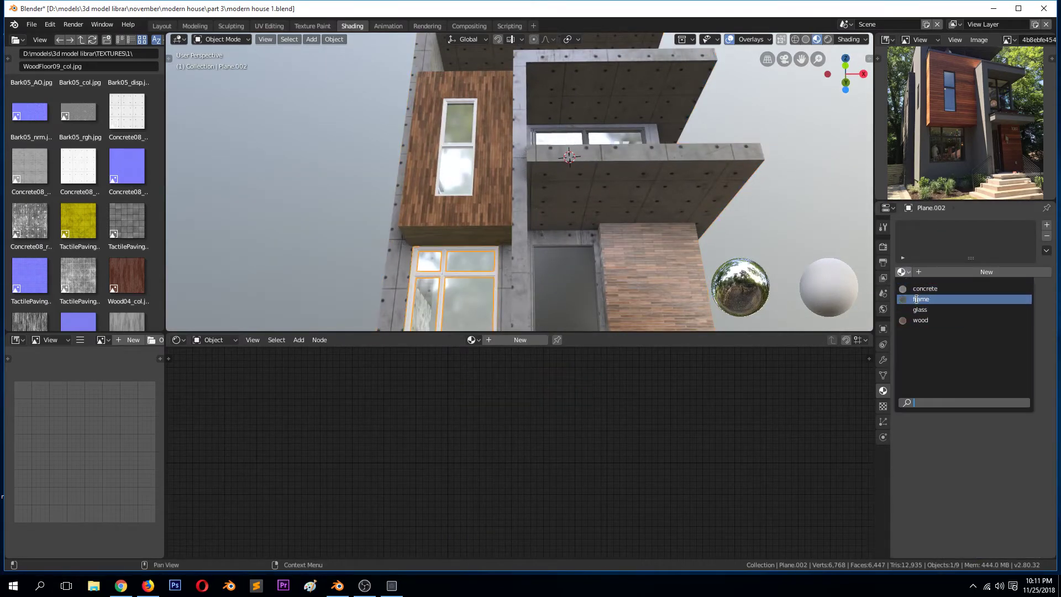
left_click(917, 299)
middle_click_drag(563, 220, 530, 195)
key("ctrl+s")
key("KP_0")
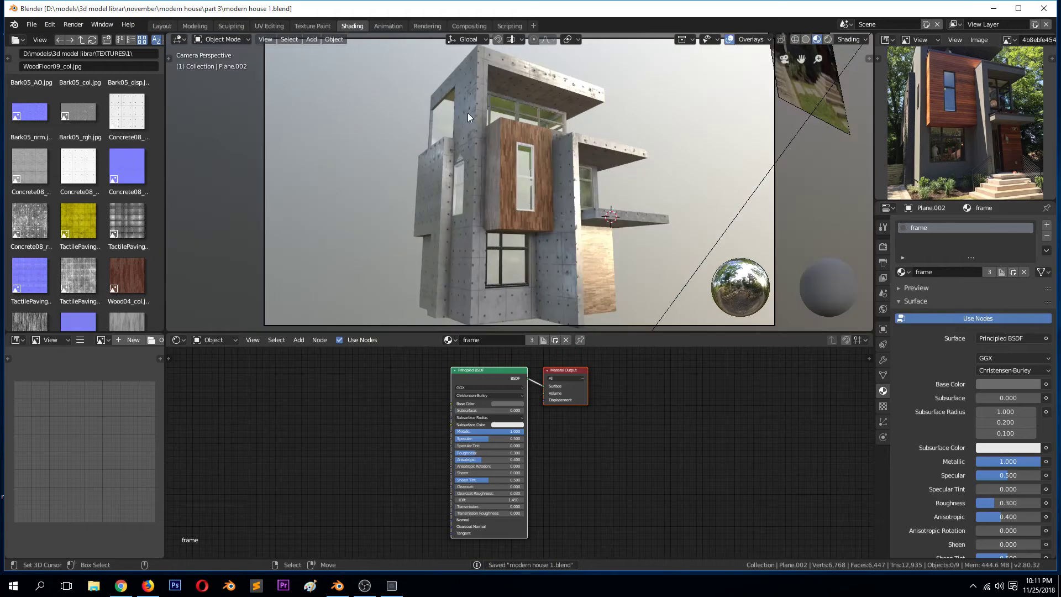
- Reopen the house's concrete material and move the Concrete08_col.jpg node below the neighbouring image node to untangle the links
left_click(459, 168)
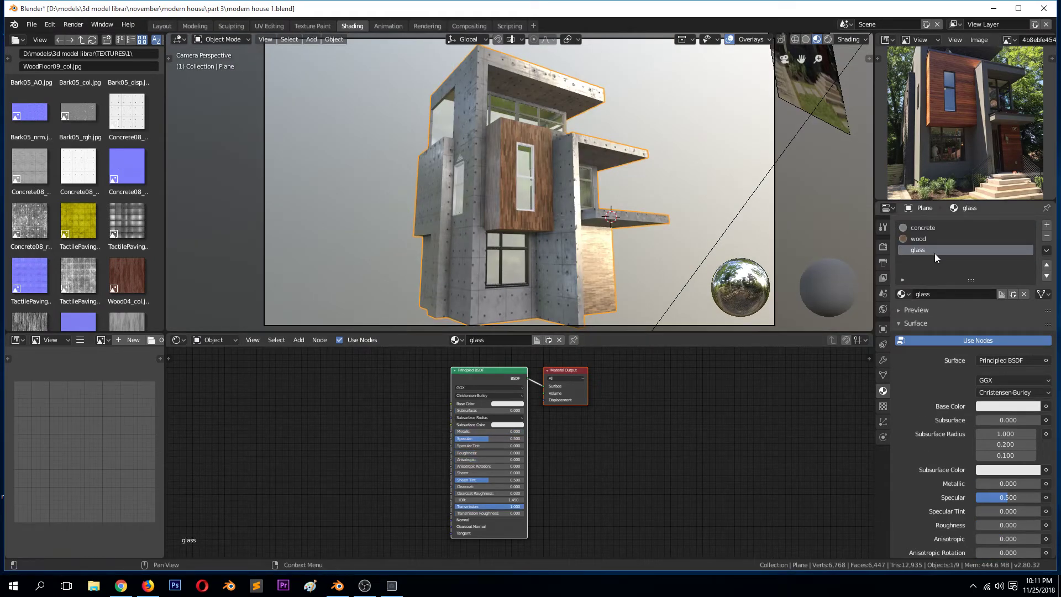
left_click(931, 226)
scroll(449, 413, "down", 1)
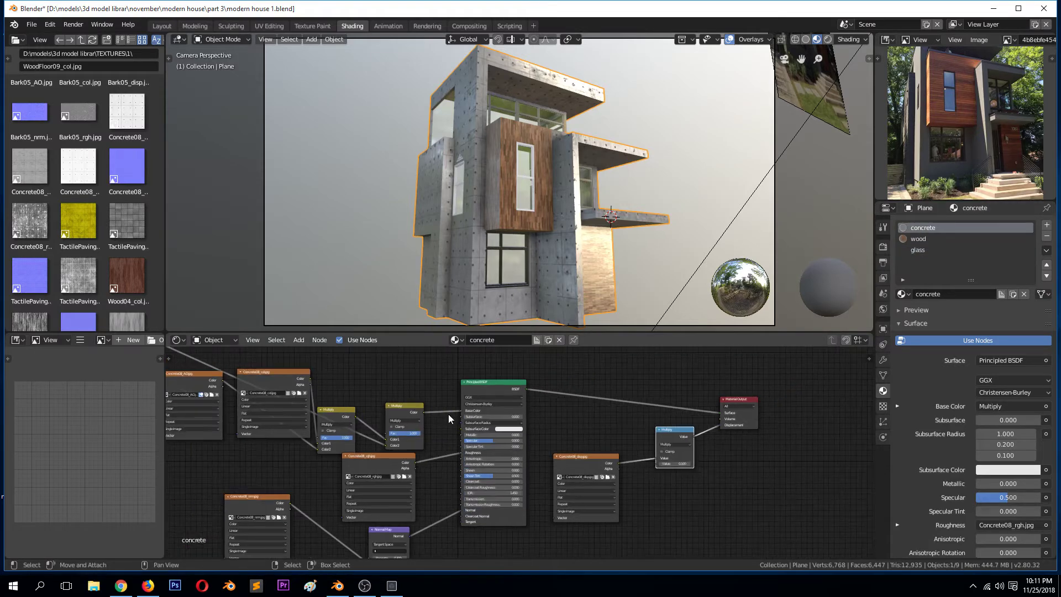
left_click_drag(242, 381, 157, 459)
scroll(213, 422, "down", 1)
left_click_drag(250, 457, 210, 448)
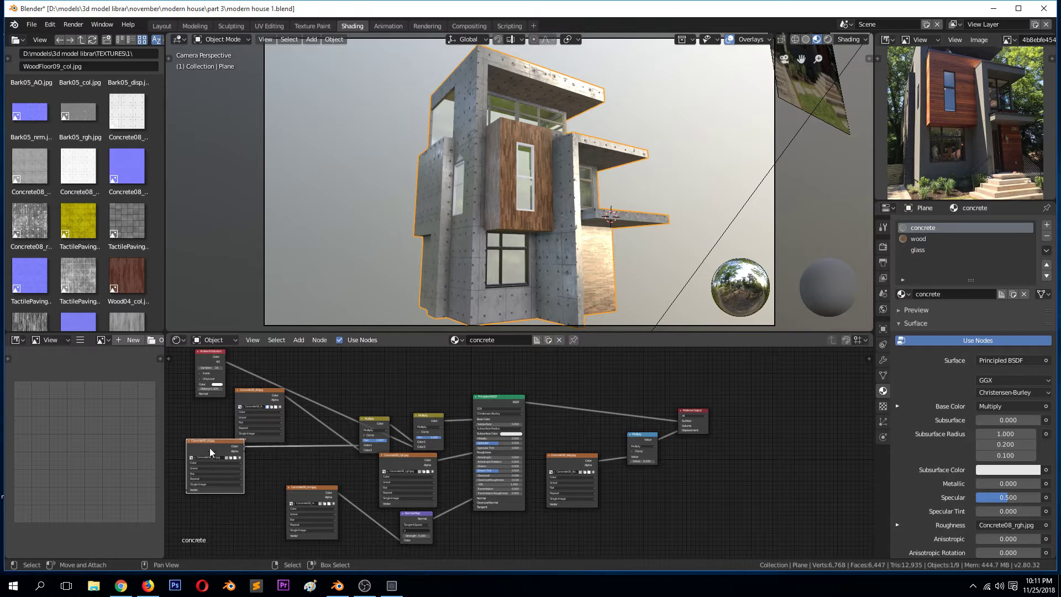
- Preview the Concrete08_col.jpg outputs directly on the house, and switch the surface back to the Principled BSDF
left_click(211, 452, "ctrl+shift")
scroll(216, 453, "up", 2)
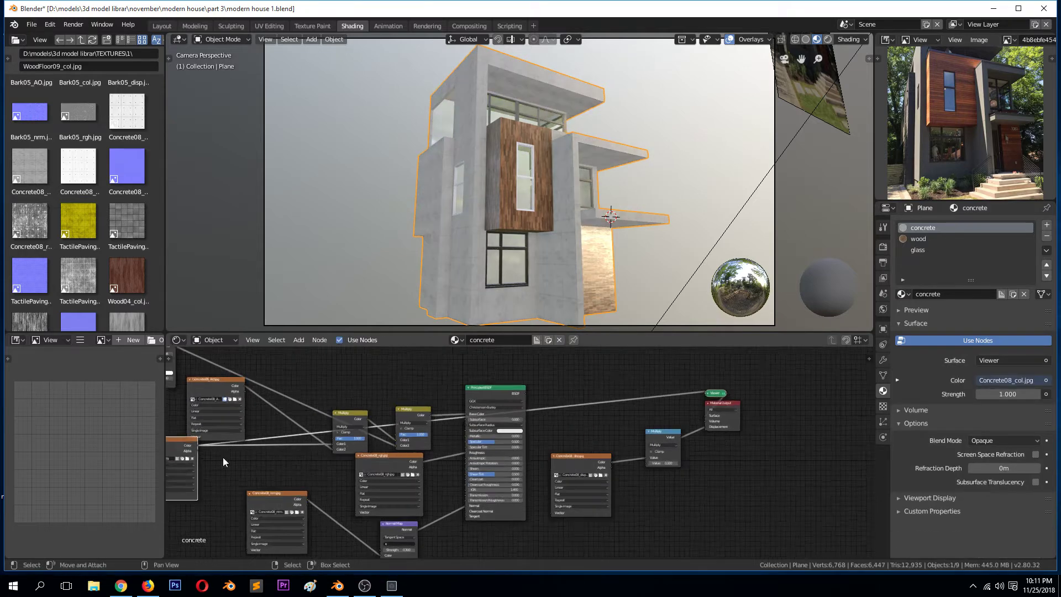
scroll(540, 168, "up", 4)
scroll(542, 166, "down", 4)
scroll(258, 434, "down", 2)
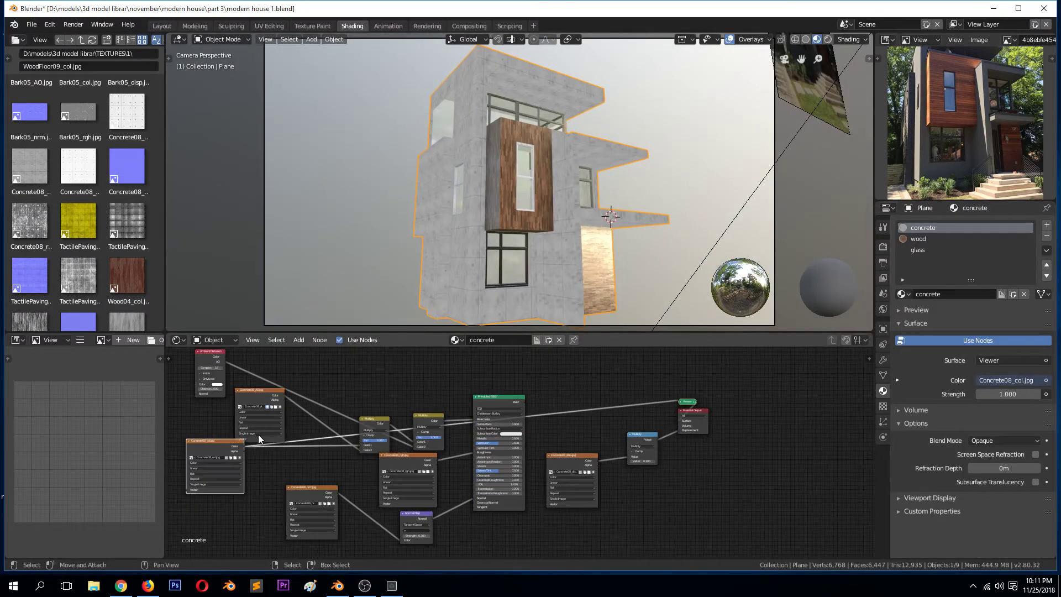
left_click(218, 449, "ctrl+shift")
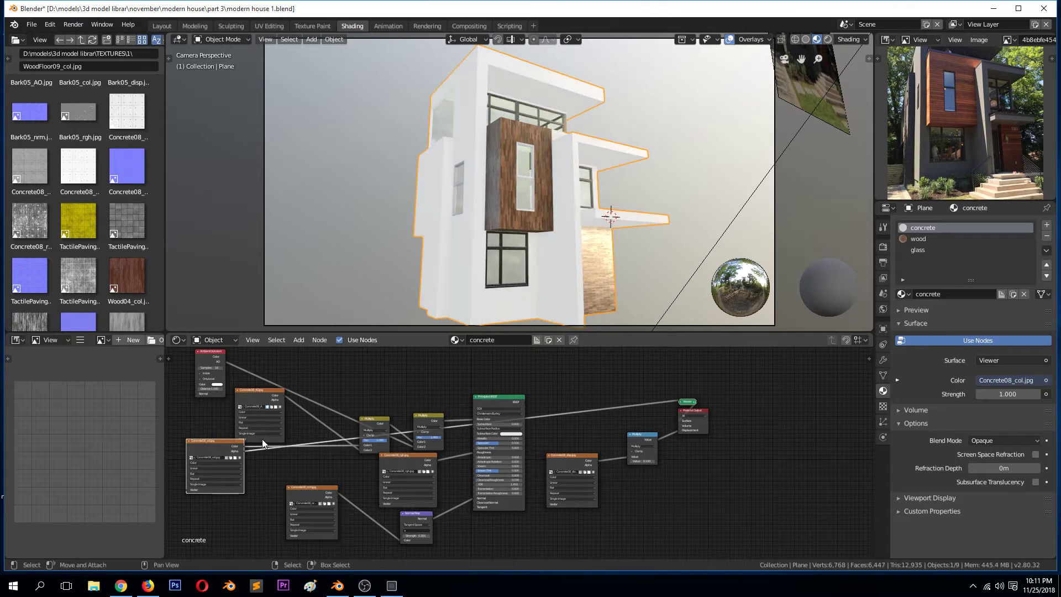
left_click(227, 453, "ctrl+shift")
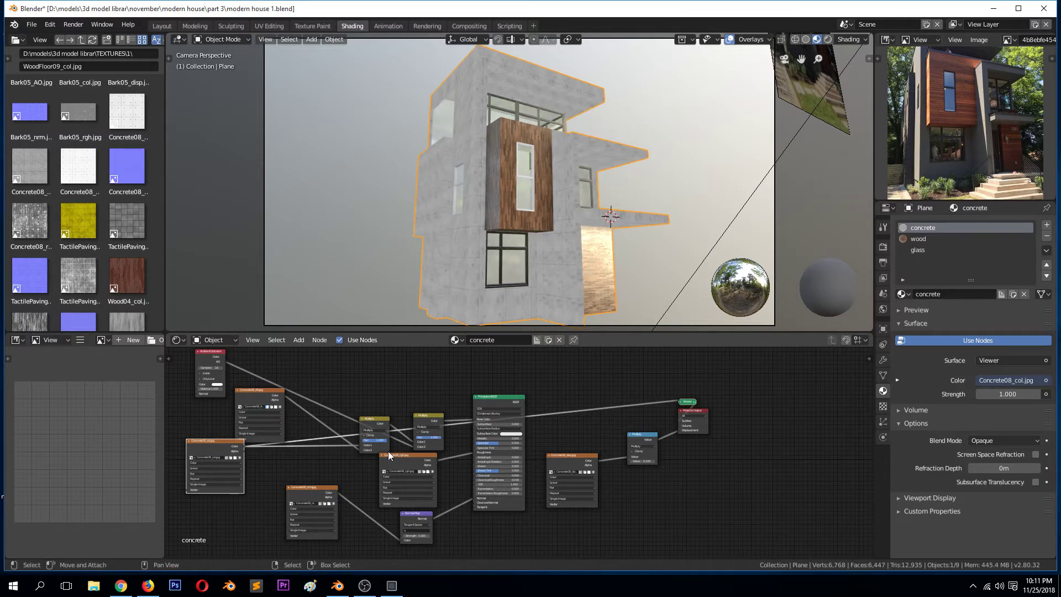
scroll(389, 454, "up", 2)
left_click(496, 381, "ctrl+shift")
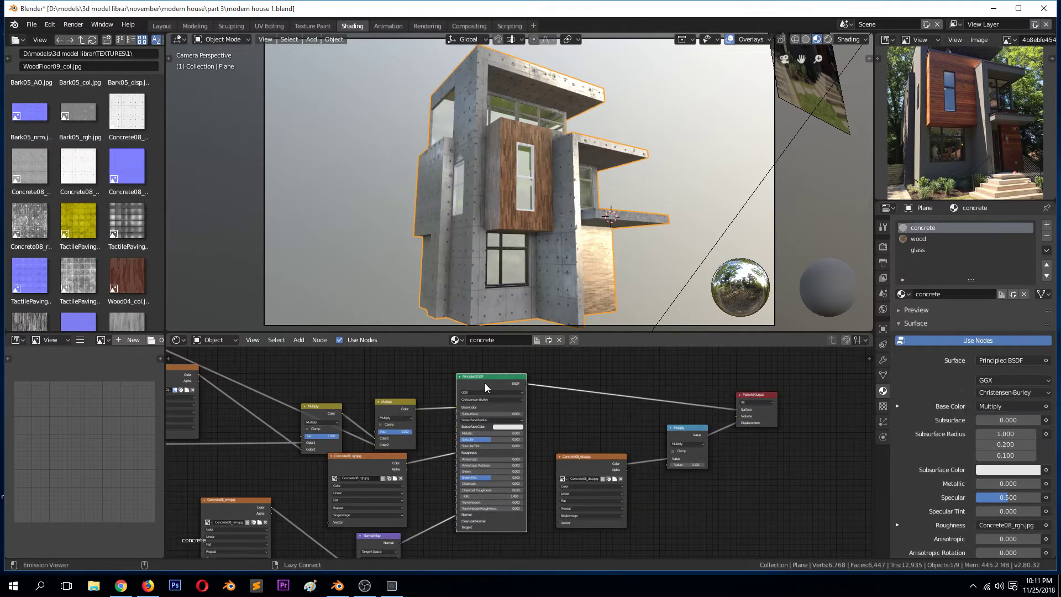
scroll(300, 441, "up", 2)
left_click_drag(290, 430, 291, 432)
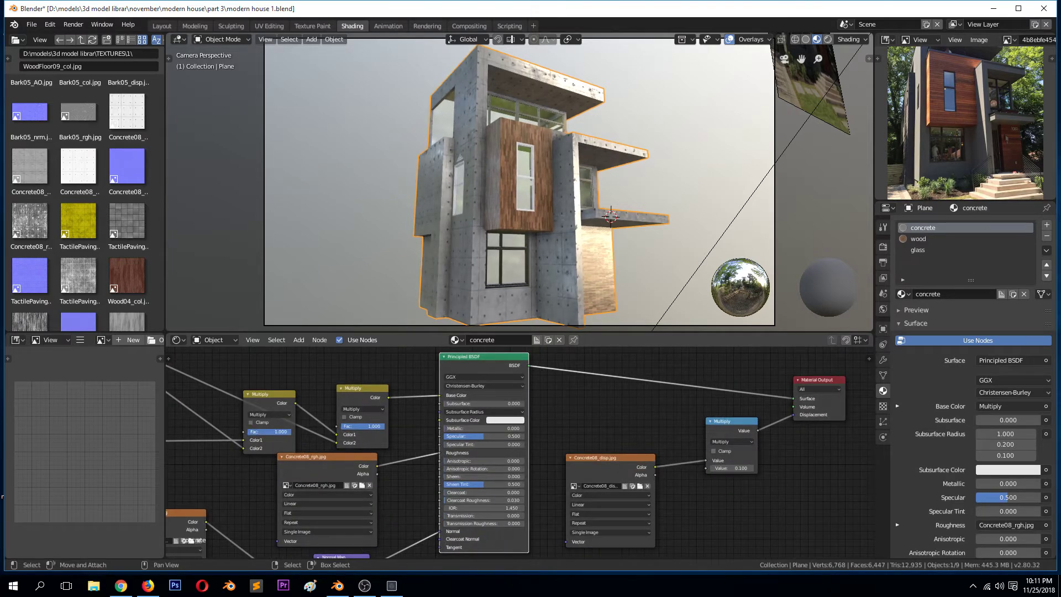
scroll(307, 426, "down", 3)
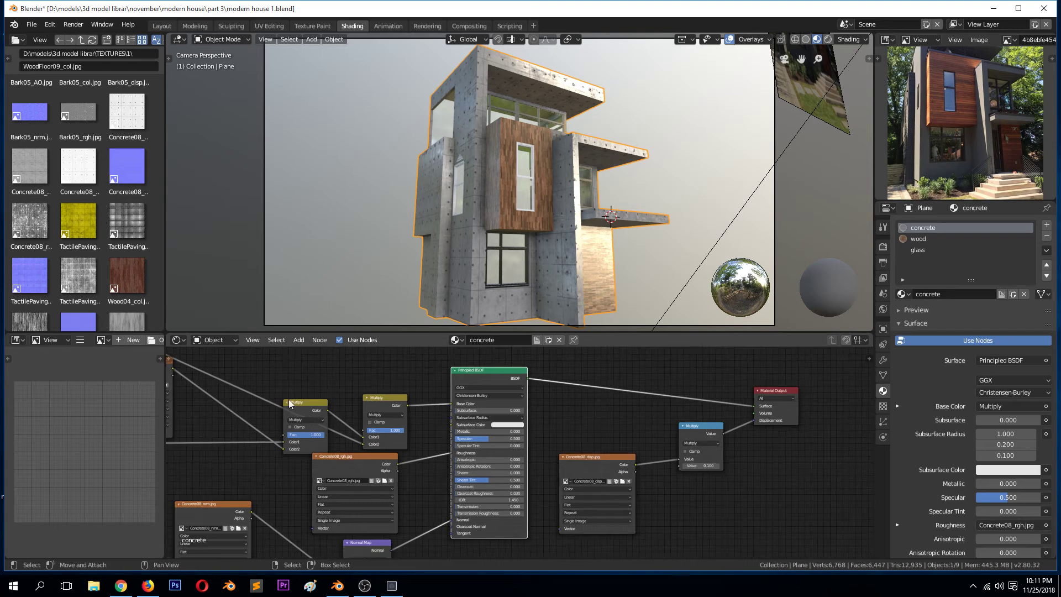
- Move the concrete image node below its neighbour, save the file and disconnect both concrete image textures from the first Multiply node
left_click_drag(247, 404, 228, 511)
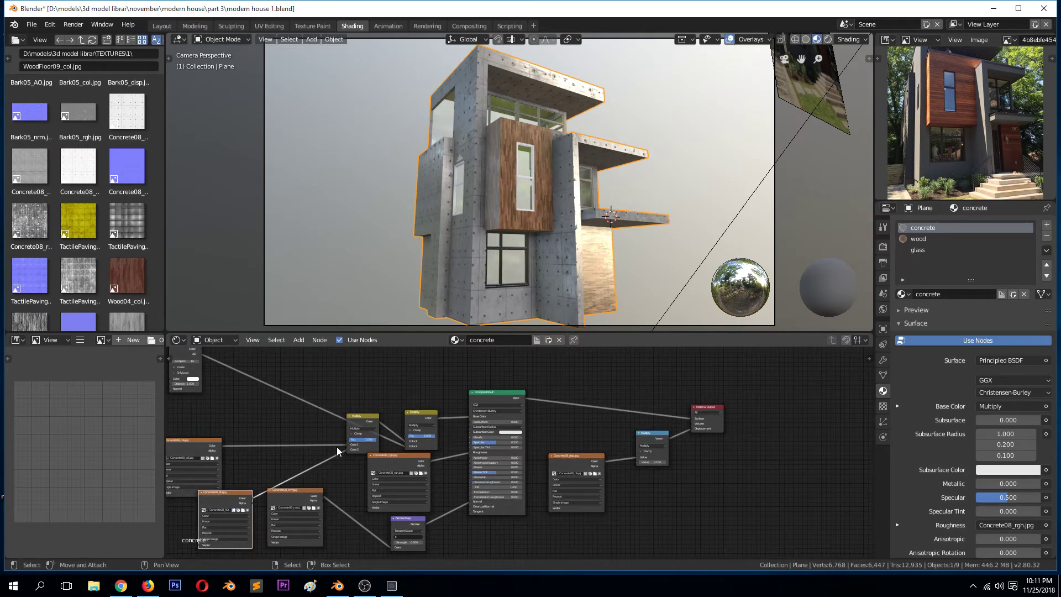
right_click_drag(330, 446, 325, 454, "ctrl")
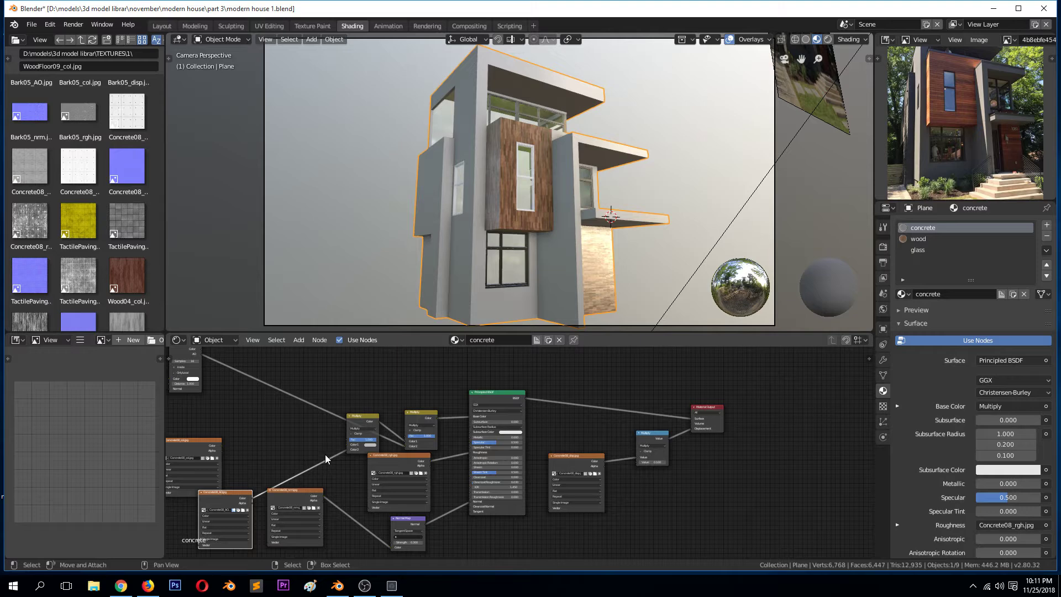
right_click(415, 291, "shift")
key("ctrl+s")
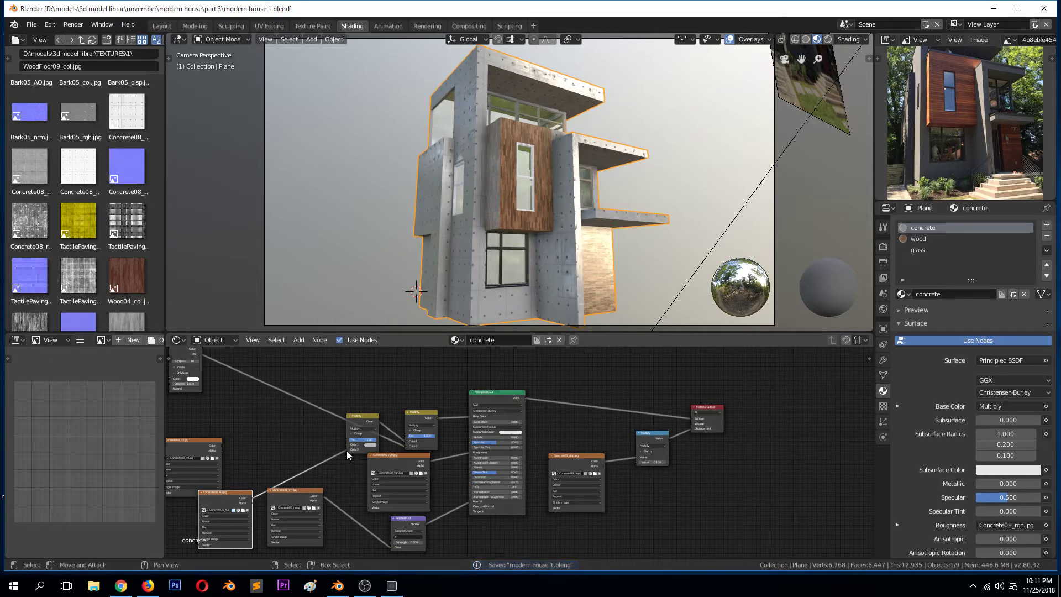
right_click_drag(346, 450, 332, 453, "ctrl")
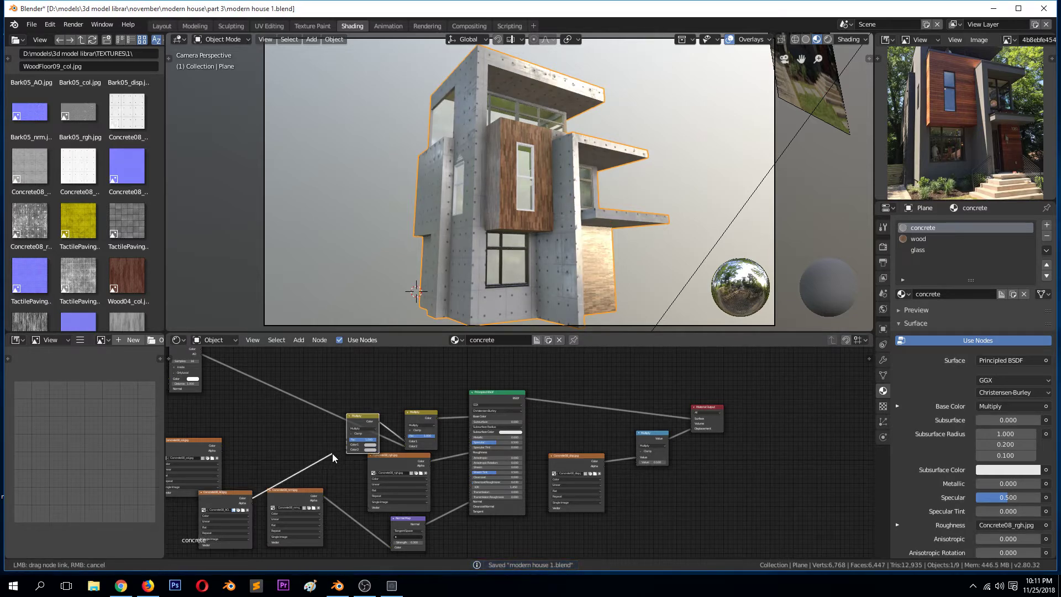
right_click(391, 250, "shift")
- Rearrange the two Multiply nodes and the unlinked concrete image node to clear space in the concrete node tree
left_click_drag(372, 423, 352, 371)
scroll(300, 403, "down", 2)
scroll(300, 408, "up", 1)
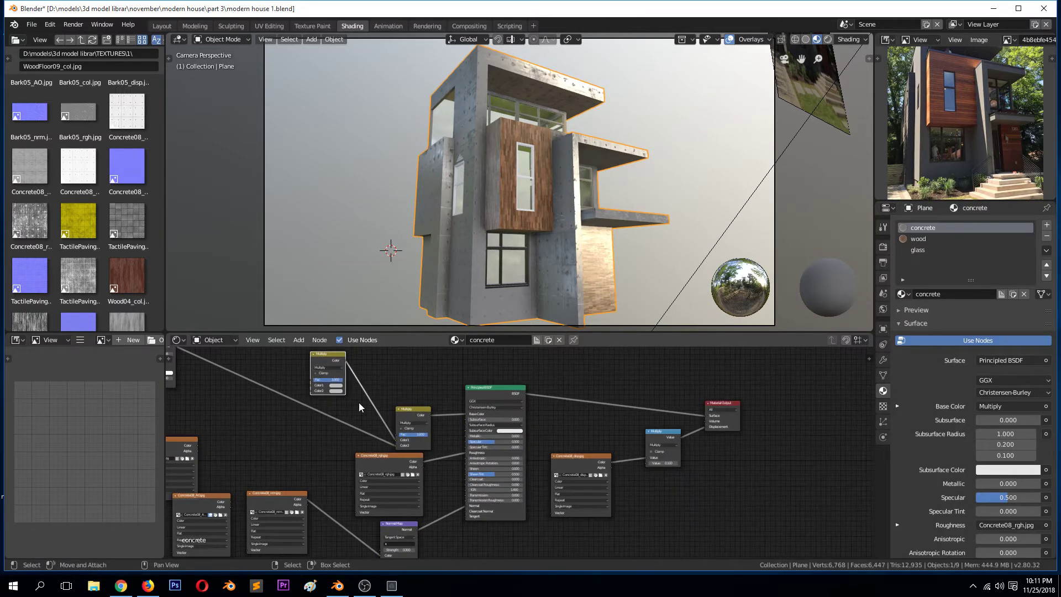
left_click_drag(408, 410, 416, 365)
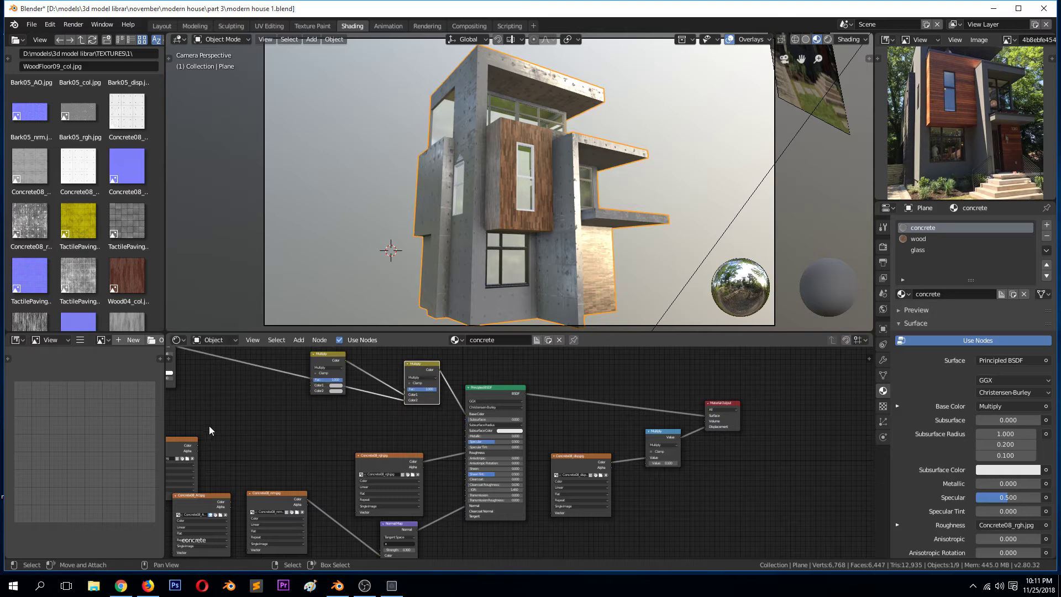
left_click_drag(192, 440, 197, 419)
scroll(229, 421, "down", 1)
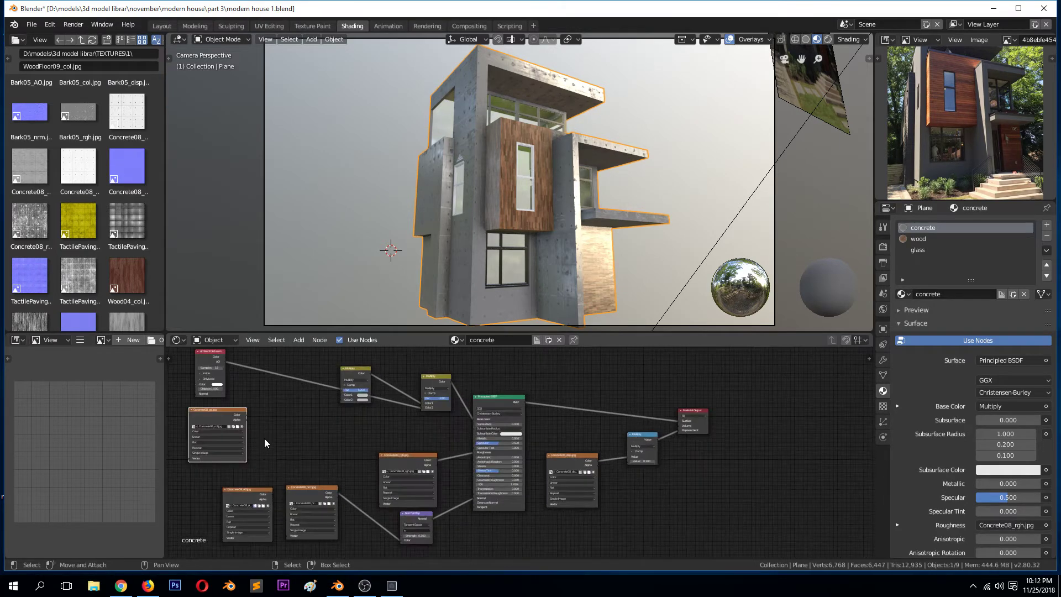
left_click_drag(363, 365, 352, 385)
left_click_drag(354, 377, 334, 418)
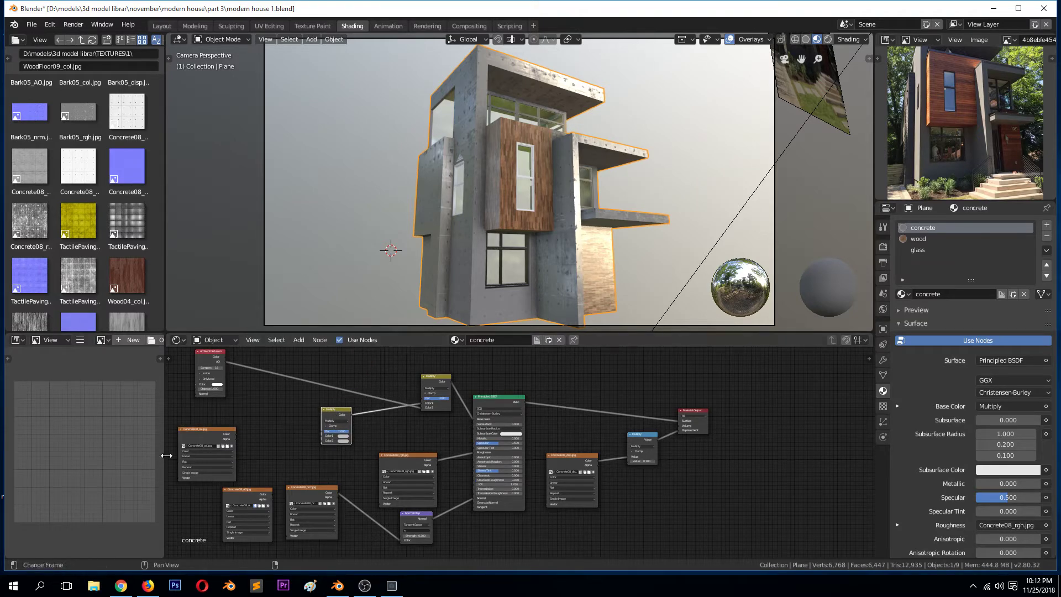
left_click_drag(223, 440, 224, 425)
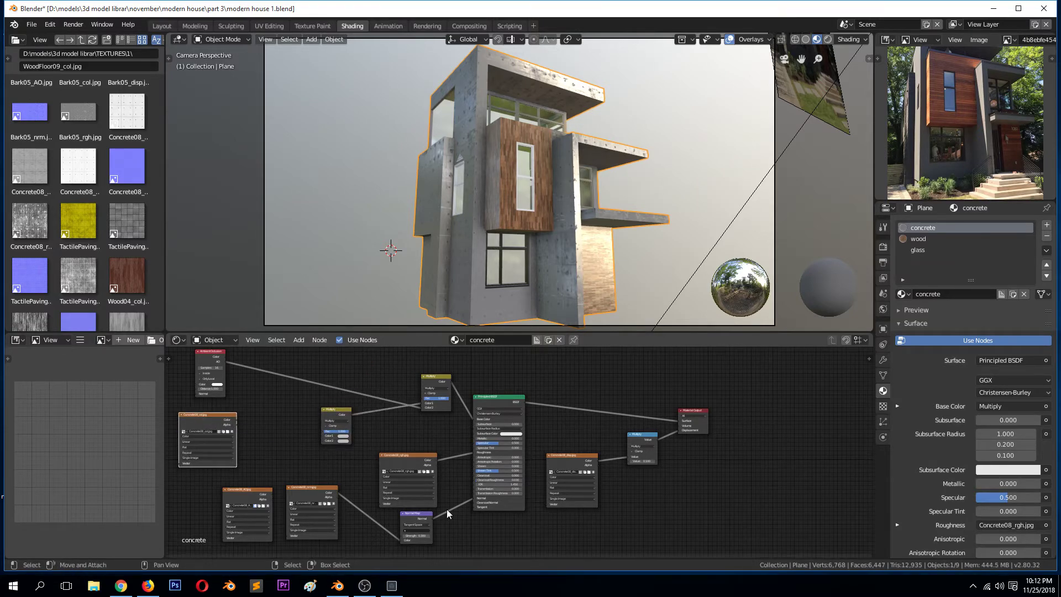
- Detach Concrete08_rgh.jpg from Roughness to compare the walls, reconnect it, reposition its node away from the shader and save the file
scroll(453, 495, "up", 2)
left_click_drag(463, 457, 421, 465)
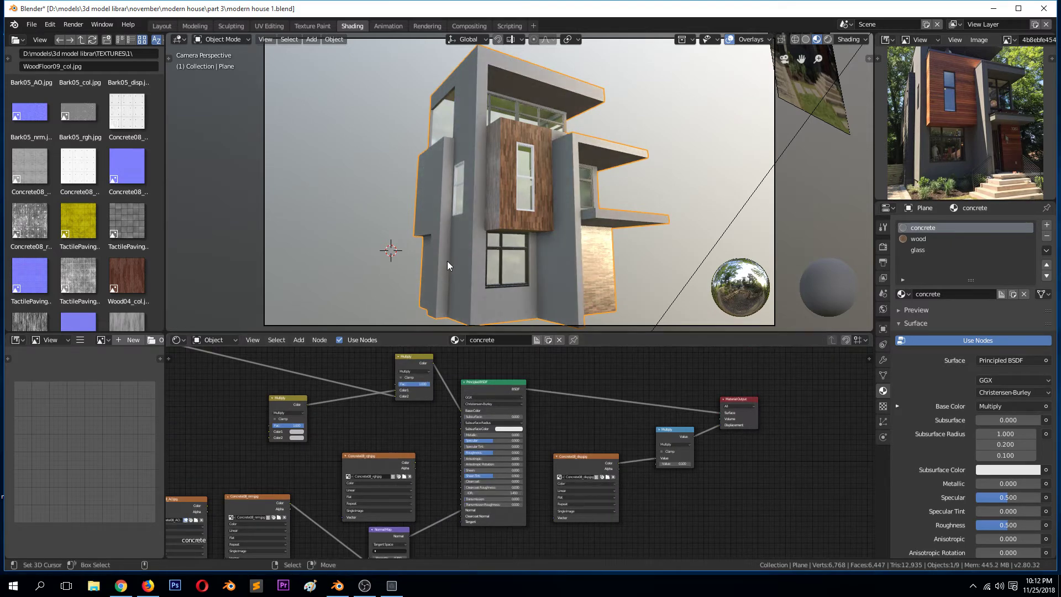
scroll(477, 264, "up", 4)
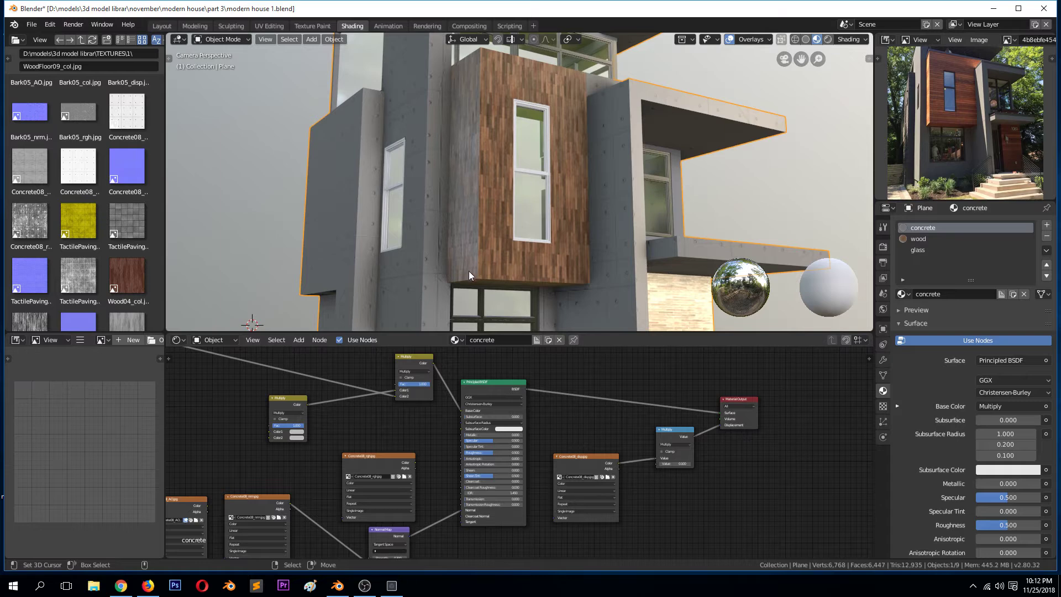
mouse_move(383, 466)
left_mouse_down()
mouse_move(374, 459)
mouse_move(463, 452)
left_mouse_up()
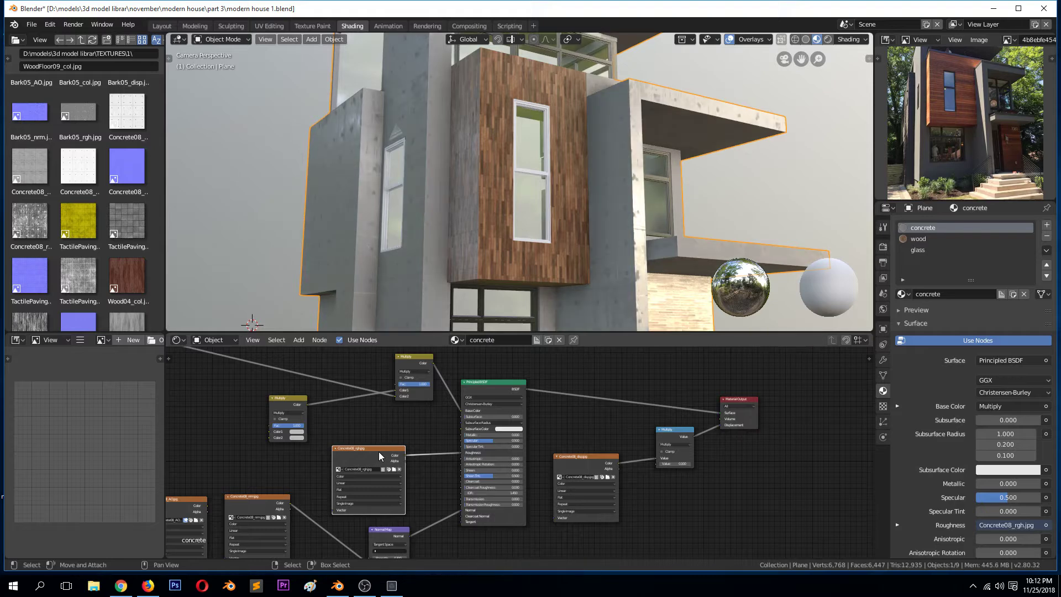
left_click_drag(379, 453, 330, 453)
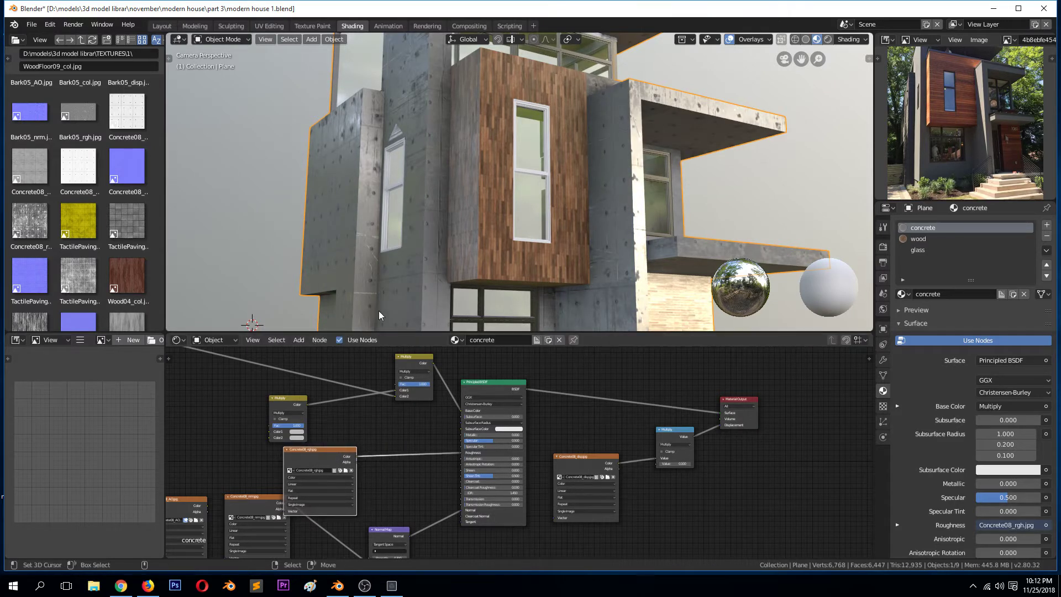
scroll(412, 248, "down", 5)
key("ctrl+s")
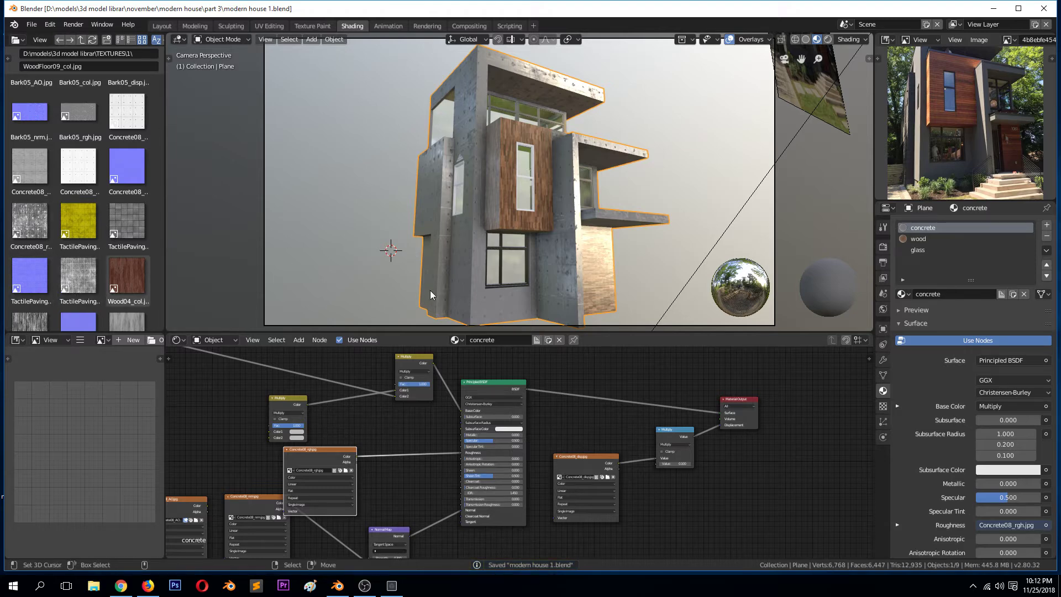
- Replace the Concrete08_rgh.jpg roughness texture with Wood04_rgh.jpg from the texture folder
scroll(124, 276, "down", 5)
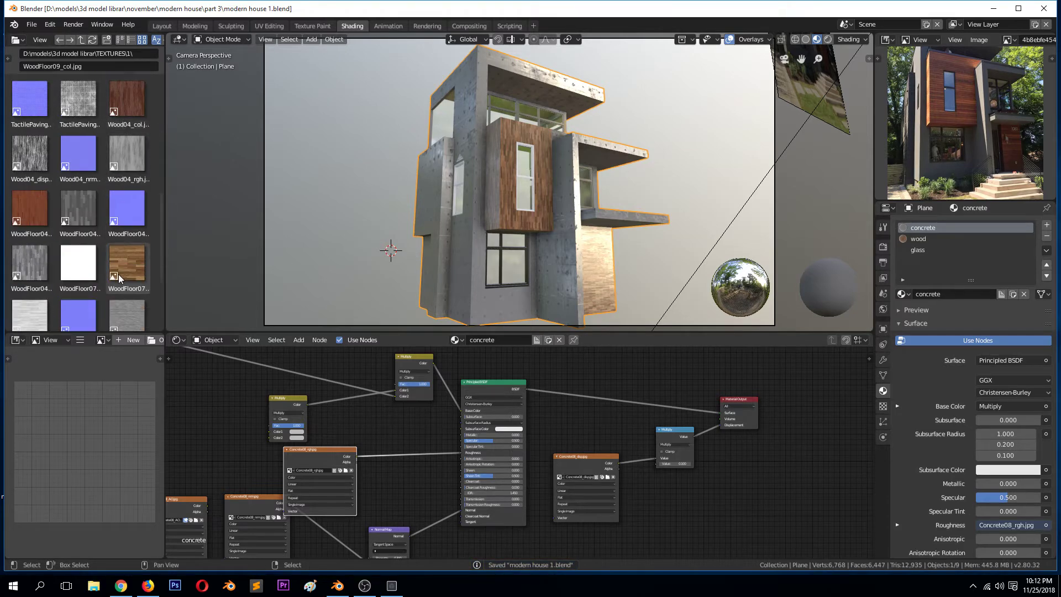
scroll(120, 276, "down", 3)
scroll(122, 279, "up", 5)
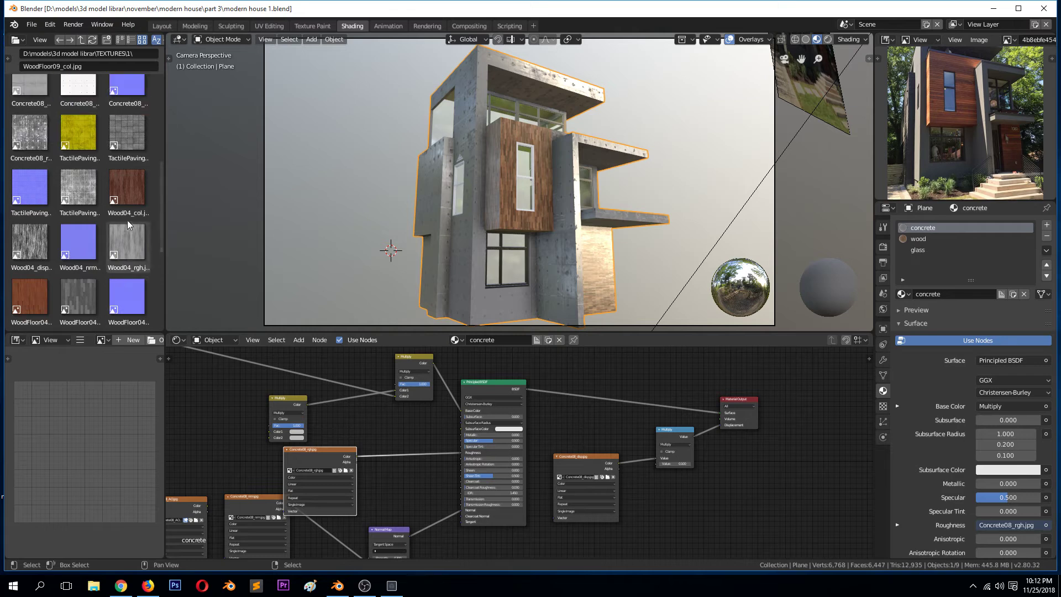
mouse_move(137, 188)
left_mouse_down()
mouse_move(174, 279)
mouse_move(122, 184)
mouse_move(154, 245)
mouse_move(134, 188)
mouse_move(122, 195)
mouse_move(169, 157)
mouse_move(144, 188)
mouse_move(170, 188)
mouse_move(155, 194)
left_mouse_up()
right_click(226, 189, "shift")
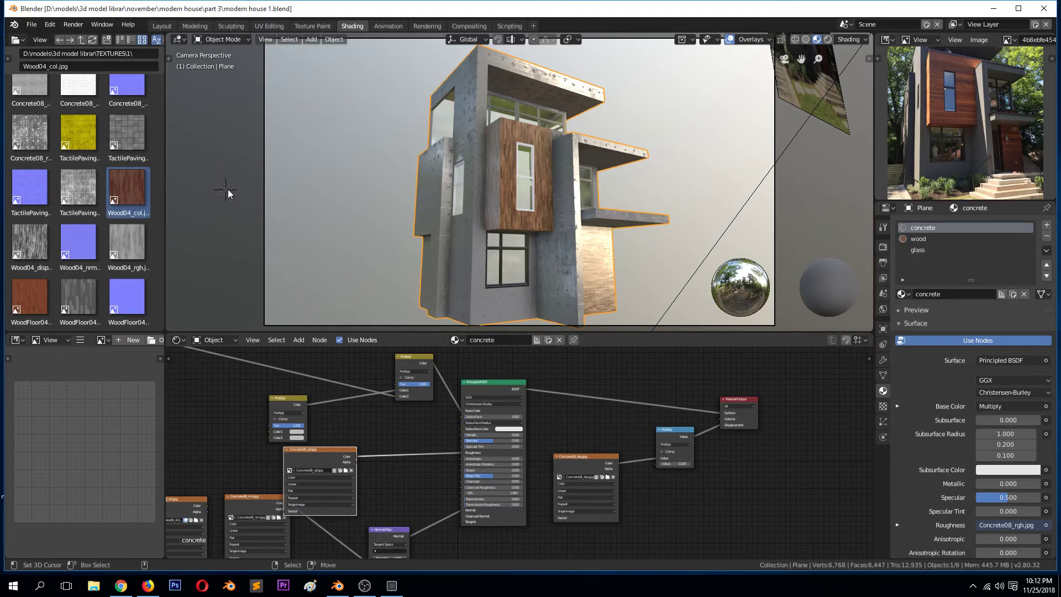
scroll(70, 271, "down", 2)
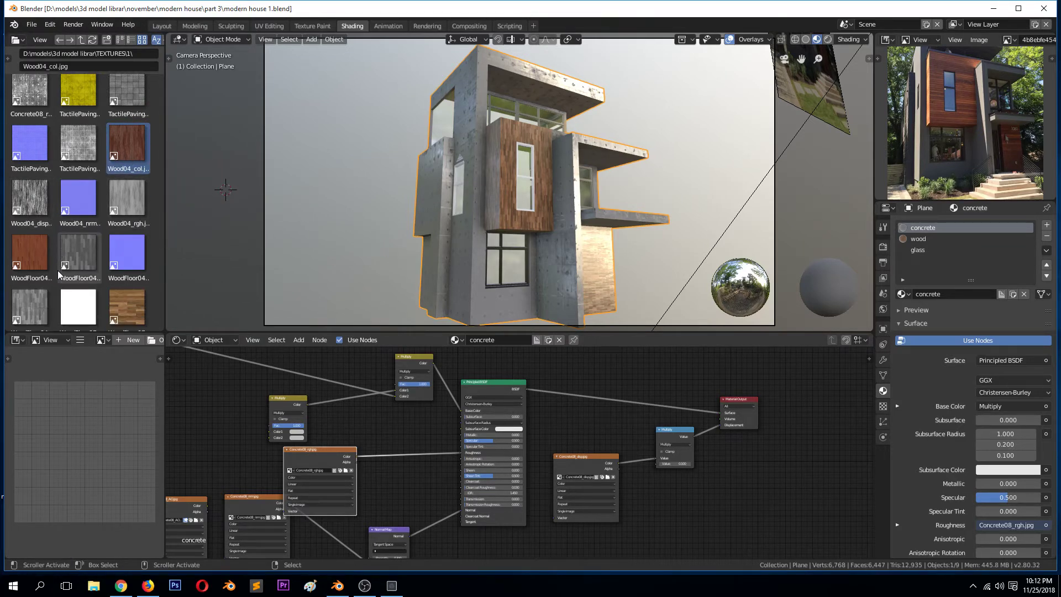
left_click_drag(127, 198, 462, 452)
left_click(326, 455)
key("x")
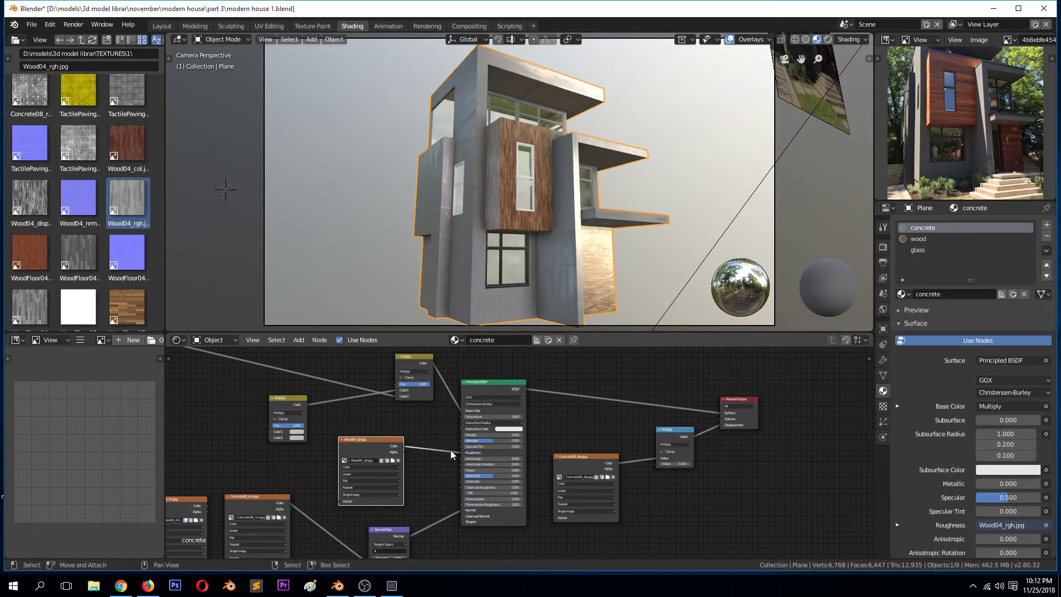
right_click(417, 268, "shift")
scroll(347, 424, "down", 1)
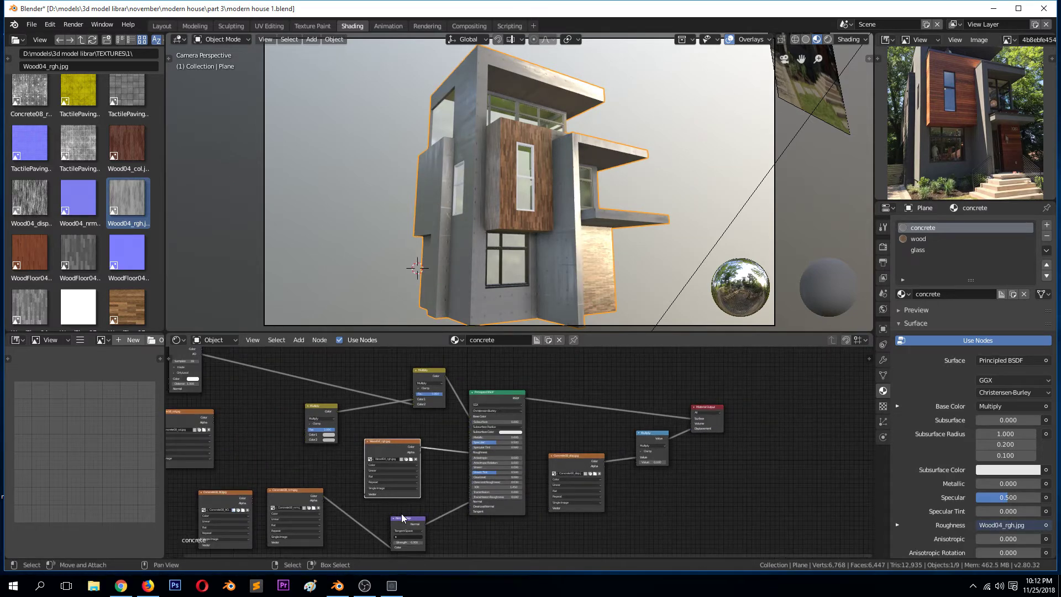
- Delete the unlinked concrete image node and the concrete normal image node beside it
left_click(220, 502)
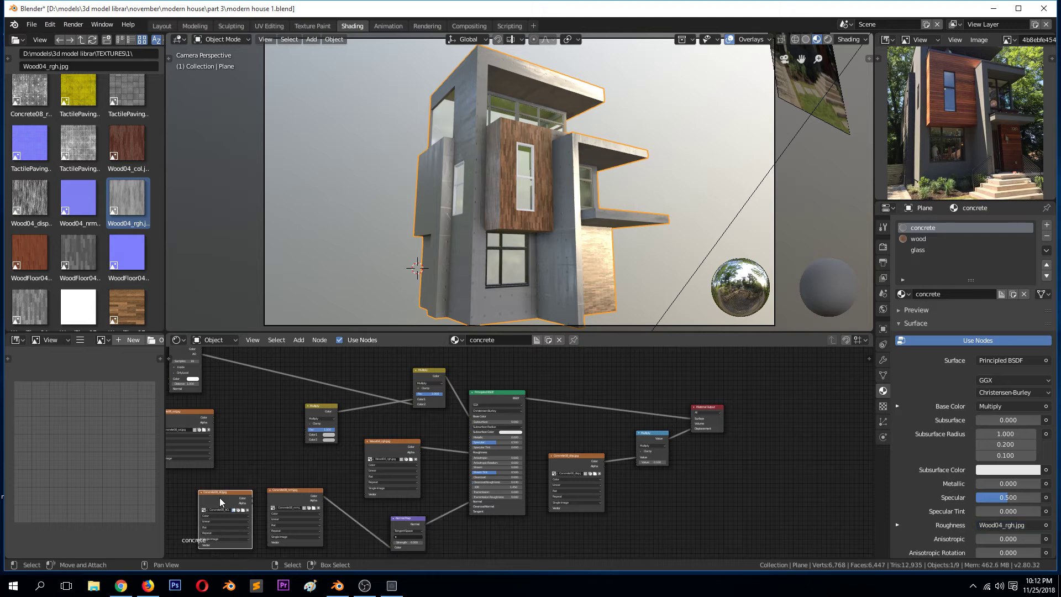
key("x")
left_click(296, 497)
key("x")
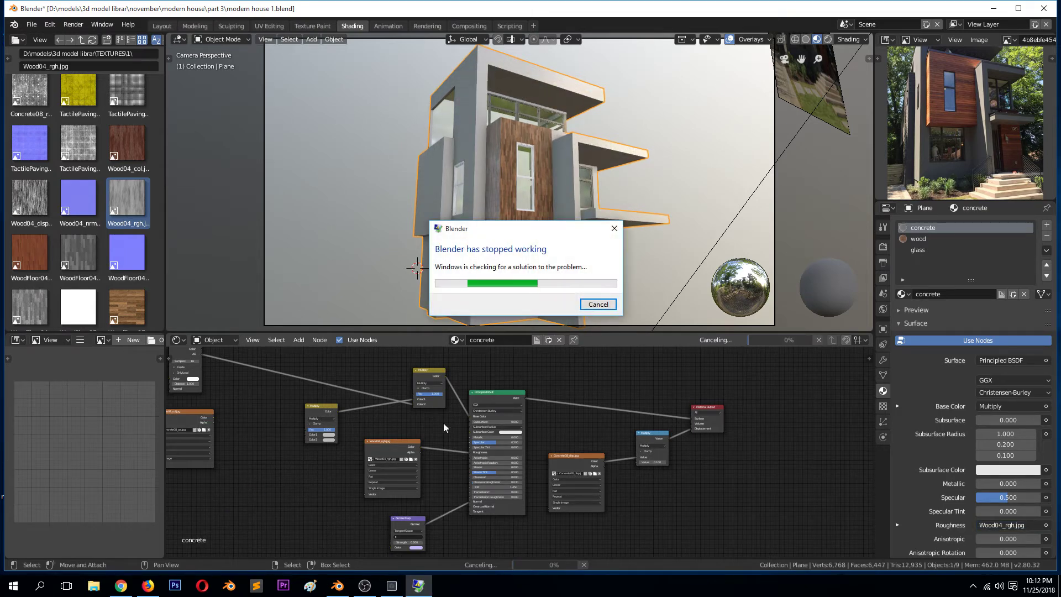
- Close the crash dialog, restart Blender, reopen the most recent modern house 1.blend and save it
left_click(597, 303)
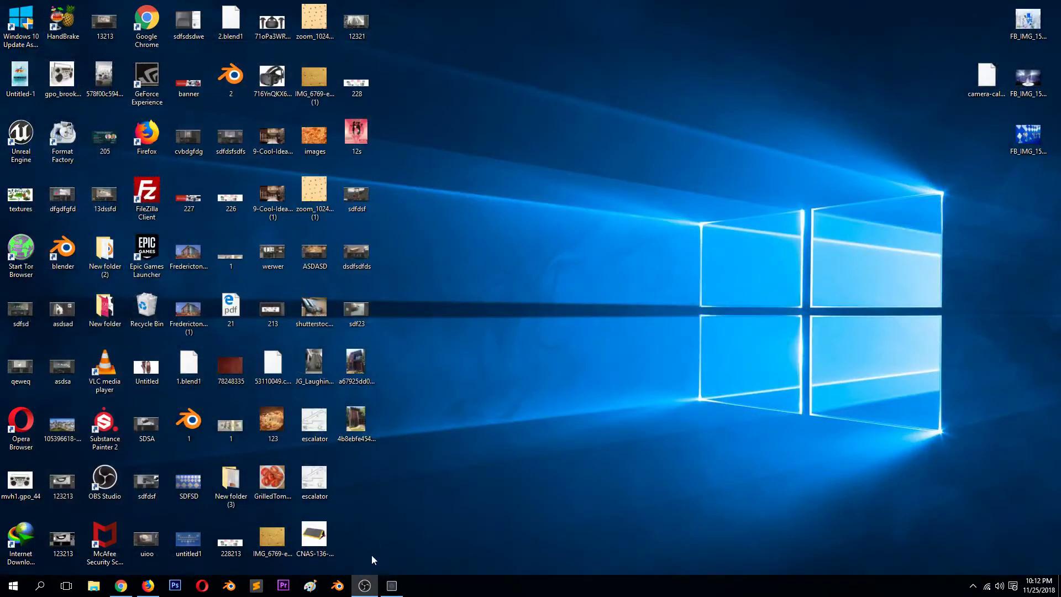
left_click(337, 586)
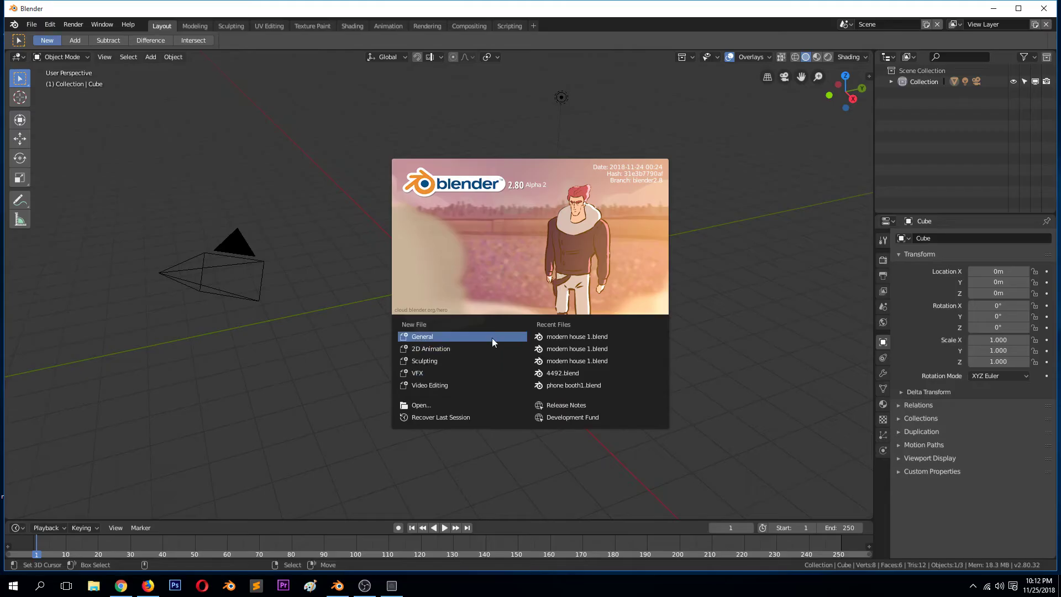
left_click(564, 336)
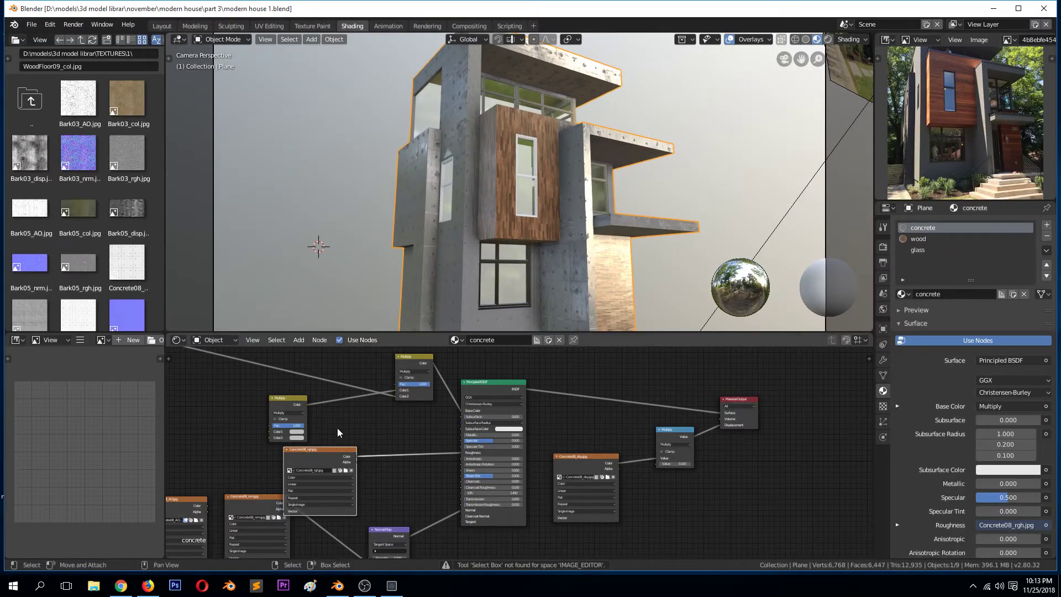
scroll(331, 420, "down", 2)
key("ctrl+s")
- Delete the concrete roughness, normal and two unlinked image nodes, keeping the displacement image node
scroll(138, 280, "down", 10)
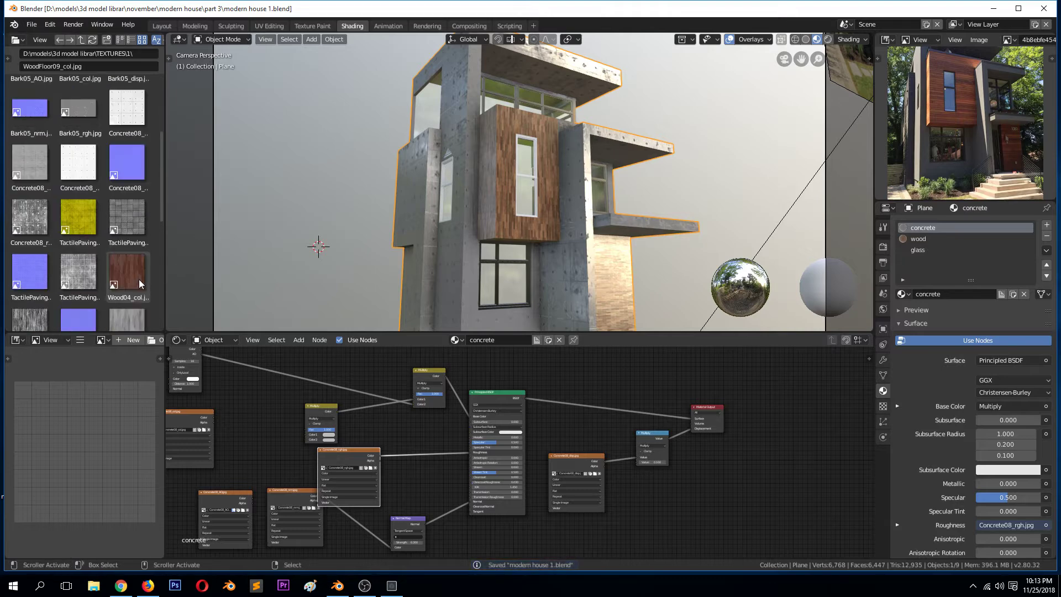
key("x")
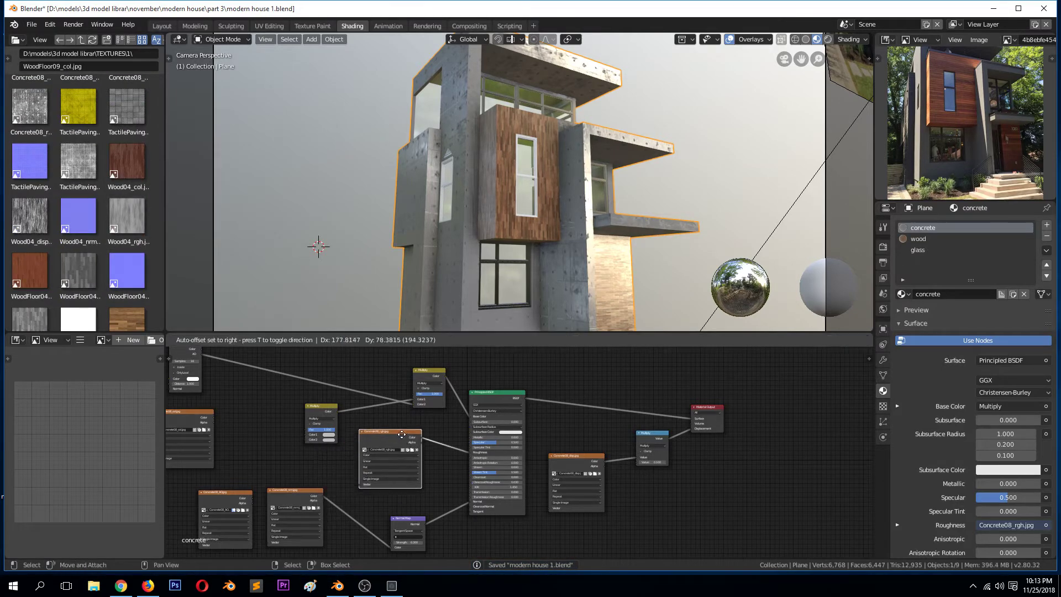
left_click(272, 504)
key("x")
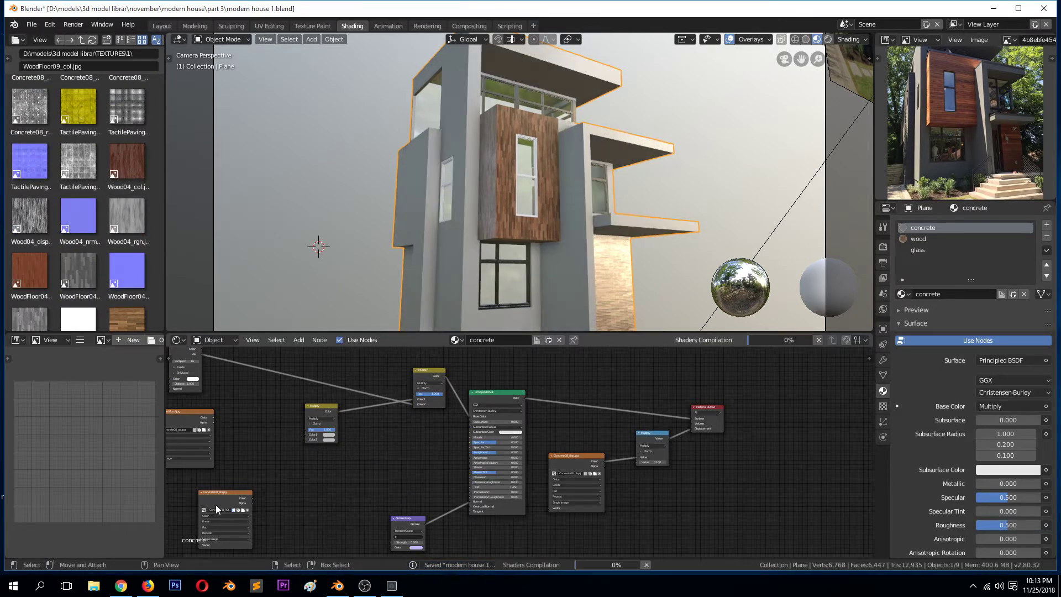
left_click(193, 417)
key("x")
left_click(234, 499)
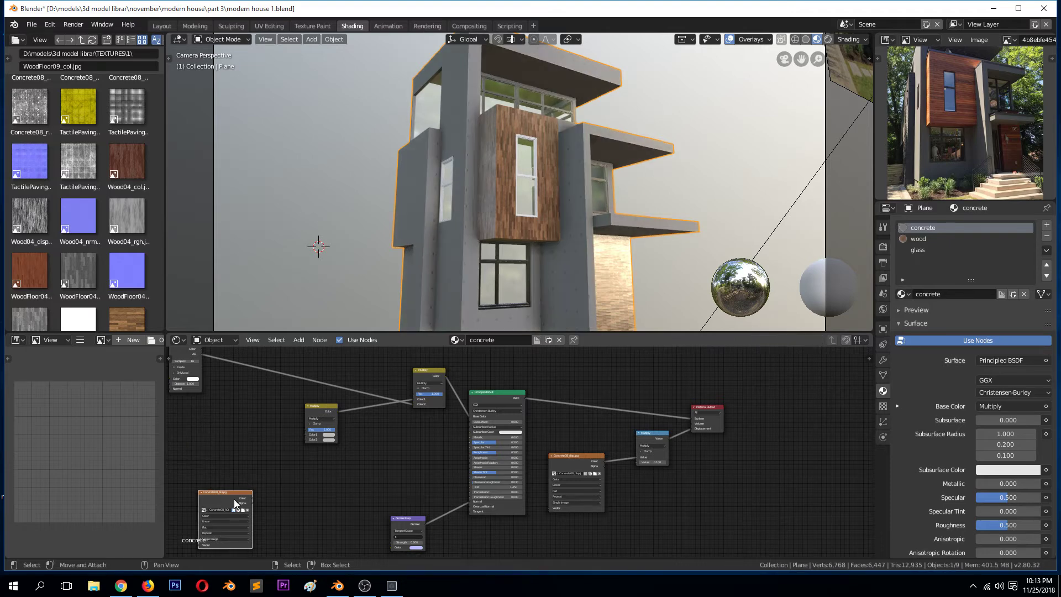
key("x")
- Connect Wood04_rgh.jpg to the Principled BSDF's Roughness and place its node close to the shader
mouse_move(118, 223)
left_mouse_down()
mouse_move(260, 426)
mouse_move(252, 465)
mouse_move(469, 453)
left_mouse_up()
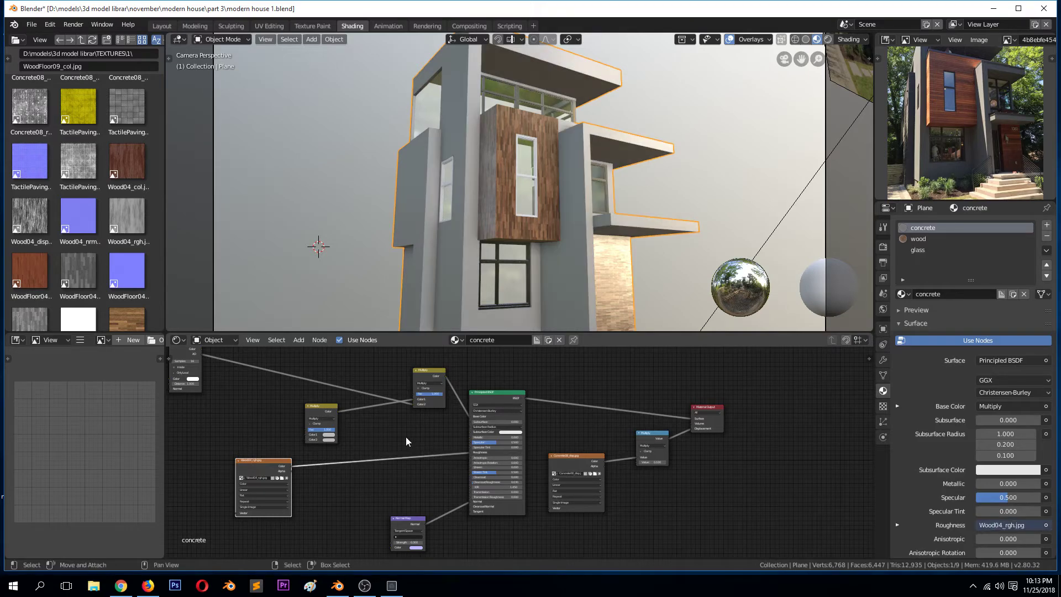
middle_click_drag(375, 180, 420, 152)
left_click_drag(280, 471, 414, 445)
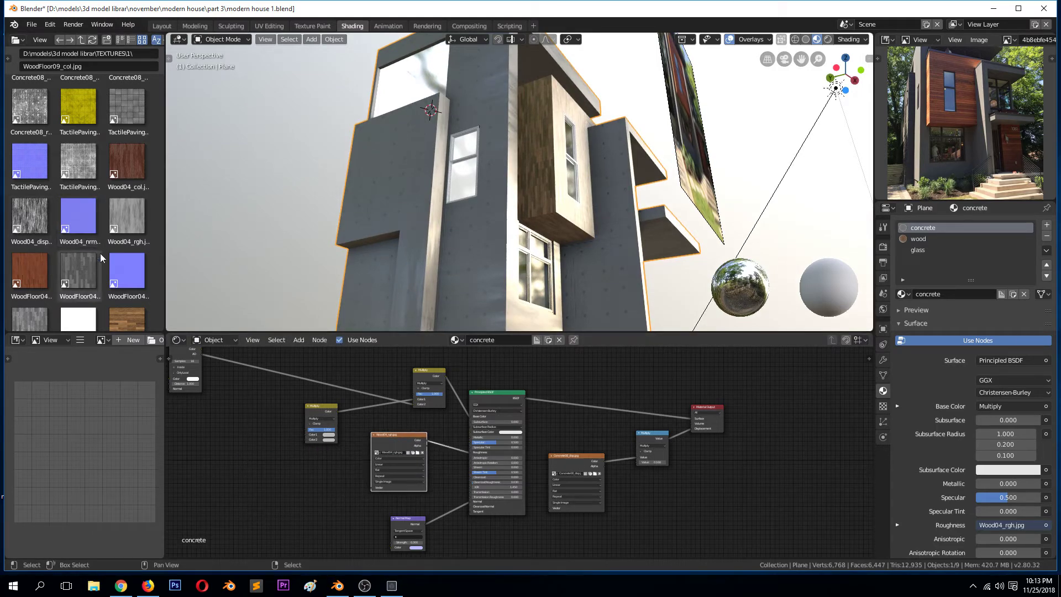
- Try Wood04_nrm.jpg as the Normal Map node's colour, inspect the walls and delete the image node
mouse_move(78, 216)
left_mouse_down()
mouse_move(265, 472)
mouse_move(394, 547)
left_mouse_up()
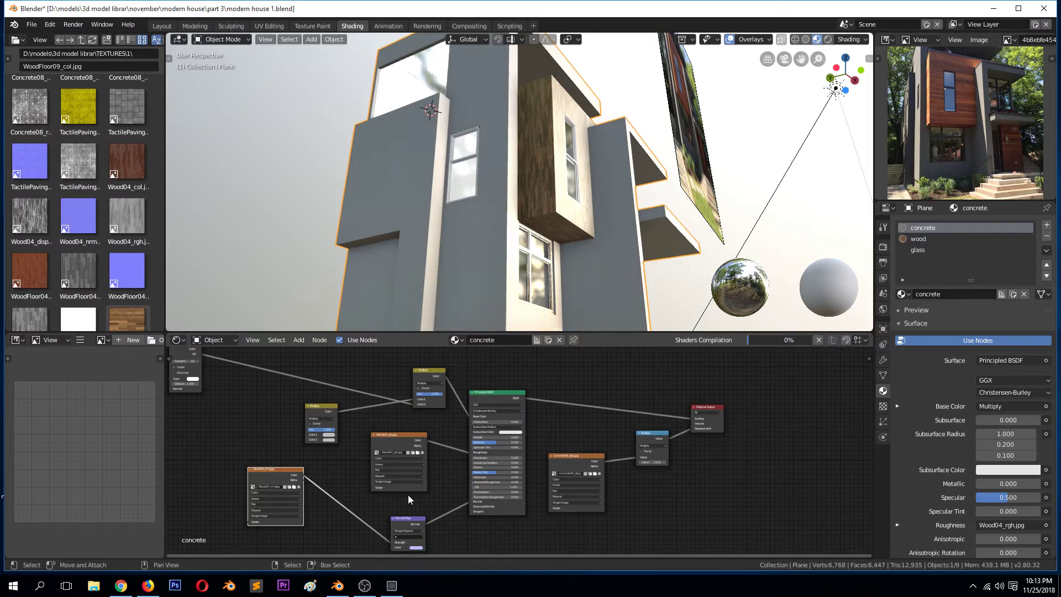
middle_click_drag(452, 263, 412, 295)
key("x")
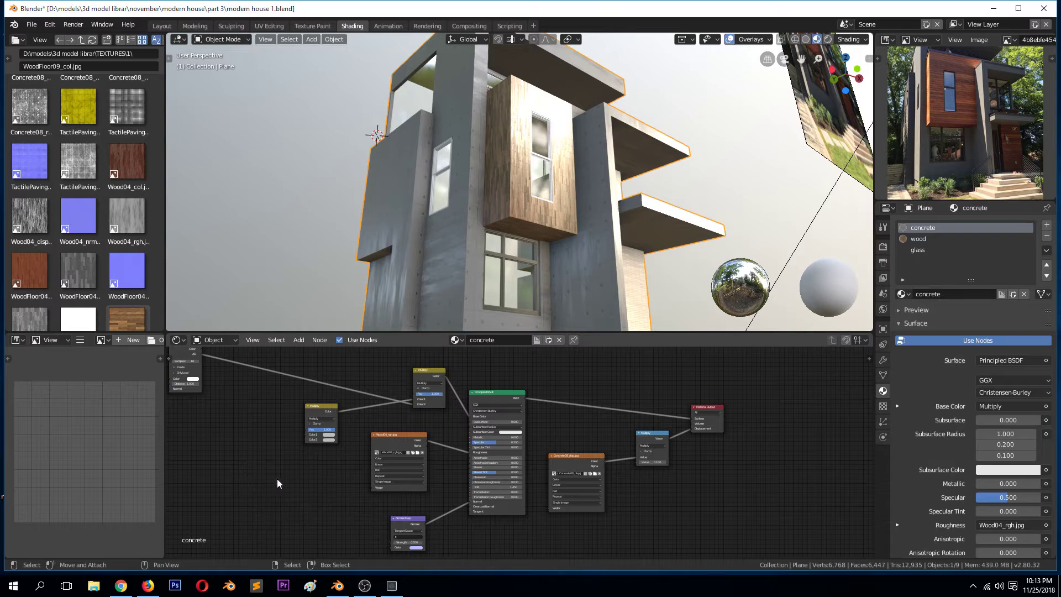
- Add Wood04_nrm.jpg to the concrete material and connect it to the Normal Map node's Color input
scroll(76, 254, "up", 2)
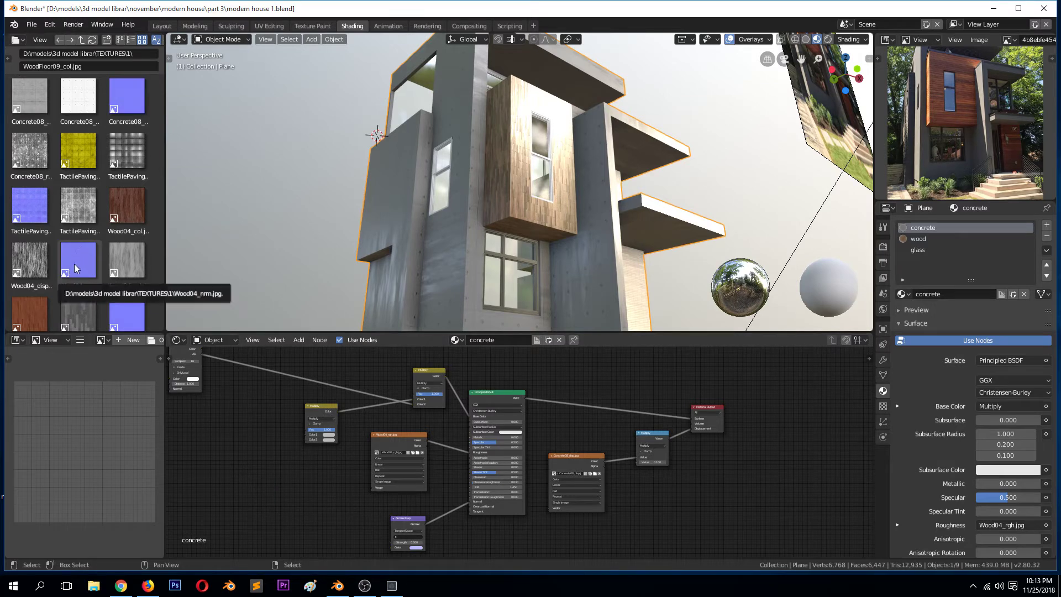
mouse_move(76, 268)
left_mouse_down()
mouse_move(247, 500)
mouse_move(393, 544)
left_mouse_up()
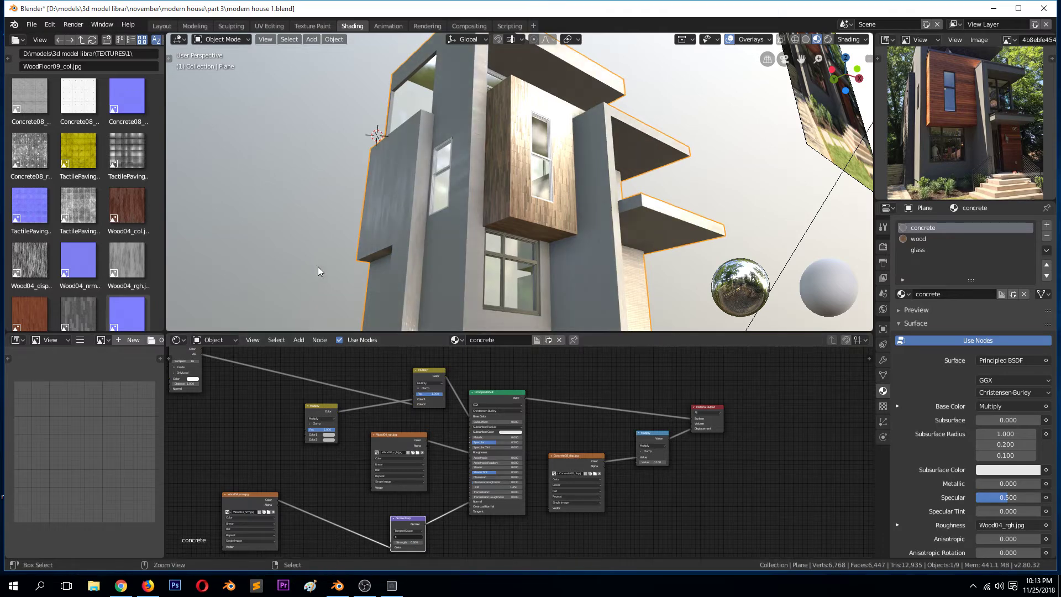
- Save the file and add Wood04_disp.jpg as an image texture node in the concrete material
key("ctrl+s")
middle_click_drag(341, 254, 372, 256)
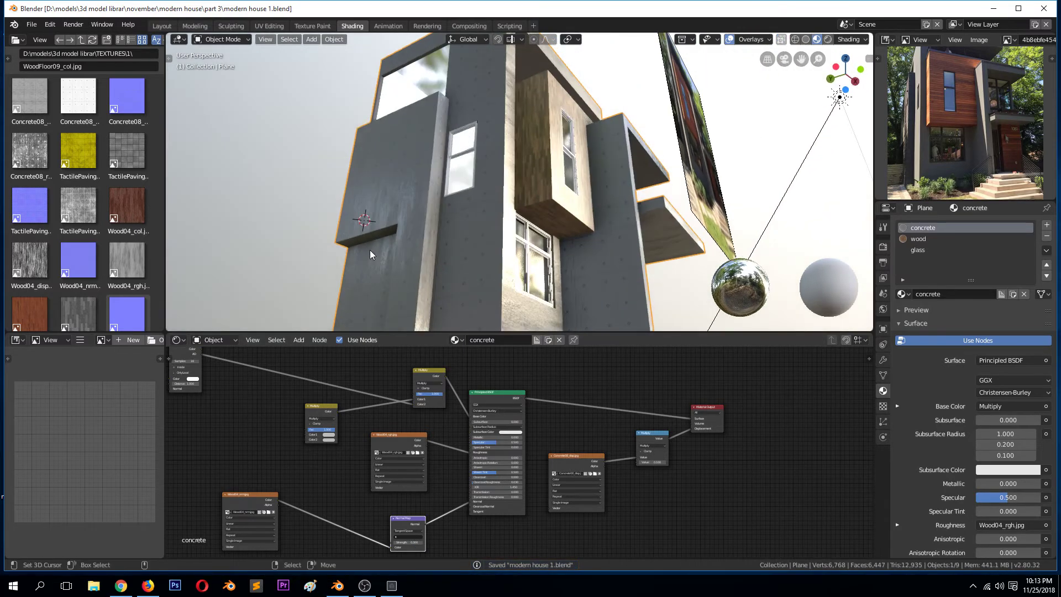
scroll(93, 259, "down", 1)
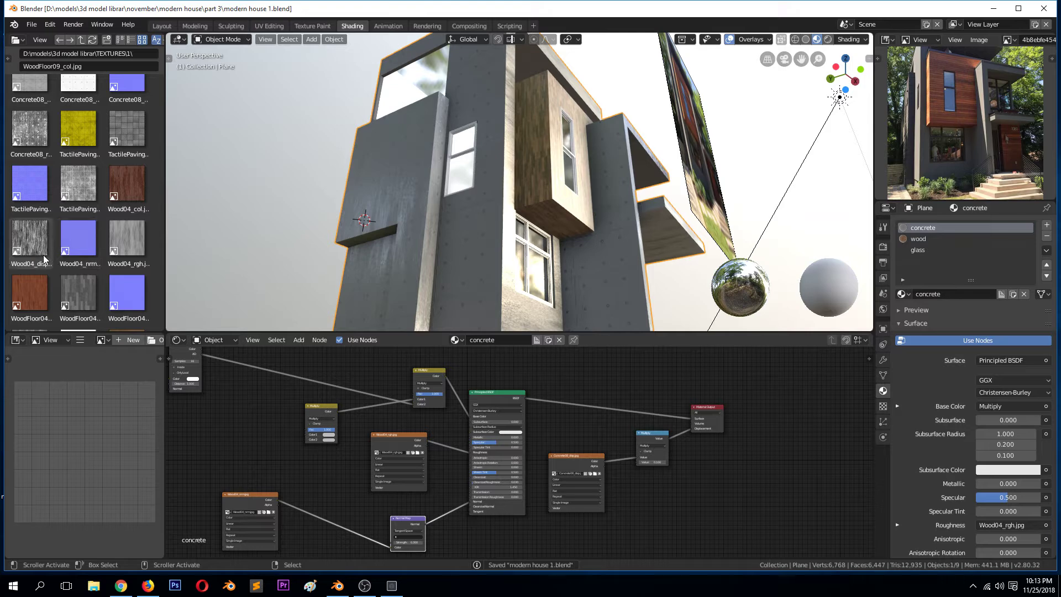
left_click_drag(44, 254, 572, 525)
left_click_drag(632, 507, 630, 504)
left_click(118, 261)
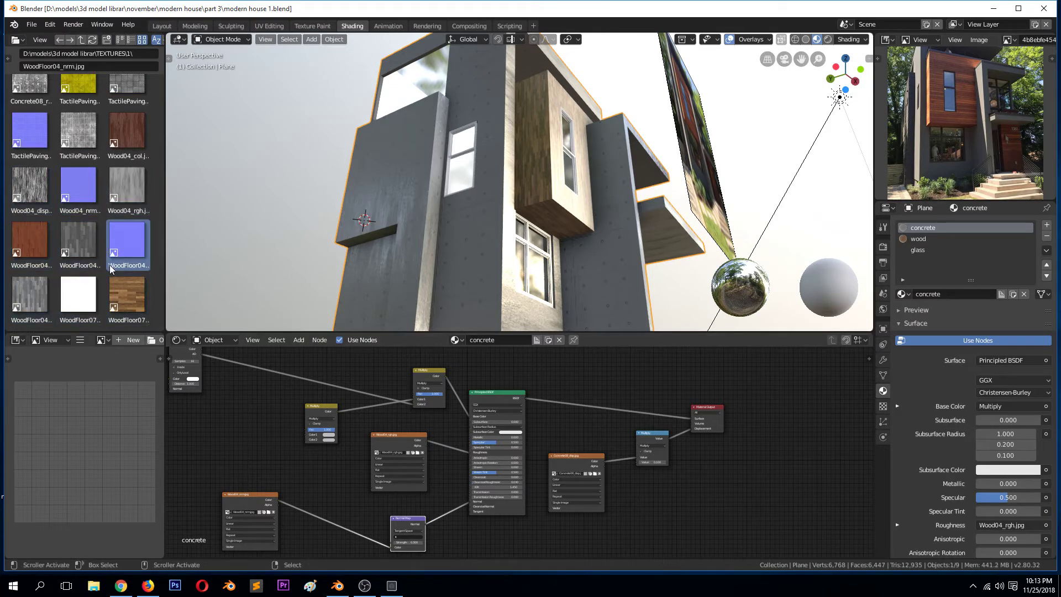
left_click_drag(20, 184, 666, 516)
- Delete the concrete displacement image node, connect Wood04_disp.jpg to the displacement Multiply node in its place, and save
left_click(583, 463)
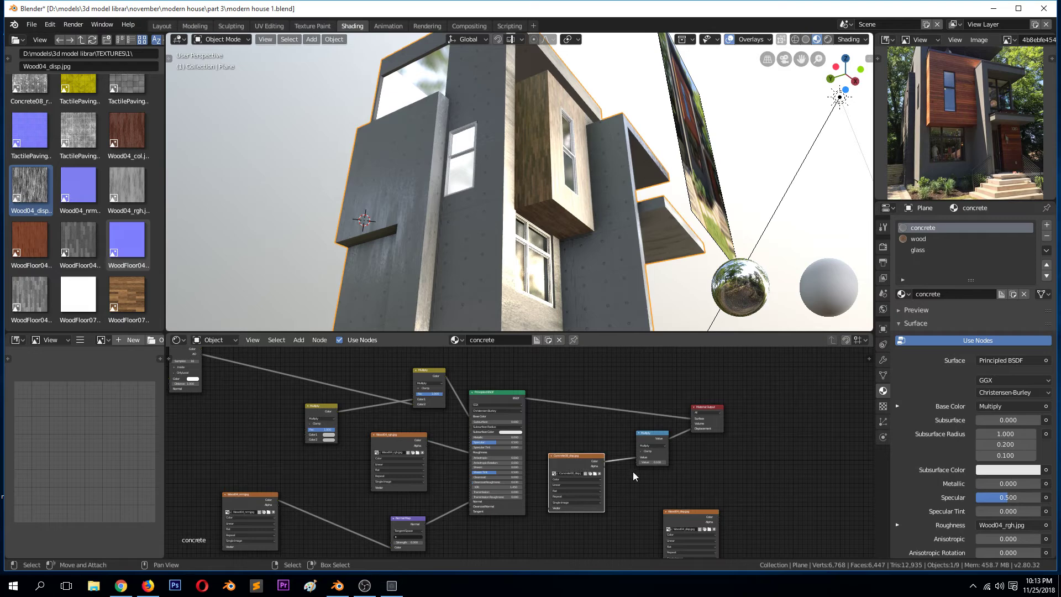
key("Delete")
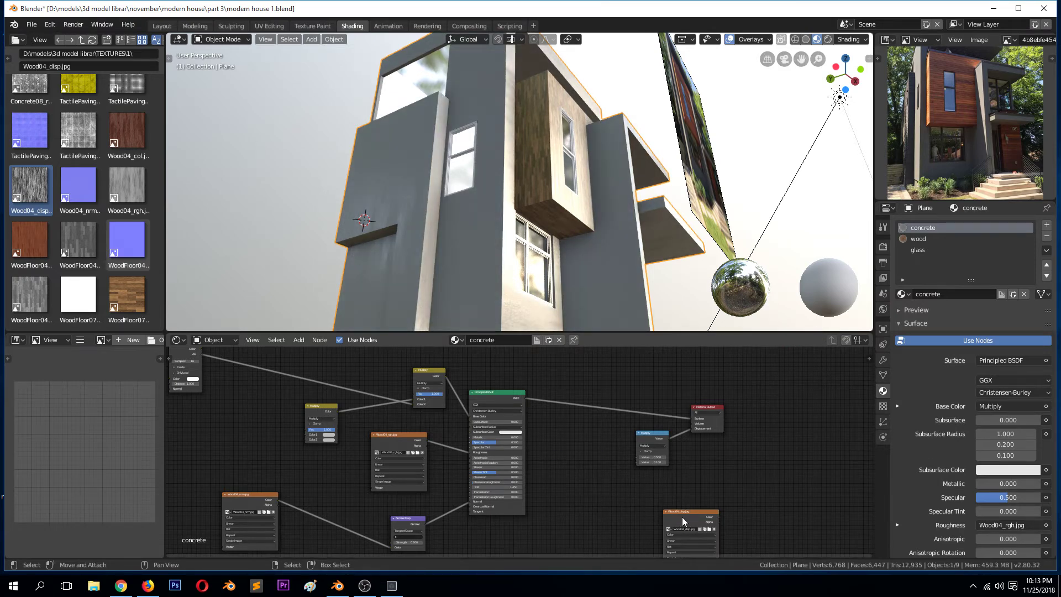
left_click_drag(682, 516, 638, 457)
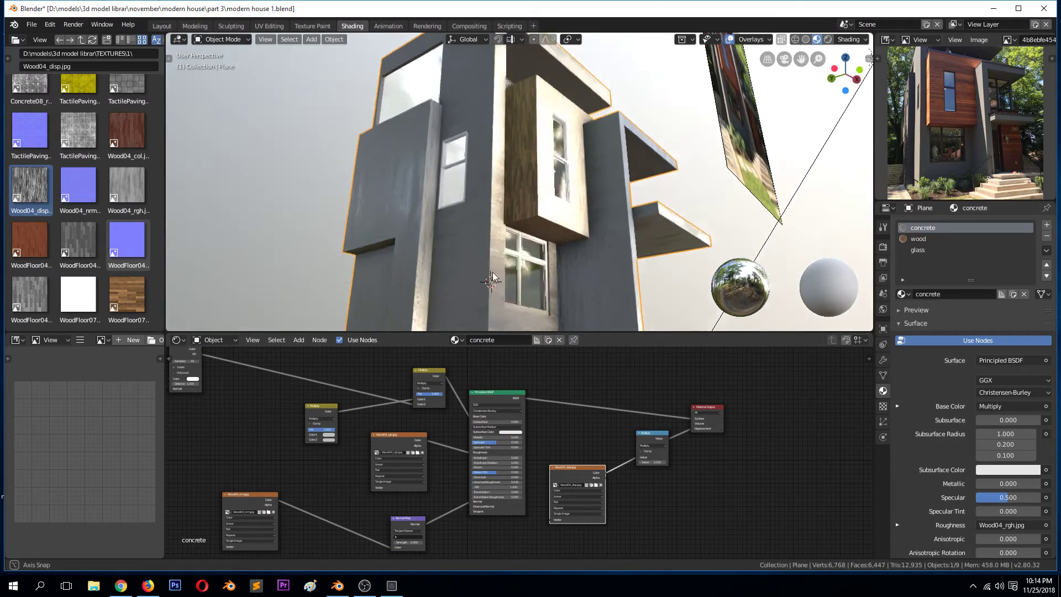
scroll(472, 281, "down", 4)
key("ctrl+s")
scroll(471, 278, "up", 5)
middle_click_drag(471, 279, 546, 291)
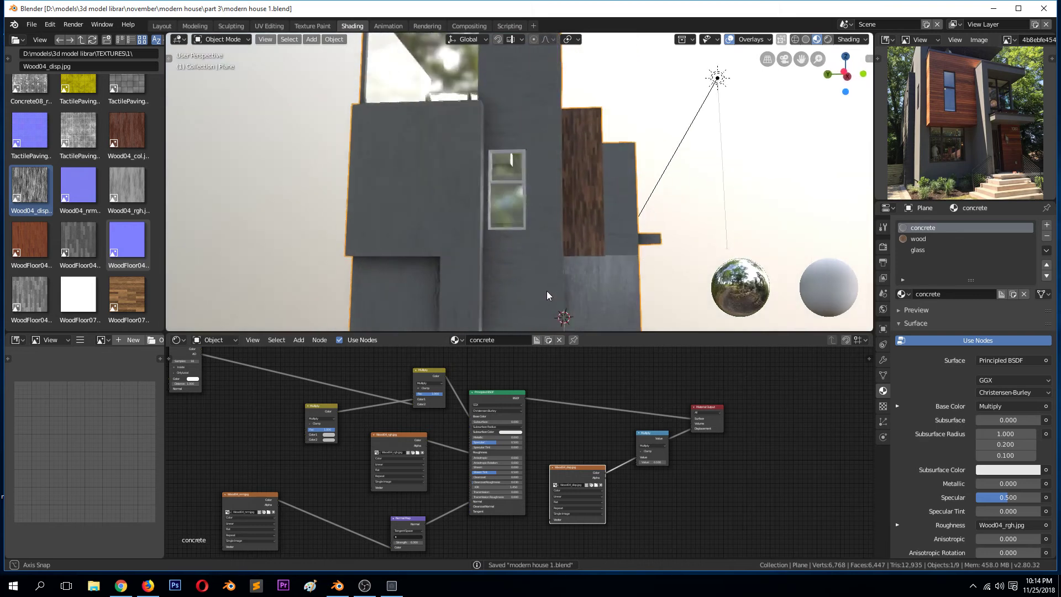
- Add Wood04_col.jpg to the concrete material, connect it to the leftmost Multiply node's Color1, and inspect the walls through the camera
scroll(323, 410, "up", 3)
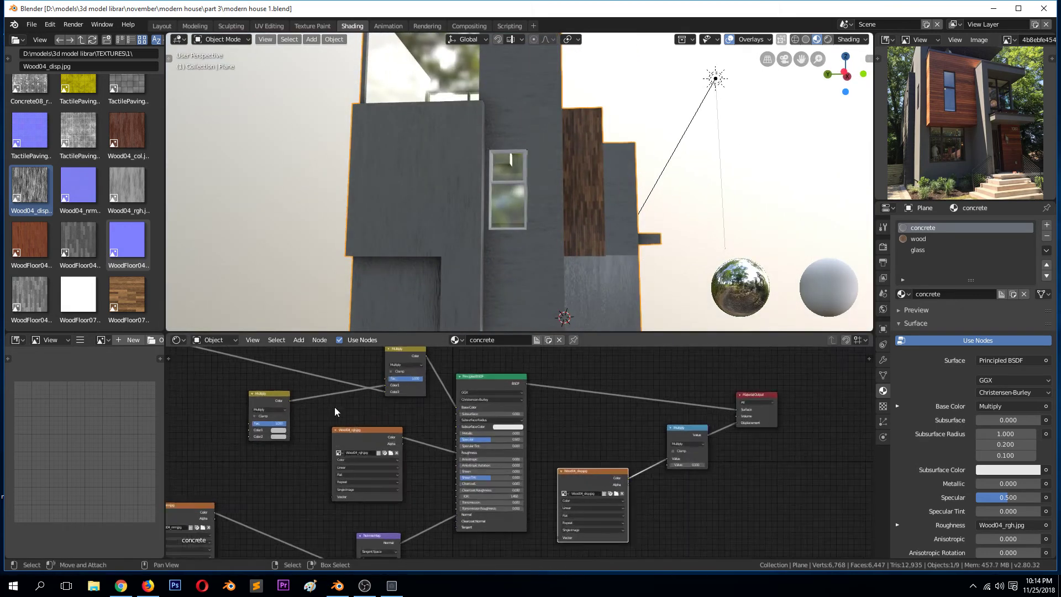
scroll(340, 409, "down", 2)
left_click_drag(334, 419, 312, 415)
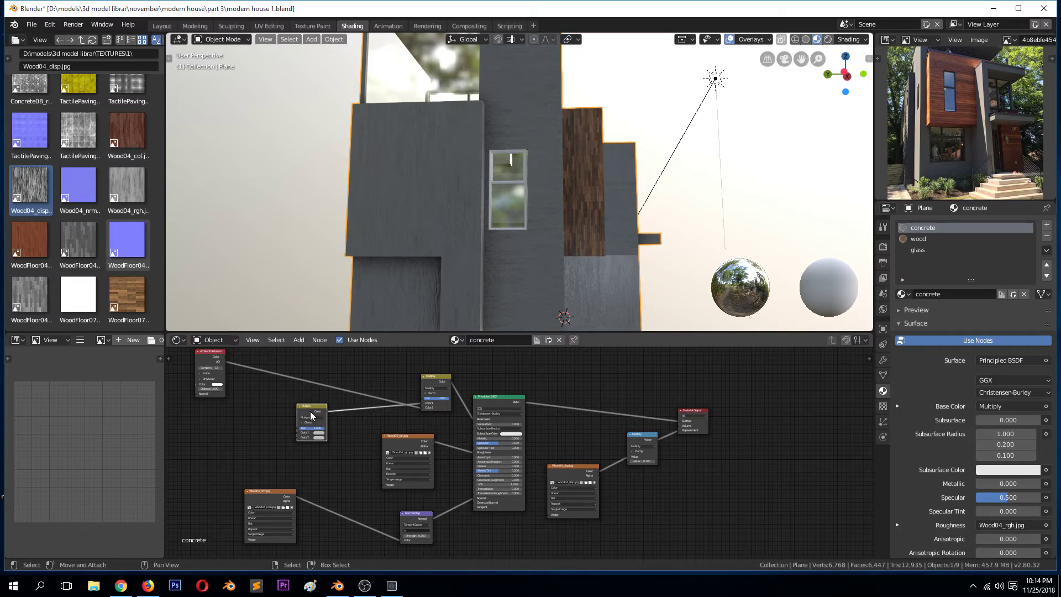
scroll(313, 415, "up", 1)
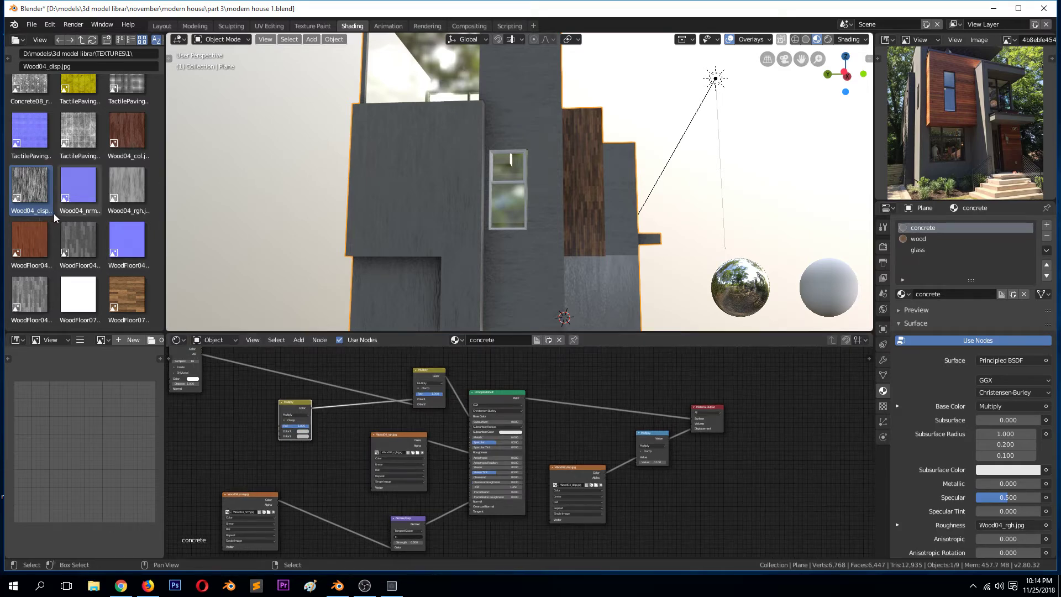
left_click_drag(127, 132, 278, 431)
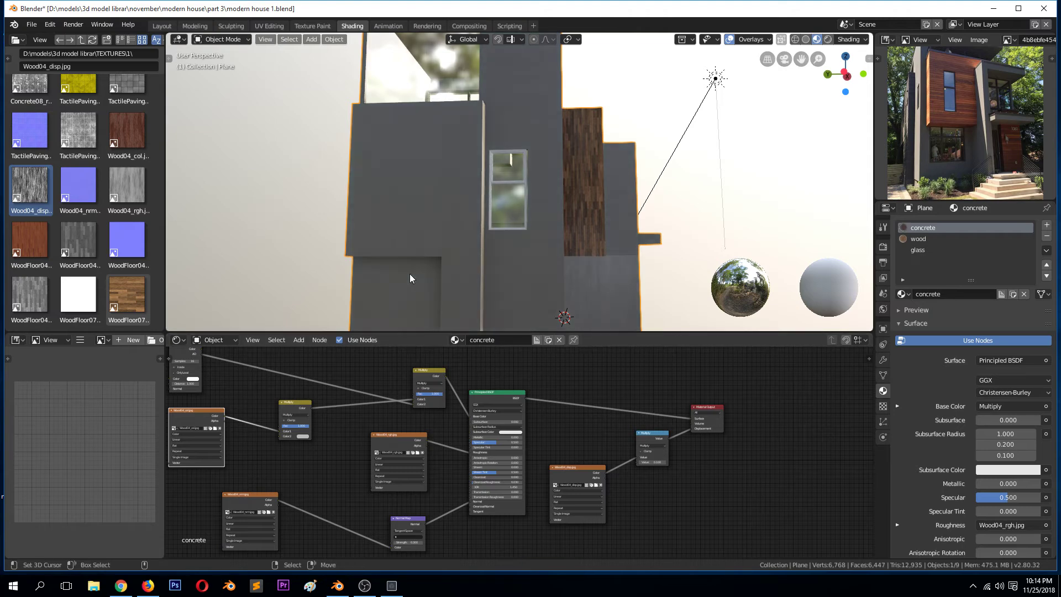
left_click(410, 274)
middle_click_drag(422, 273, 356, 242)
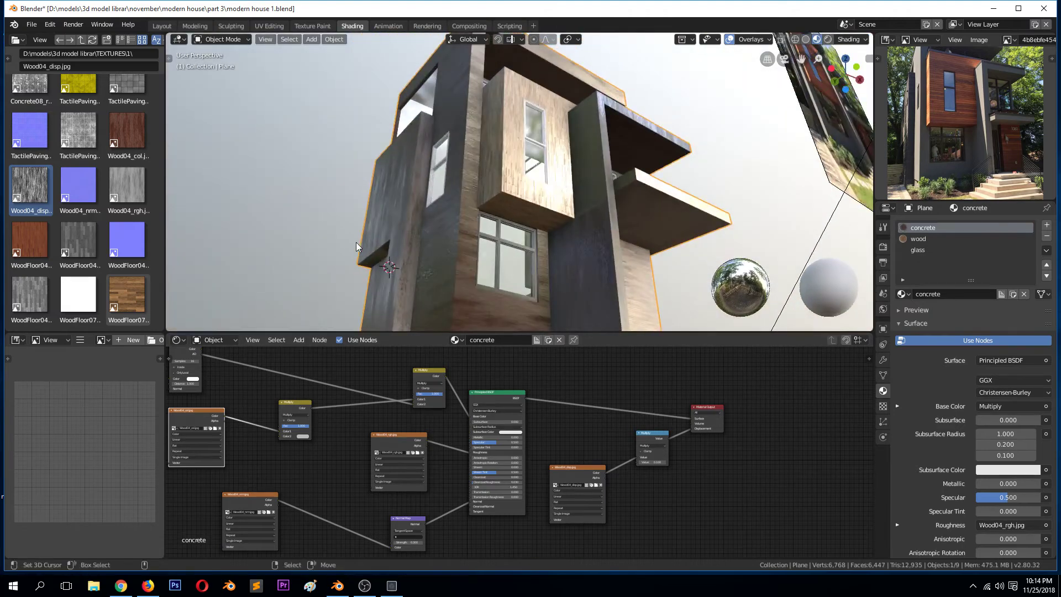
key("KP_0")
scroll(305, 506, "up", 2)
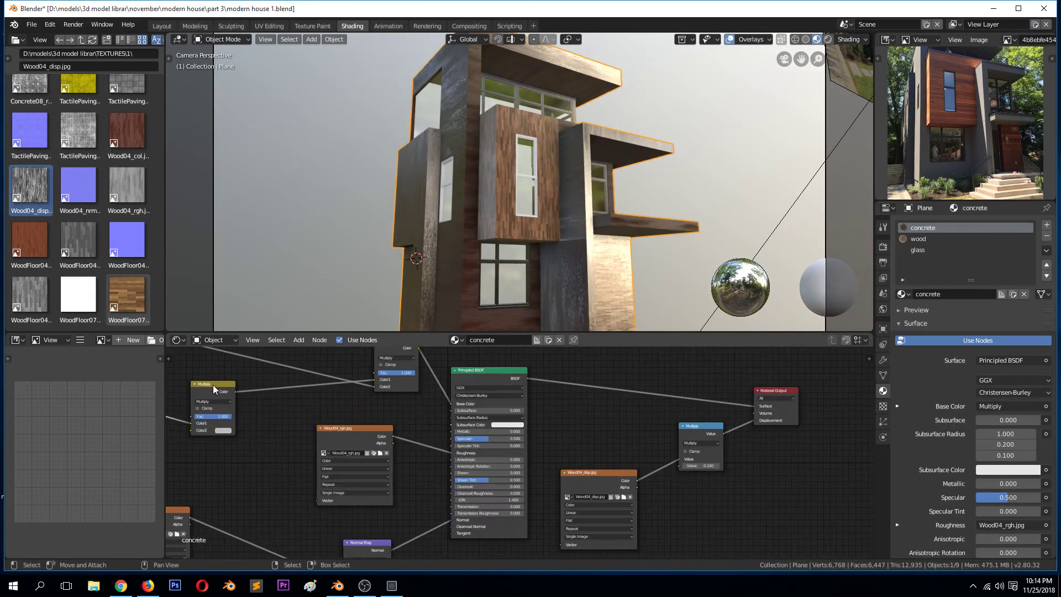
- Try Overlay blending with a dark brown Color2 on the mix node fed by Wood04_col.jpg and inspect the house
left_click_drag(213, 384, 267, 393)
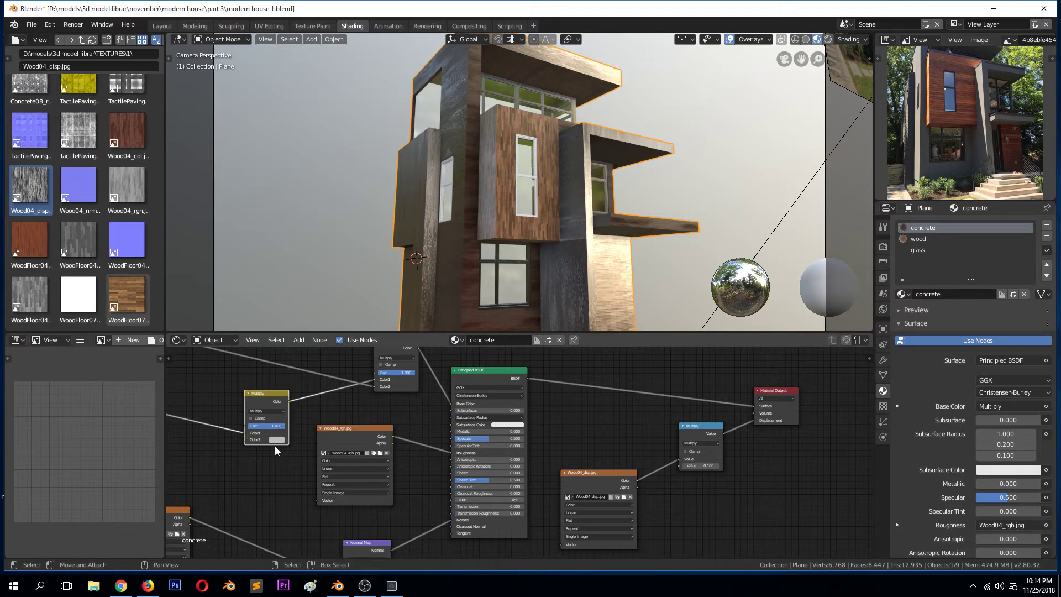
left_click(281, 411)
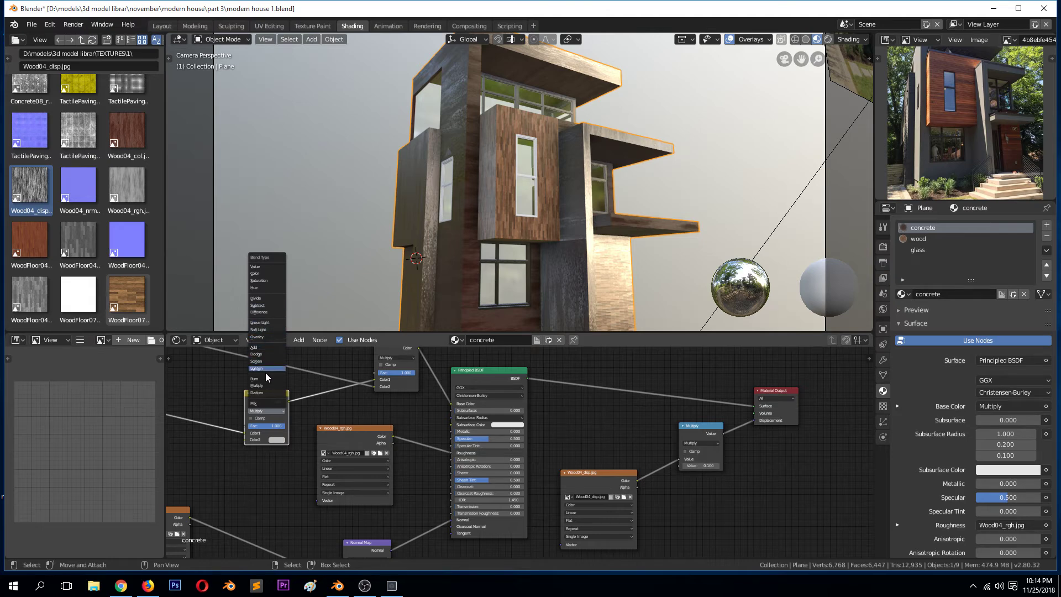
left_click(264, 337)
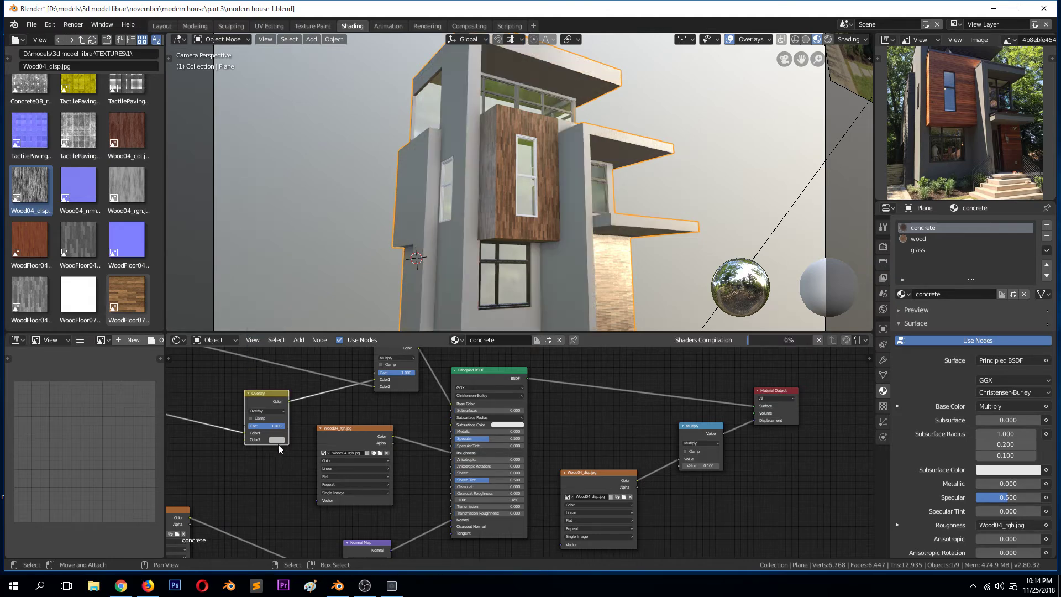
left_click(276, 441)
left_click(284, 386)
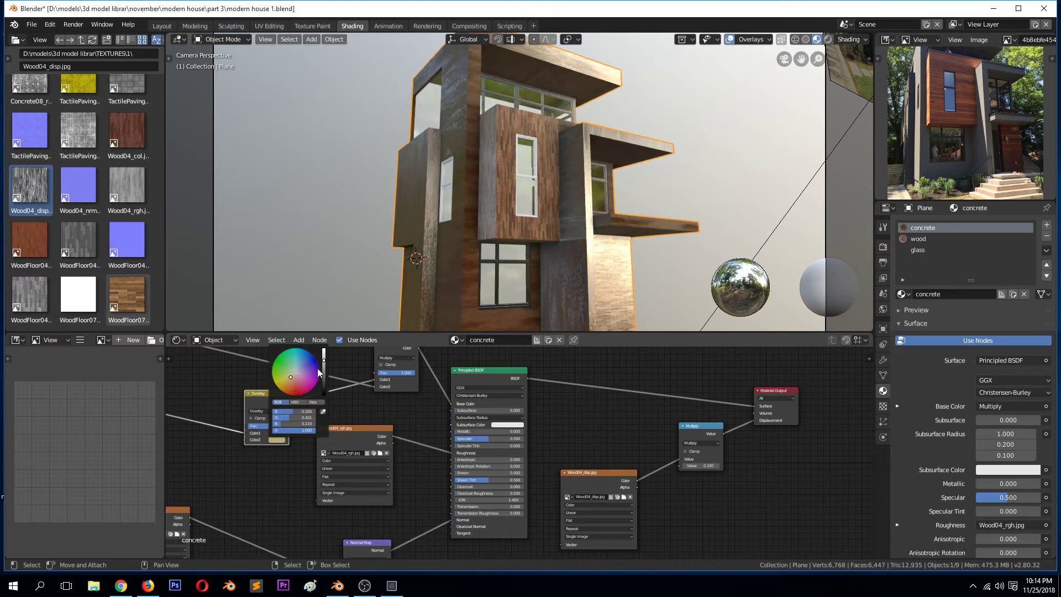
left_click_drag(320, 373, 323, 386)
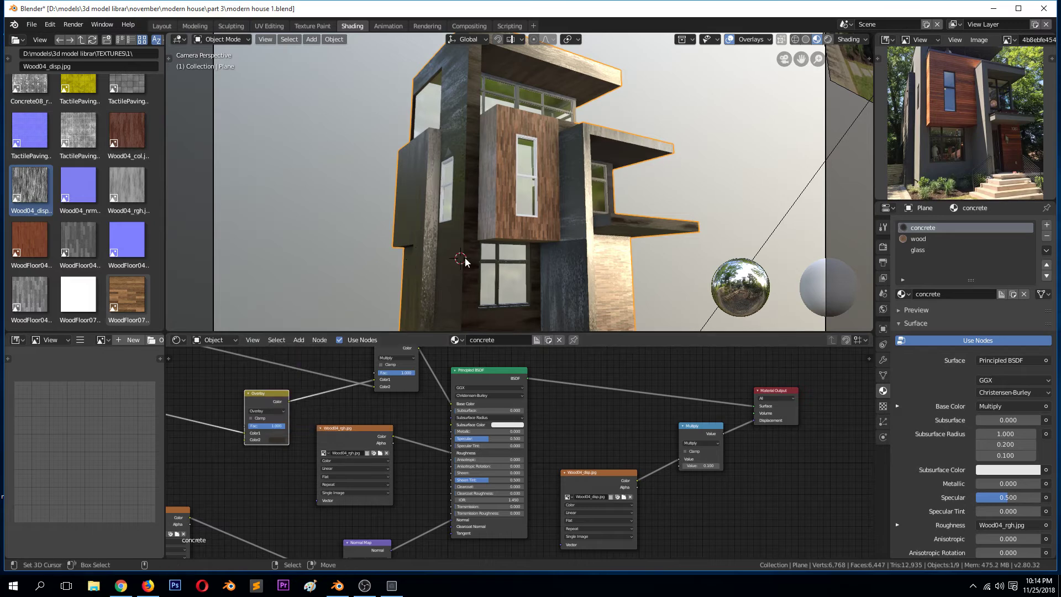
middle_click_drag(468, 268, 342, 242)
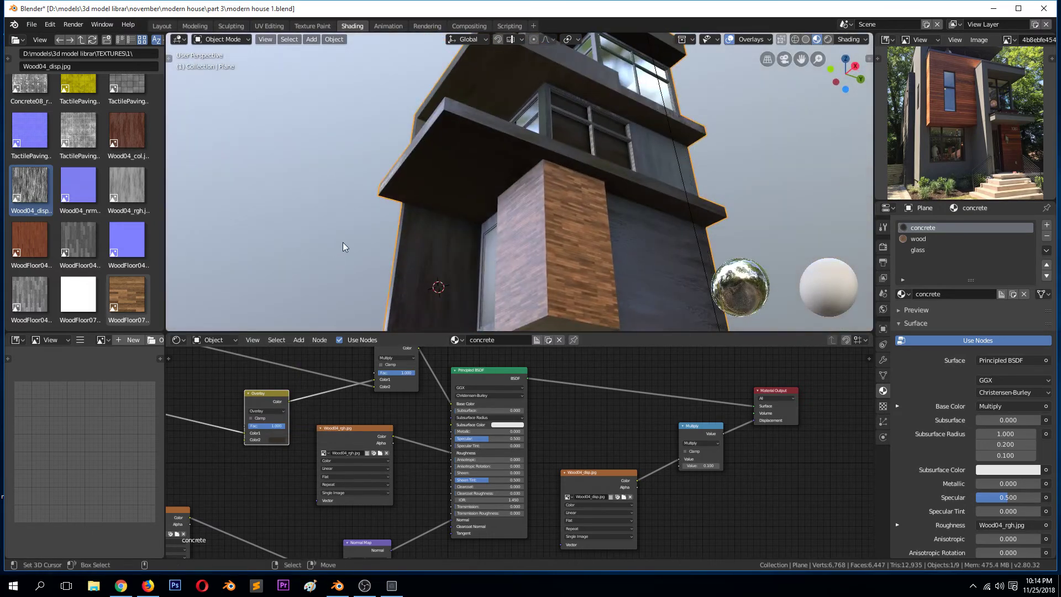
key("KP_0")
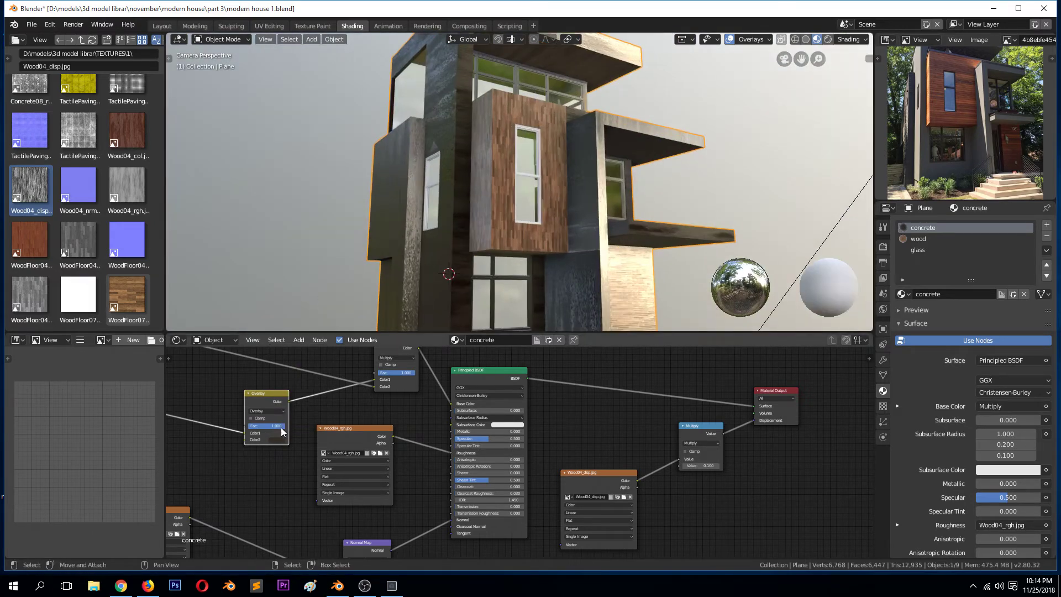
- Delete the Overlay node, save, and set the remaining colour Multiply node's Color1 to a dark grey
key("x")
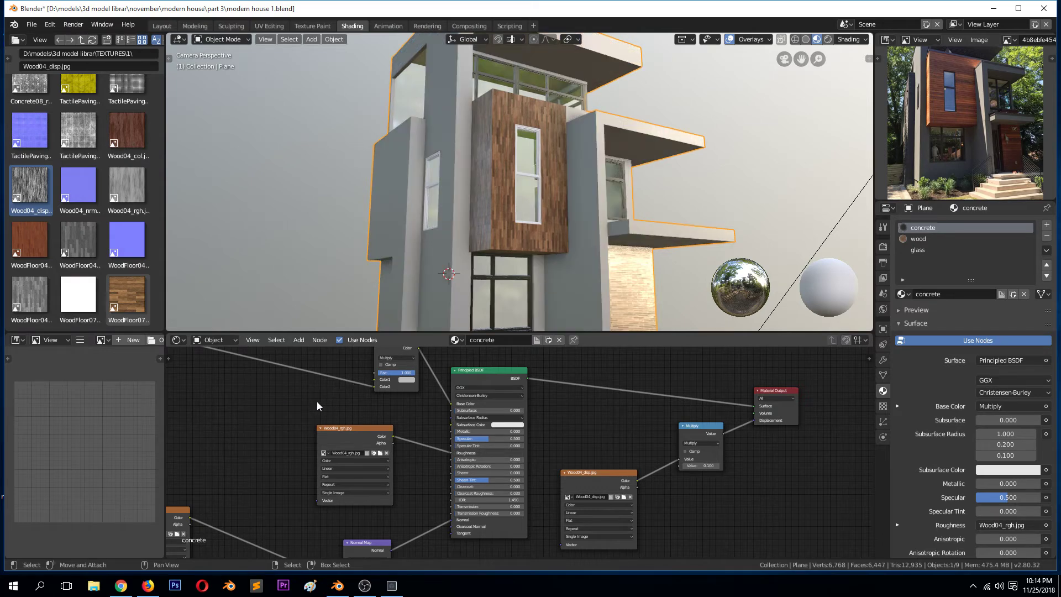
left_click(401, 243)
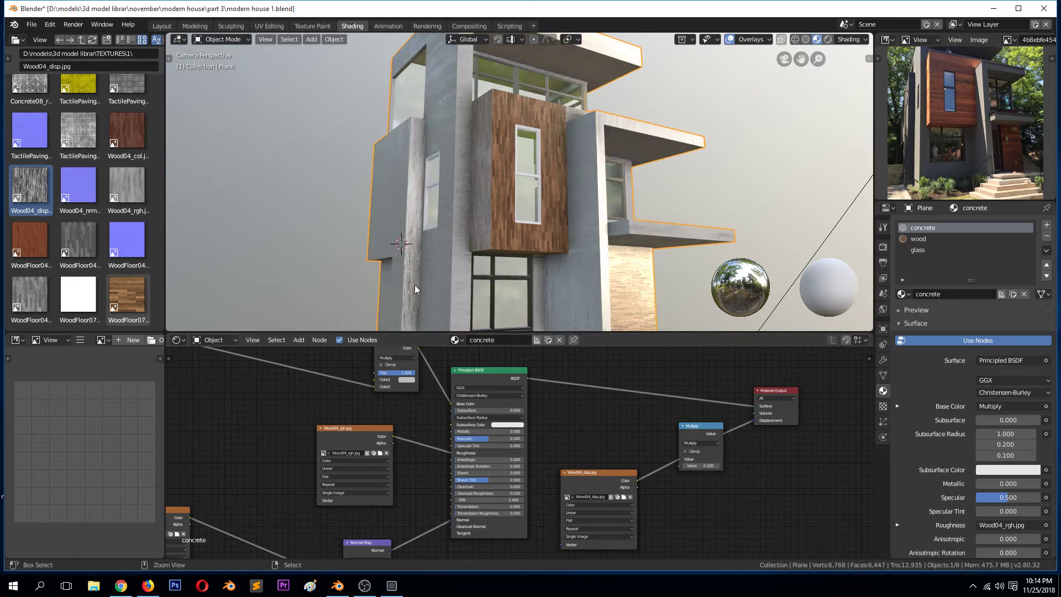
key("ctrl+s")
left_click(407, 379)
mouse_move(434, 325)
left_mouse_down()
mouse_move(425, 325)
mouse_move(451, 316)
mouse_move(427, 310)
left_mouse_up()
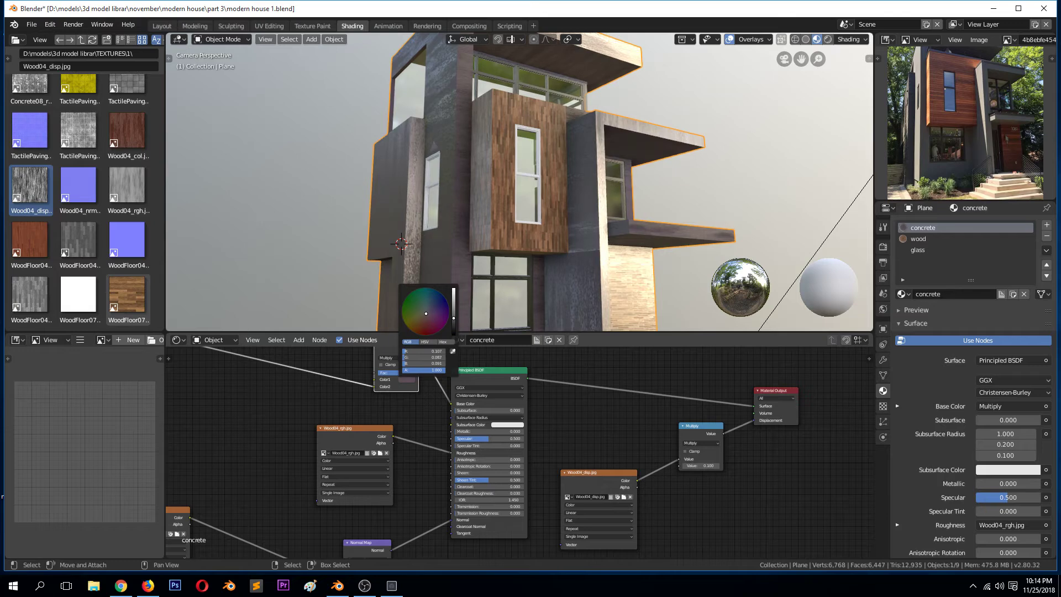
scroll(479, 270, "down", 2)
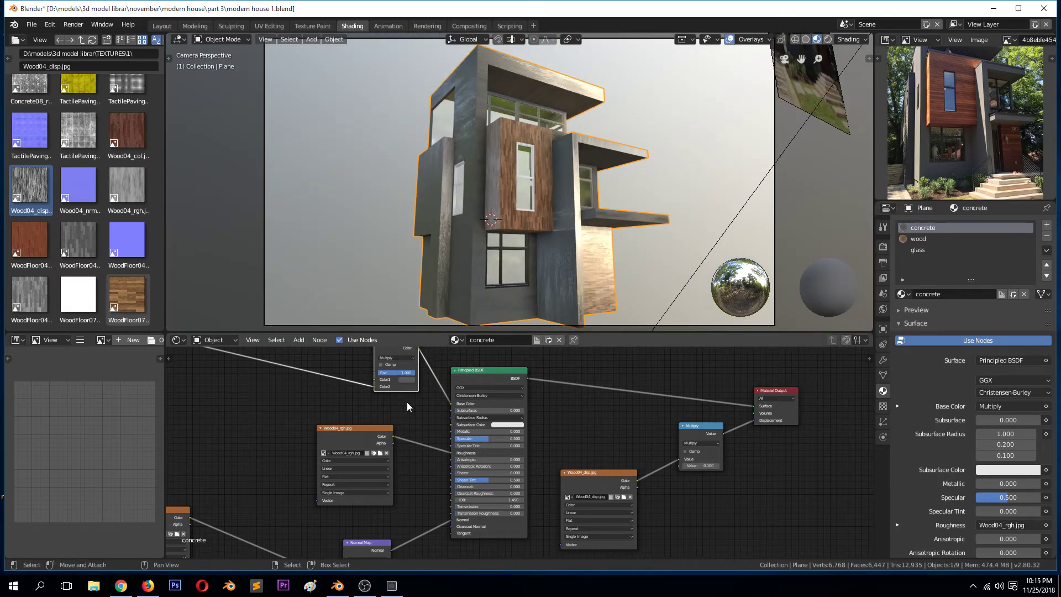
- Move the Wood04_rgh.jpg node further away from the Principled BSDF and save the file
left_click_drag(366, 438, 326, 435)
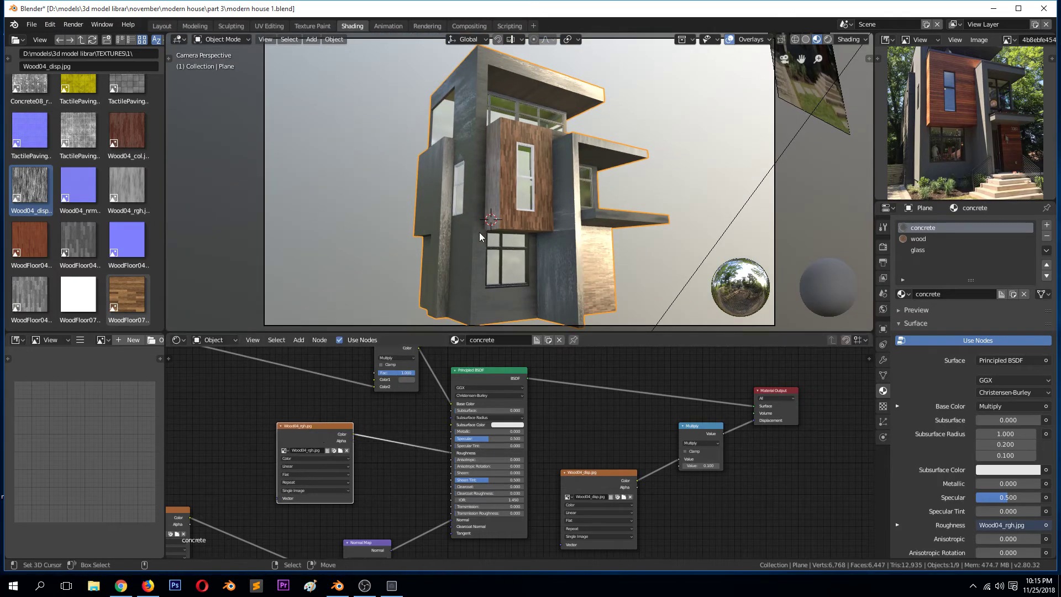
scroll(475, 246, "up", 2)
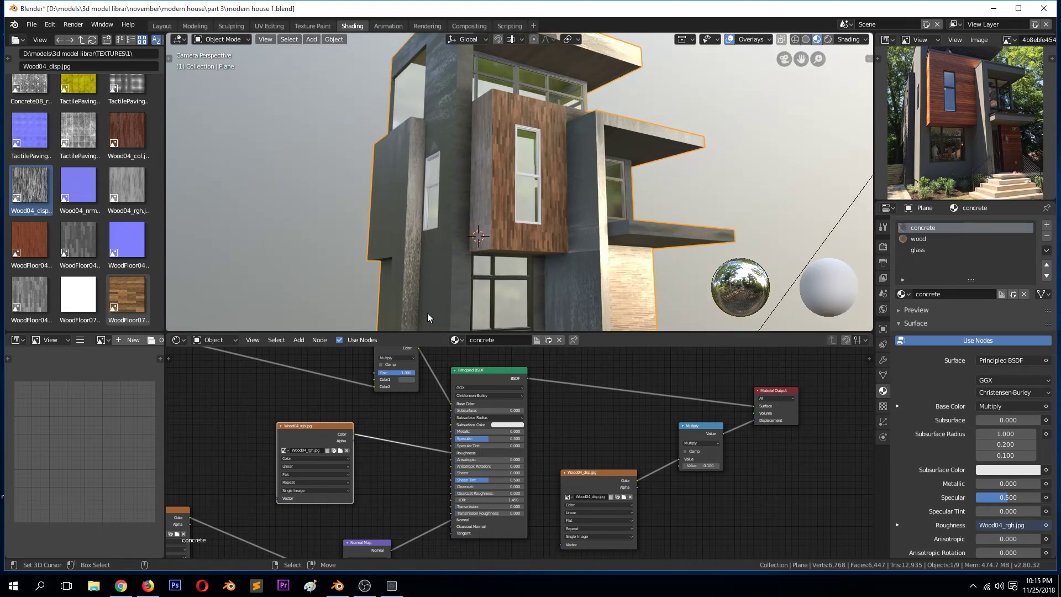
left_click_drag(325, 440, 266, 429)
scroll(373, 483, "down", 1)
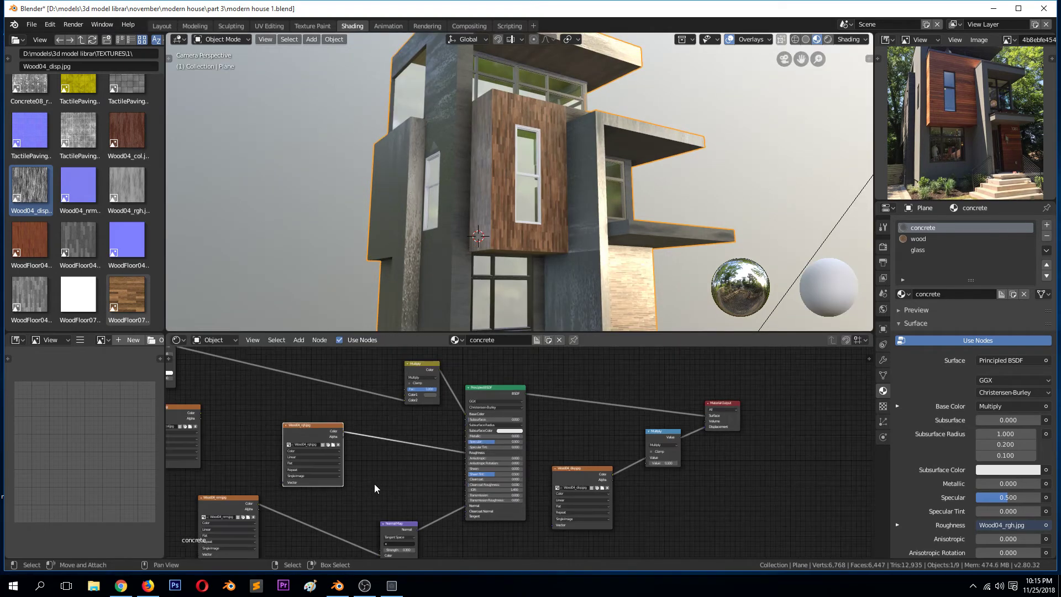
key("ctrl+s")
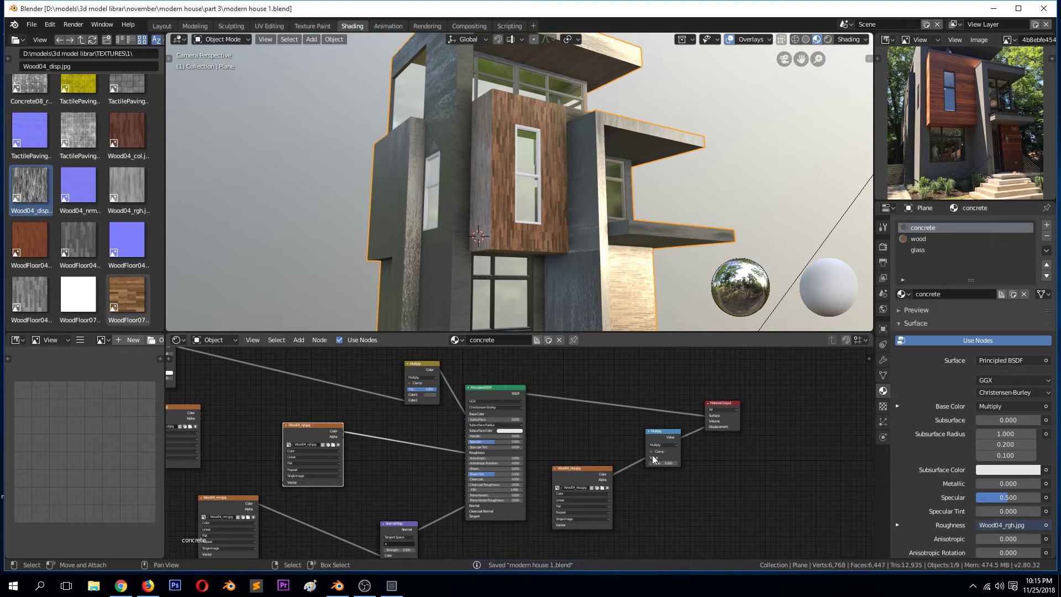
- Move the concrete Normal Map node up beside the shader, change its strength, save, and check the walls
left_click_drag(397, 547, 390, 506)
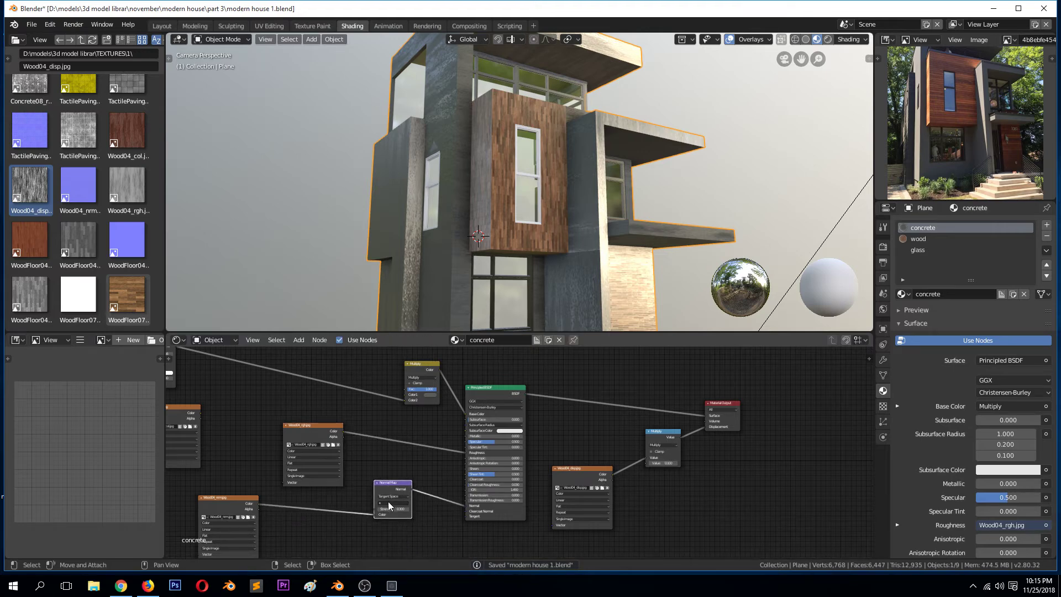
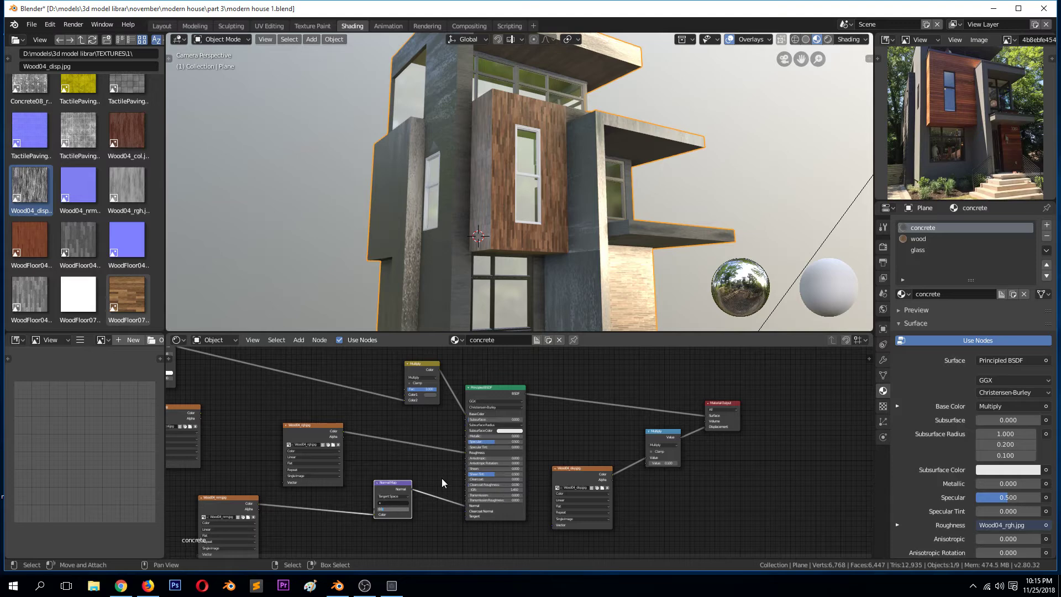
key("Return")
scroll(475, 227, "down", 2)
key("ctrl+s")
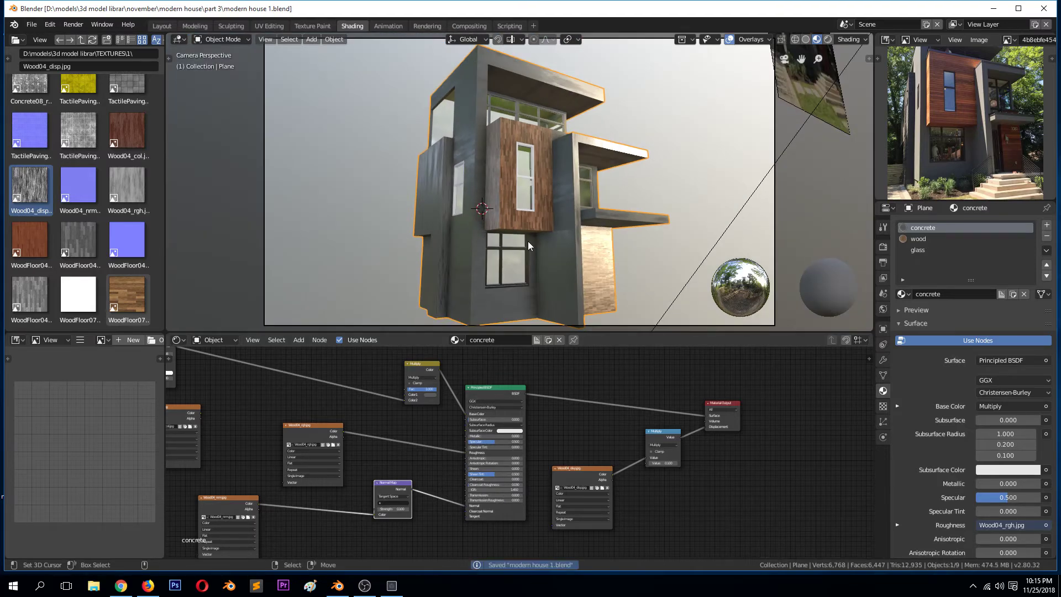
scroll(575, 265, "up", 1)
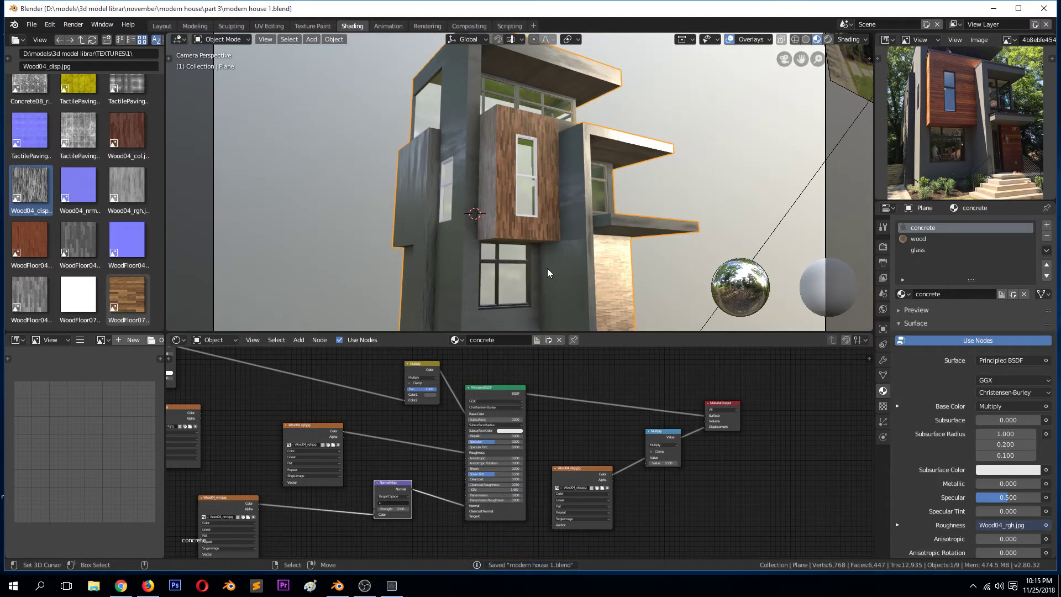
scroll(547, 283, "down", 1)
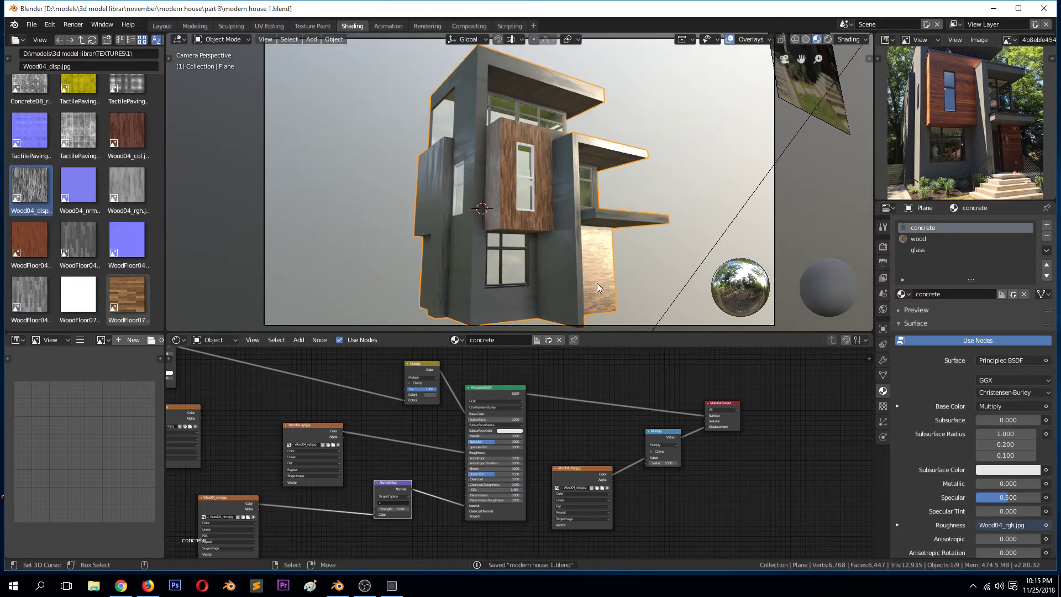
- Assign the glass material to the pane faces of the middle-floor side window and save the file
middle_click_drag(597, 283, 472, 287)
scroll(474, 285, "up", 3)
key("Tab")
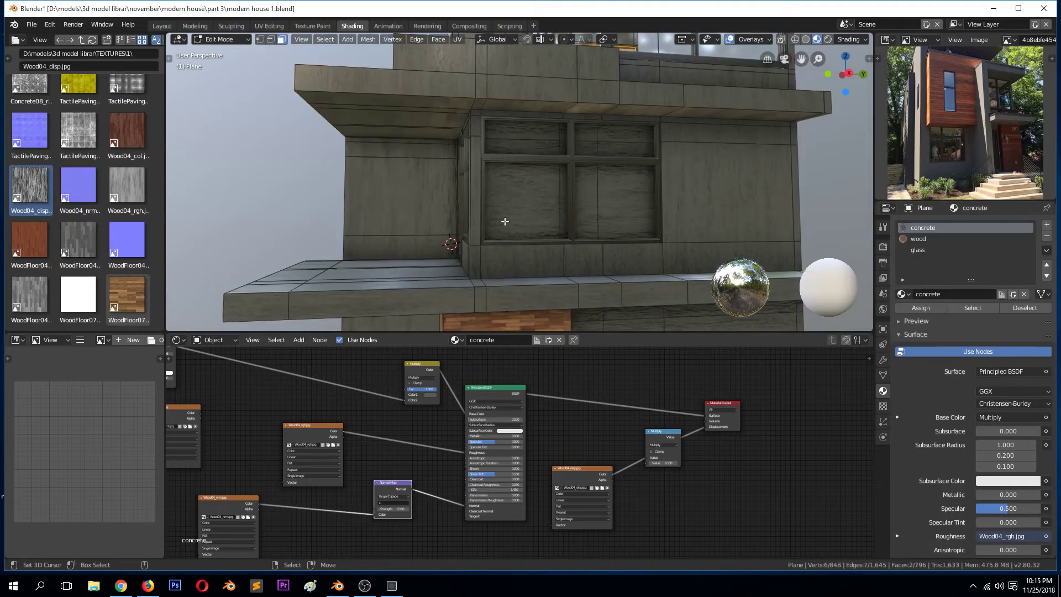
right_click(526, 186)
right_click(525, 133, "shift")
right_click(582, 131, "shift")
right_click(591, 183, "shift")
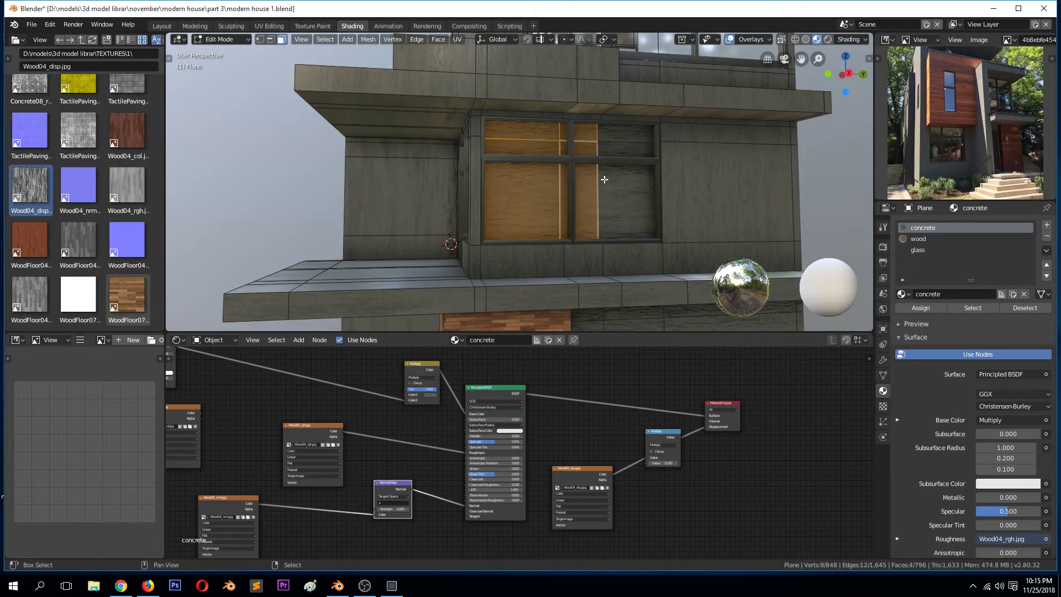
right_click(624, 141, "shift")
right_click(634, 189, "shift")
left_click(931, 250)
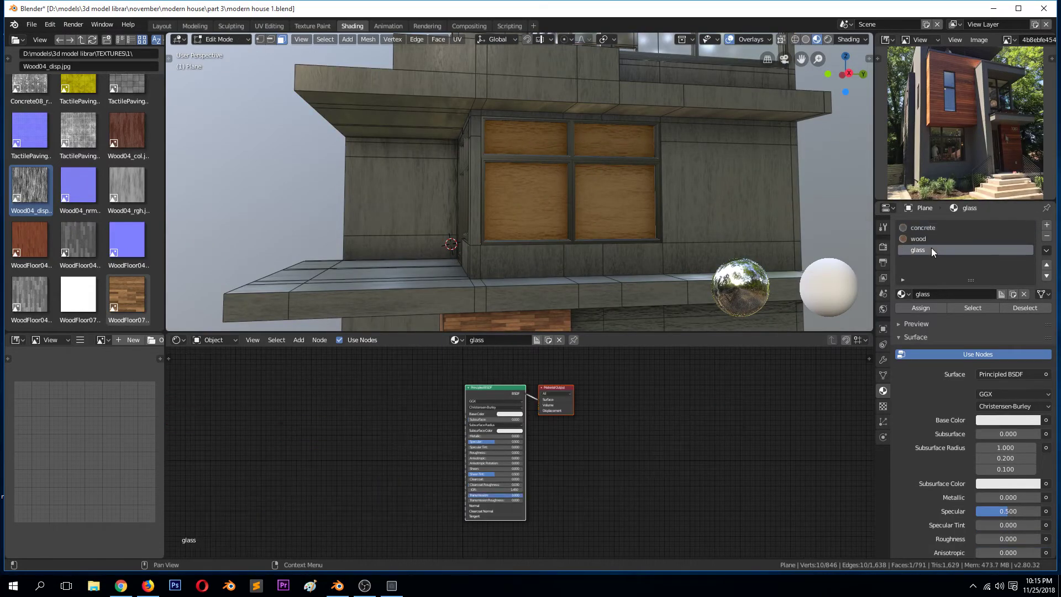
left_click(916, 309)
key("Tab")
middle_click_drag(502, 224, 433, 125)
scroll(608, 230, "down", 3)
key("ctrl+s")
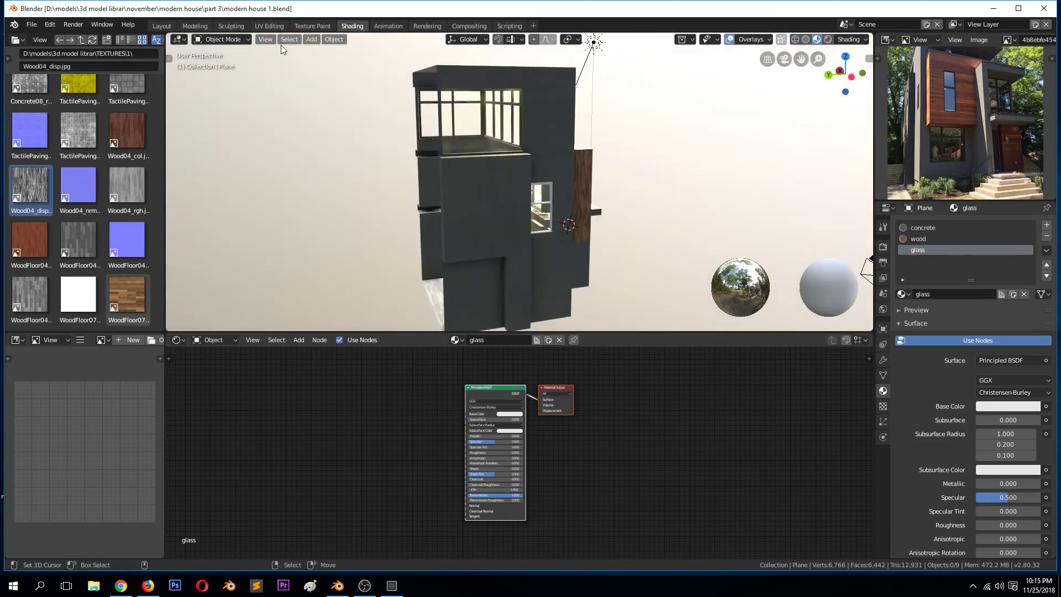
- In the Layout workspace, select the boundary edge loop of the house's open back and fill it with a face
left_click(164, 26)
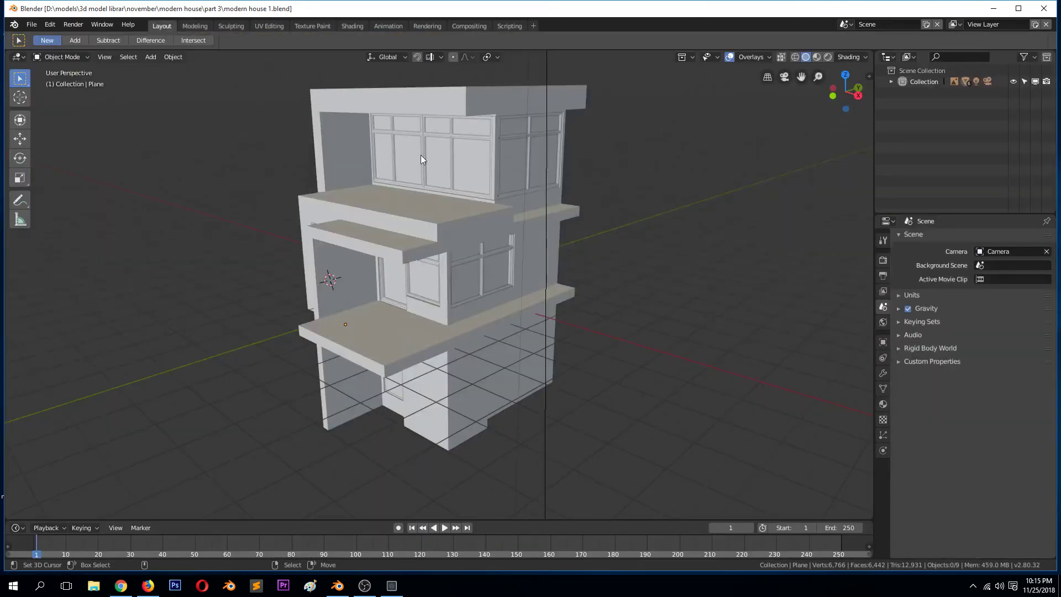
key("Tab")
middle_click_drag(421, 159, 457, 129)
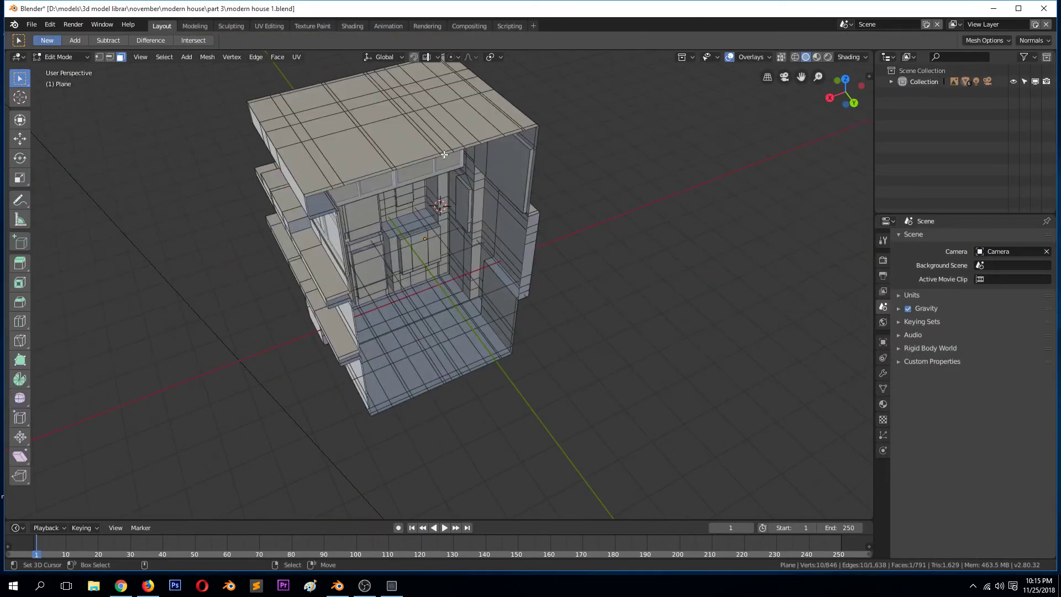
middle_click_drag(443, 165, 445, 114)
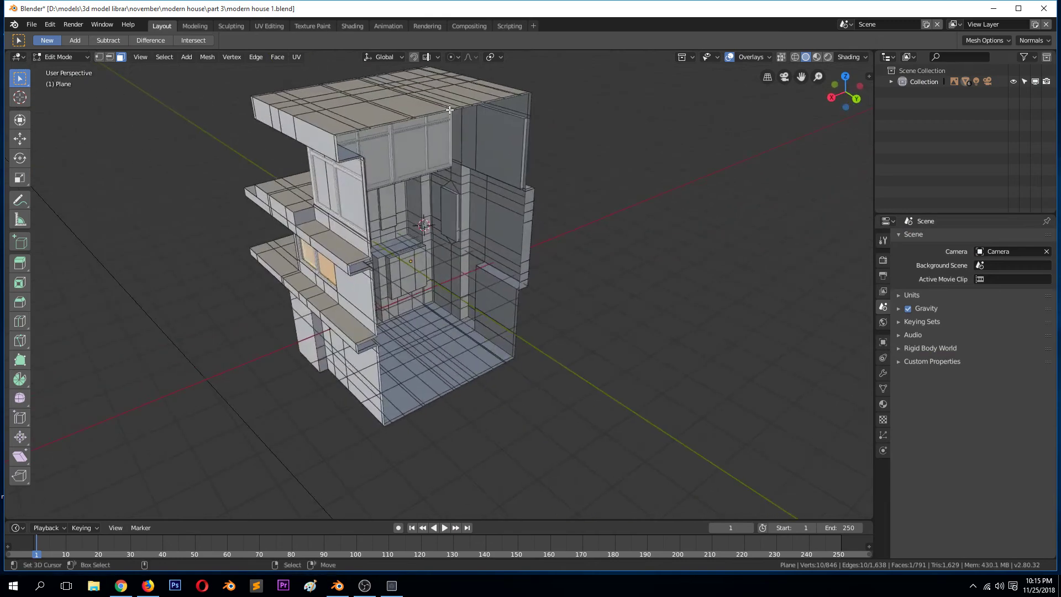
key("1")
left_click(446, 114, "alt")
key("f")
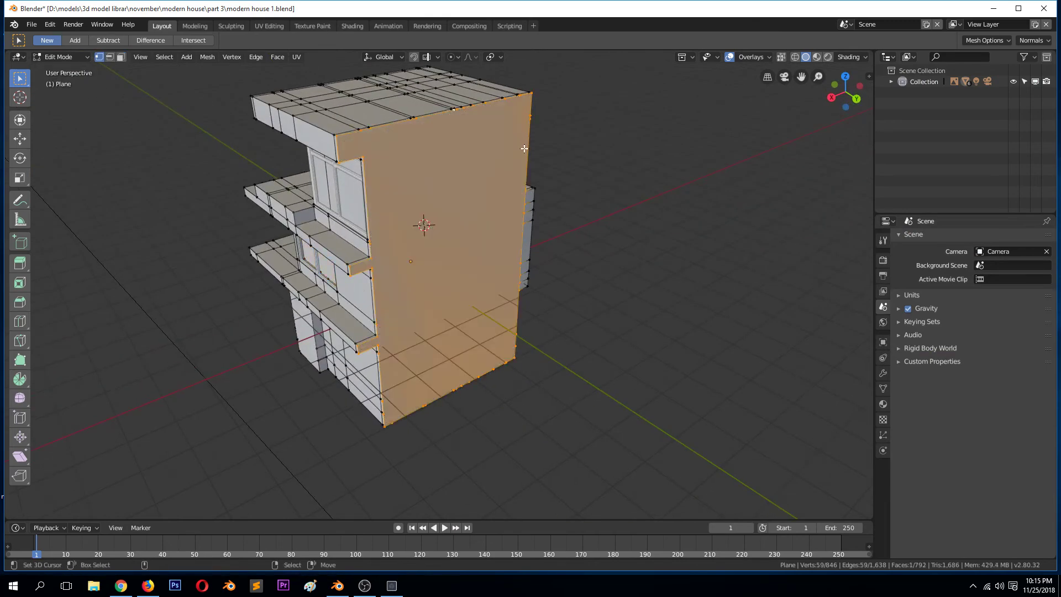
key("alt+a")
- Fill the three open ends of the roof overhang and ledges beside the back wall with faces, and save the file
scroll(392, 148, "up", 4)
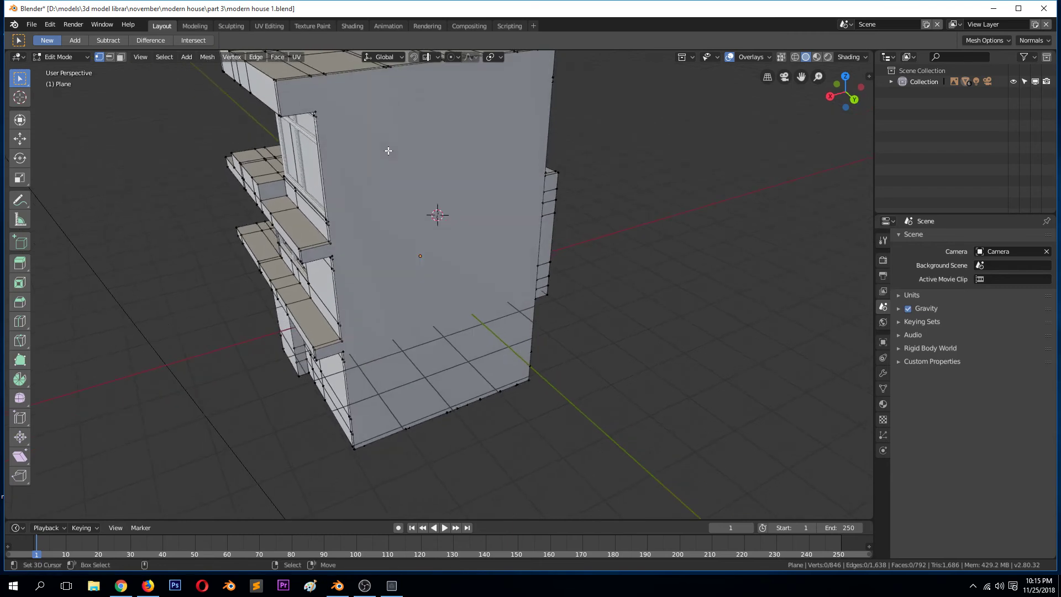
left_click(329, 108, "shift")
left_click(342, 254, "shift")
left_click(349, 340)
key("Tab")
middle_click_drag(477, 264, 572, 261)
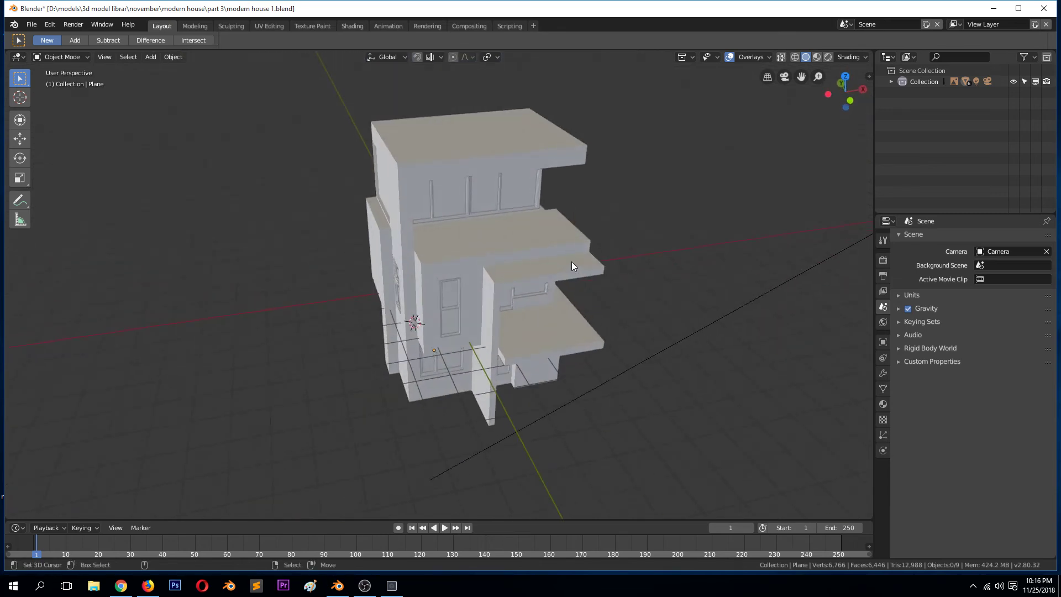
key("ctrl+s")
key("Tab")
key("a")
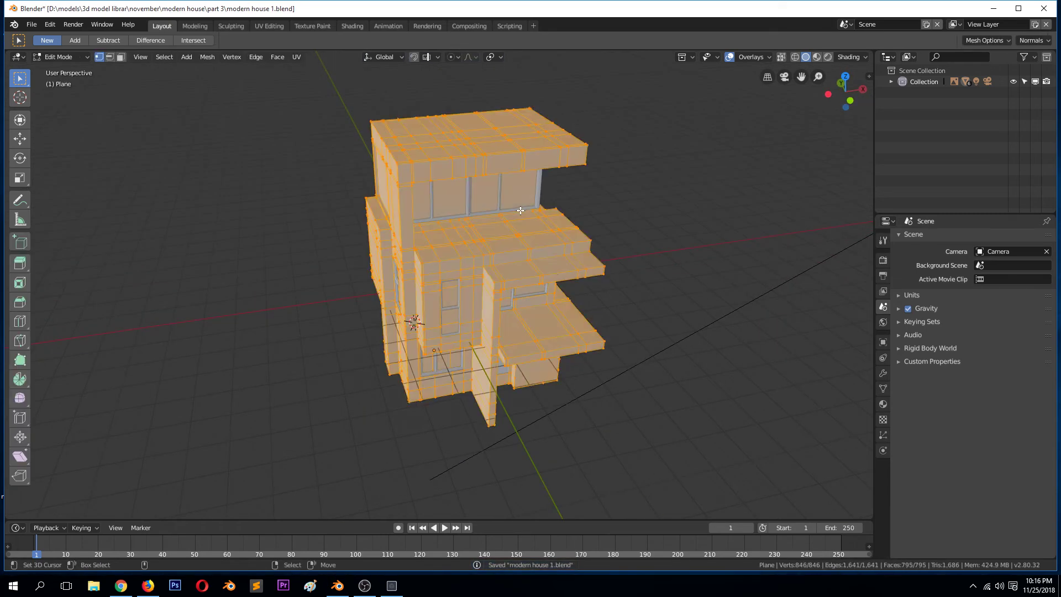
key("u")
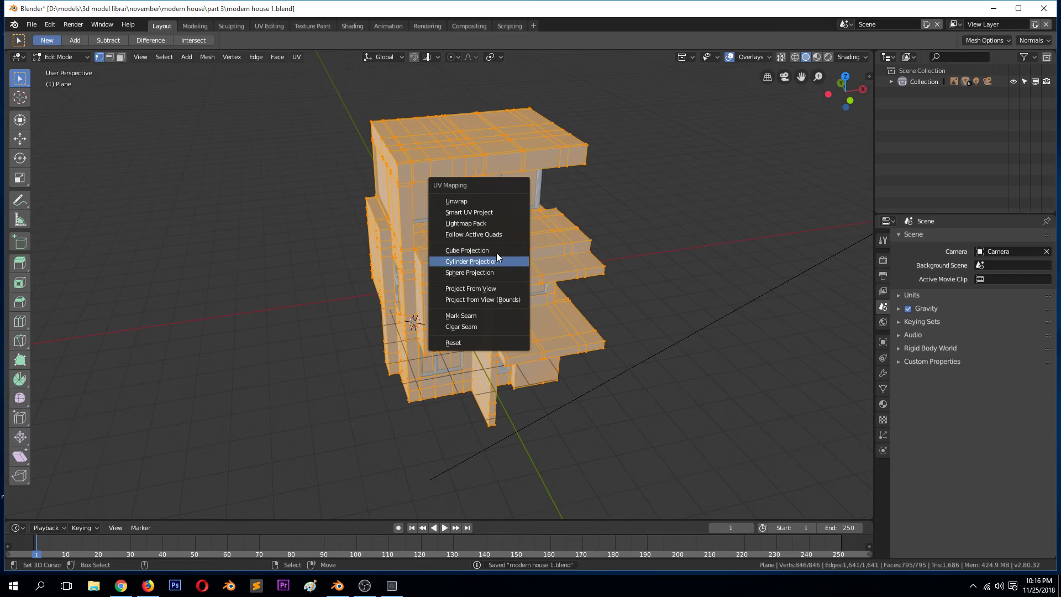
left_click(505, 215)
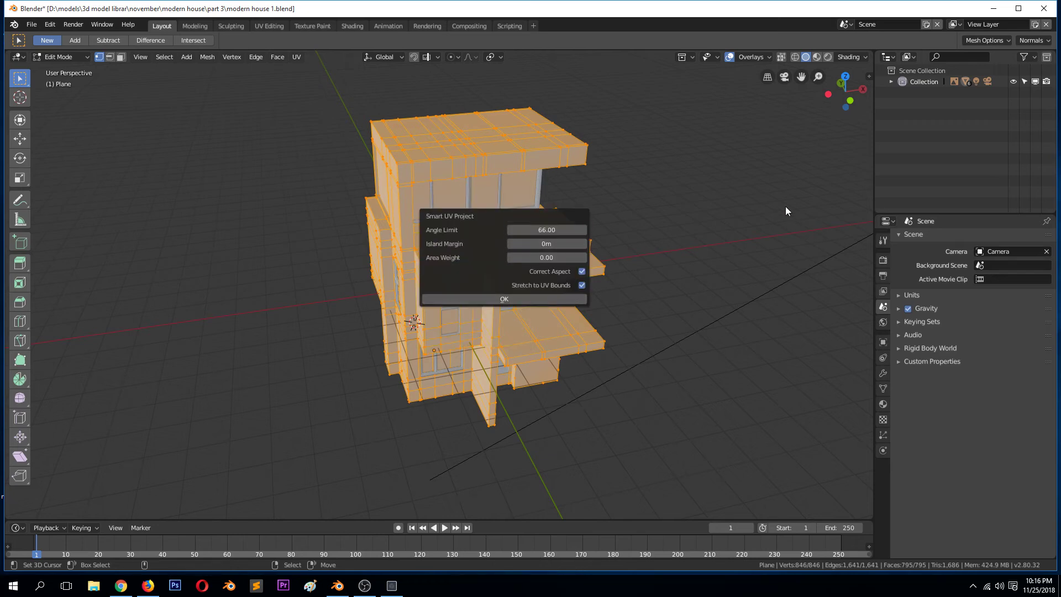
- Select the back wall, overhang and ledge end faces and adjoining side faces, and try Smart UV Project on them
middle_click_drag(692, 206, 454, 193)
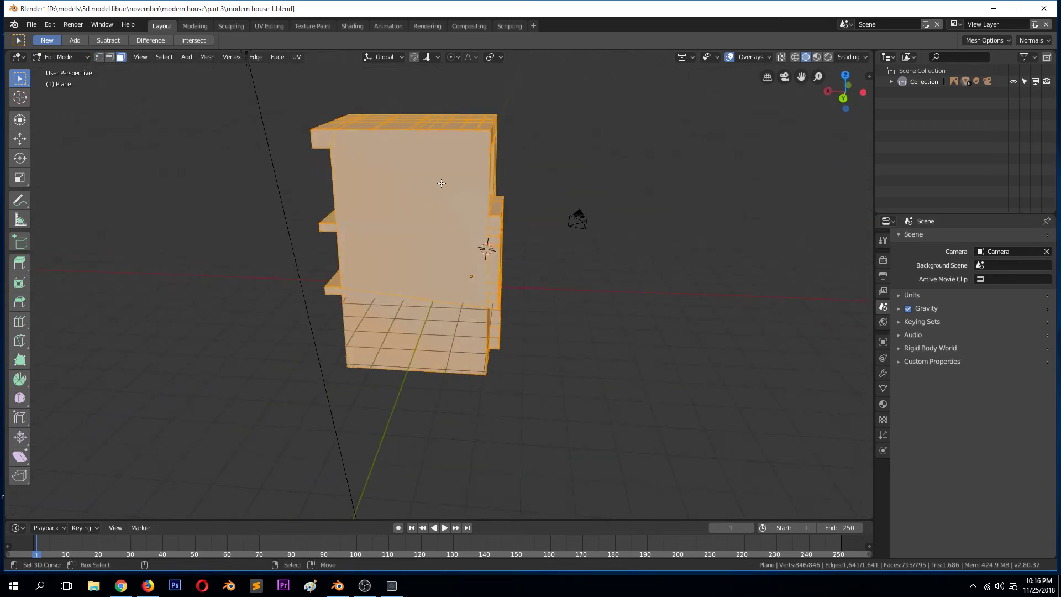
left_click(442, 183)
left_click(321, 138, "shift")
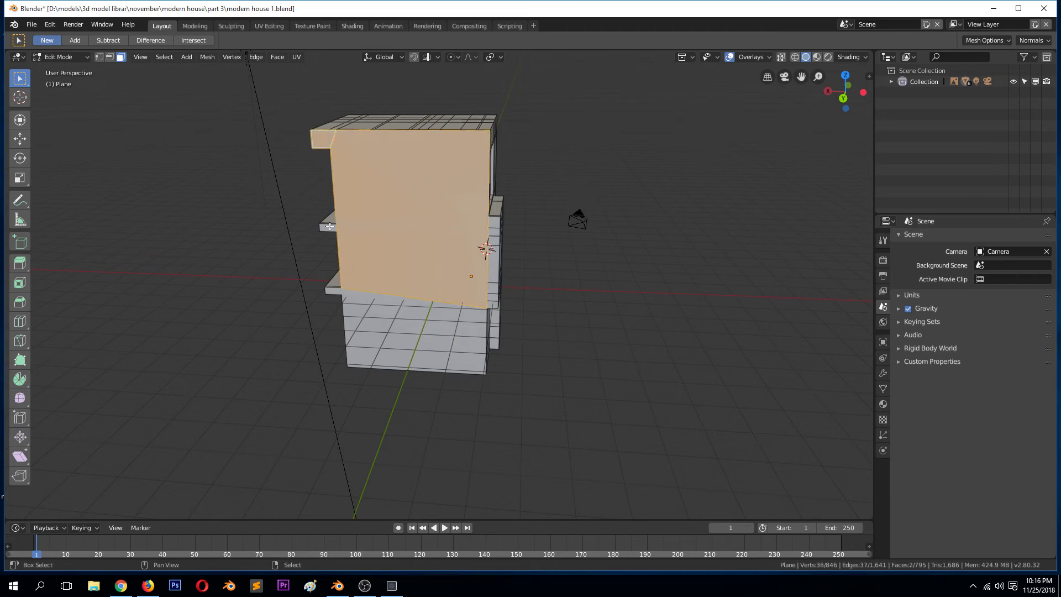
left_click(333, 290, "shift")
left_click(382, 348, "shift")
left_click(422, 331, "shift")
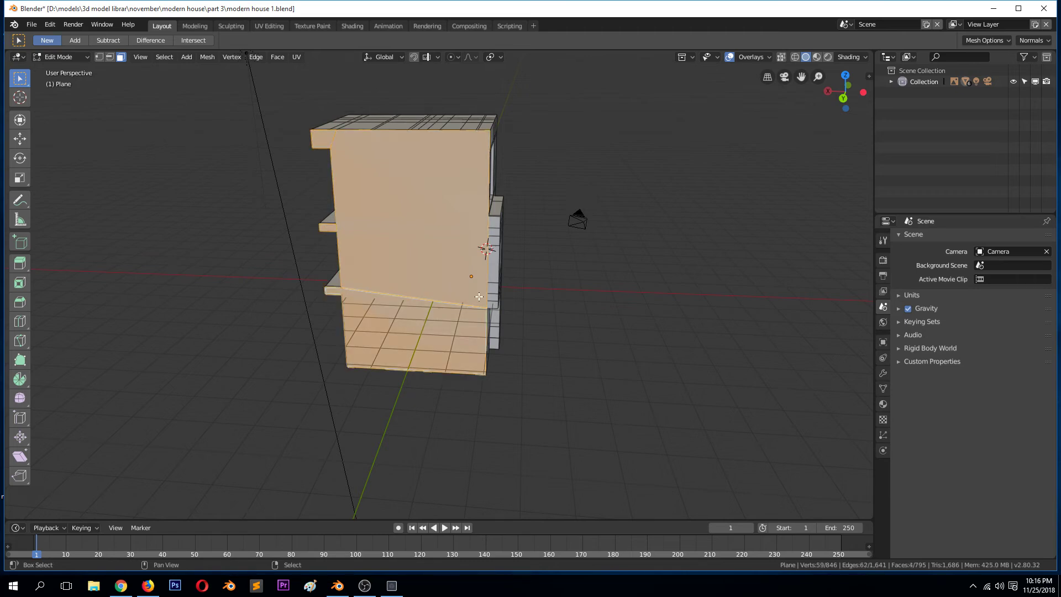
left_click(497, 241, "ctrl")
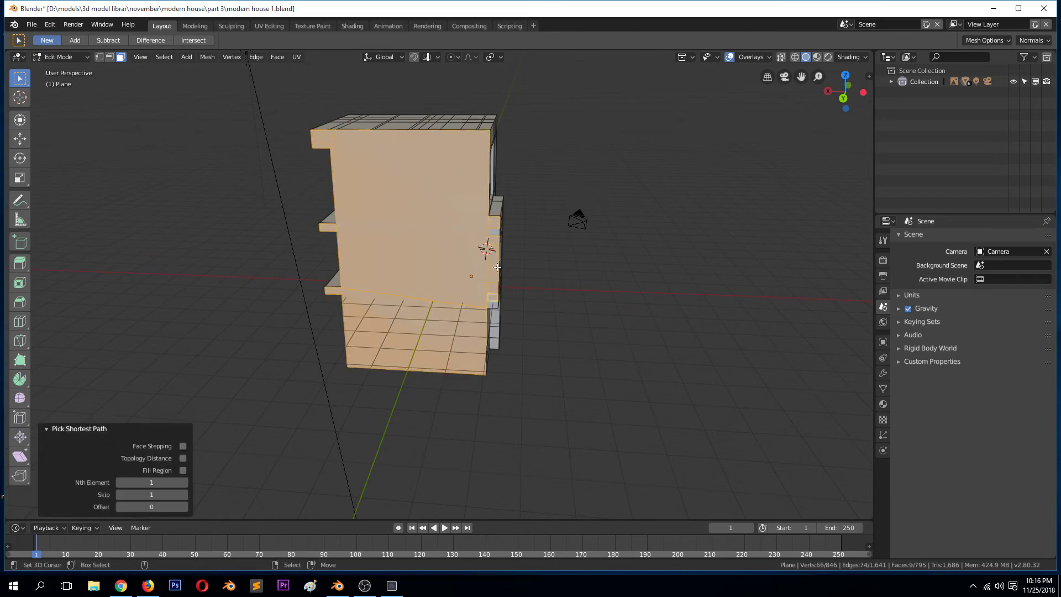
left_click(496, 234, "shift")
key("u")
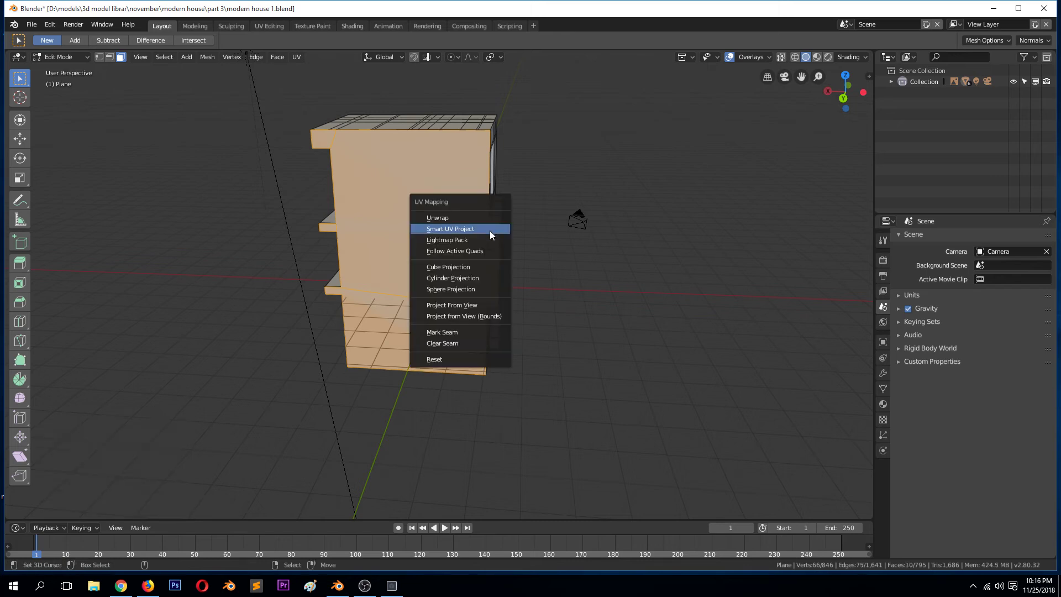
left_click(490, 231)
left_click(526, 313)
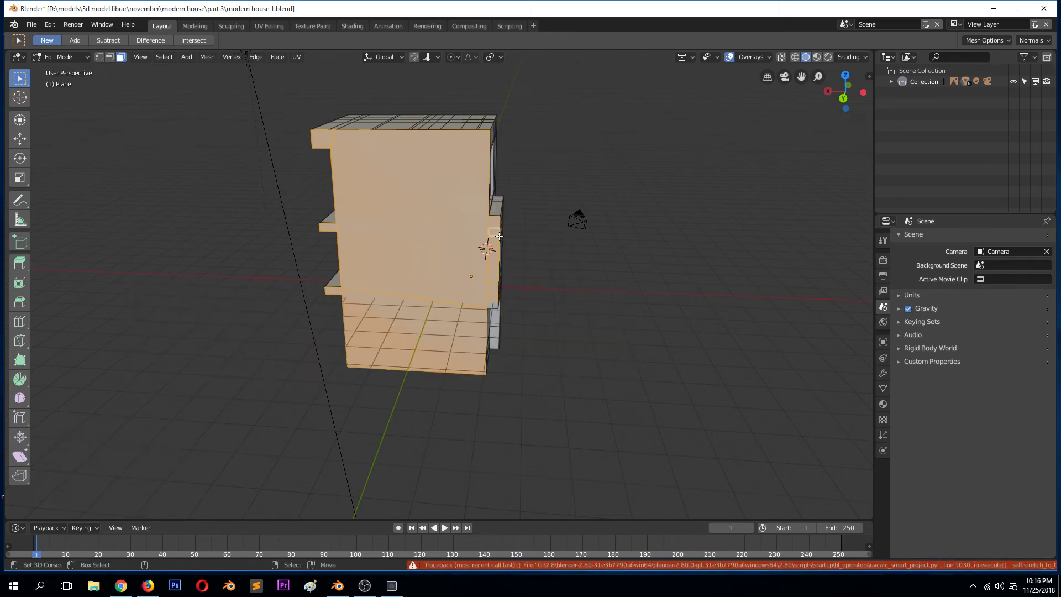
- Unwrap the selected back faces with the standard Unwrap and save the file
key("u")
left_click(440, 197)
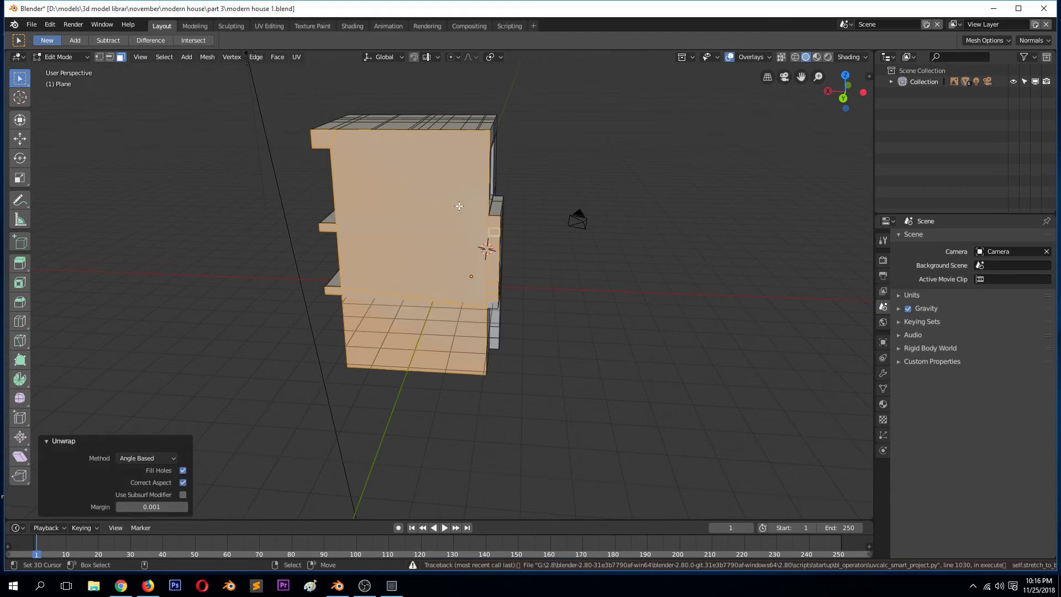
key("Tab")
key("ctrl+s")
- Show the house in LookDev shading and check its materials from the front and side
middle_click_drag(413, 184, 624, 141)
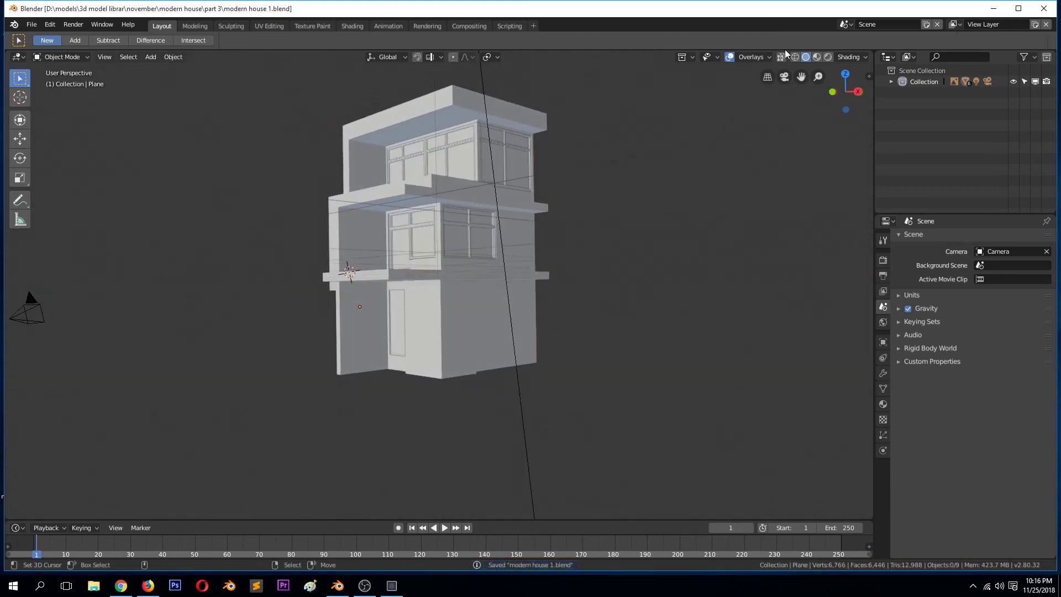
left_click(817, 57)
mouse_move(459, 183)
middle_mouse_down()
mouse_move(423, 167)
mouse_move(414, 138)
middle_mouse_up()
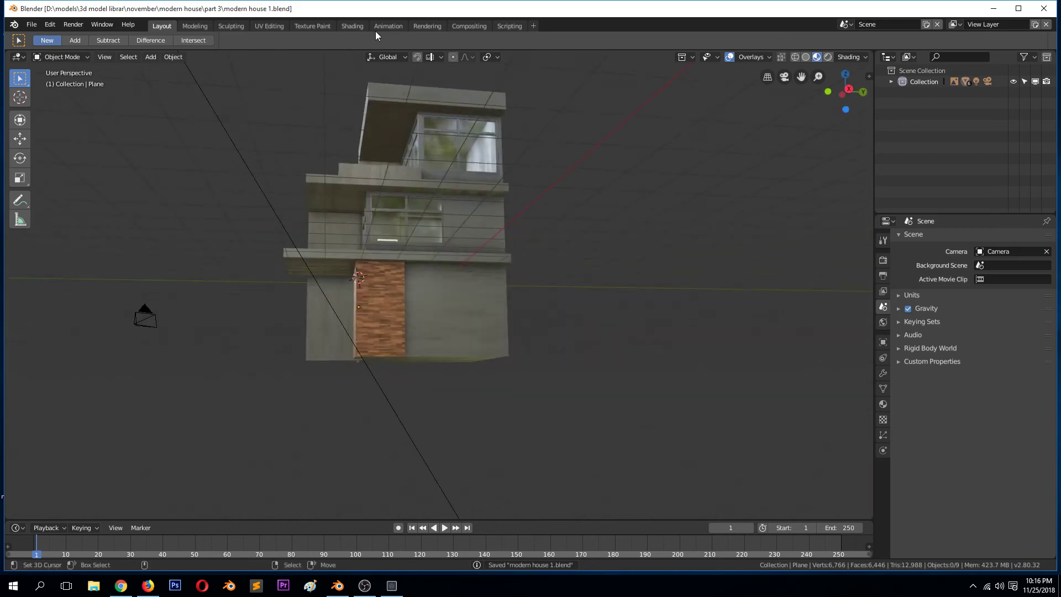
- Return to the Shading workspace and show the house in rendered shading through the scene camera
left_click(360, 26)
middle_click_drag(618, 88, 710, 109)
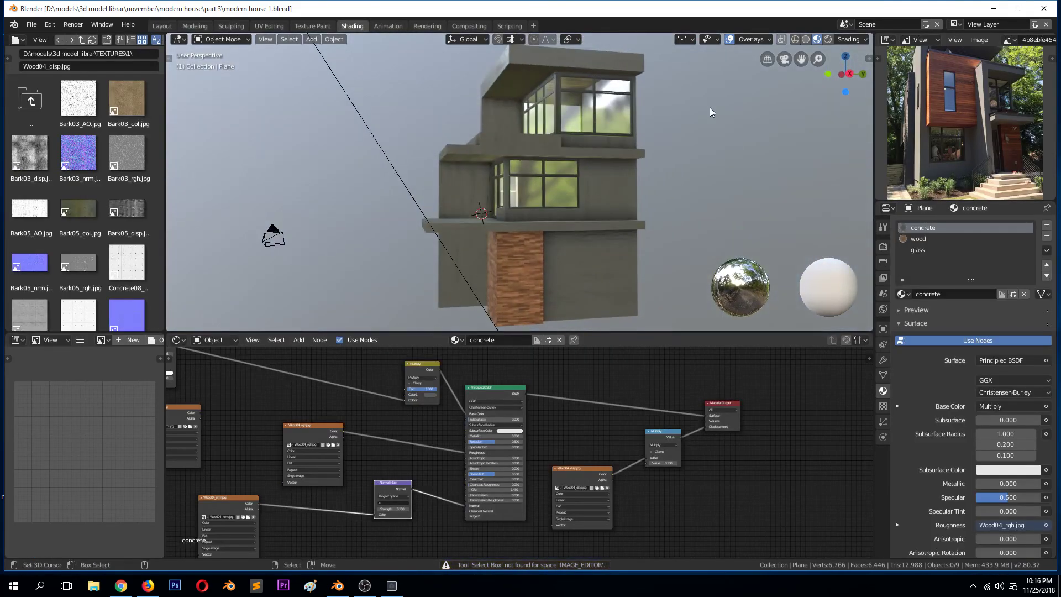
left_click(827, 40)
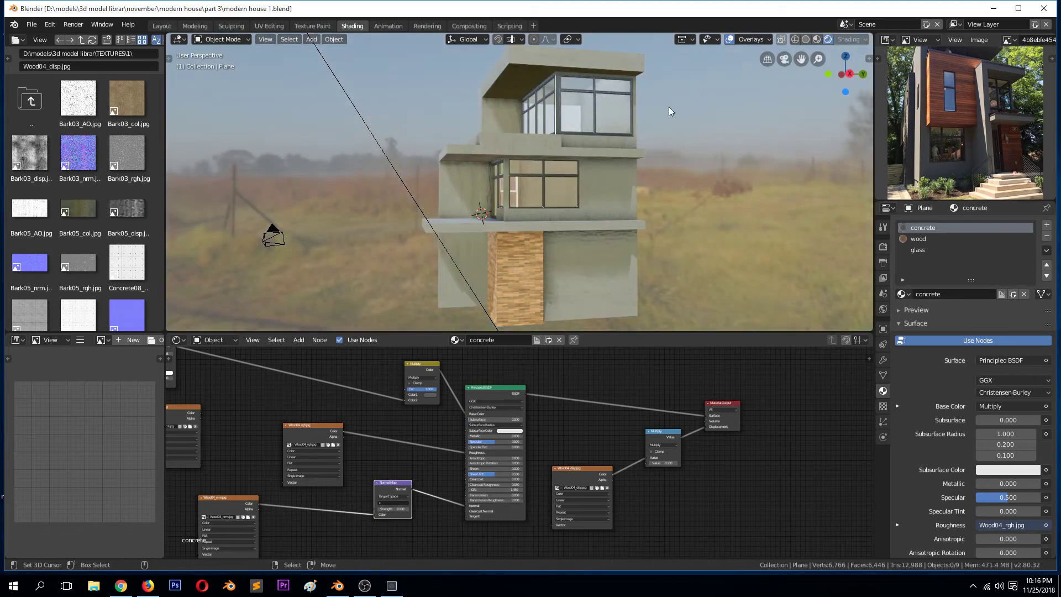
mouse_move(668, 108)
middle_mouse_down()
mouse_move(657, 128)
mouse_move(679, 116)
mouse_move(662, 148)
mouse_move(728, 144)
middle_mouse_up()
key("KP_0")
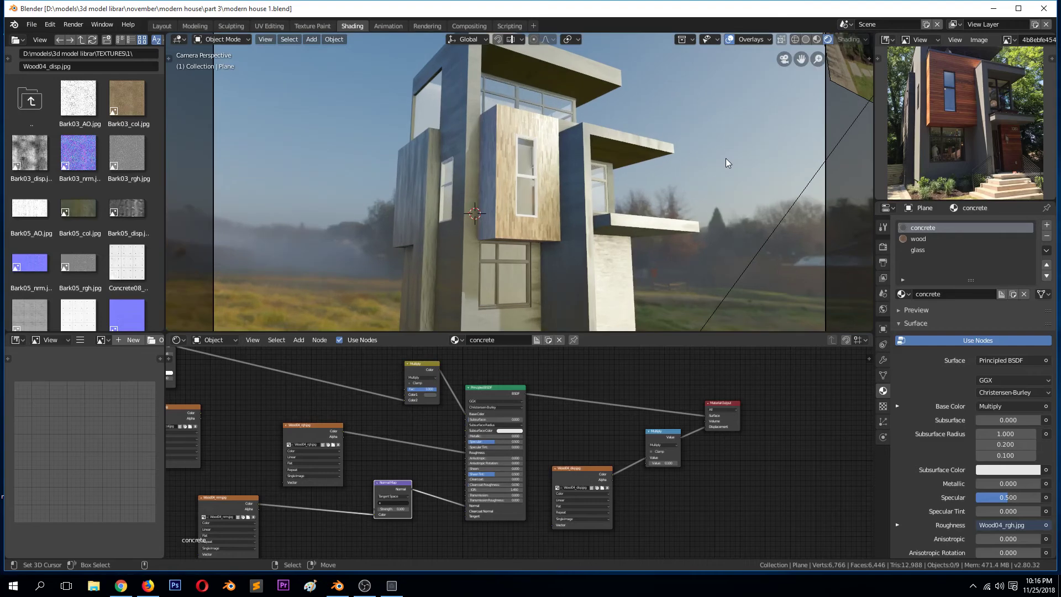
scroll(741, 153, "down", 1)
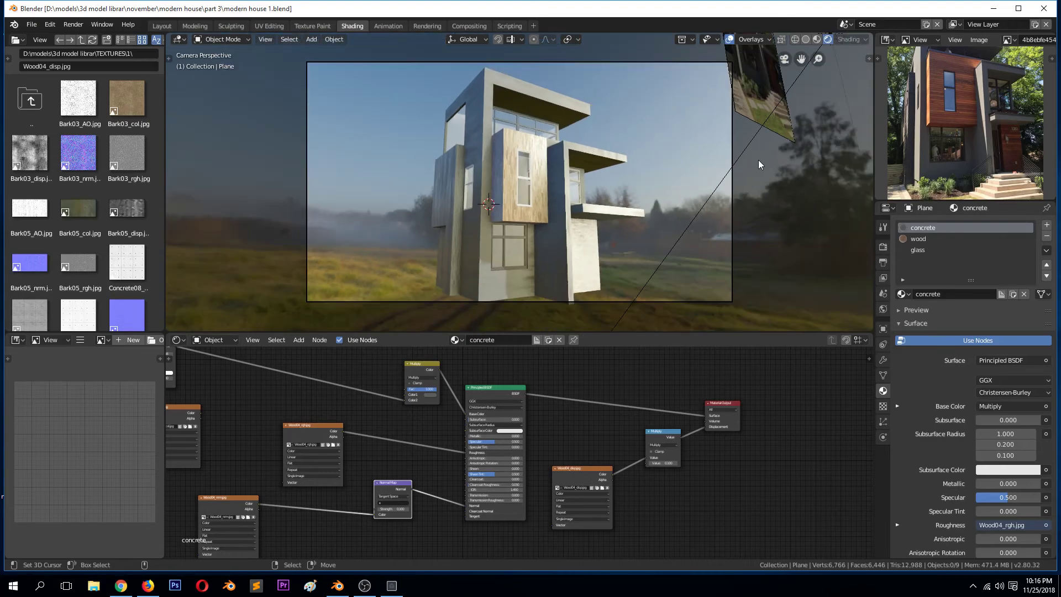
- Rotate the sun lamp about -24.8°, move it about -2.49 m in X, 0.737 m in Y and 3.5 m in Z, and save
left_click(717, 182)
key("r")
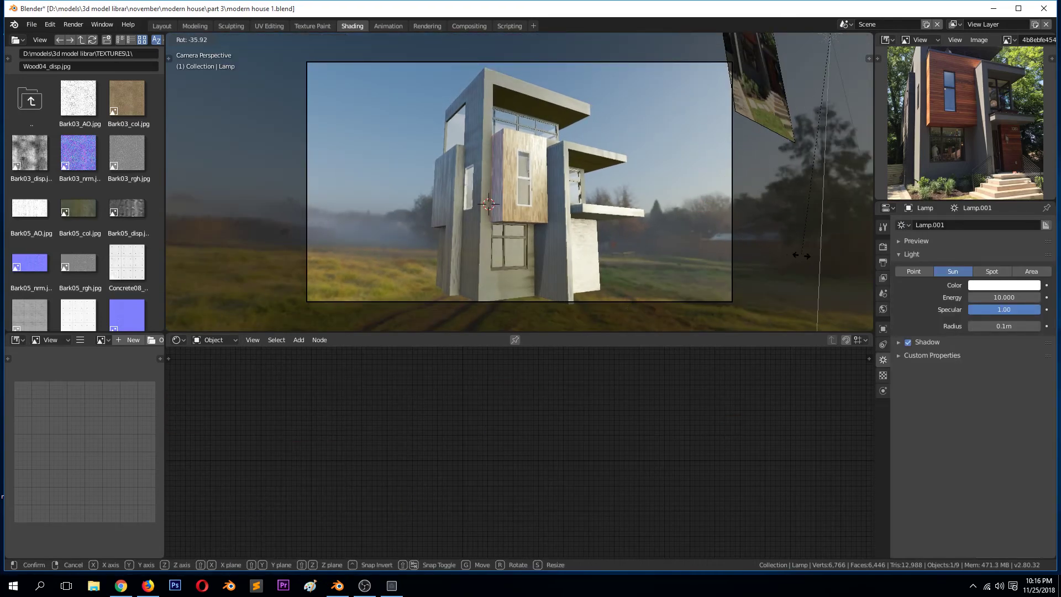
left_click(763, 238)
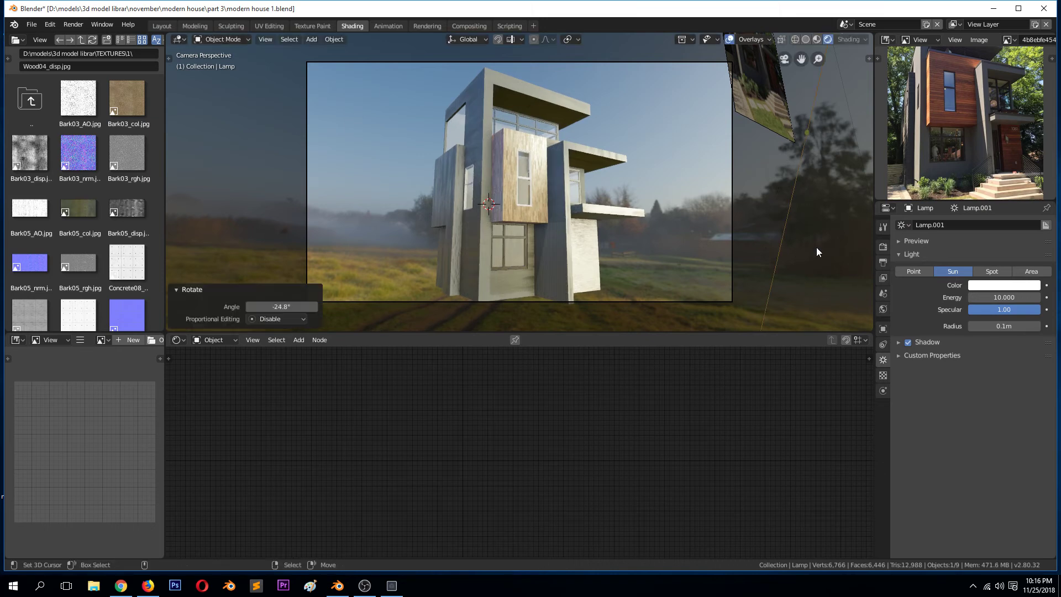
key("g")
left_click(711, 167)
scroll(707, 164, "up", 2)
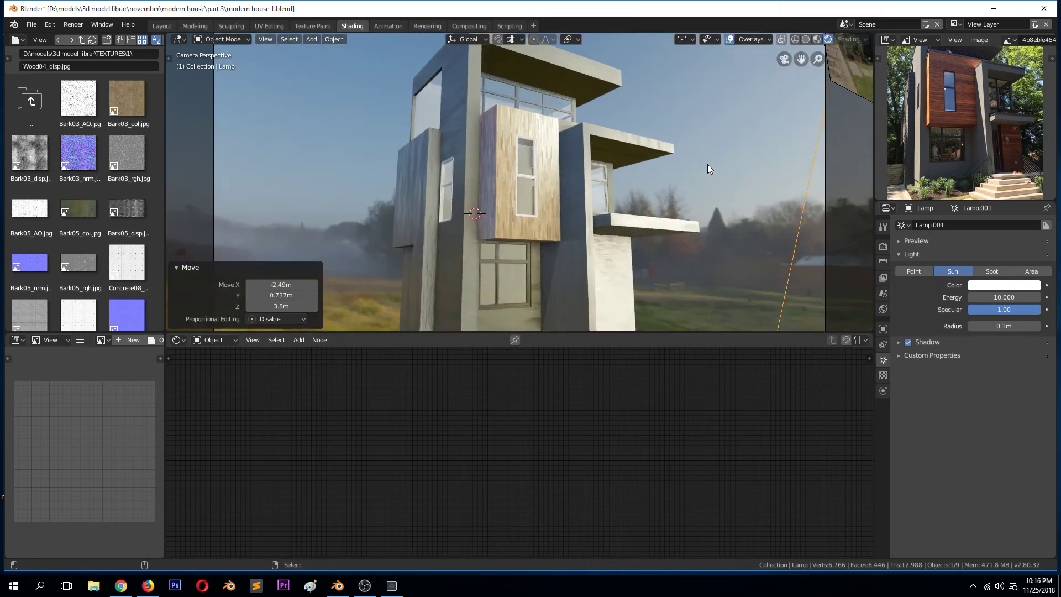
left_click(707, 164)
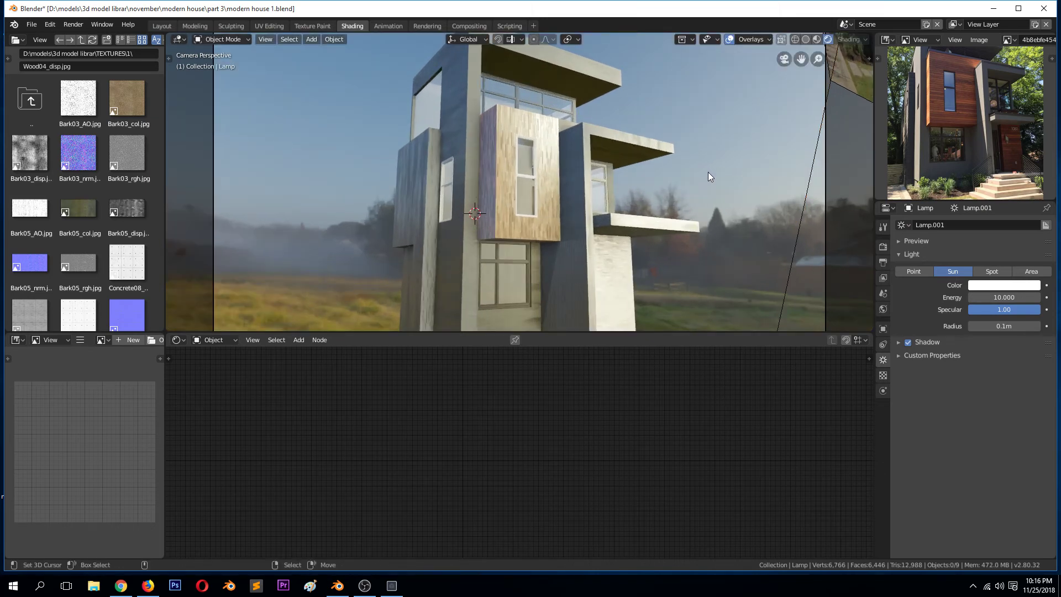
scroll(708, 171, "down", 1)
key("ctrl+s")
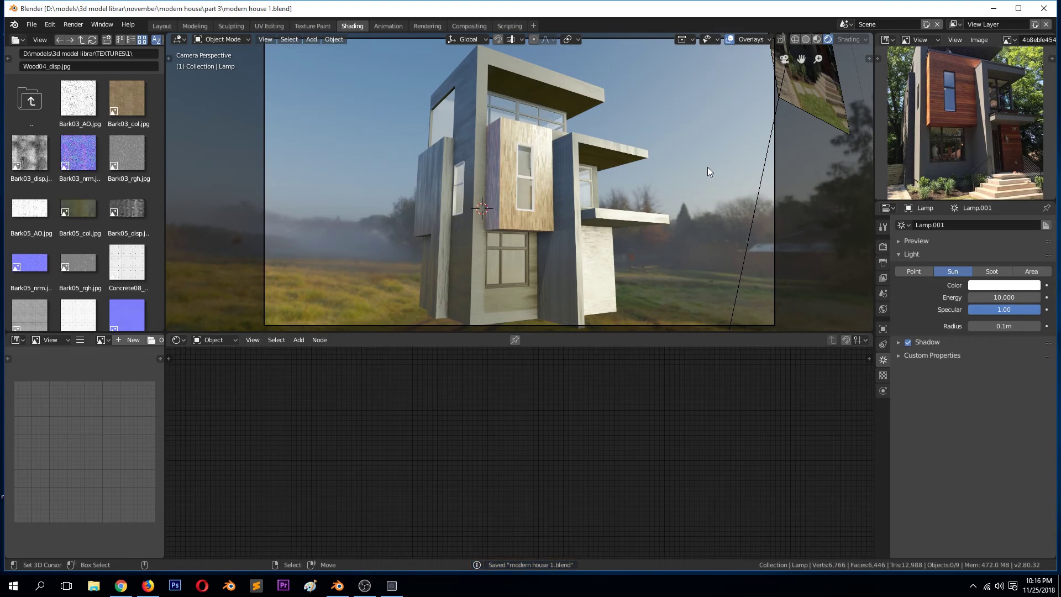
- Darken the Base Color of the lower front window's frame material to black and save the file
scroll(563, 252, "up", 1)
left_click(499, 257)
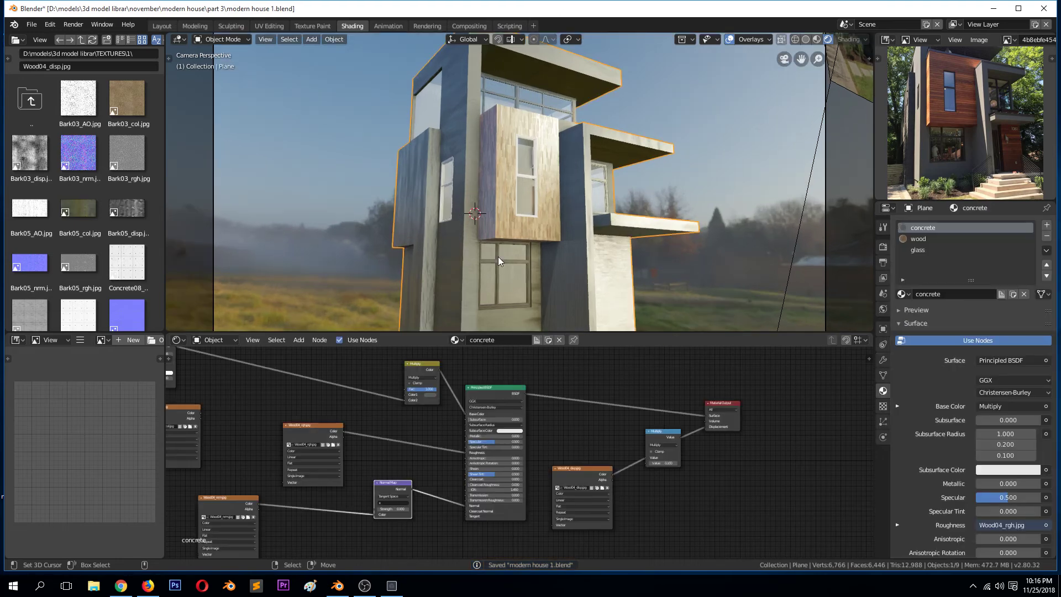
left_click(497, 260)
left_click(507, 400)
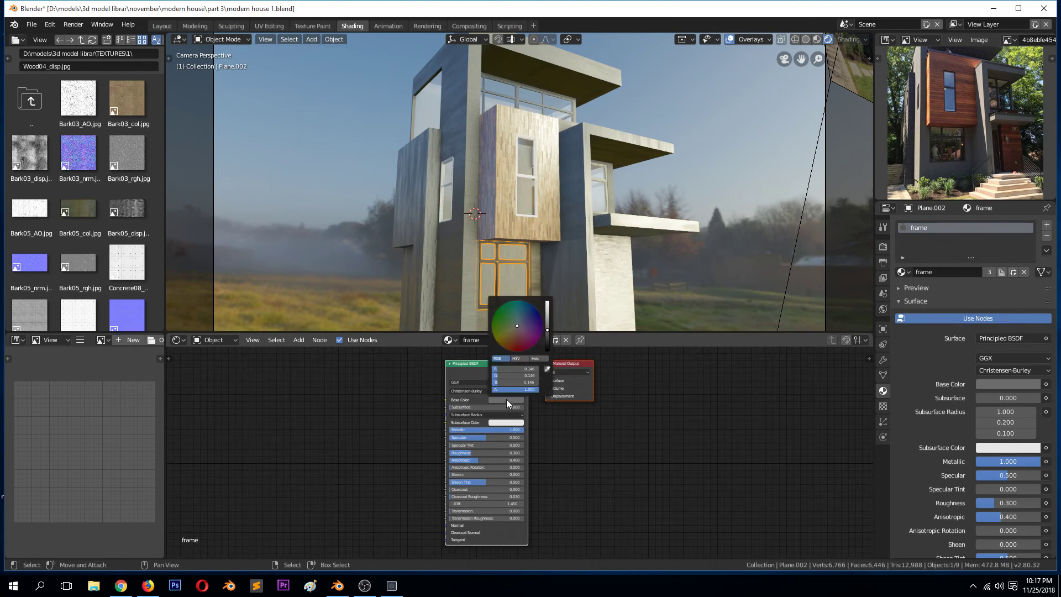
left_click_drag(546, 331, 548, 350)
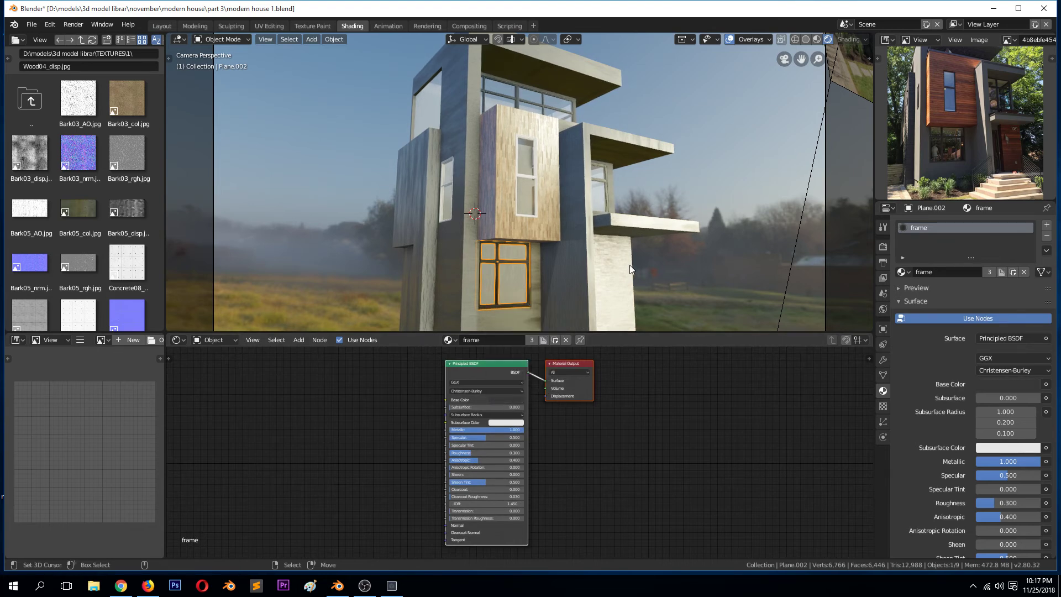
key("alt+a")
key("ctrl+s")
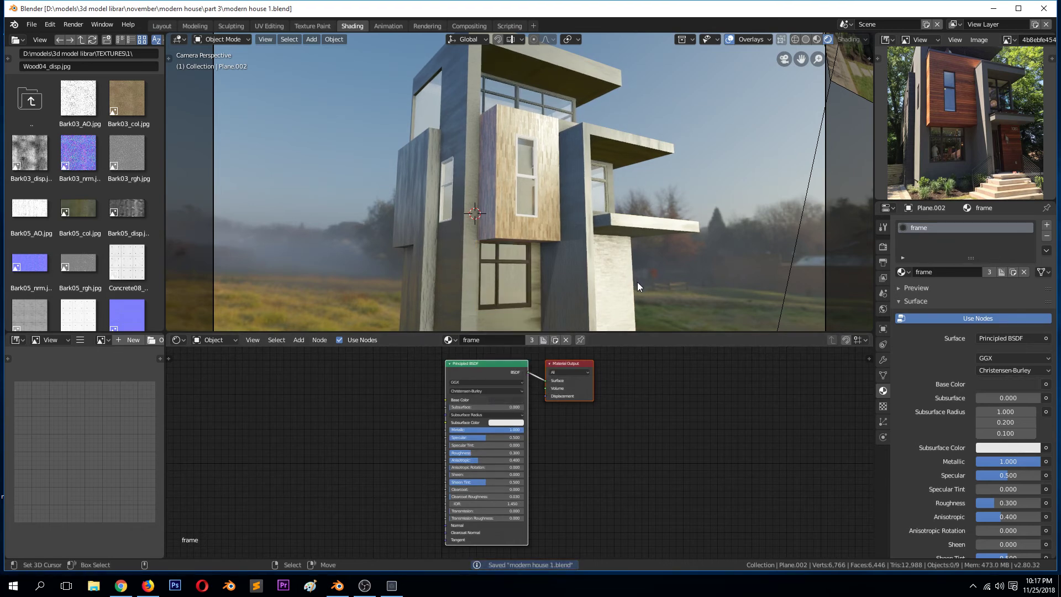
- Select the house and show the node setup of its wood material
scroll(636, 288, "down", 1)
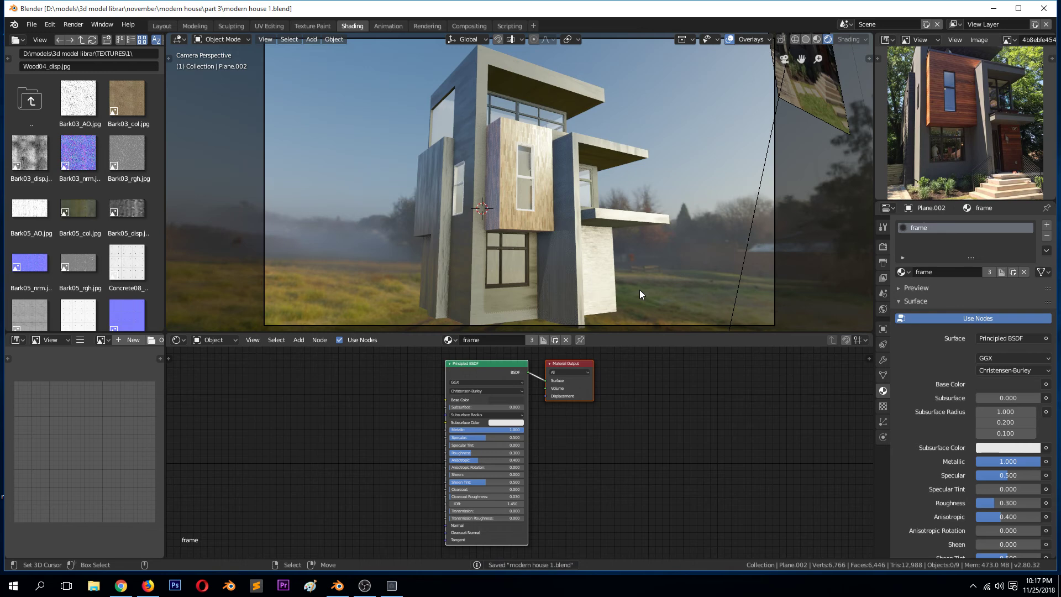
middle_click_drag(635, 287, 568, 276)
key("KP_0")
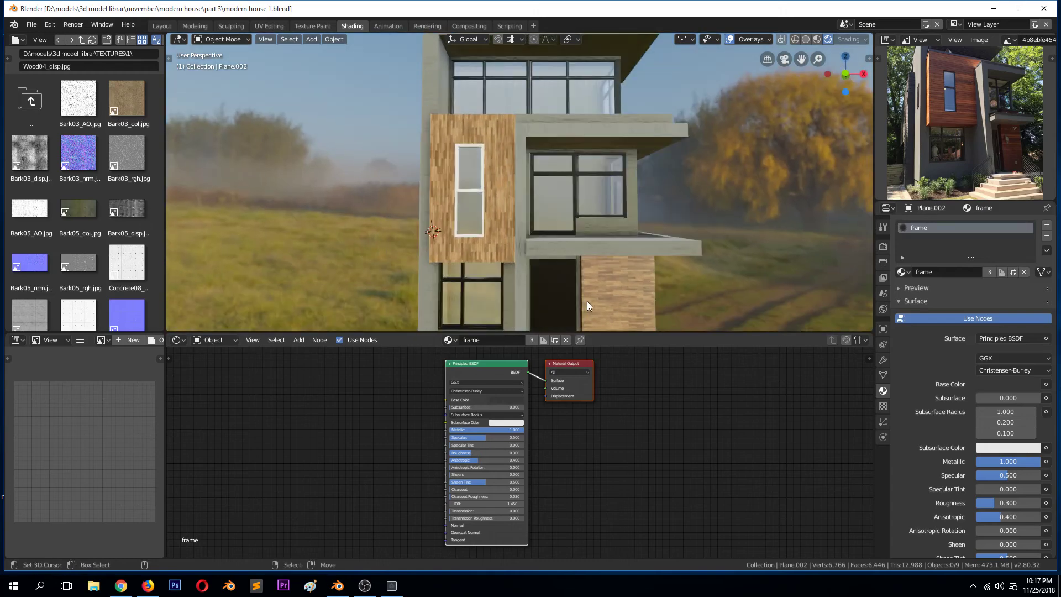
left_click(615, 290)
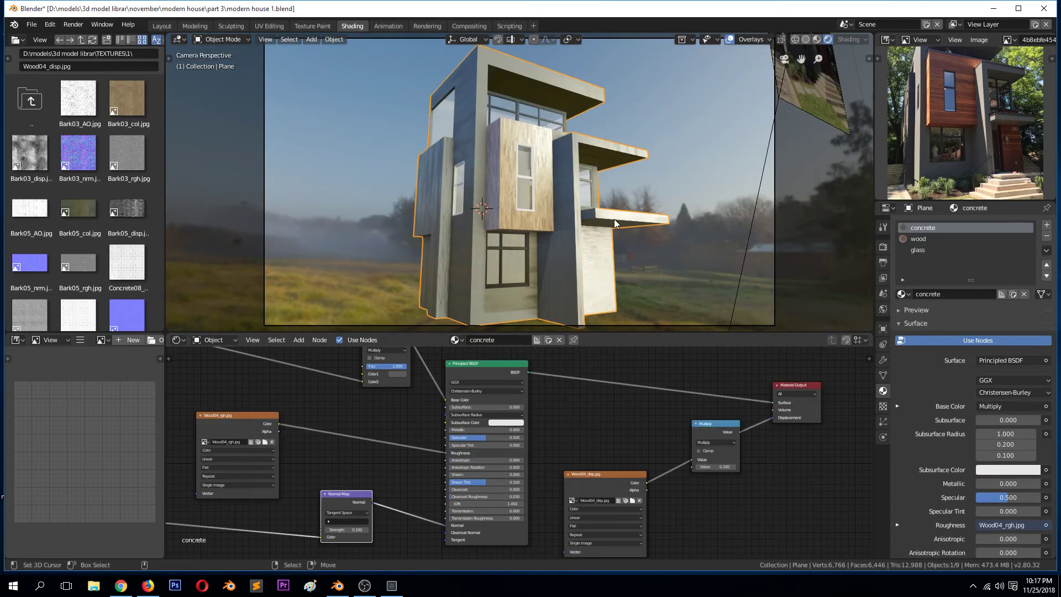
left_click(918, 238)
scroll(663, 461, "up", 2)
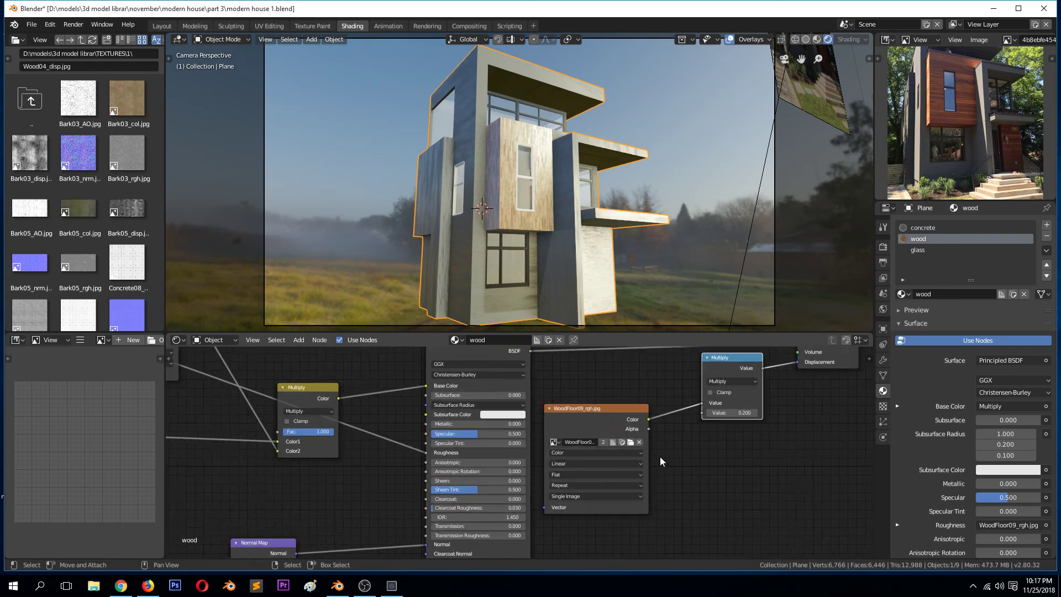
left_click_drag(349, 396, 347, 336)
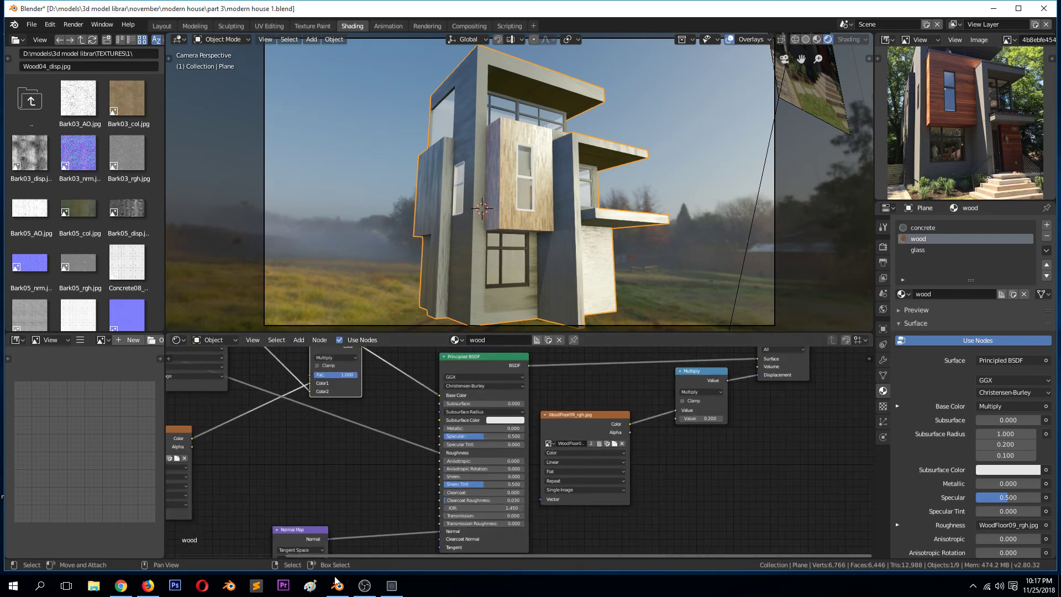
scroll(437, 484, "down", 3)
scroll(288, 530, "down", 2)
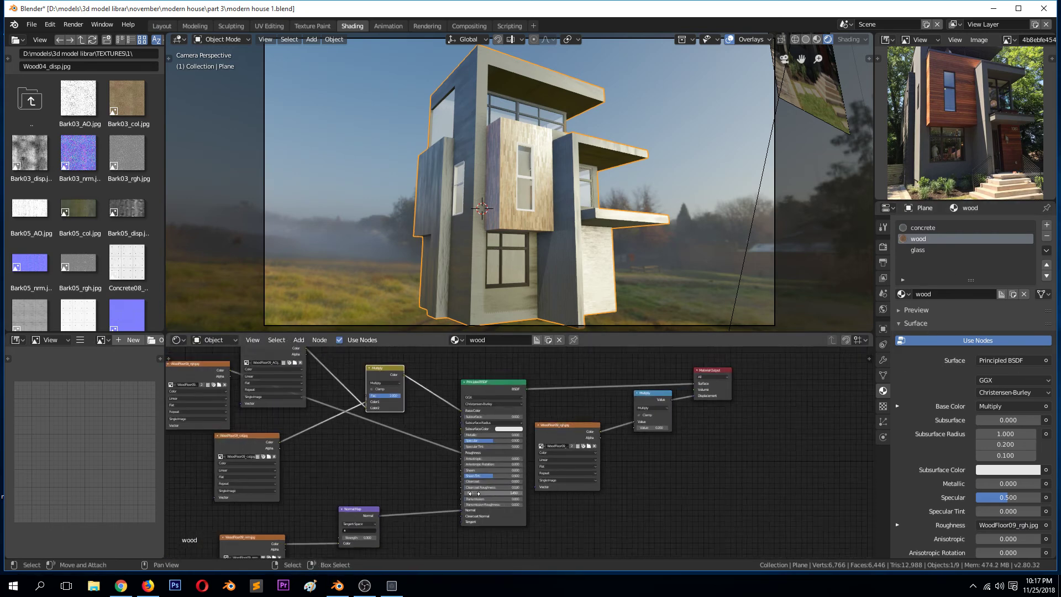
- Lower the strength of the Normal Map node in the wood material and save the file
left_click_drag(275, 539, 279, 514)
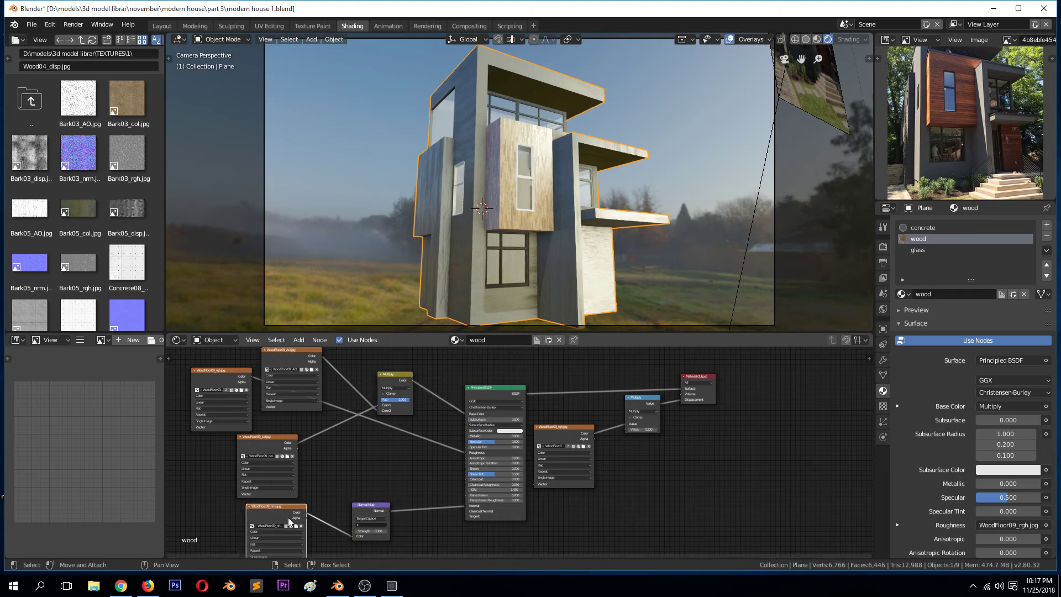
left_click(371, 525)
left_click(376, 532)
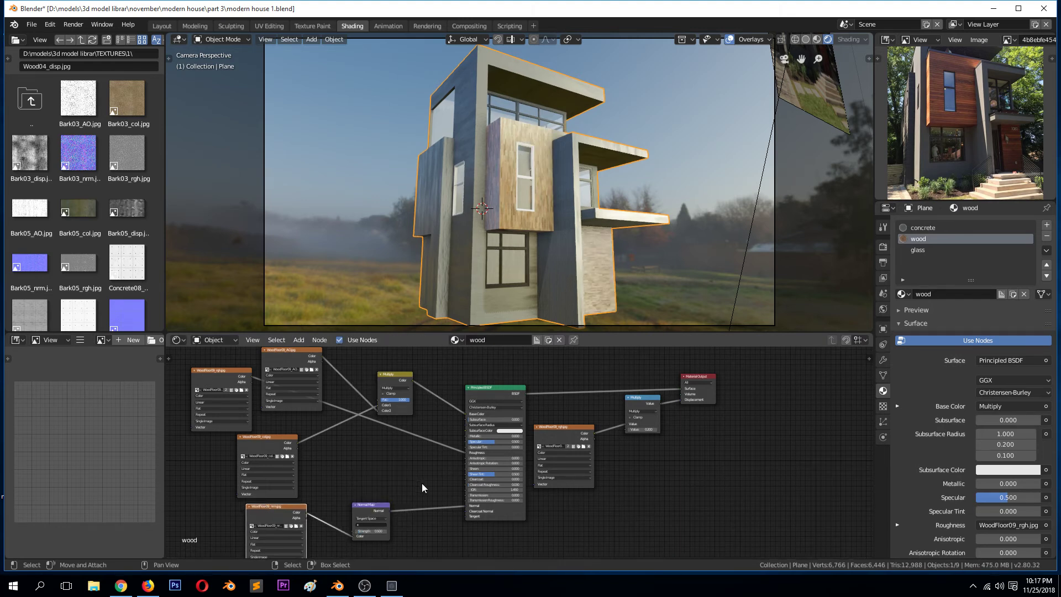
scroll(574, 188, "up", 3)
middle_click_drag(572, 170, 561, 237)
key("KP_0")
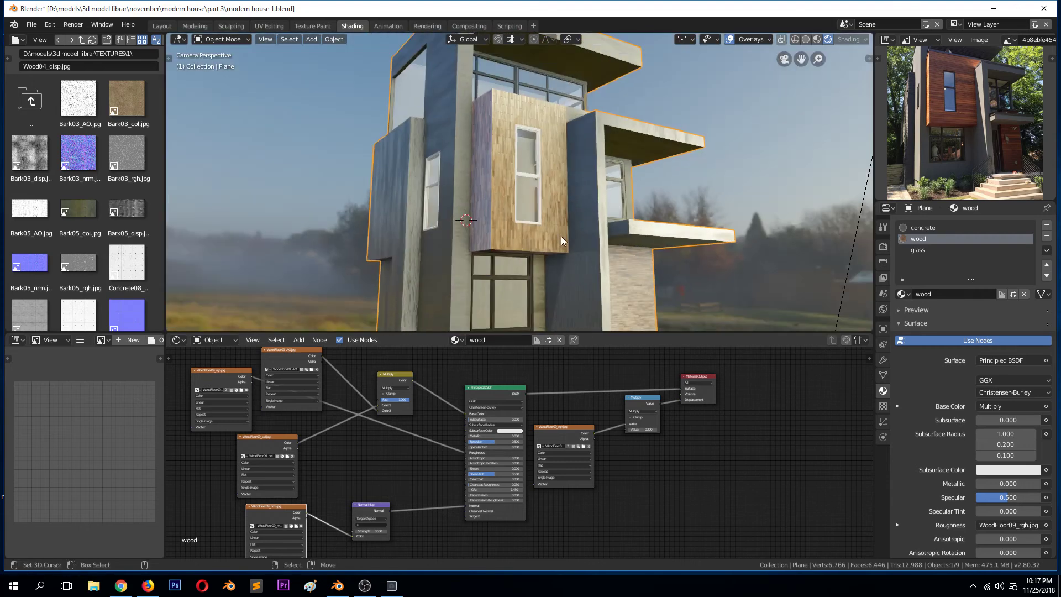
key("ctrl+s")
- Enter mesh editing on the house and select all faces assigned to the wood material
key("Tab")
left_click(512, 234)
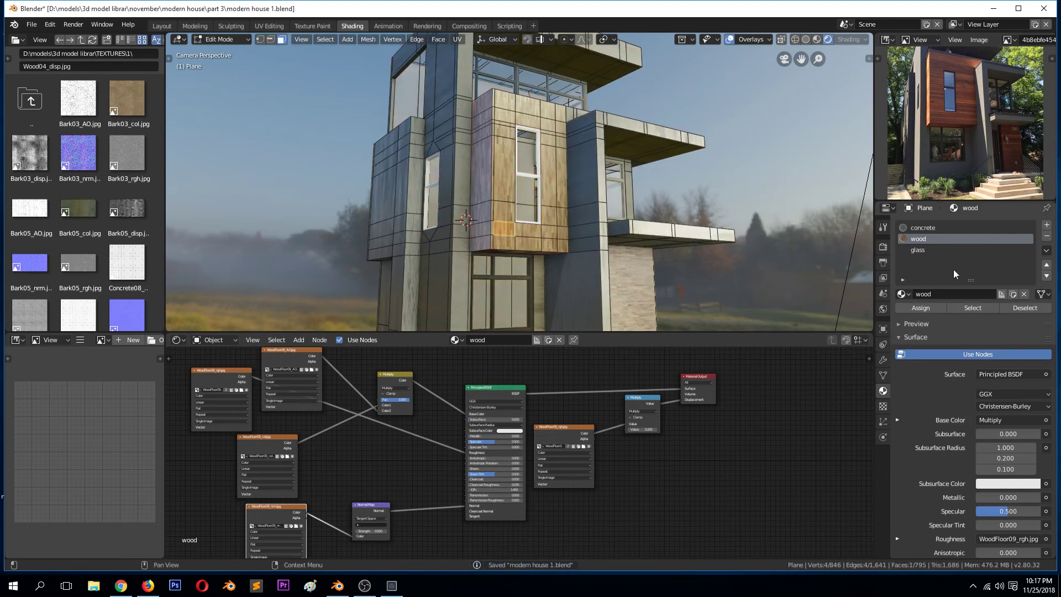
left_click(983, 307)
middle_click_drag(530, 182, 493, 174)
- Unwrap the selected wood faces with Smart UV Project at a 66 angle limit in the UV Editing workspace and save
left_click(264, 25)
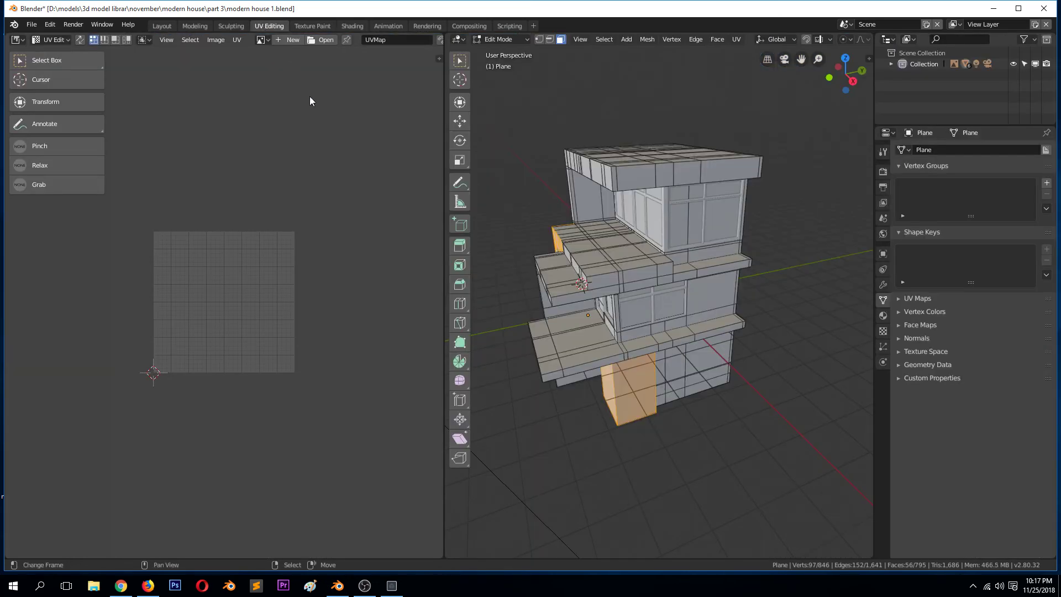
middle_click_drag(553, 259, 694, 264)
key("u")
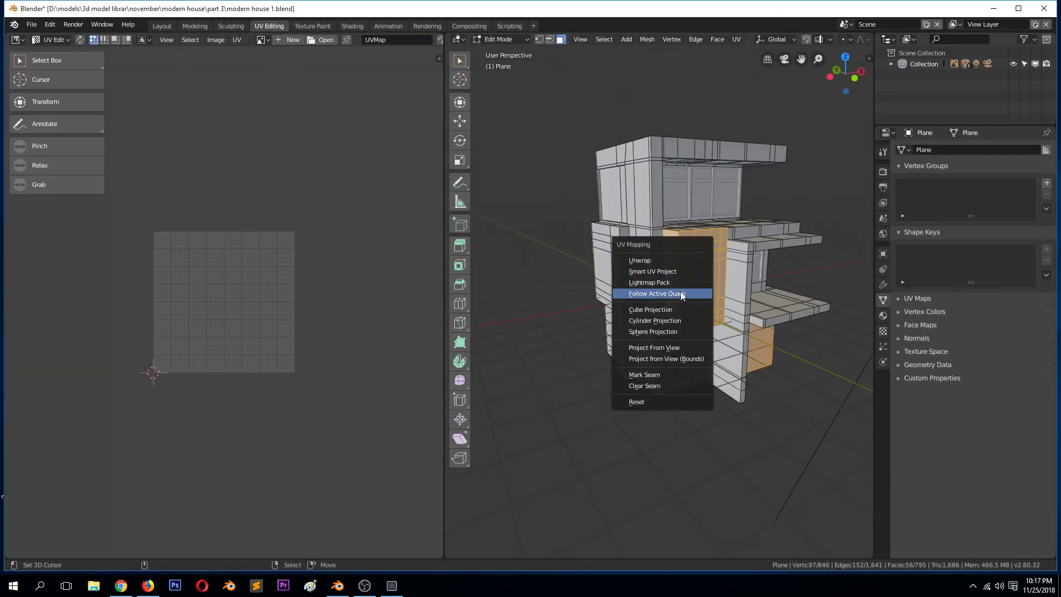
left_click(686, 273)
left_click(697, 358)
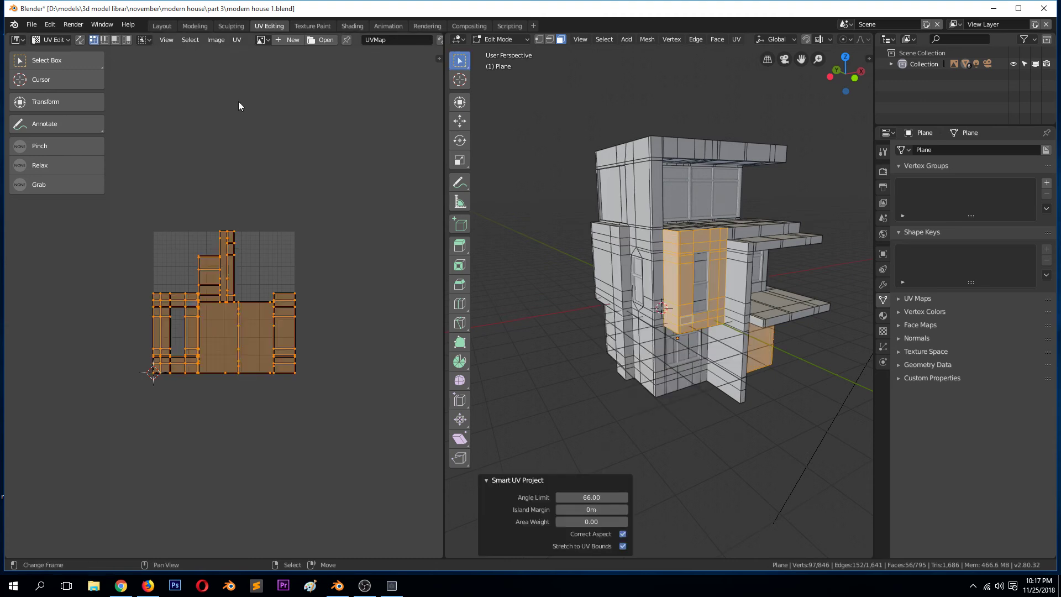
left_click(261, 40)
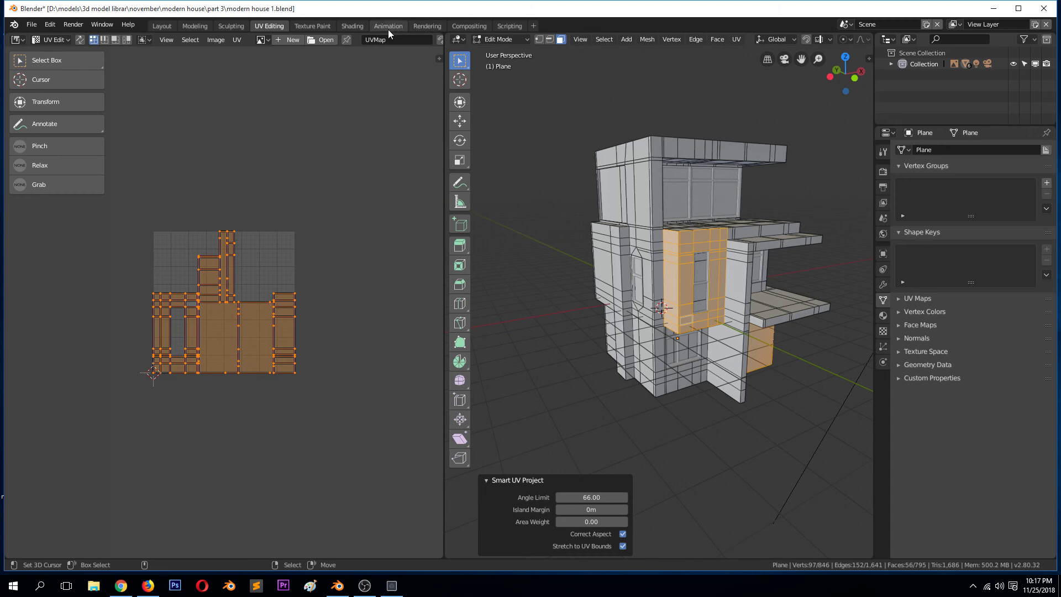
scroll(823, 41, "down", 6)
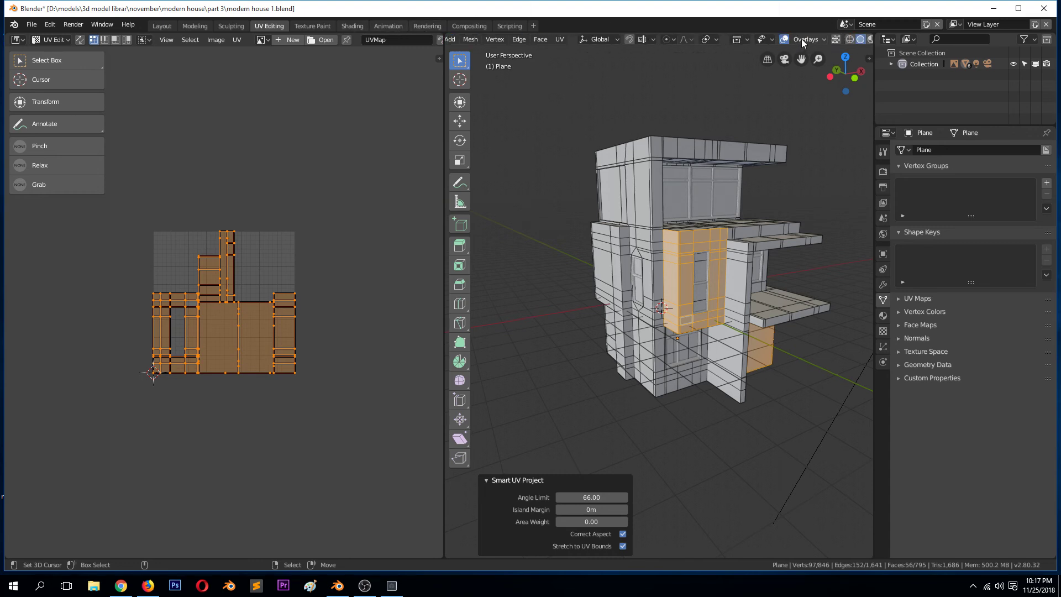
key("ctrl+s")
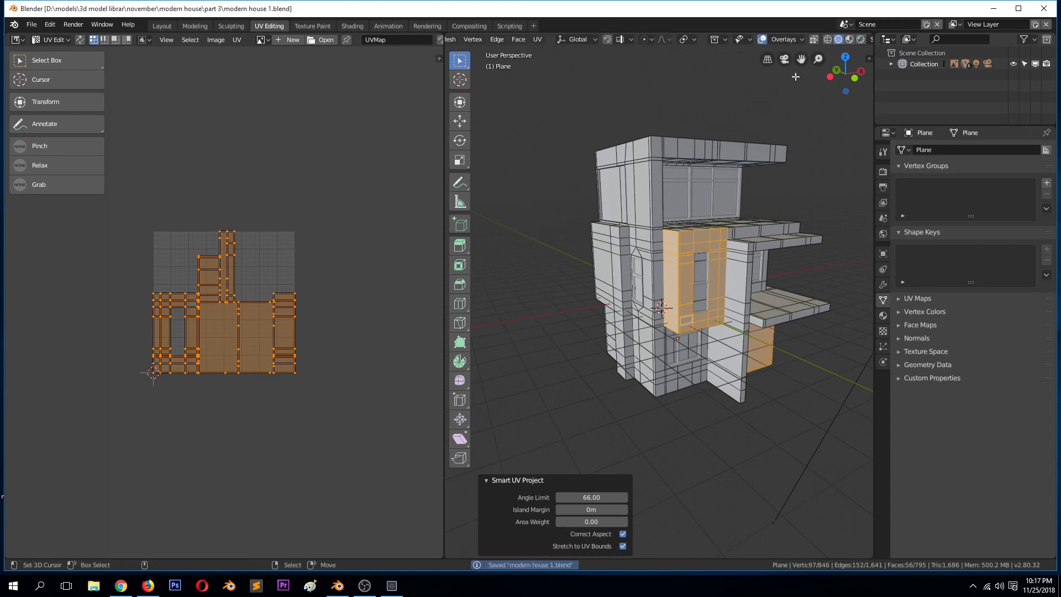
- Show the unwrapped house in rendered shading and check the wood planks up close and through the scene camera
left_click(860, 39)
middle_click_drag(765, 182, 710, 141)
scroll(710, 142, "up", 5)
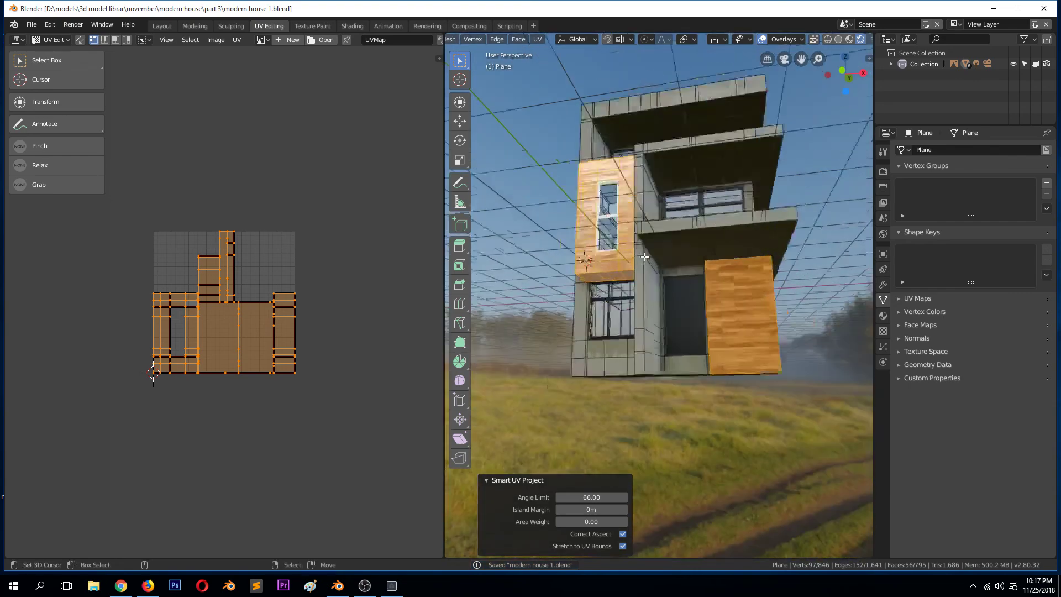
key("Tab")
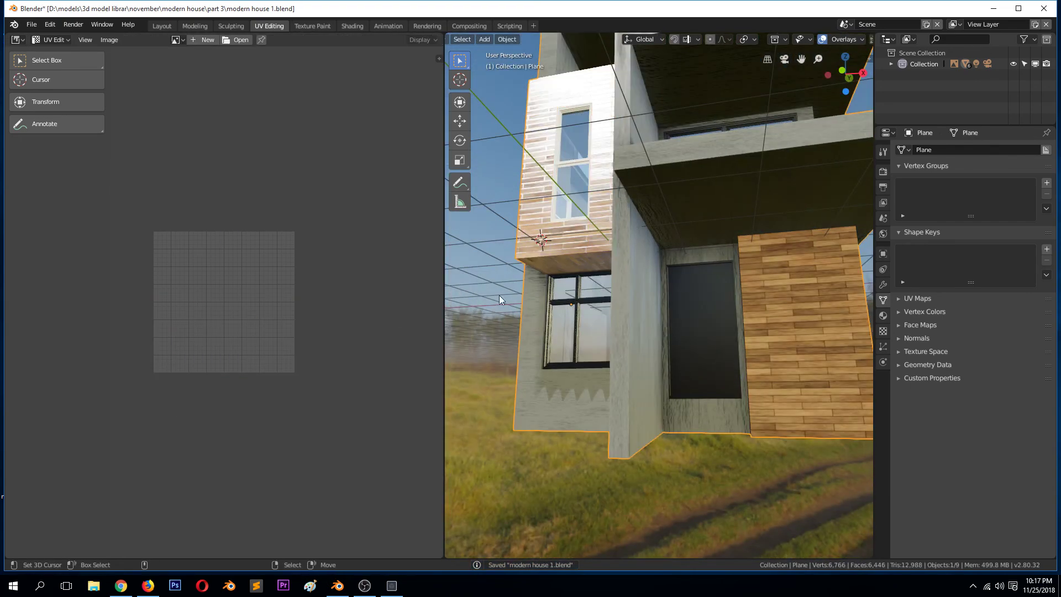
middle_click_drag(499, 295, 563, 343)
scroll(562, 342, "up", 2)
key("KP_0")
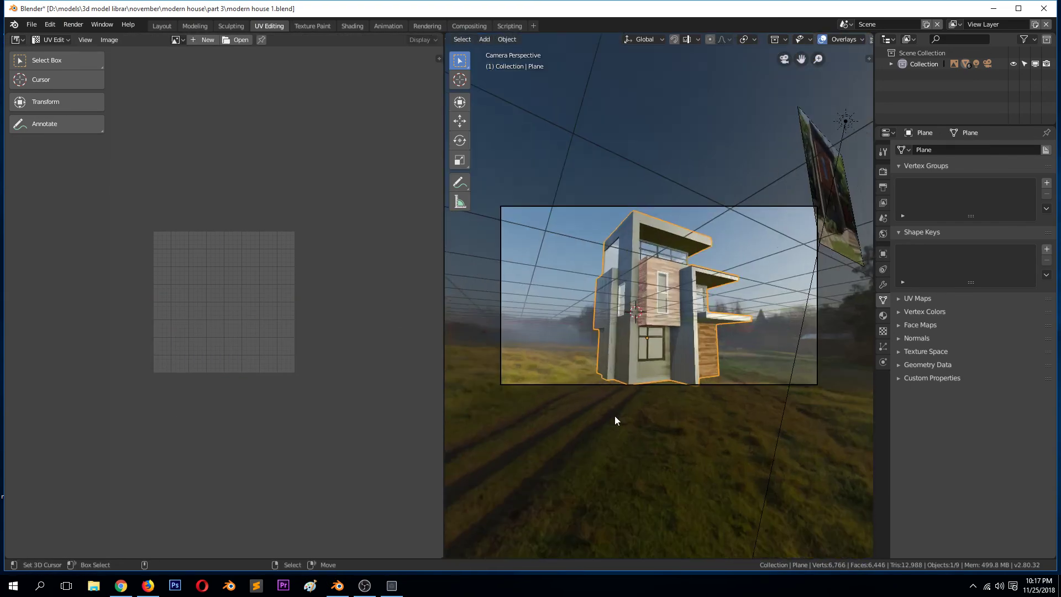
key("Home")
- Pack the UV islands of the wood faces so the planks run vertically, leave mesh editing, and save
key("Tab")
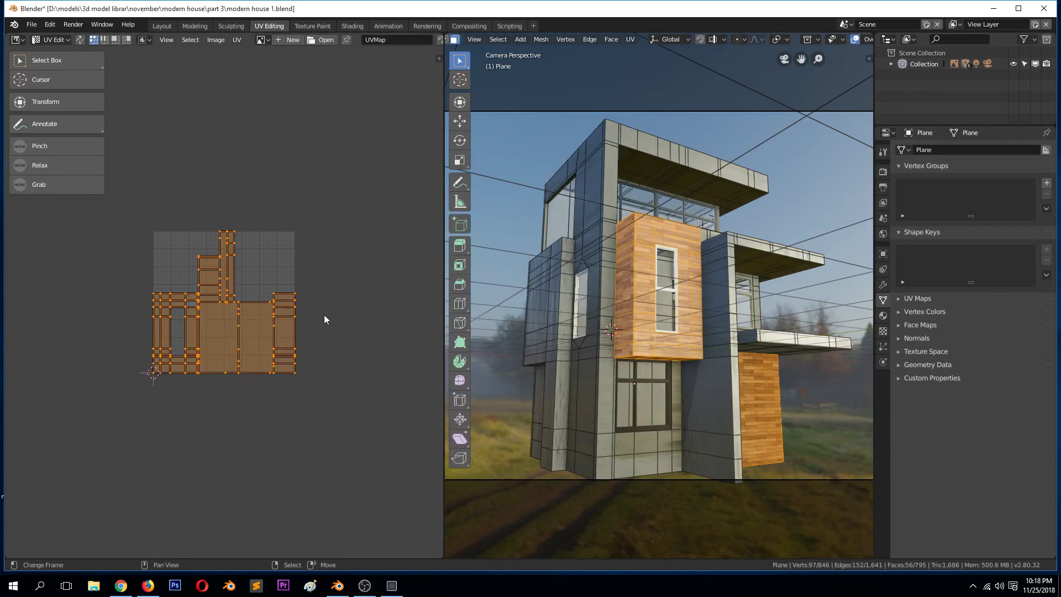
key("ctrl+p")
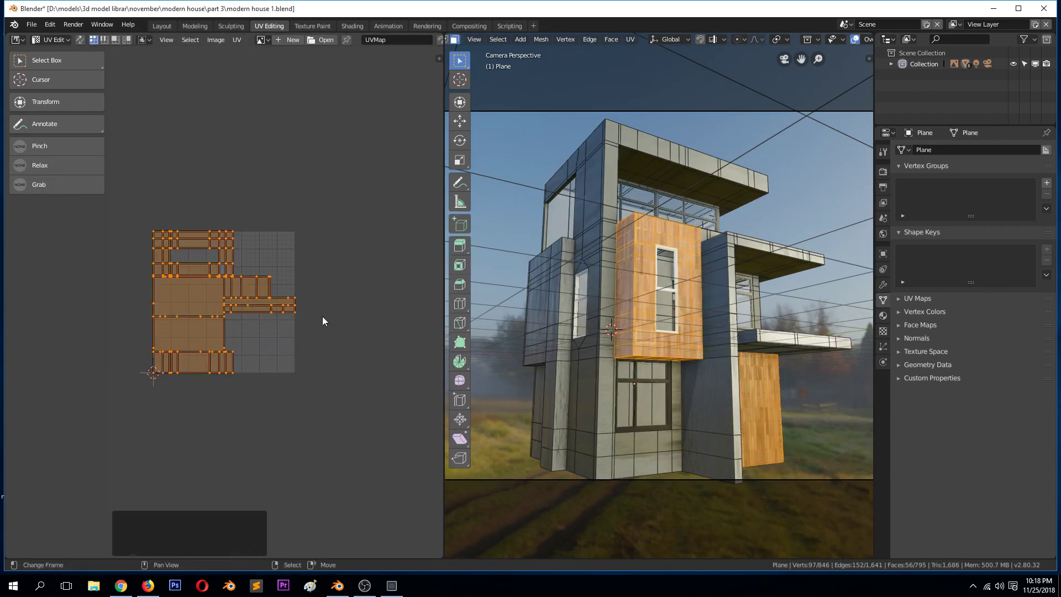
key("Tab")
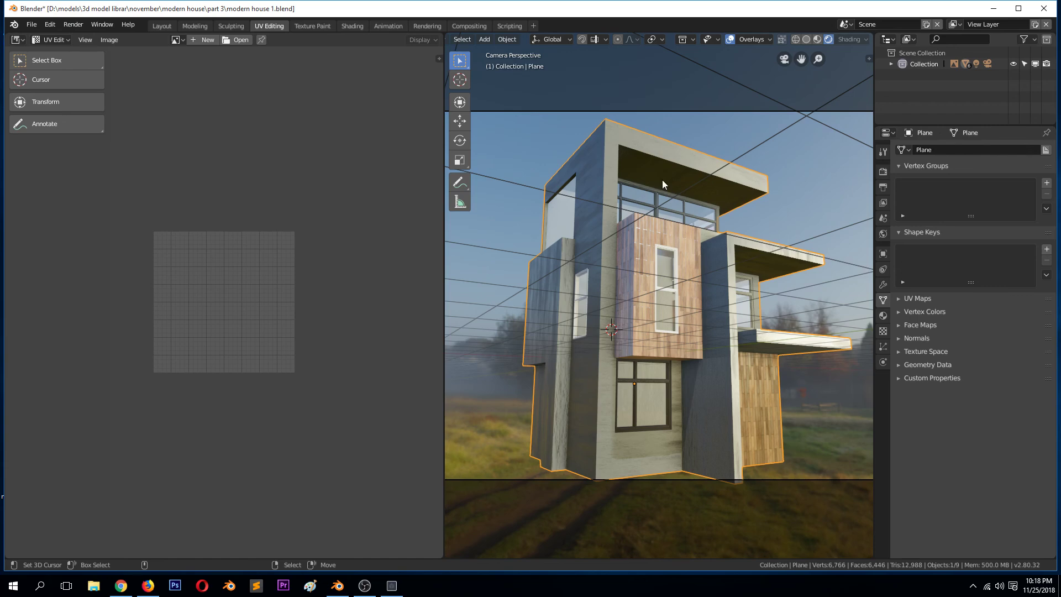
key("ctrl+s")
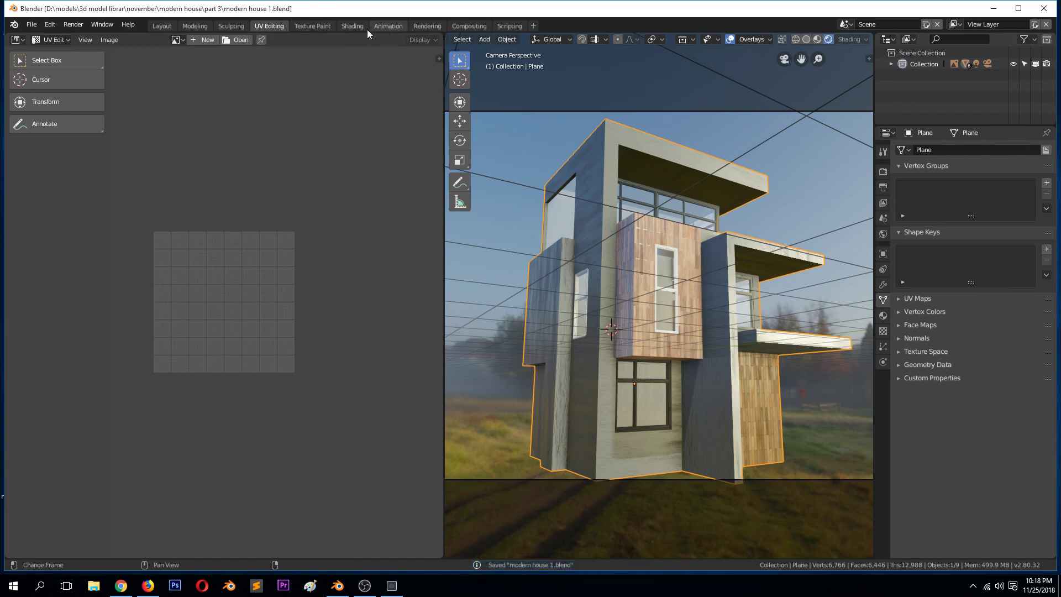
- Return to the Shading workspace and frame the whole house through the scene camera
left_click(332, 26)
left_click(344, 25)
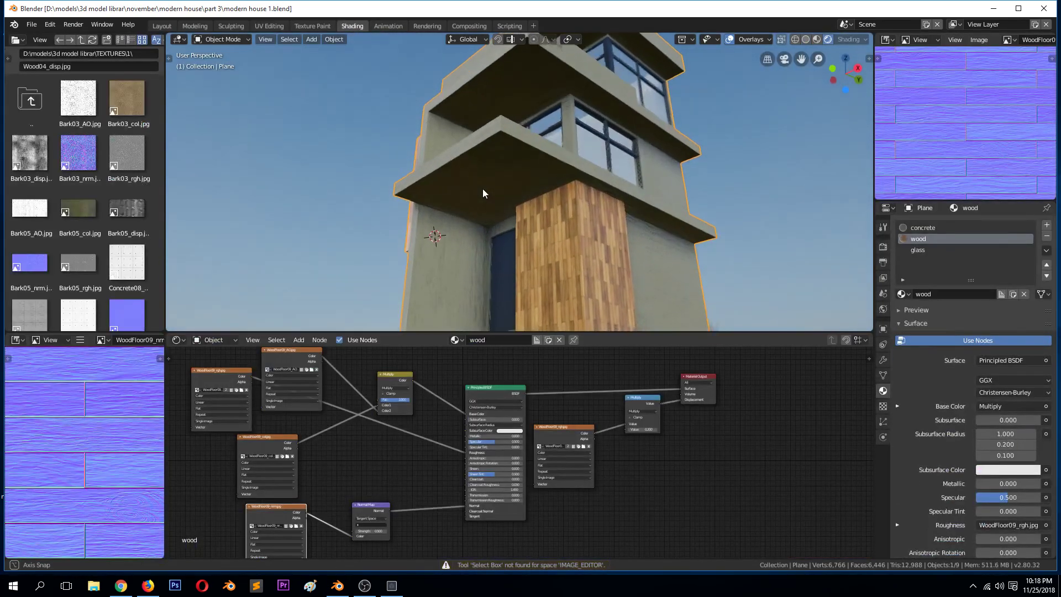
key("KP_0")
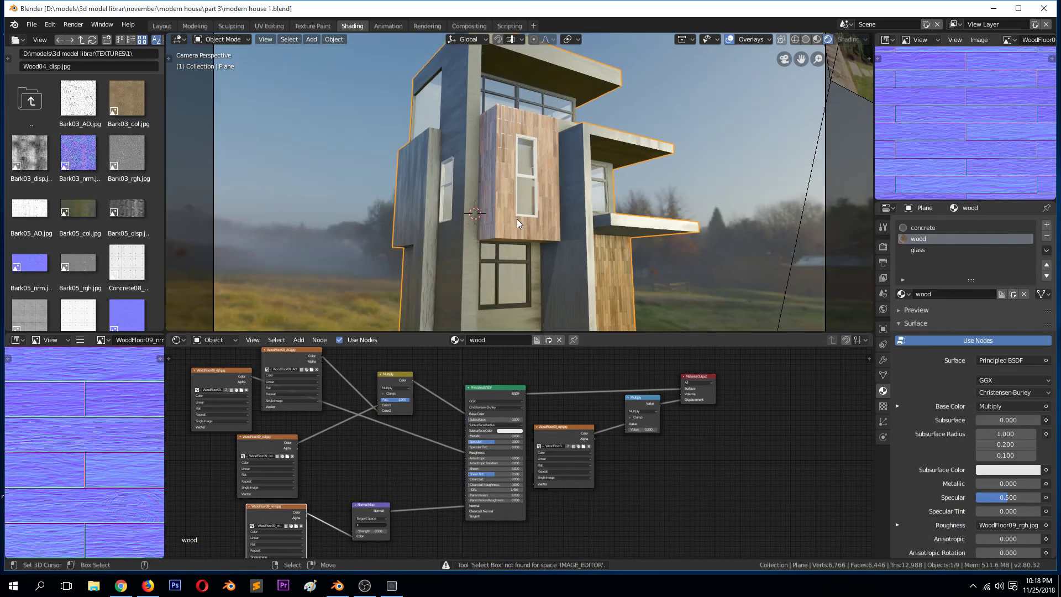
key("alt+Tab")
scroll(520, 217, "down", 2)
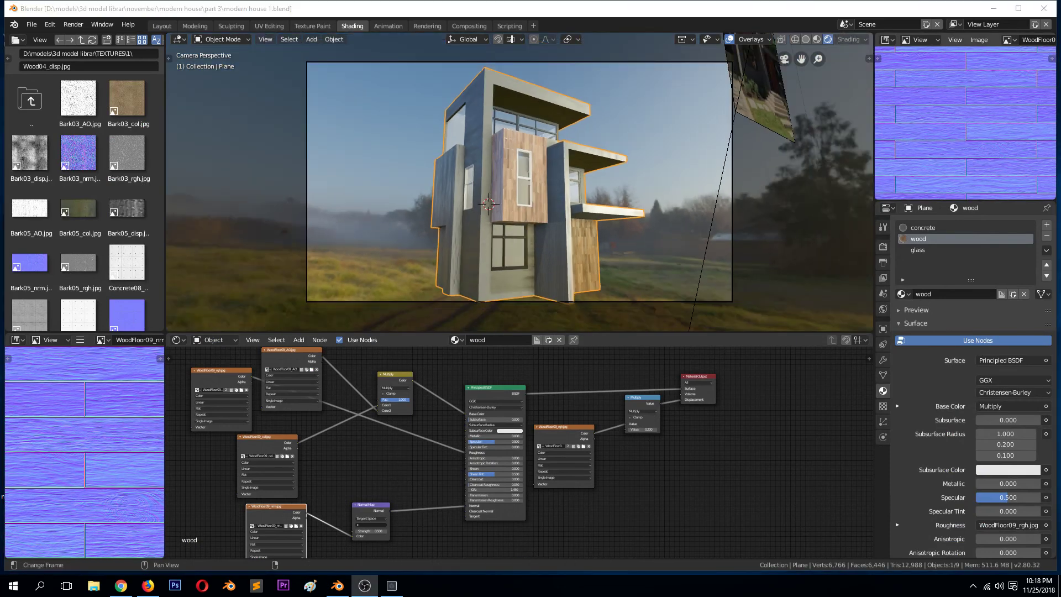
key("alt+Tab")
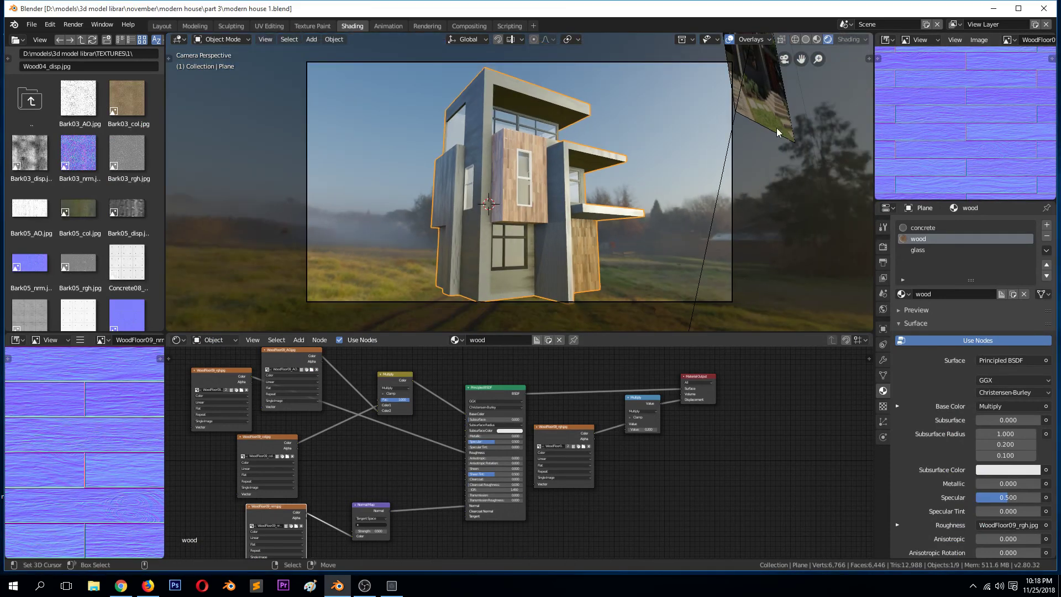
- Rotate the camera about 12.8° around the global Z axis and move it sideways toward the front of the house
left_click(732, 145)
key("r")
key("z")
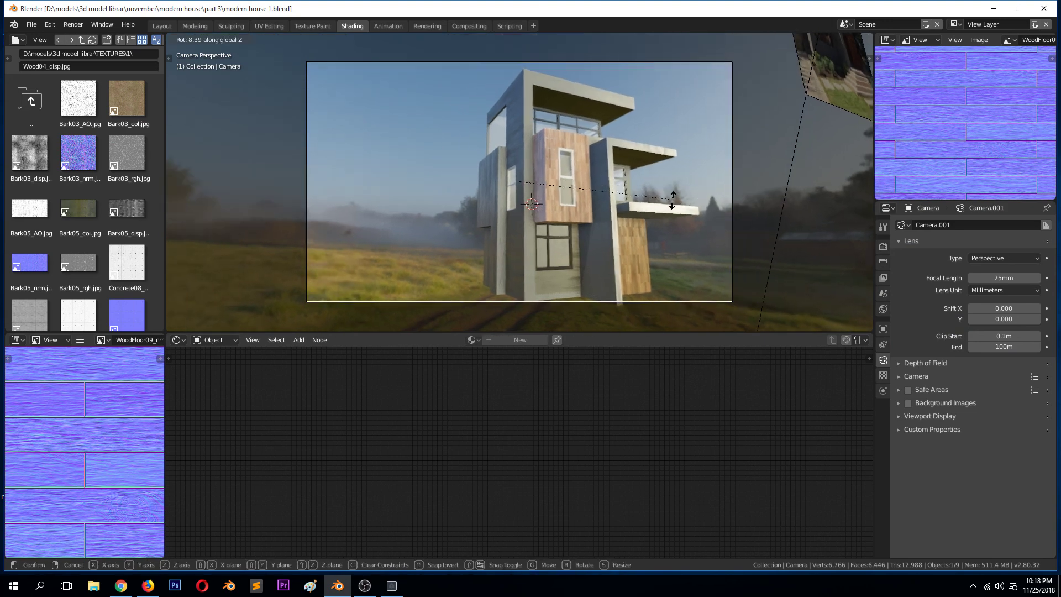
left_click(627, 212)
key("g")
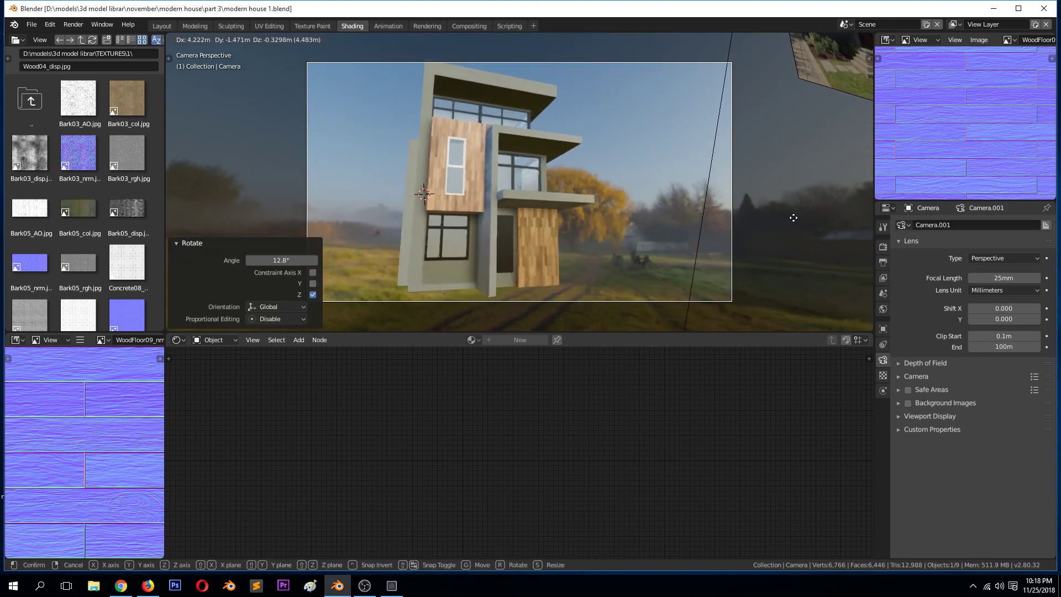
left_click(769, 216)
left_click(649, 221)
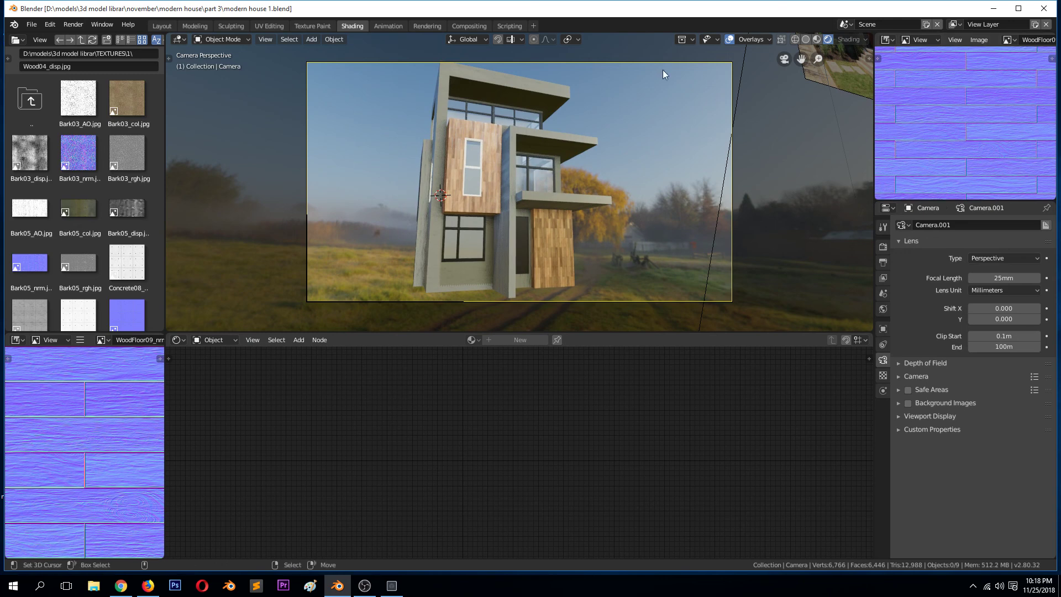
- Display the reference house photo in the image viewer again instead of the wood normal map
left_click(1007, 40)
scroll(933, 72, "up", 5)
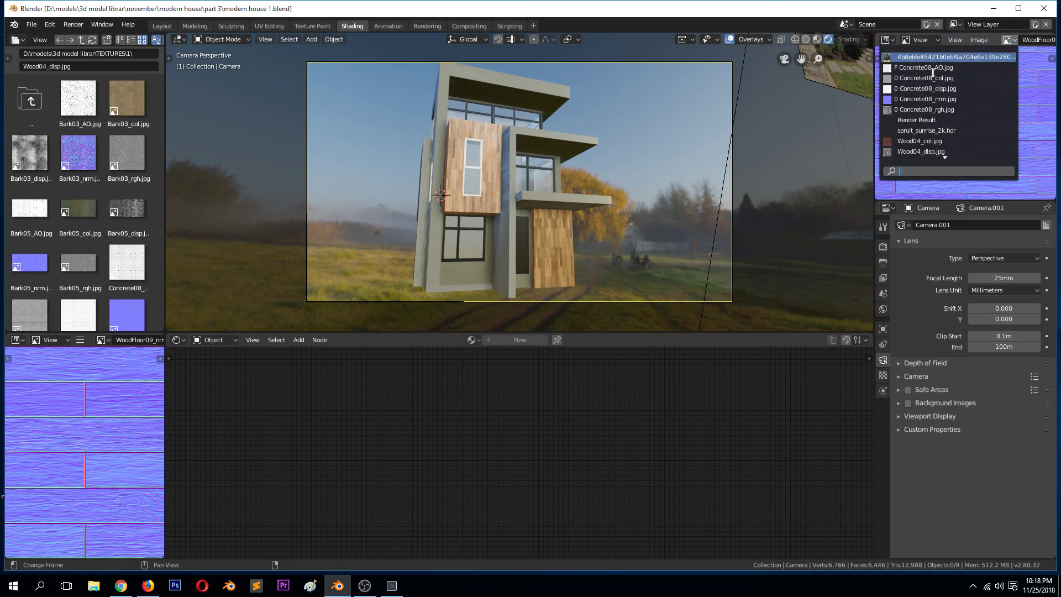
left_click(928, 68)
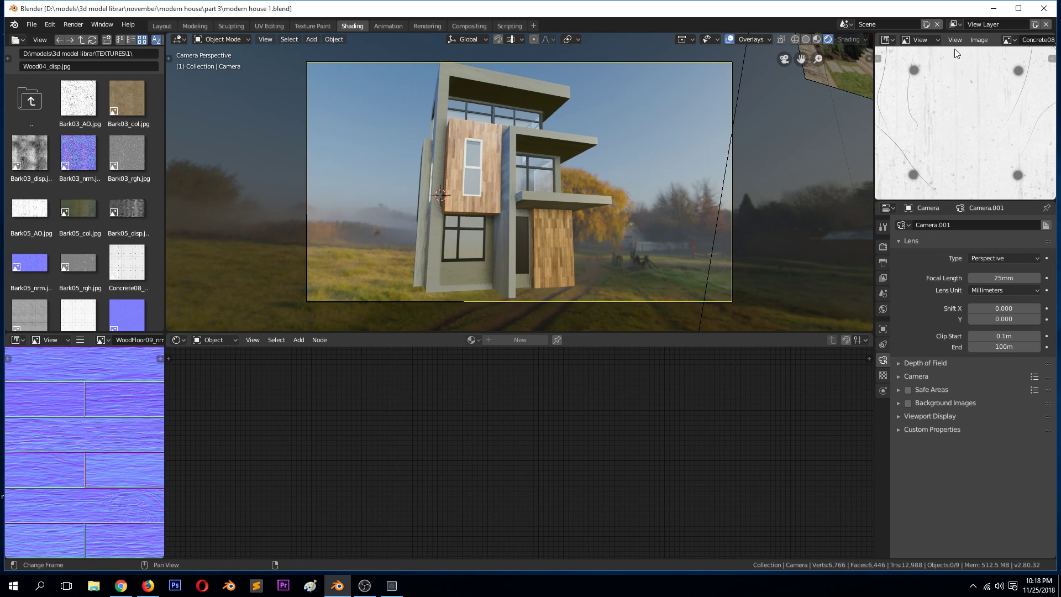
left_click(1008, 40)
left_click(940, 55)
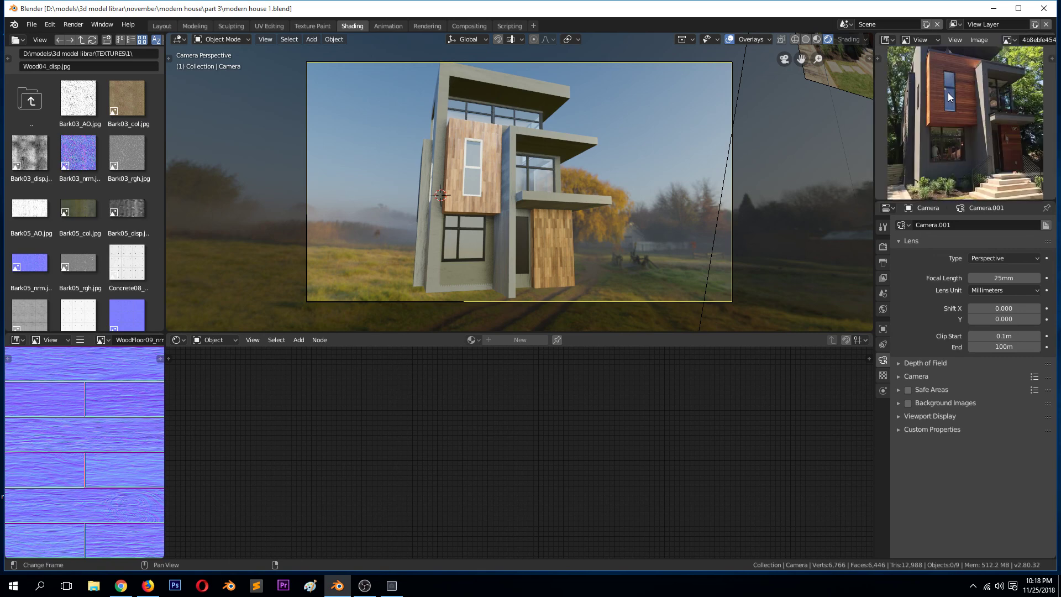
- Place the 3D cursor at the canopy above the entrance and save the file
right_click(560, 193, "shift")
key("ctrl+s")
scroll(560, 198, "up", 3)
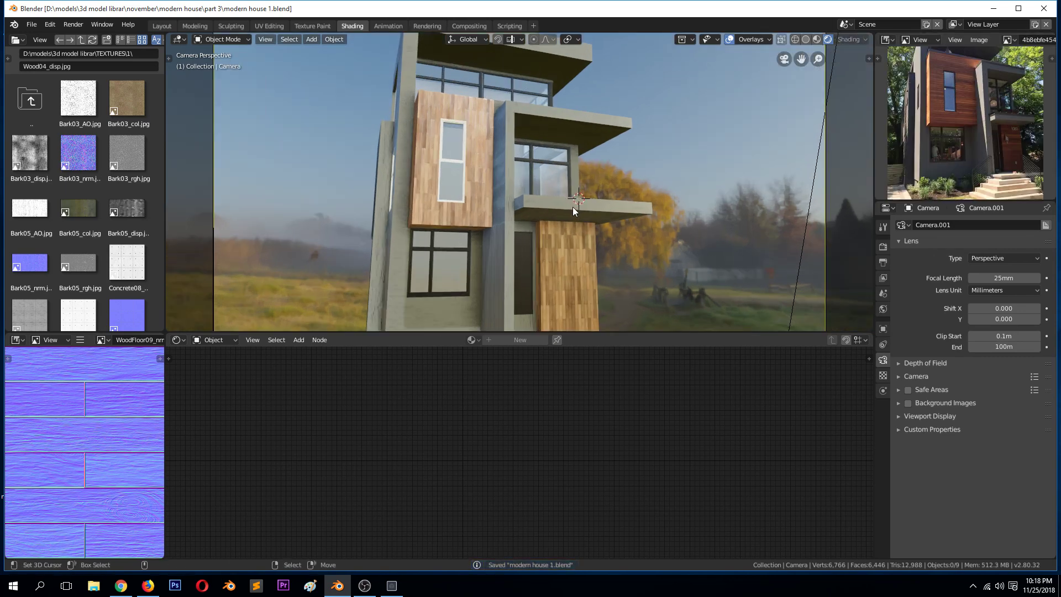
scroll(573, 207, "down", 2)
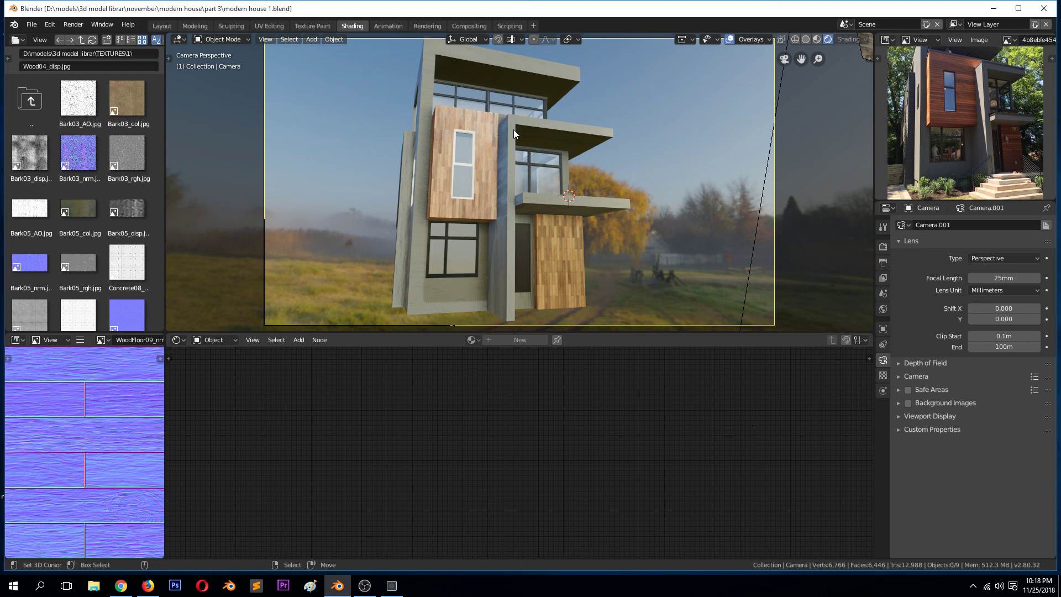
- Assign the existing frame material to the small window frame on the side wall, return to the camera view and save the file
middle_click_drag(520, 141, 589, 156)
left_click(447, 153)
left_click(448, 152)
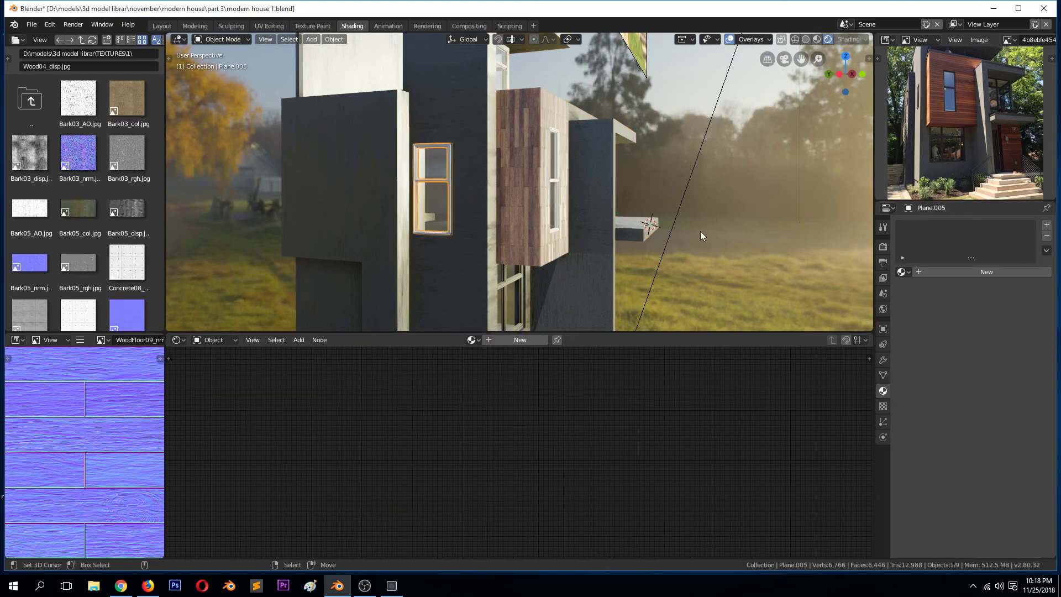
left_click(902, 272)
left_click(919, 299)
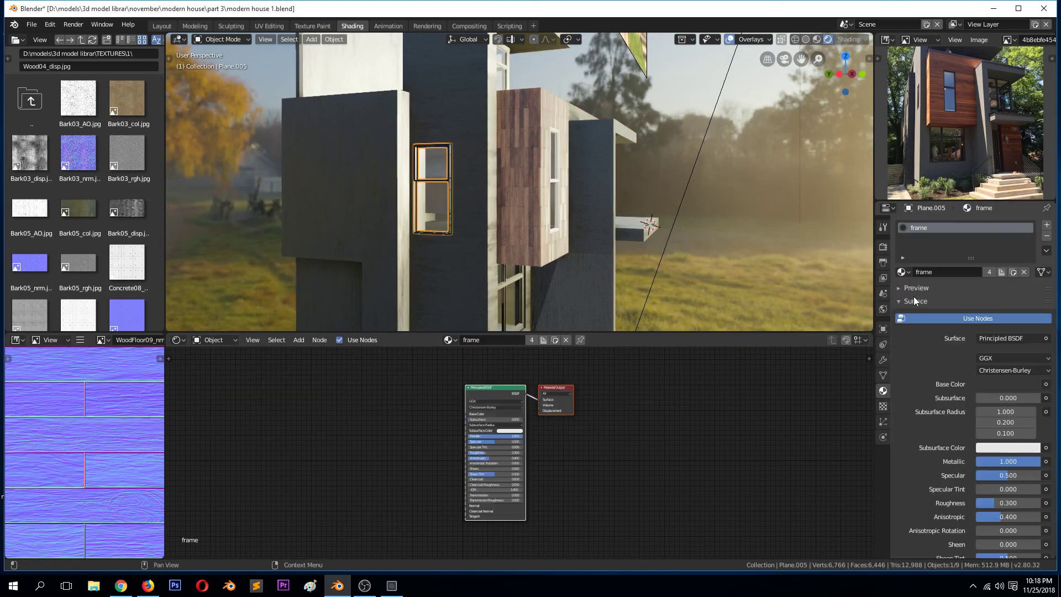
key("KP_0")
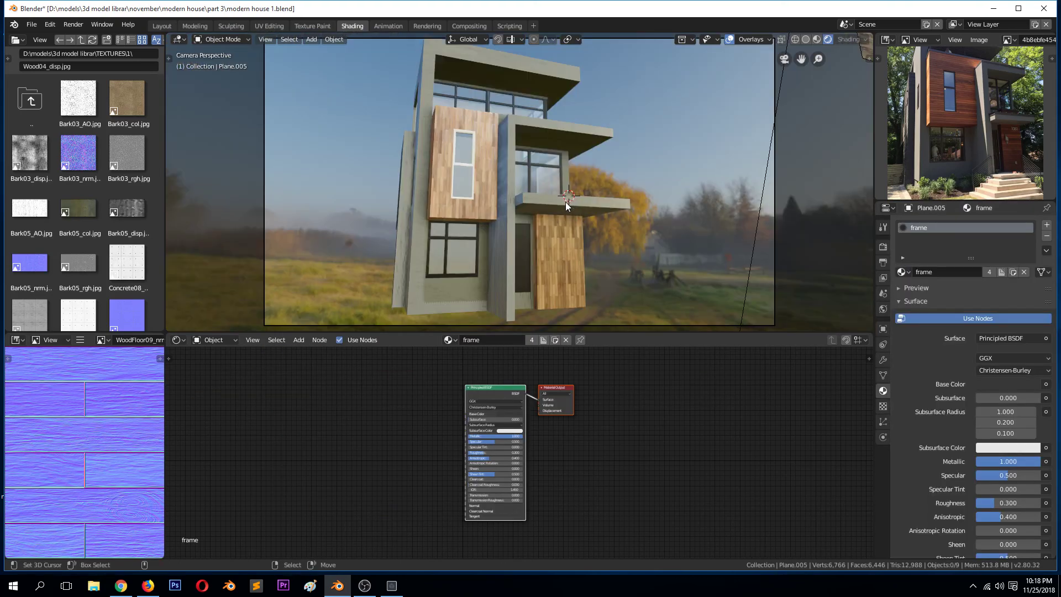
key("ctrl+s")
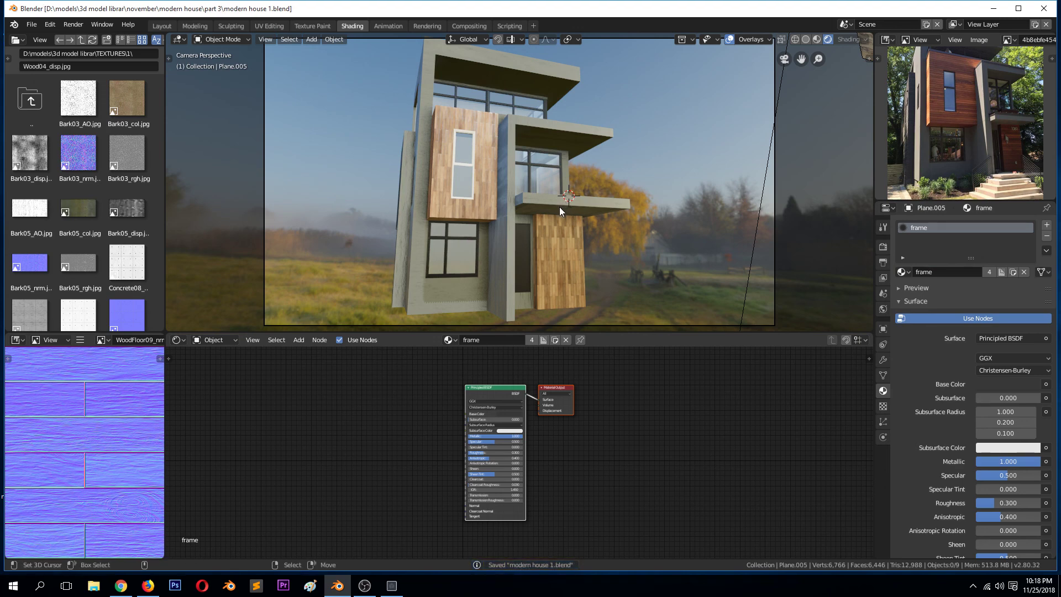
- Inspect the front window and entrance door frame up close, deselect it, return to the camera view and save the file
middle_click_drag(559, 207, 527, 187)
left_click(489, 269)
middle_click_drag(488, 271, 504, 291)
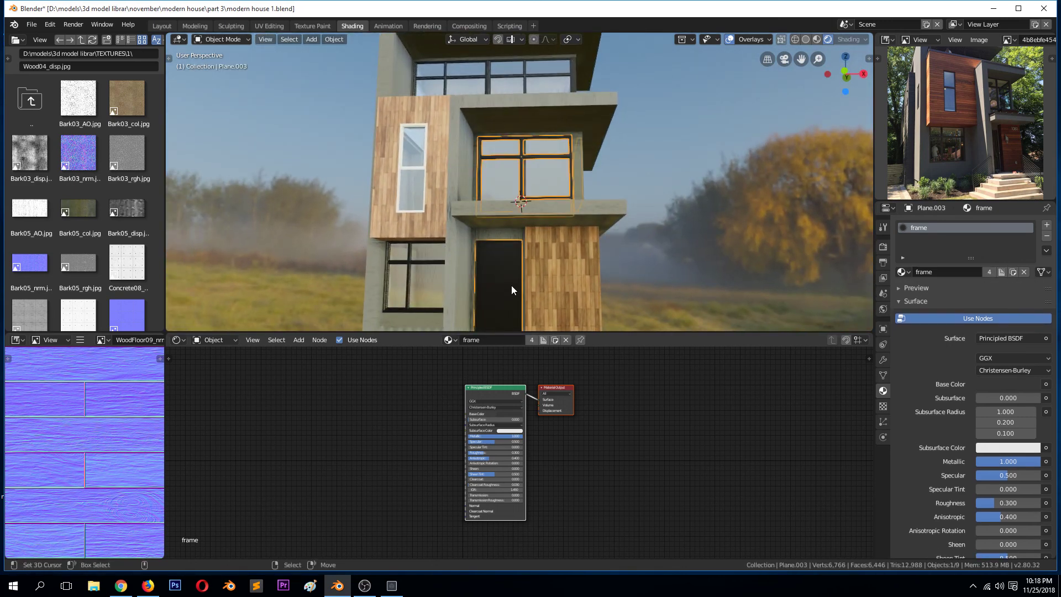
key("alt+a")
key("KP_0")
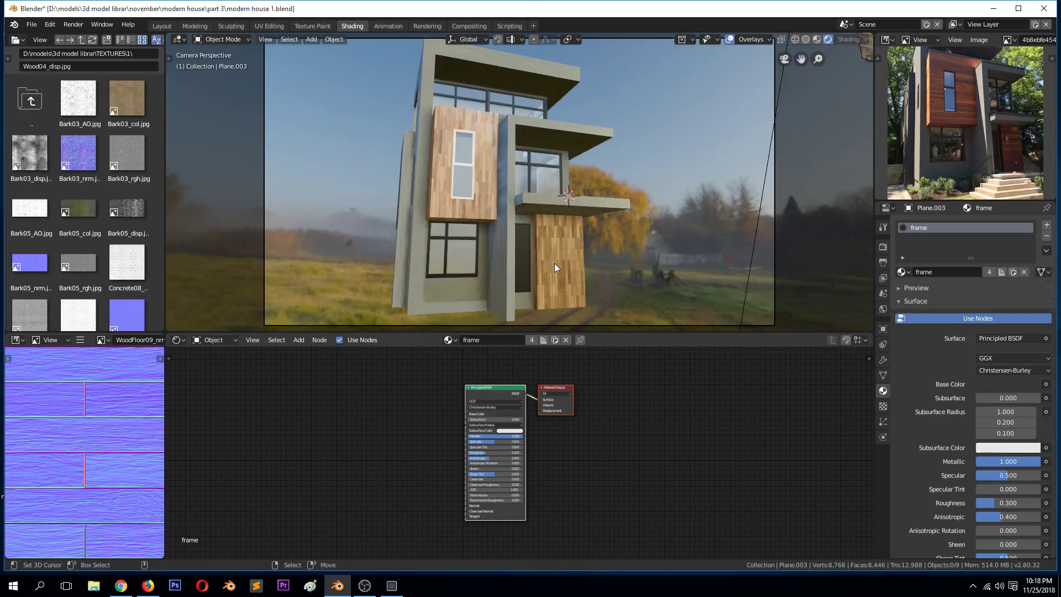
key("ctrl+s")
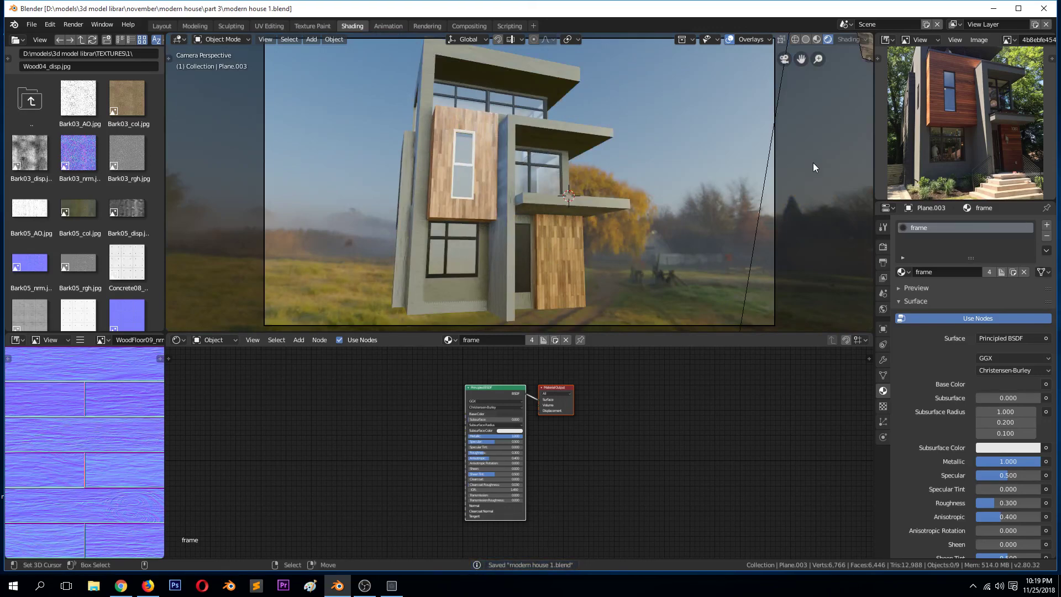
- Zoom out the reference photo and the camera view to show the whole house and camera frame, and save the file
scroll(989, 180, "down", 1)
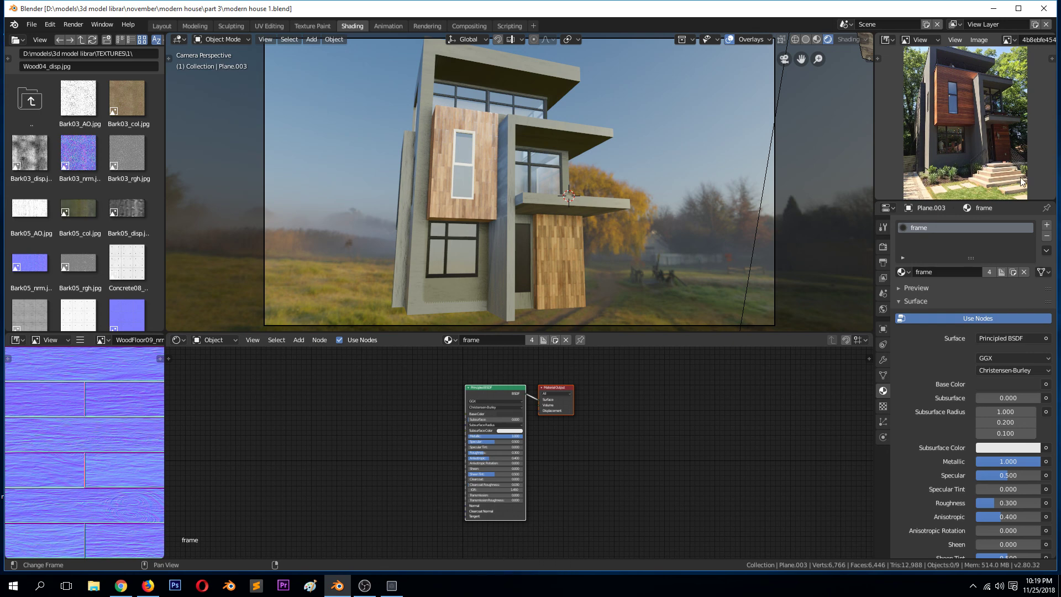
scroll(482, 170, "down", 2)
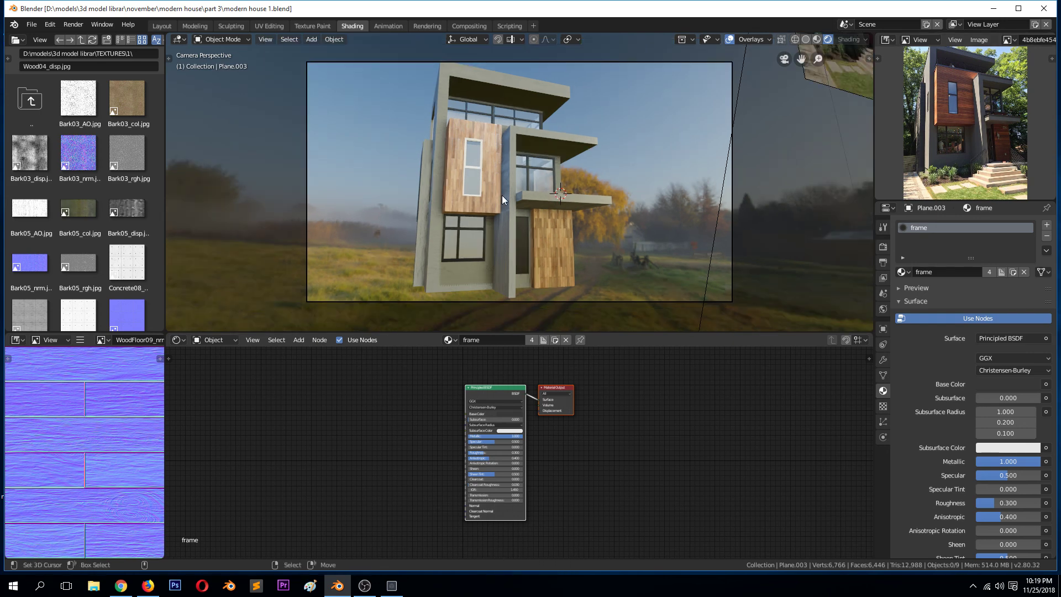
key("ctrl+s")
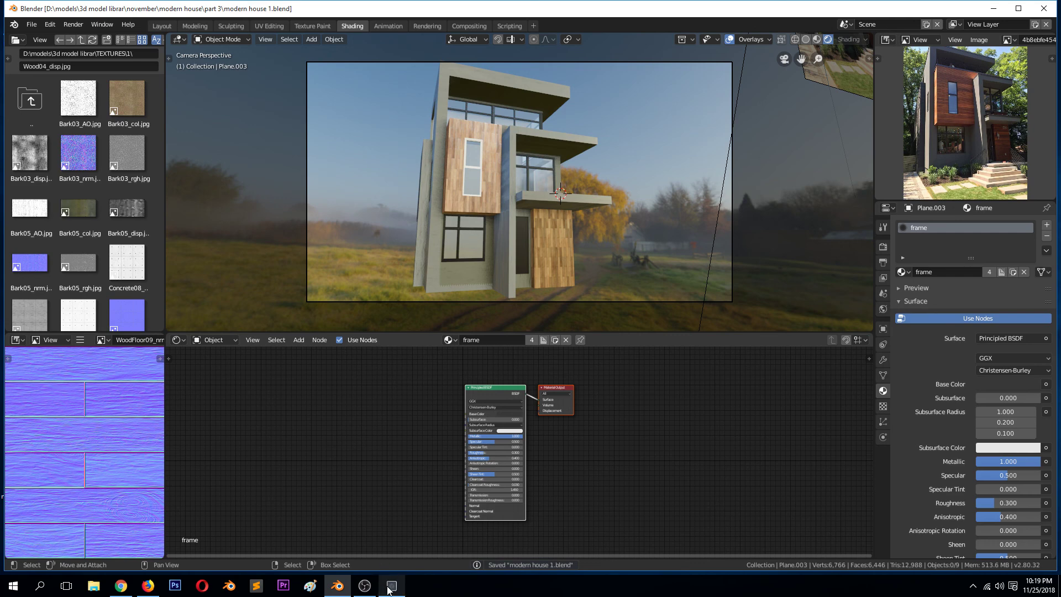